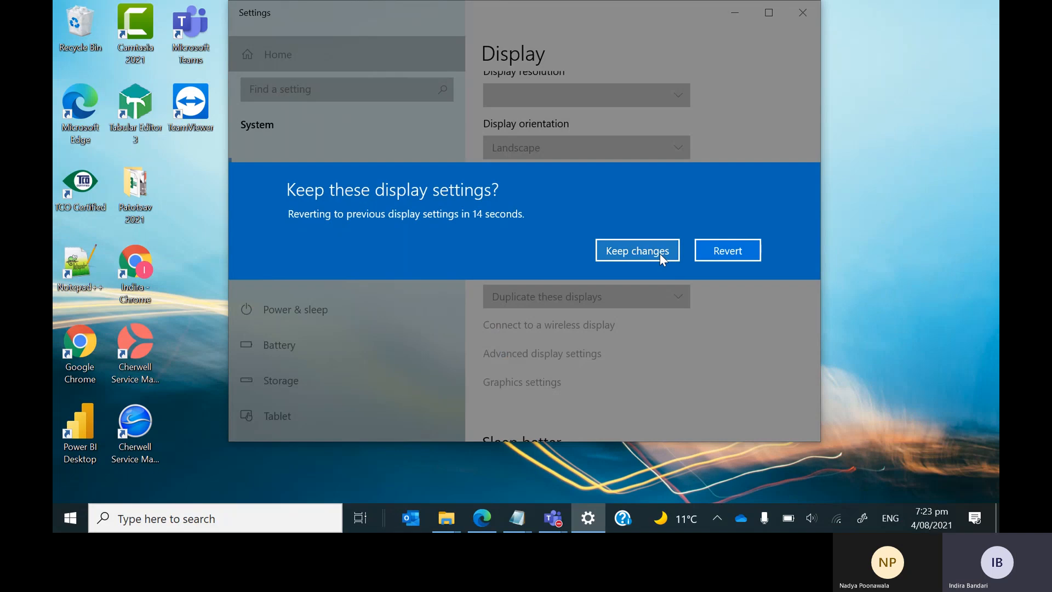
Keep the new 1920 × 1080 display resolution and close the Settings window.
left_click(660, 253)
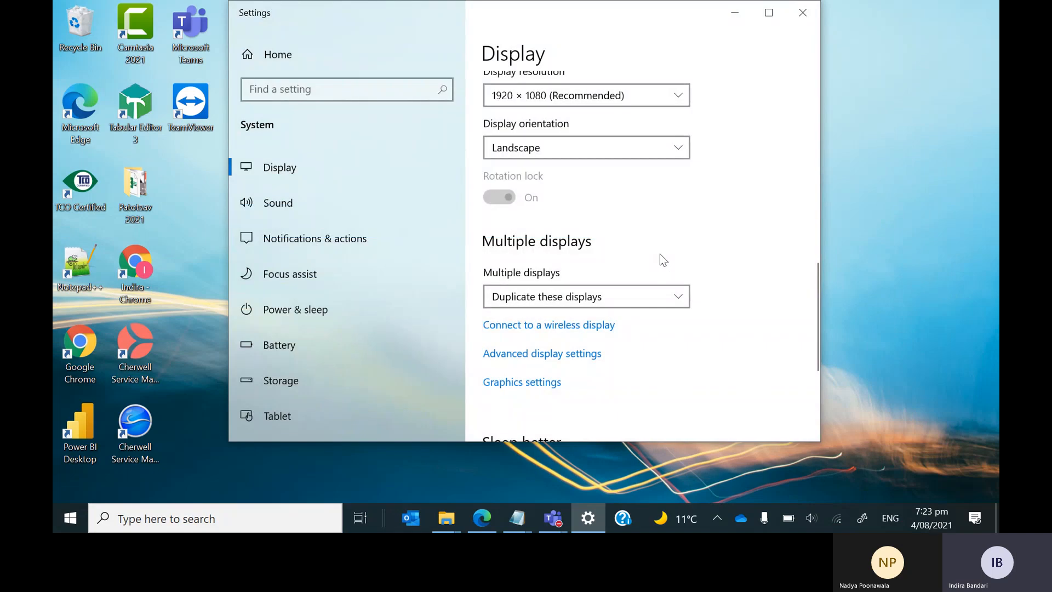
left_click(804, 13)
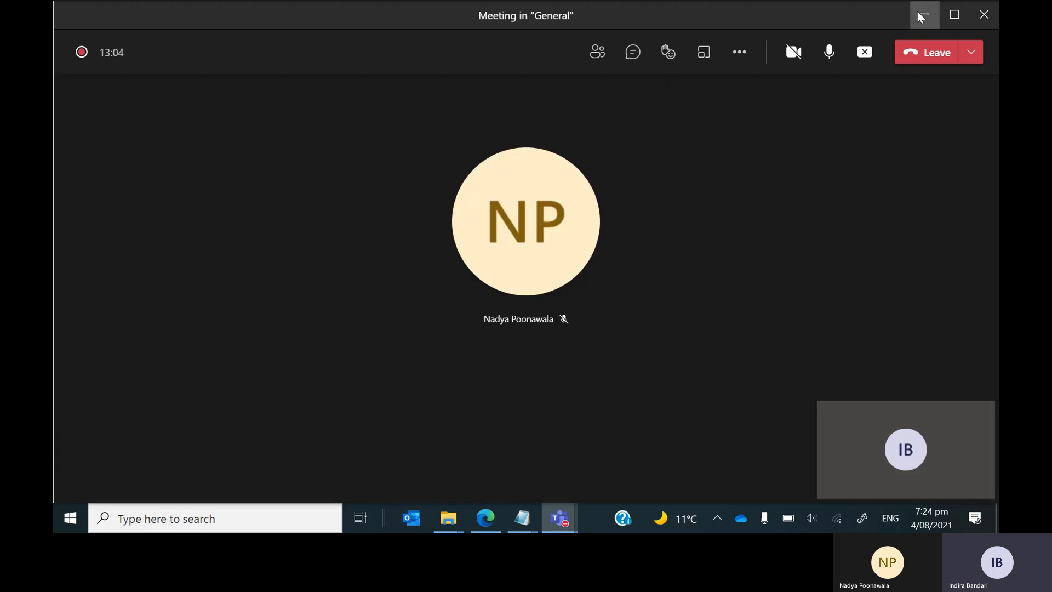
Minimize Teams and launch Excel by searching 'excel' from the Start menu.
left_click(919, 13)
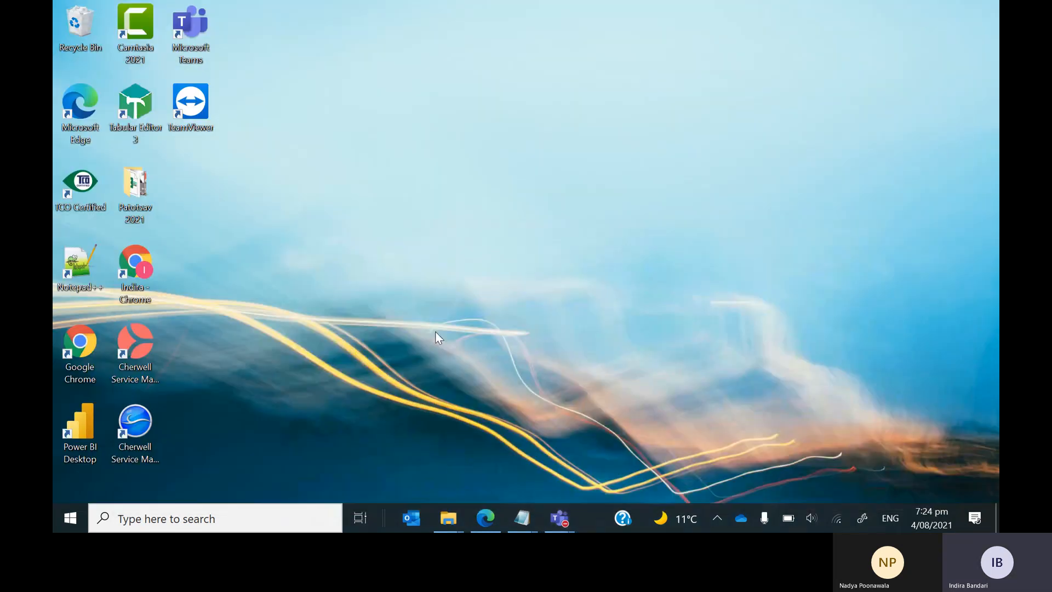
left_click(68, 519)
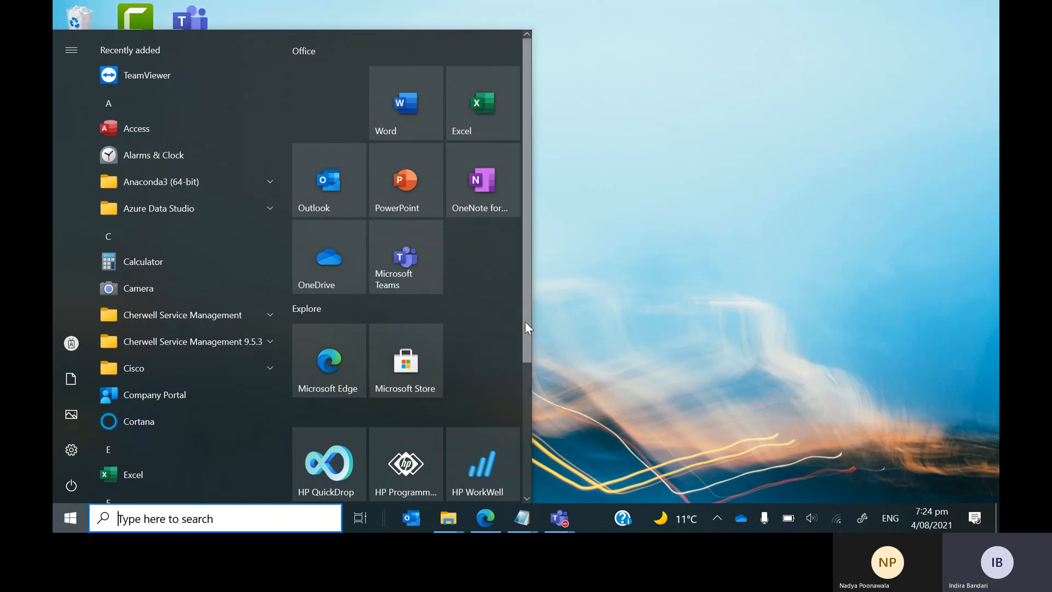
left_click(204, 521)
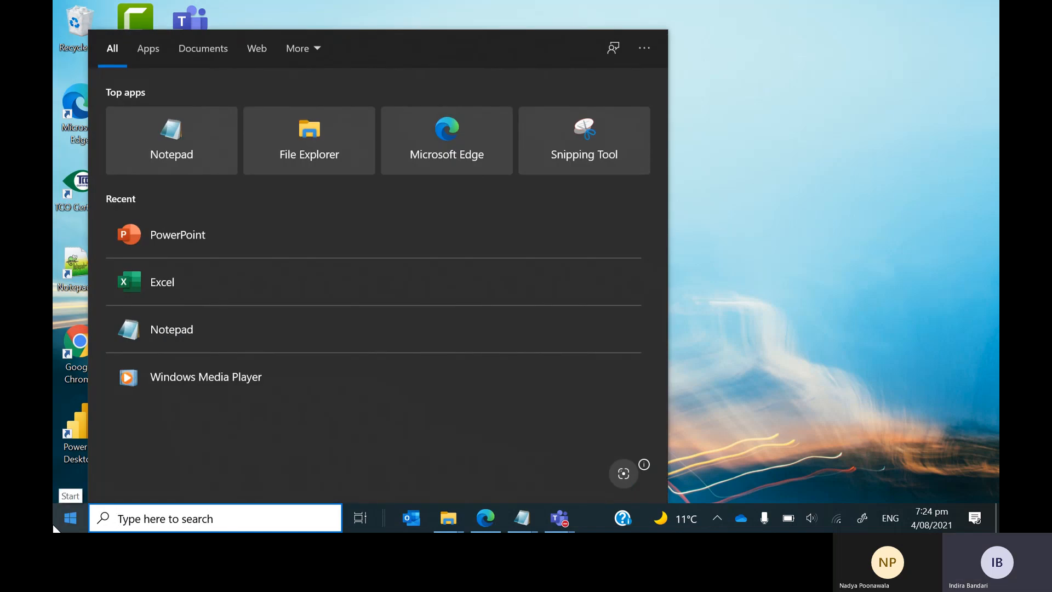
left_click(54, 527)
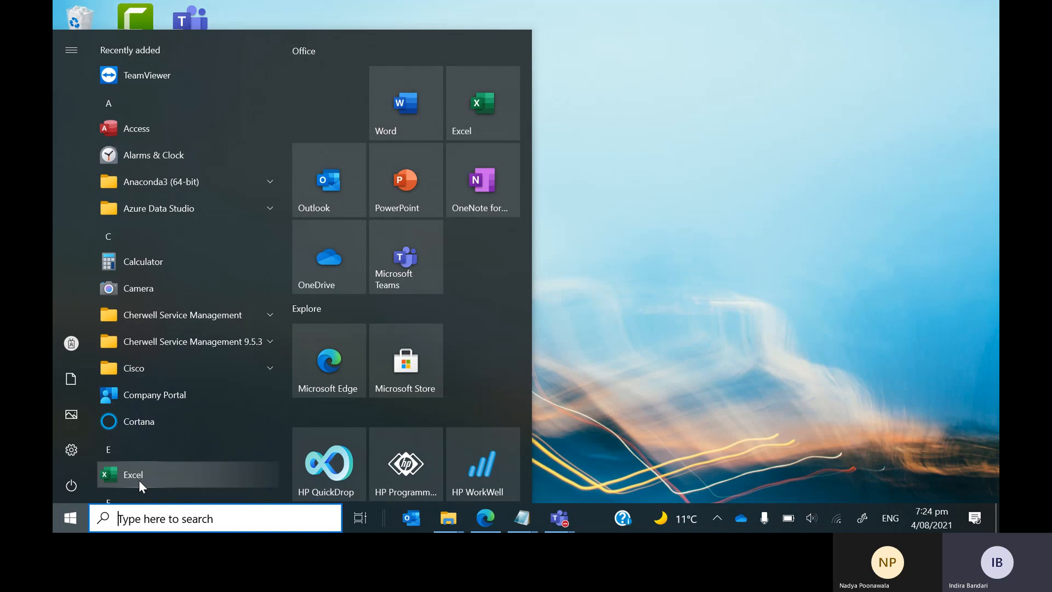
left_click(148, 524)
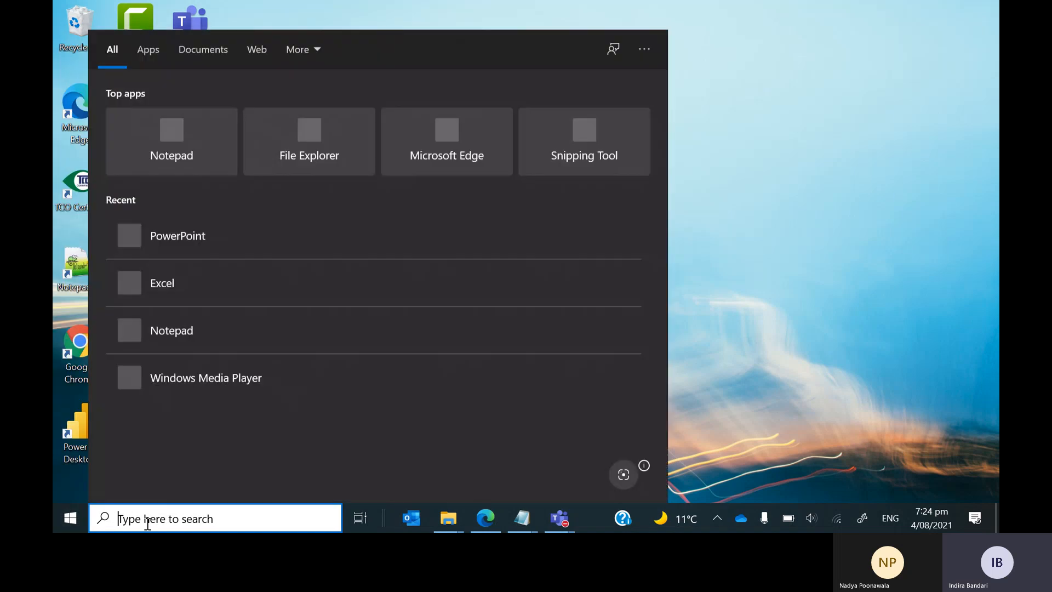
type("excel")
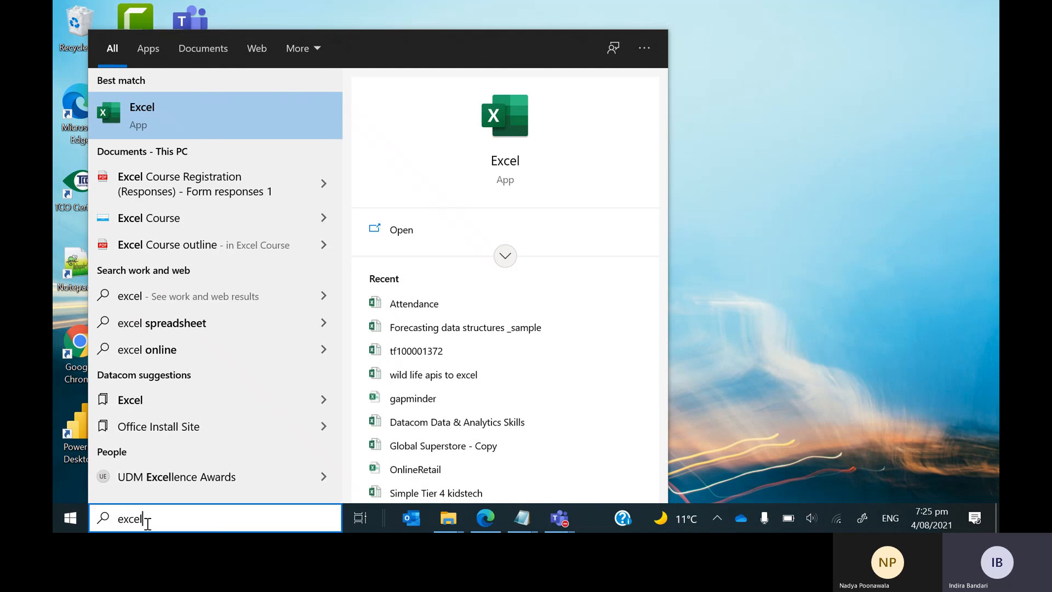
left_click(133, 110)
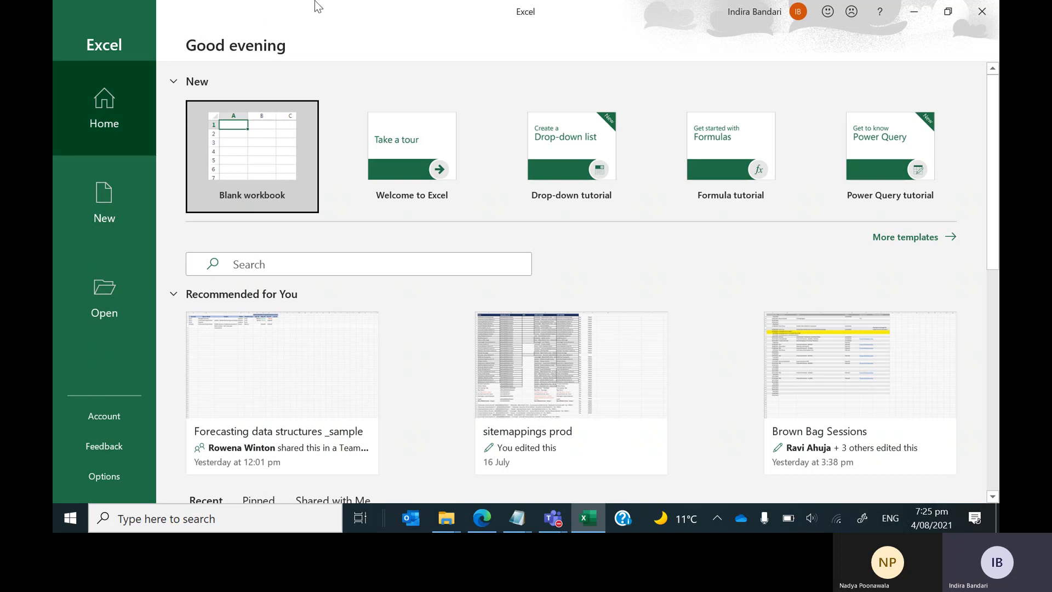
Pick the Blank workbook tile on Excel's Home screen to open Book1.
left_click(259, 151)
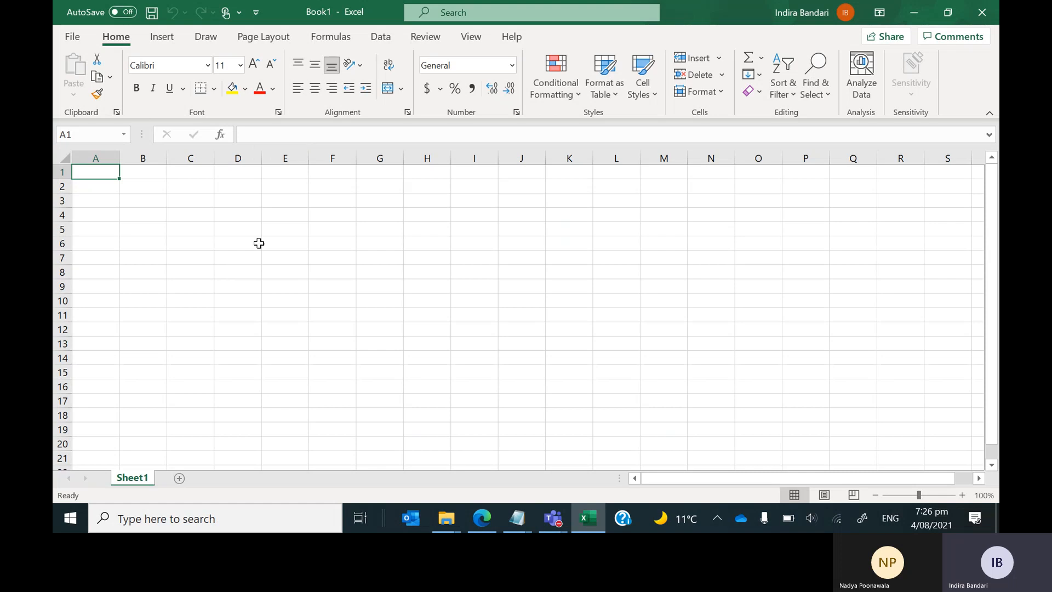
mouse_move(483, 518)
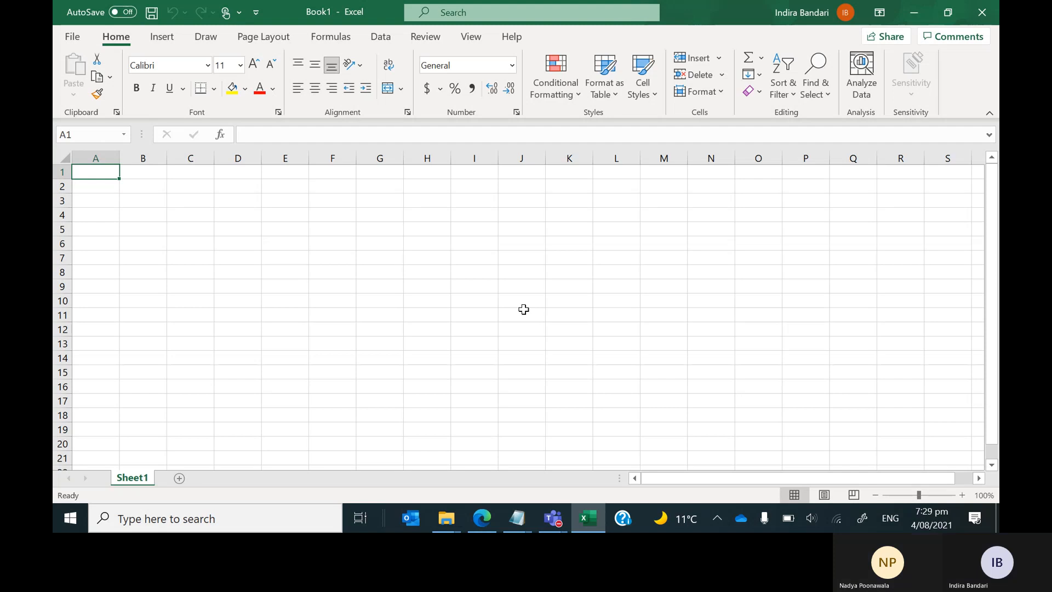
left_click(100, 150)
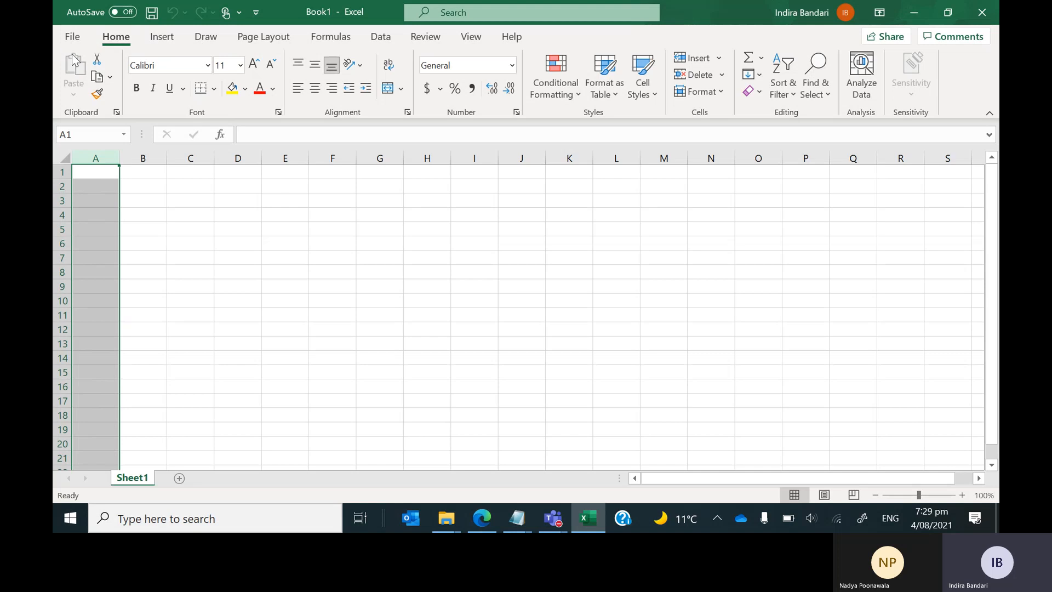
left_click(232, 90)
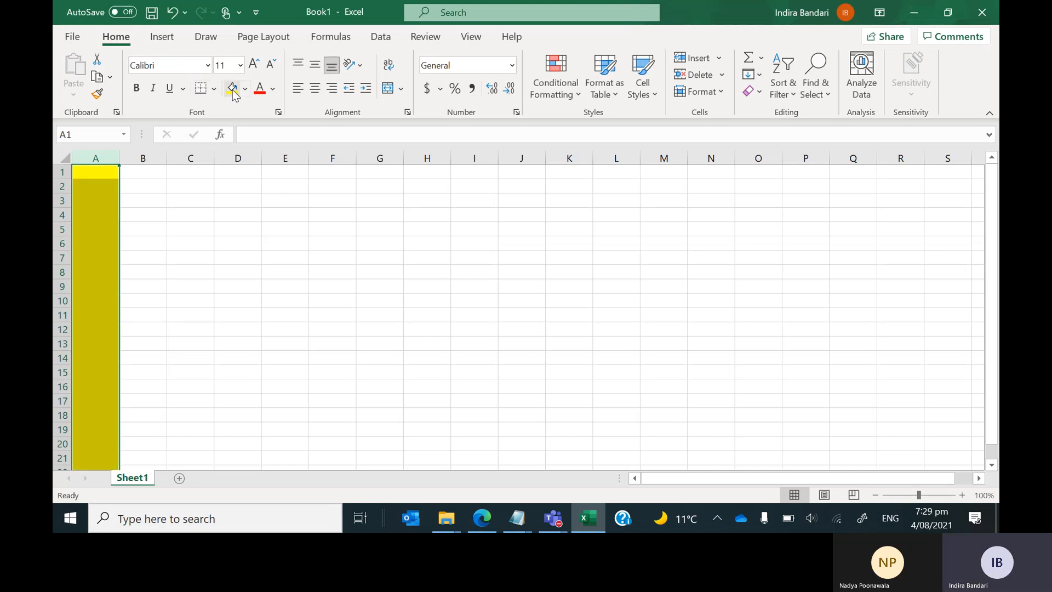
left_click(155, 214)
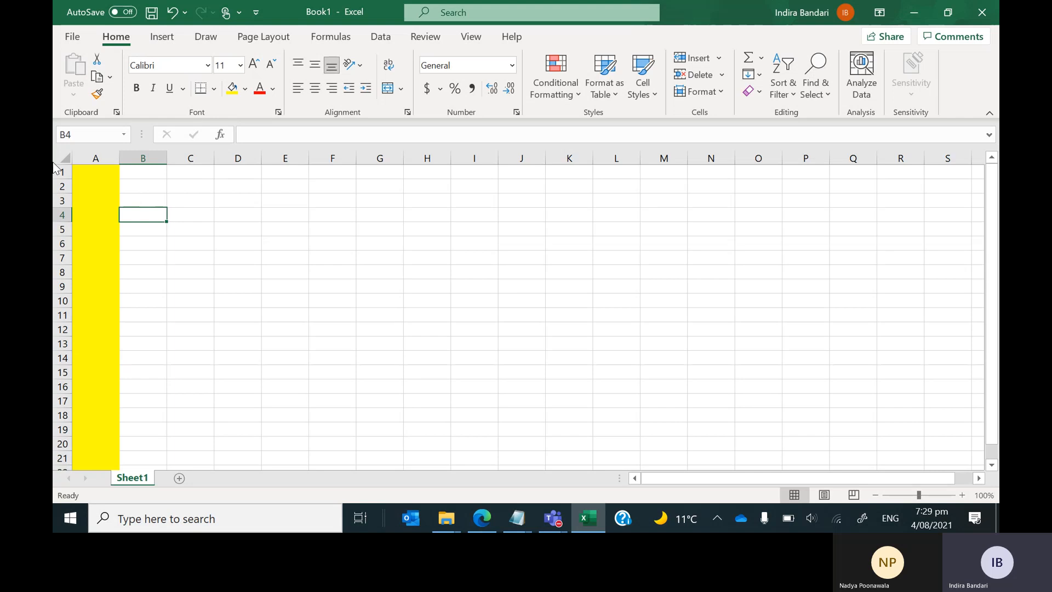
Give the entire row 1 a light orange fill colour.
left_click(59, 171)
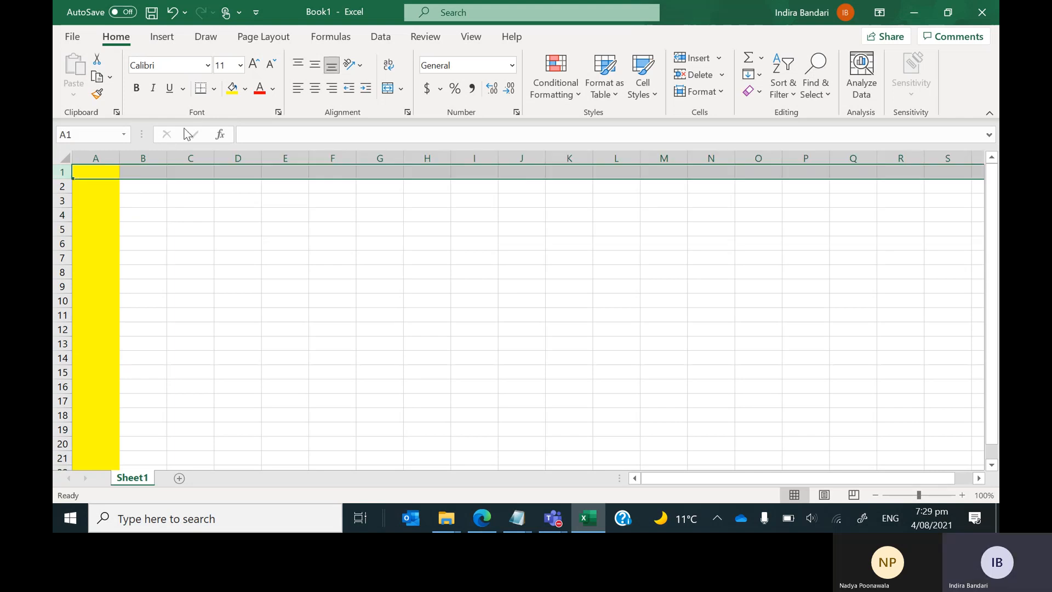
left_click(244, 89)
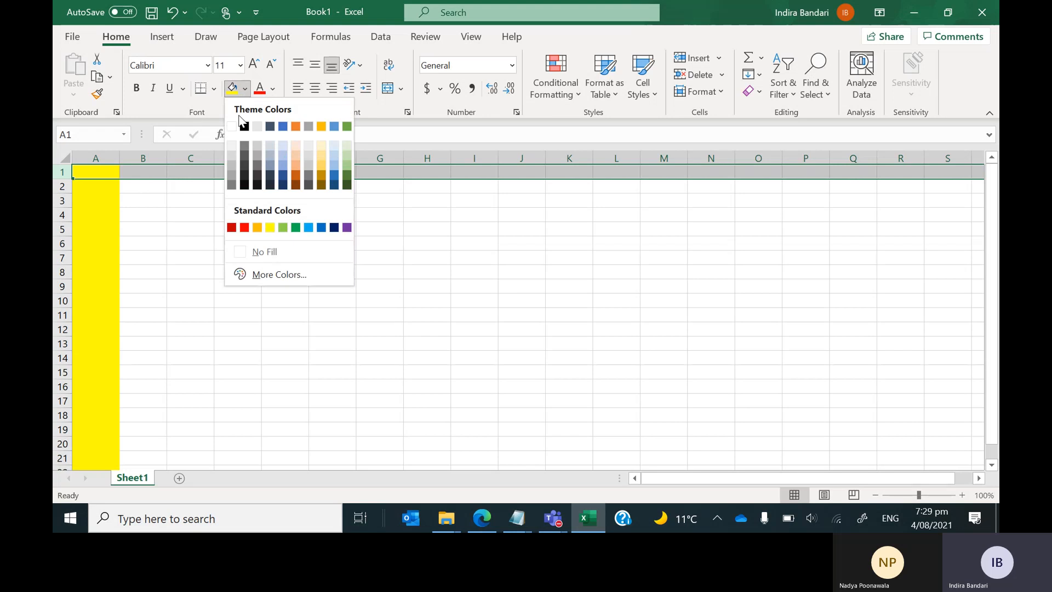
left_click(295, 164)
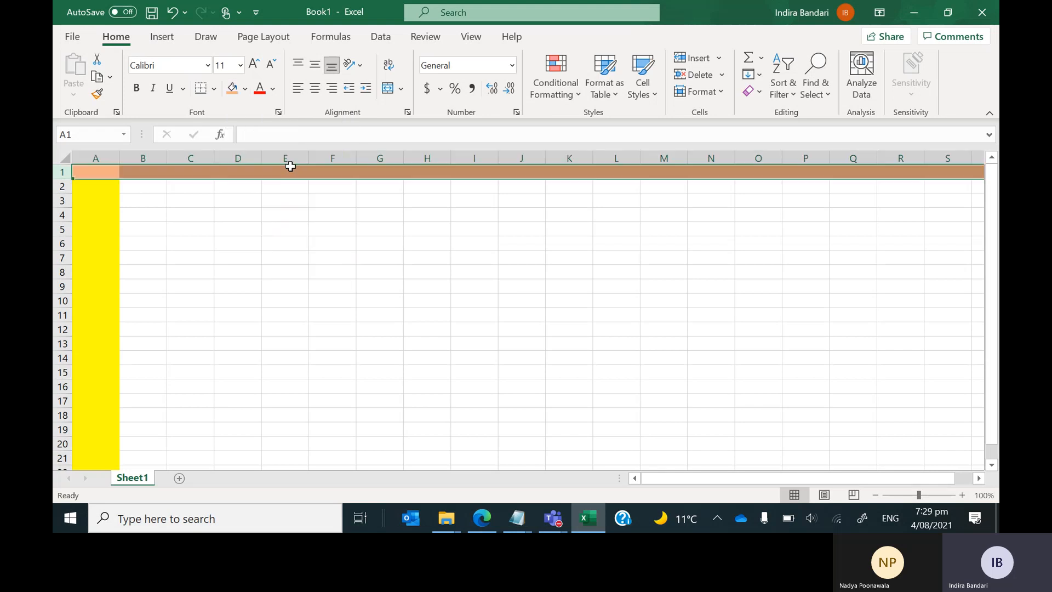
left_click(265, 299)
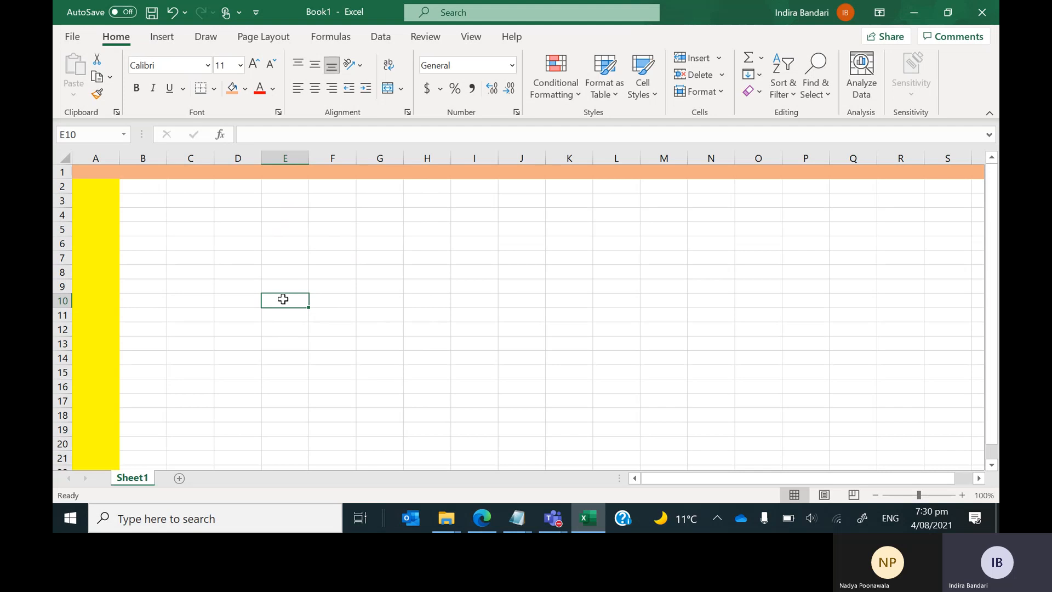
left_click(244, 89)
left_click(281, 159)
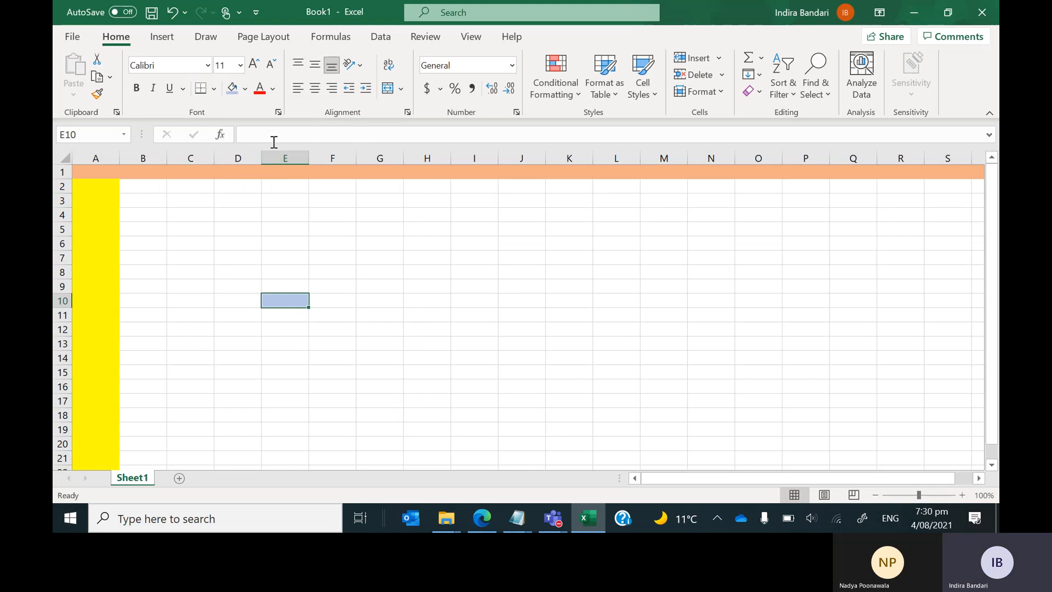
left_click(245, 89)
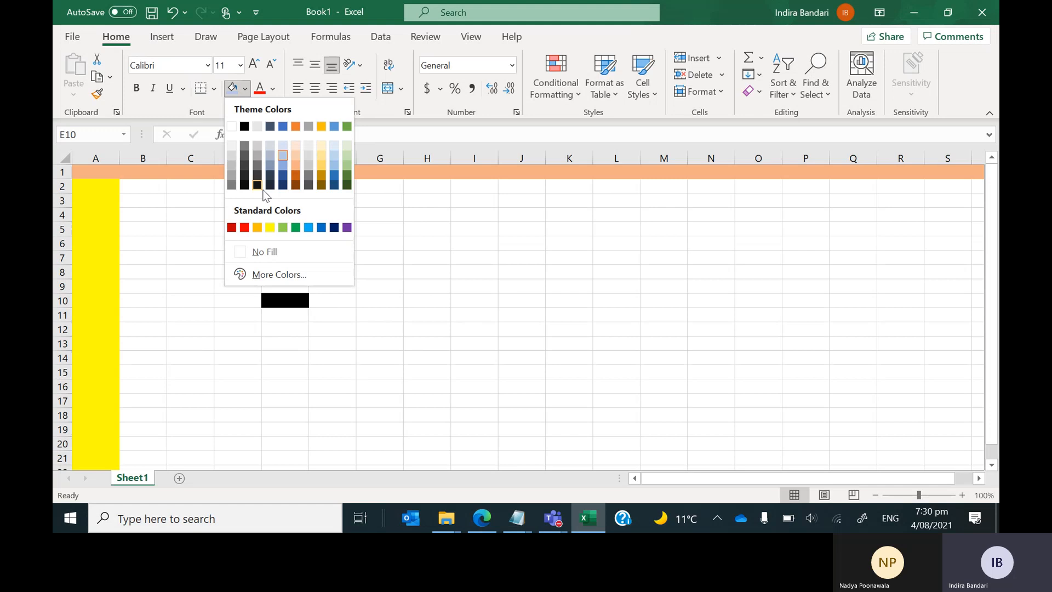
left_click(243, 230)
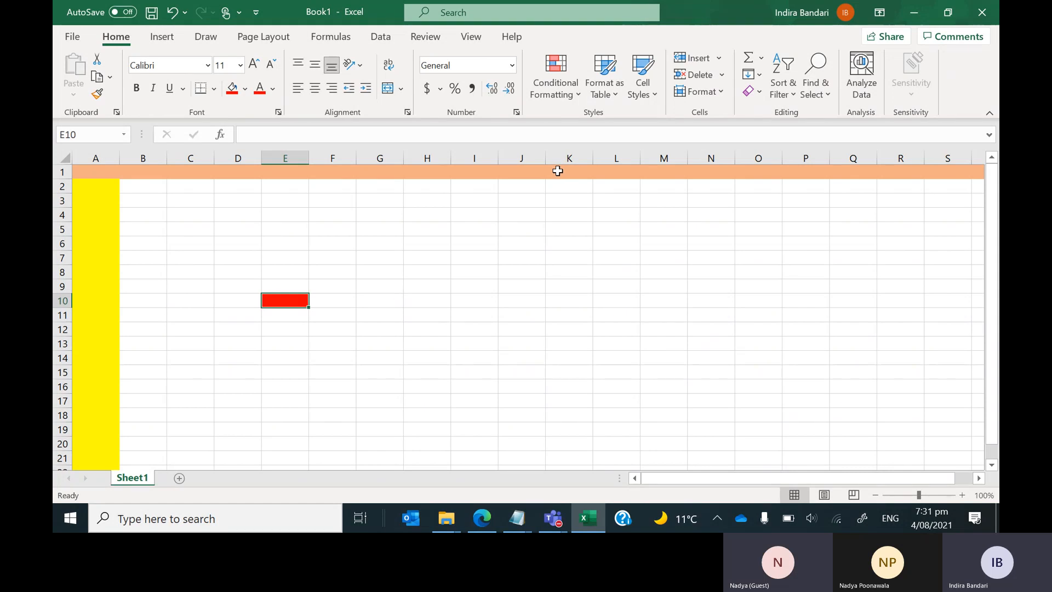
left_click(99, 158)
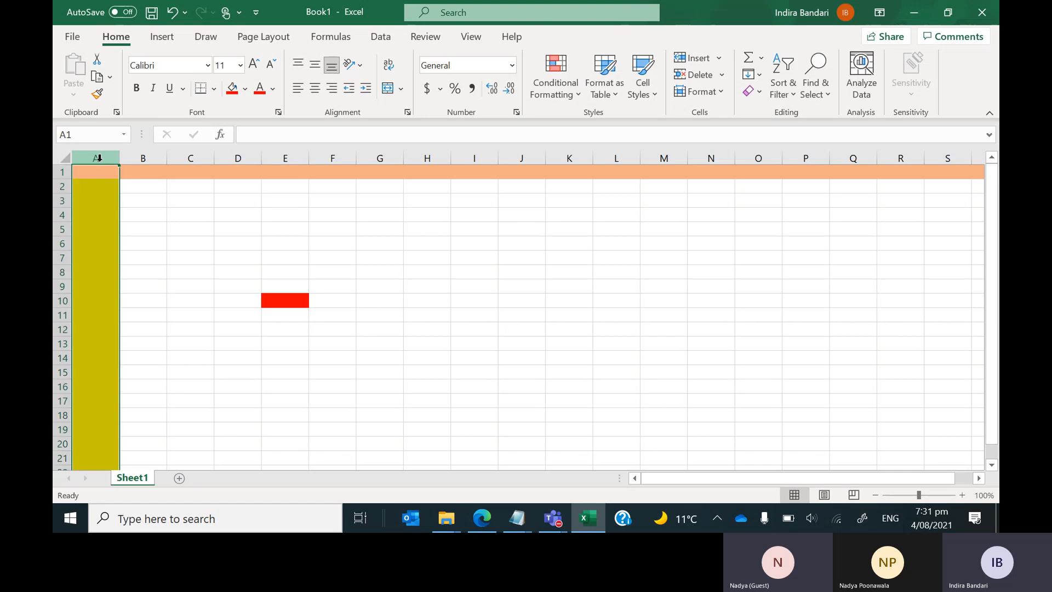
left_click(378, 153)
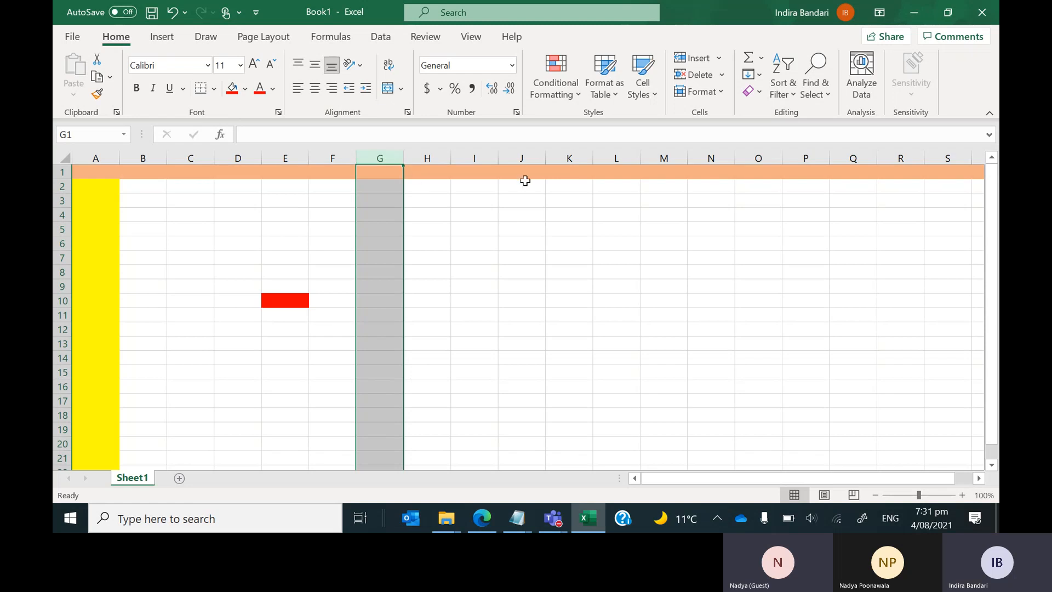
left_click(562, 156)
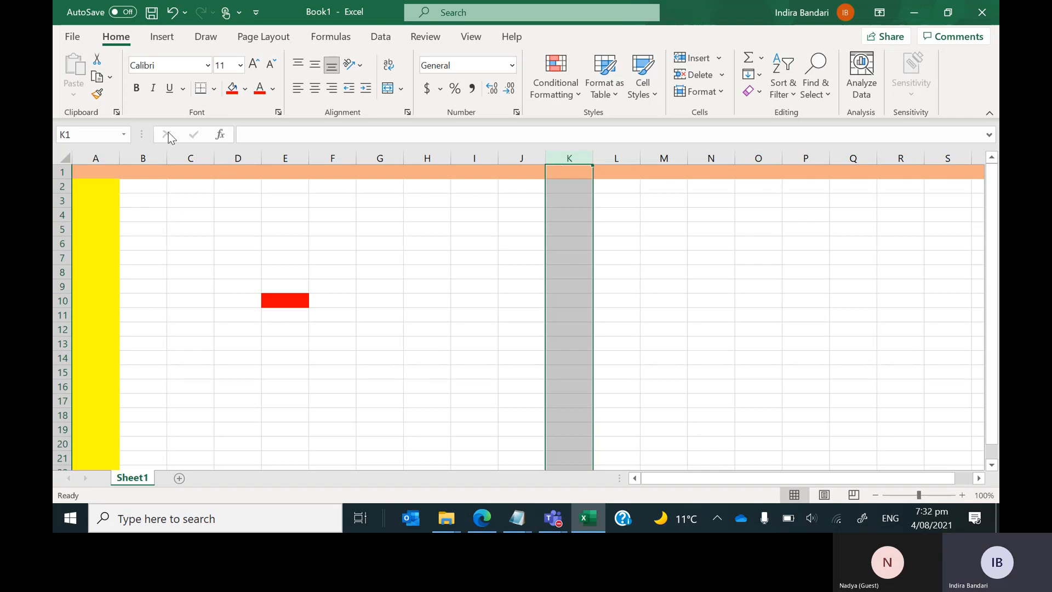
left_click(60, 214)
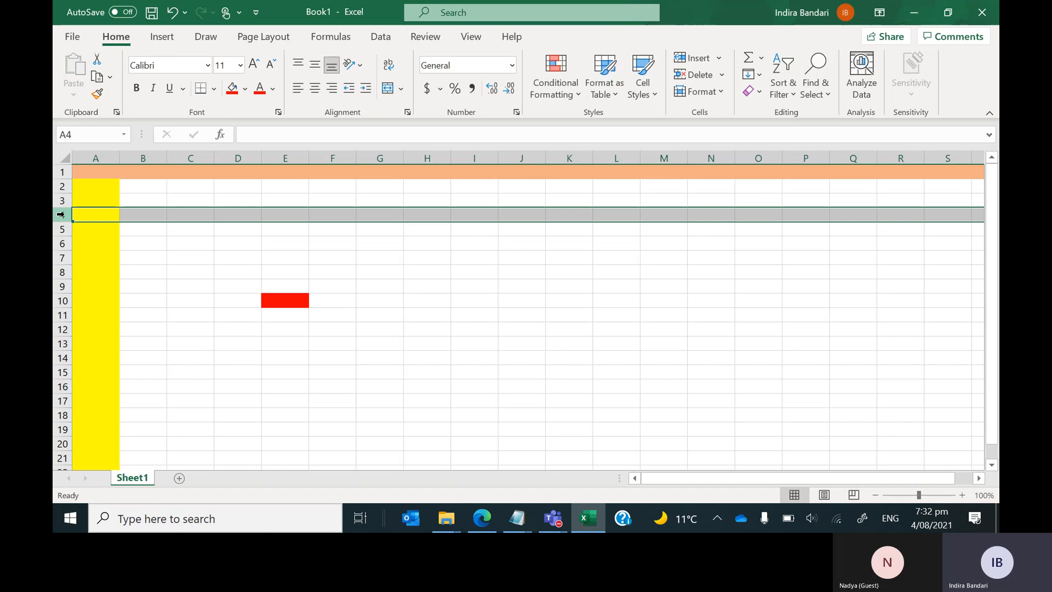
left_click(328, 155)
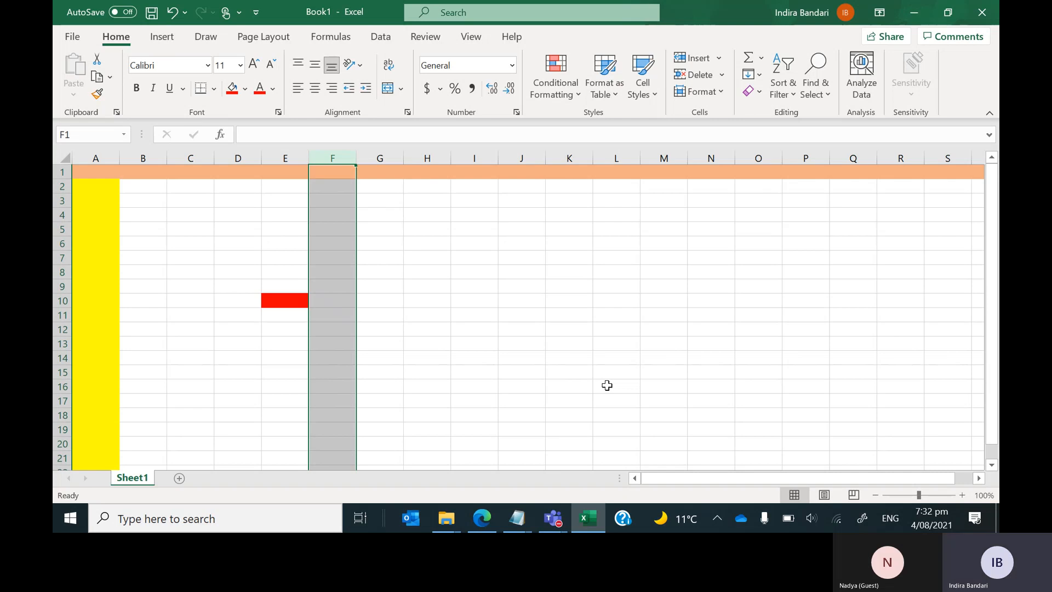
left_click(275, 303)
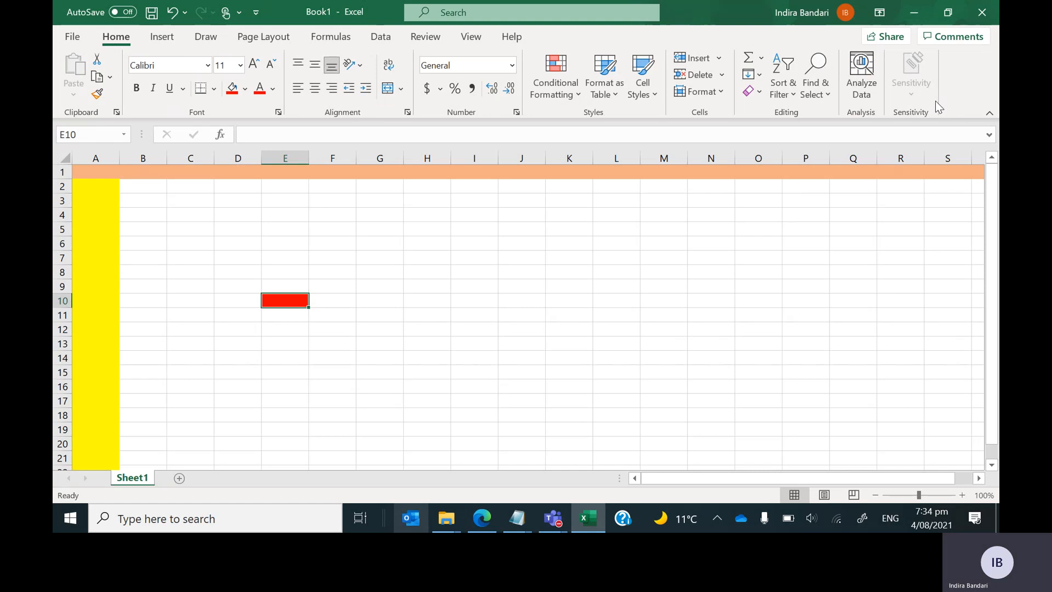
left_click(165, 39)
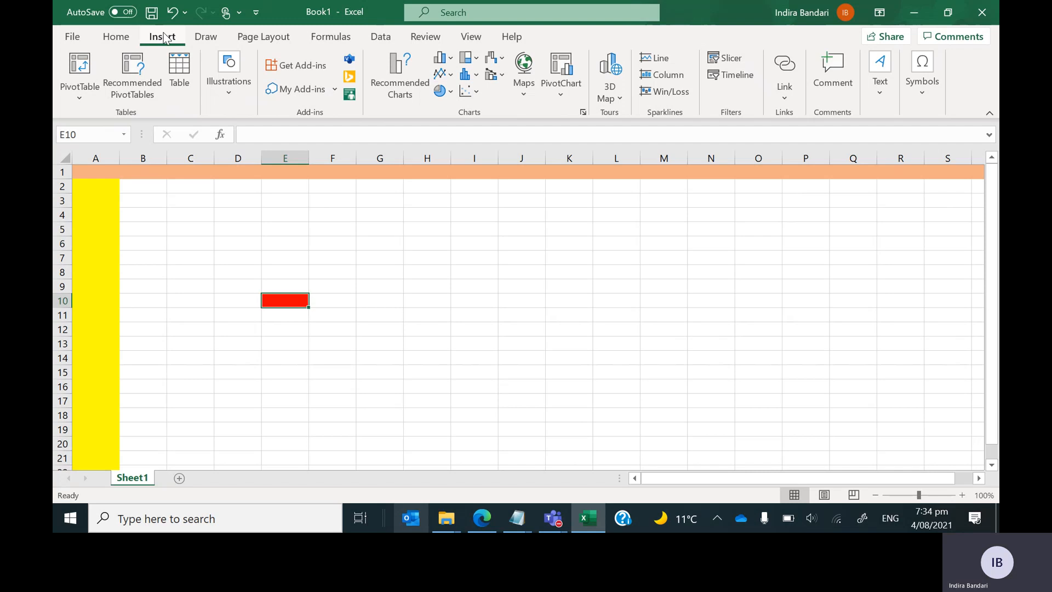
left_click(208, 38)
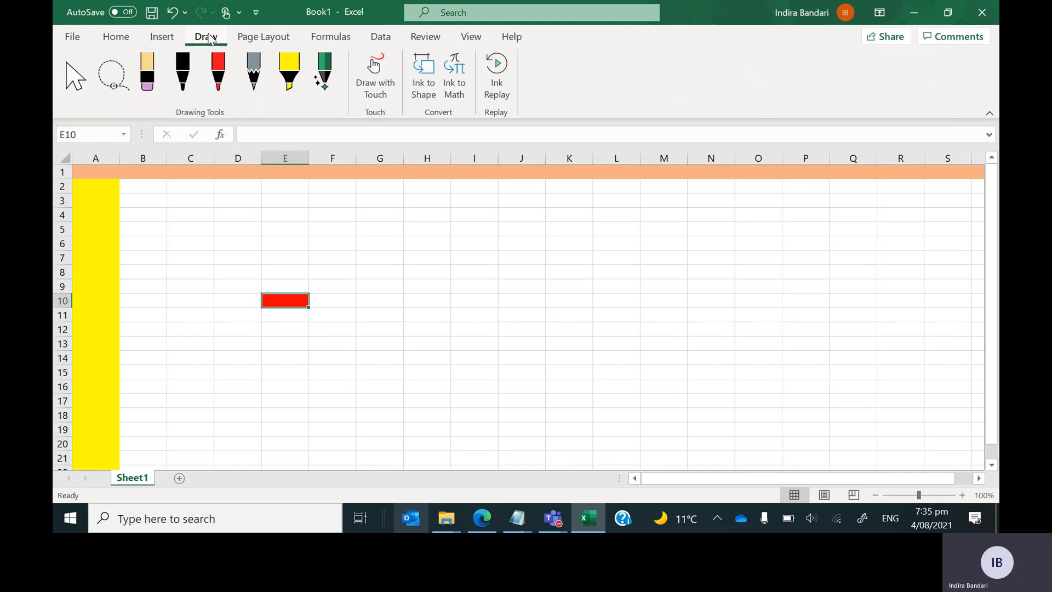
left_click(270, 40)
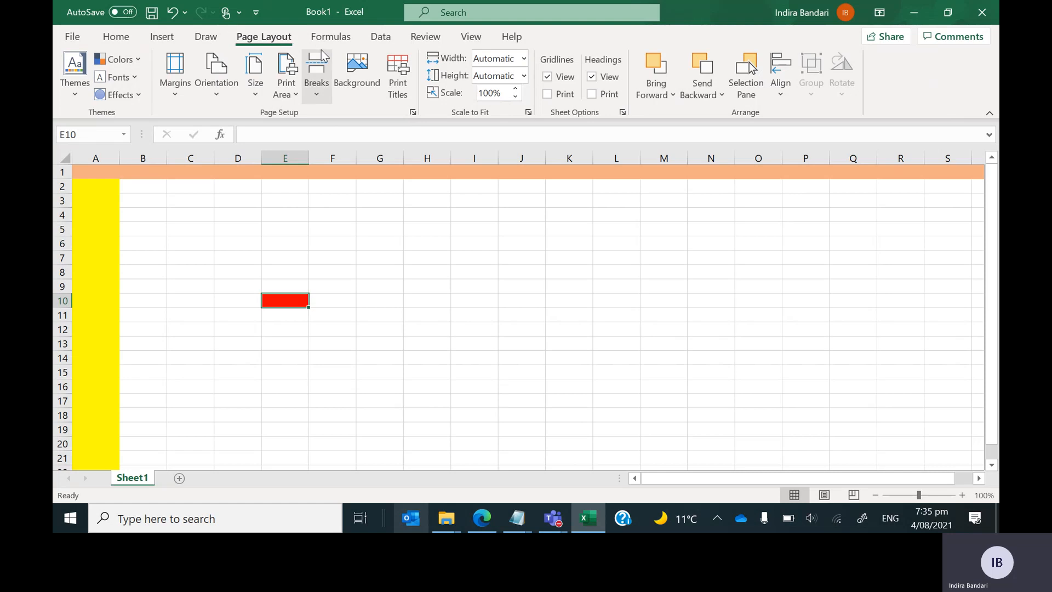
left_click(337, 38)
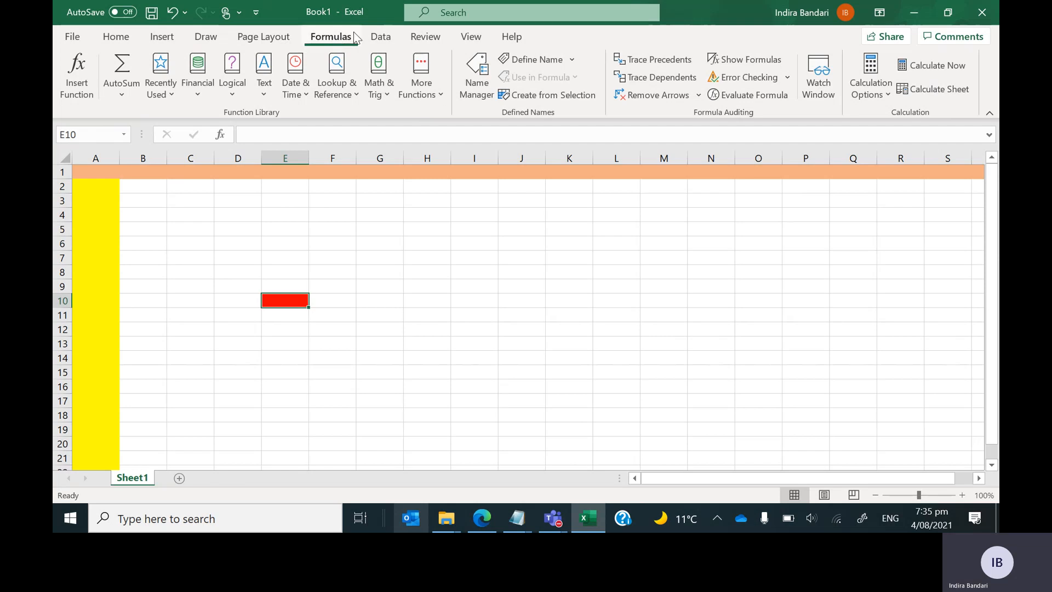
left_click(371, 42)
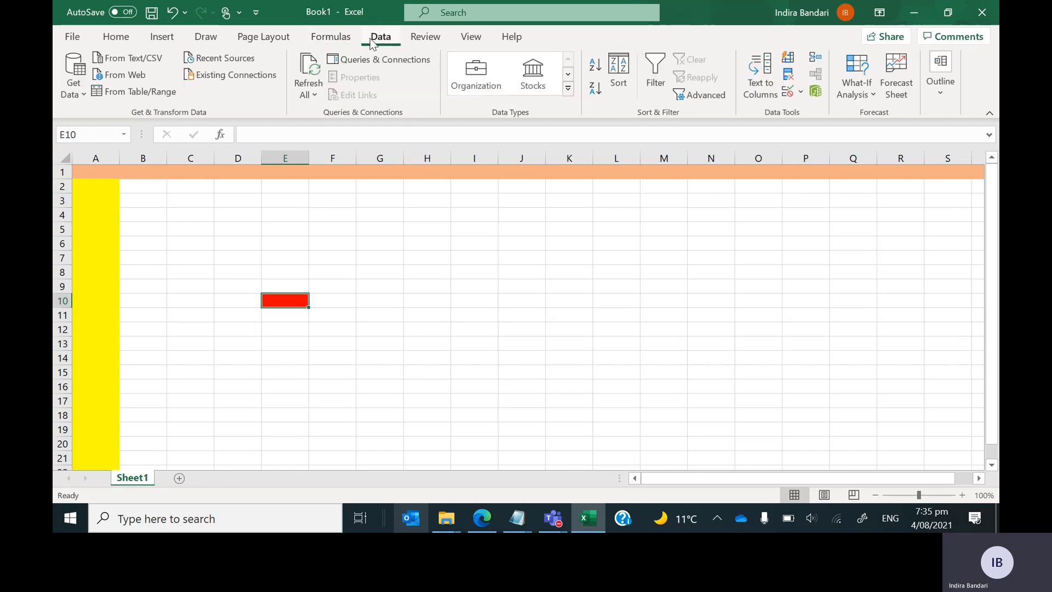
left_click(425, 44)
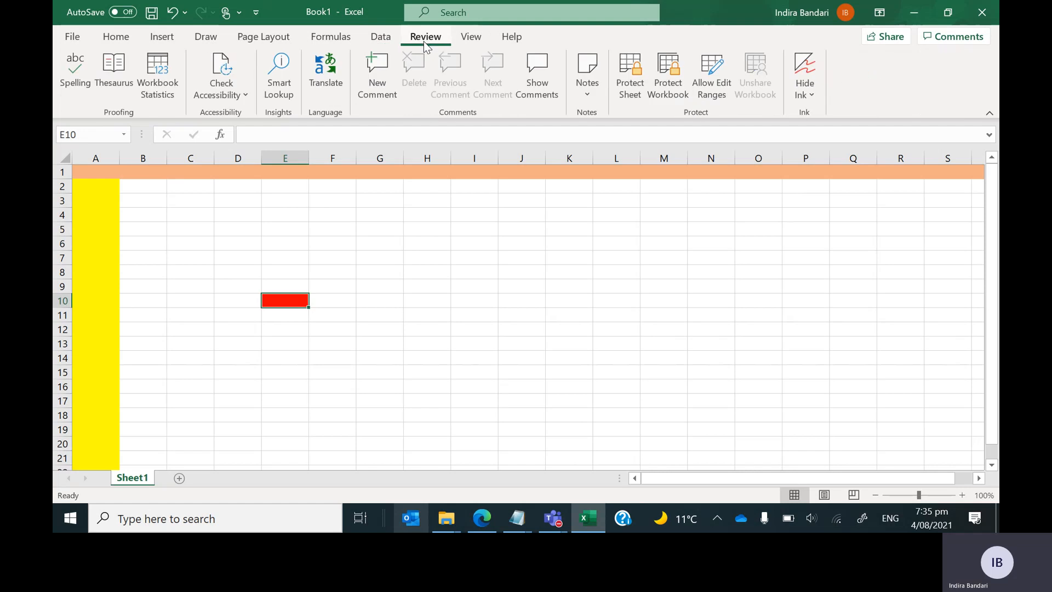
left_click(473, 42)
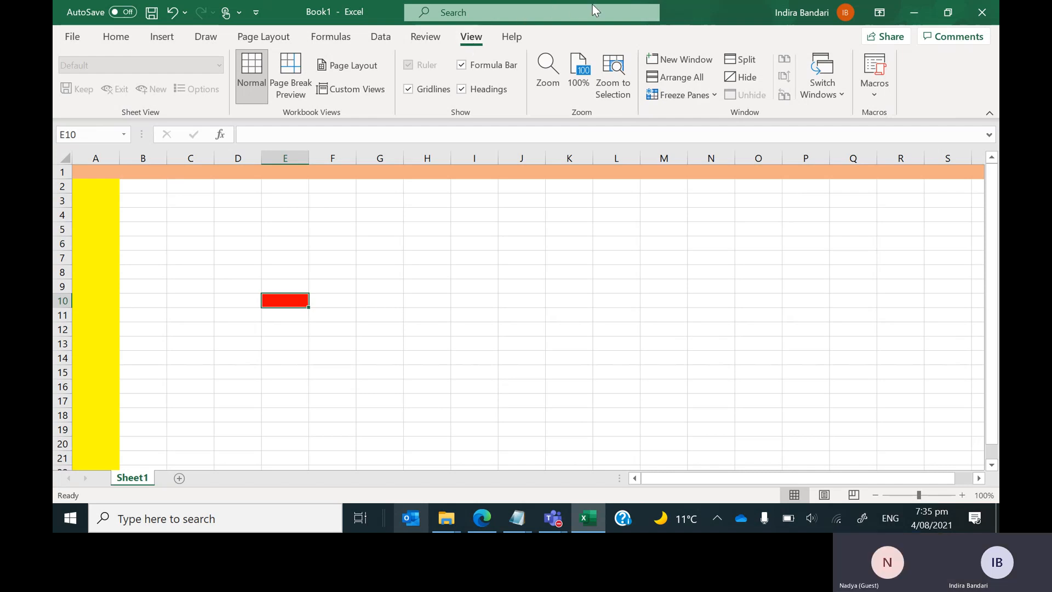
left_click(514, 38)
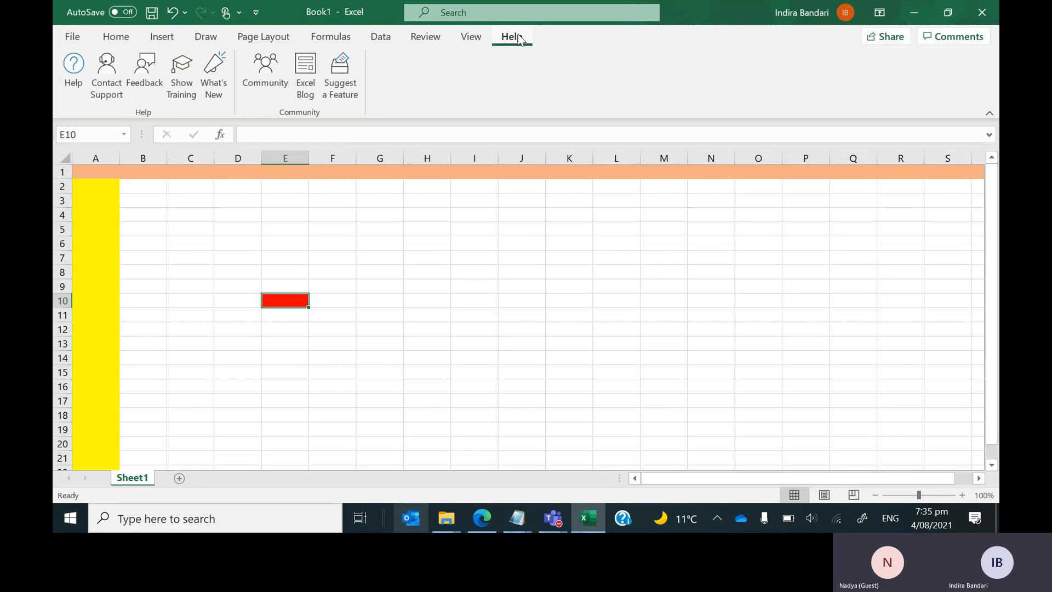
left_click(117, 38)
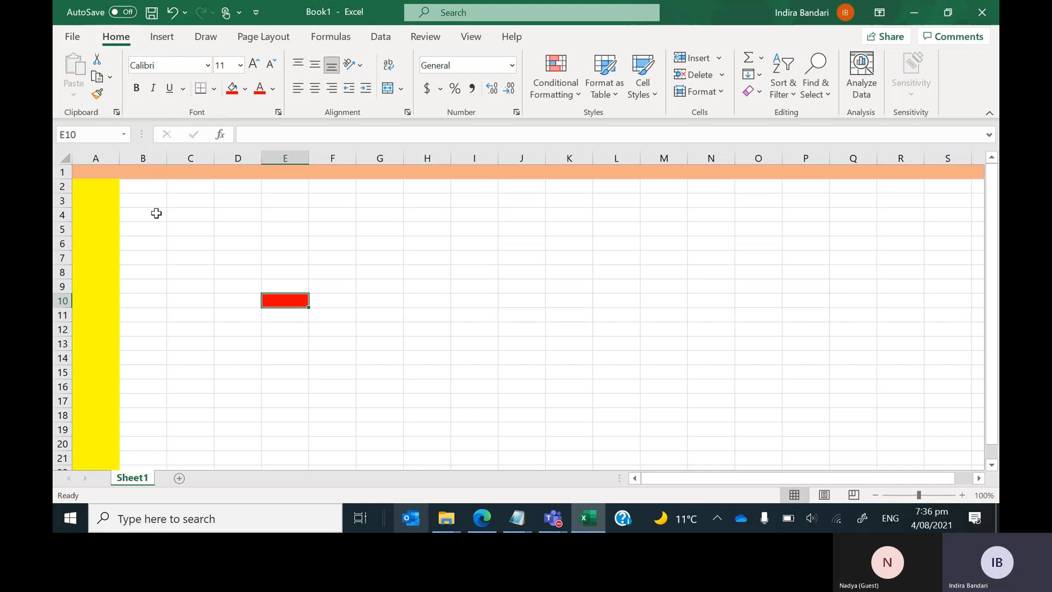
Select cell A2, then step up to cell A1.
left_click(105, 189)
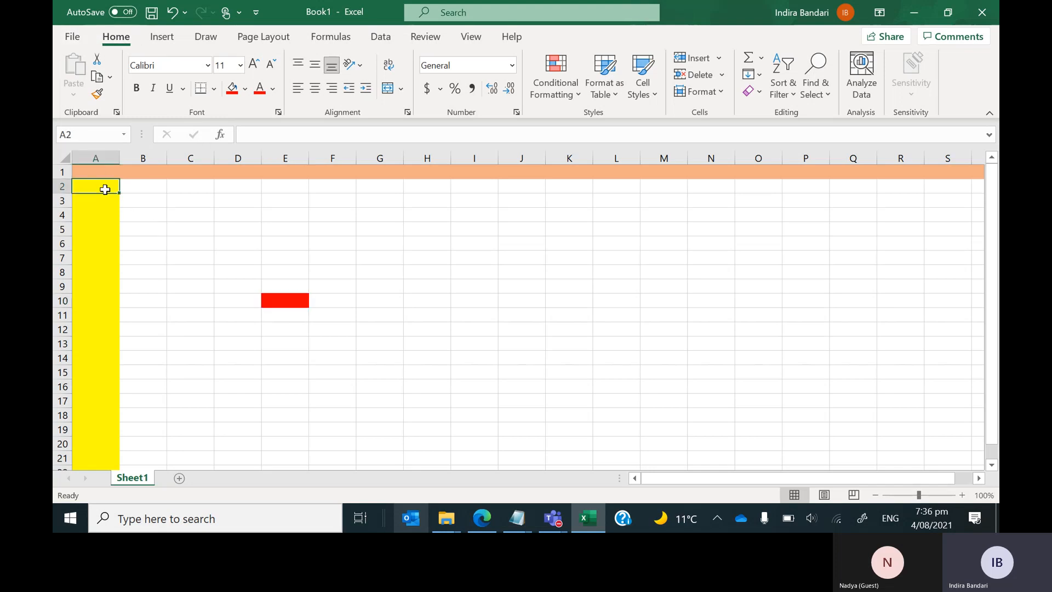
key("Up")
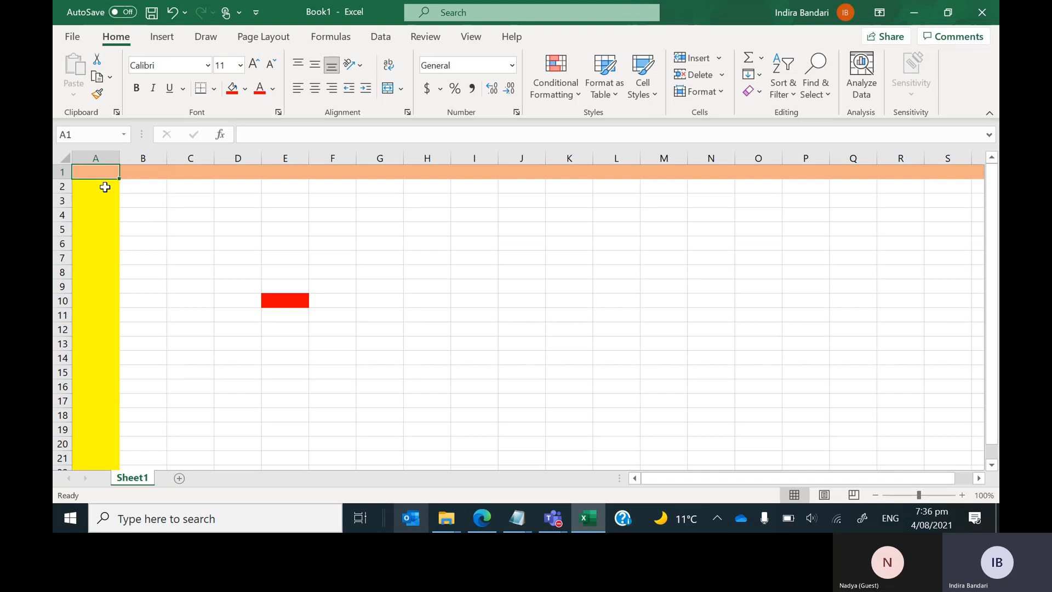
Enter the headings 'First Name' in A1 and 'Last /name' in B1.
type("Fir")
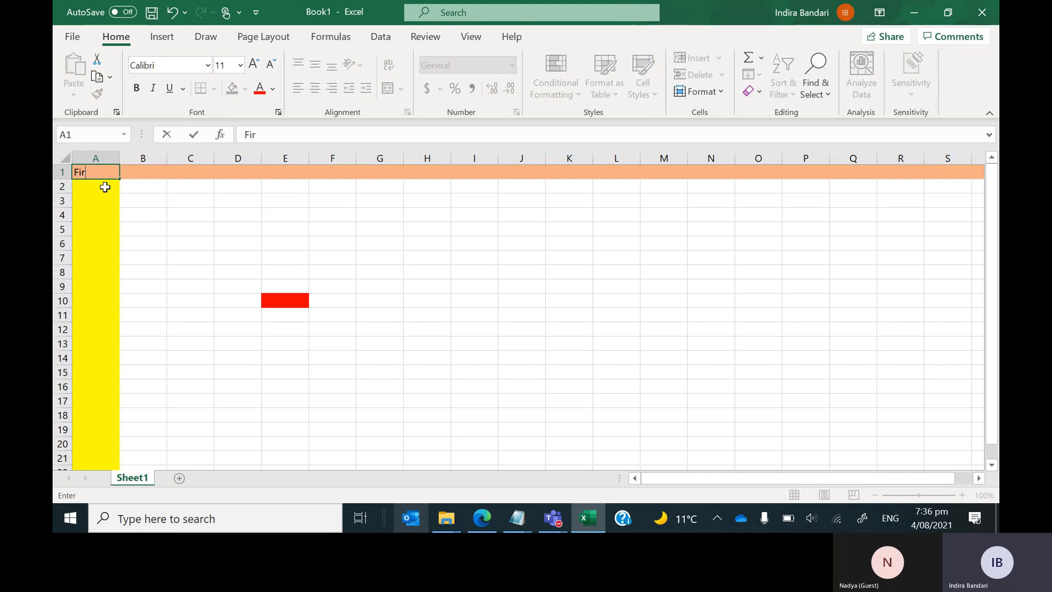
type("st Name")
left_click(180, 200)
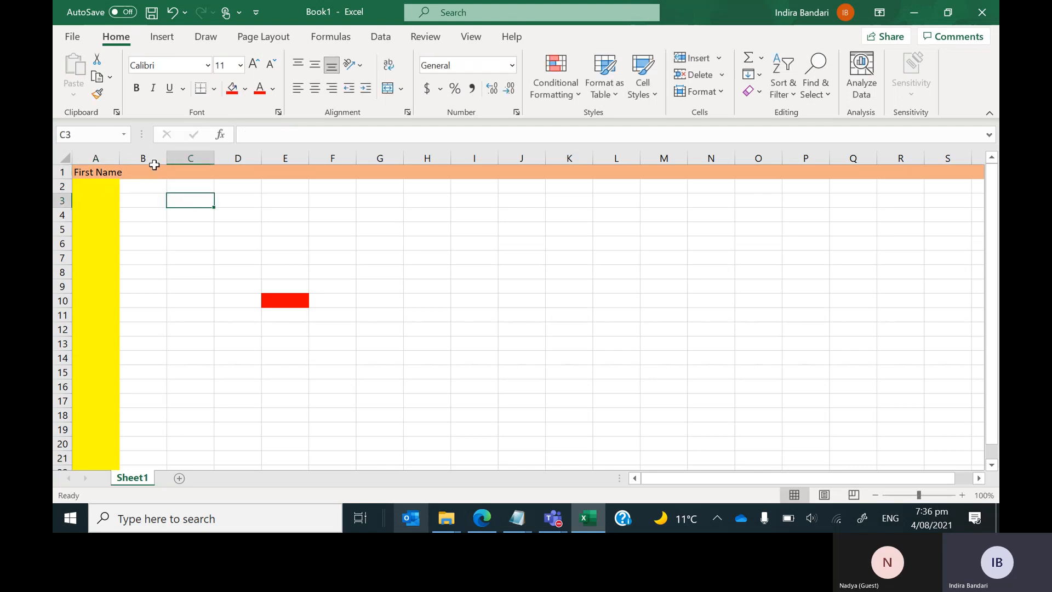
left_click(137, 173)
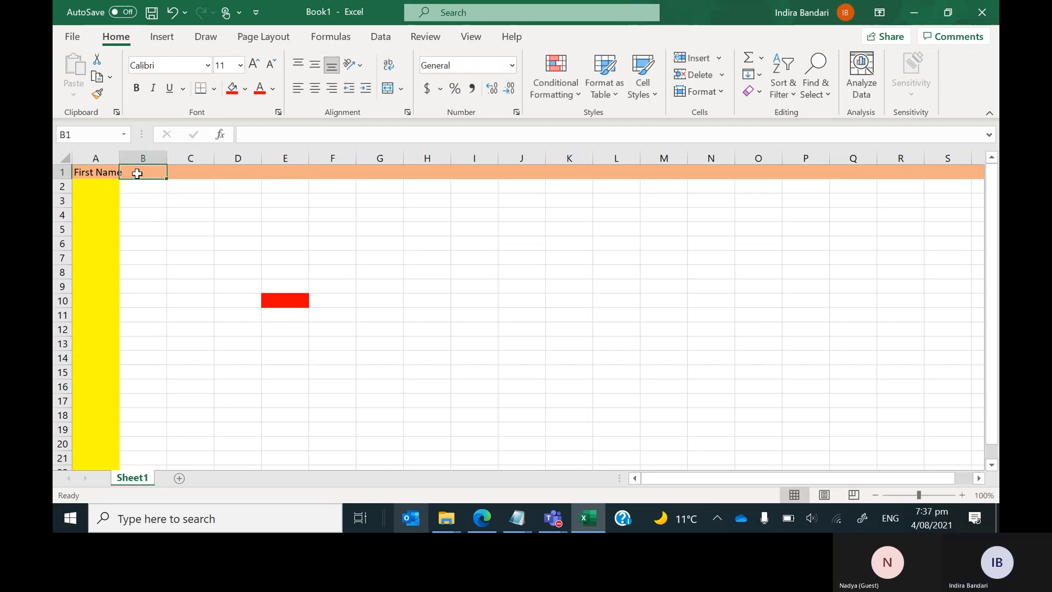
type("Last /na")
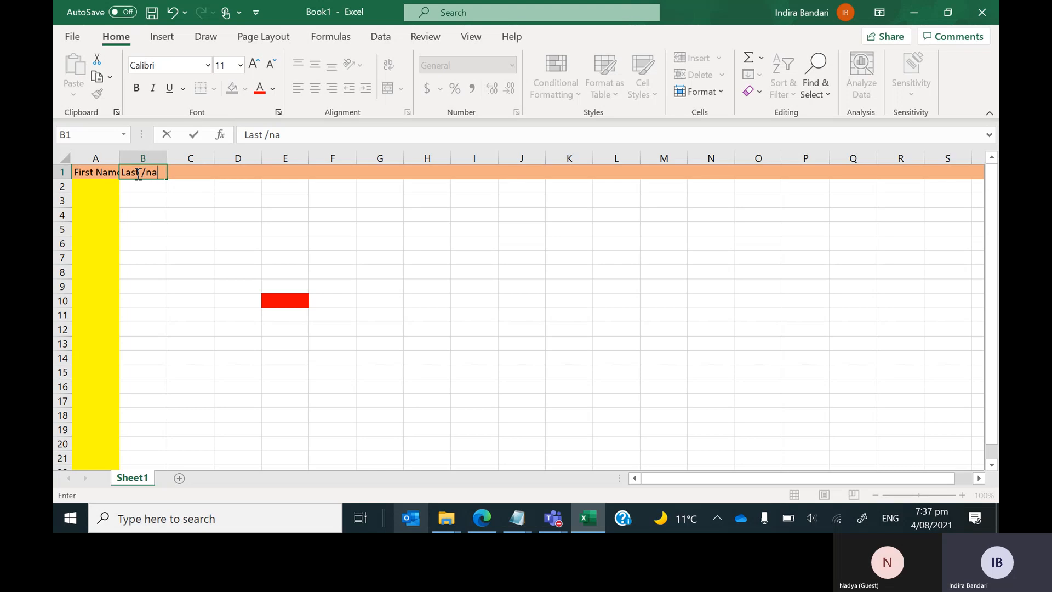
type("me")
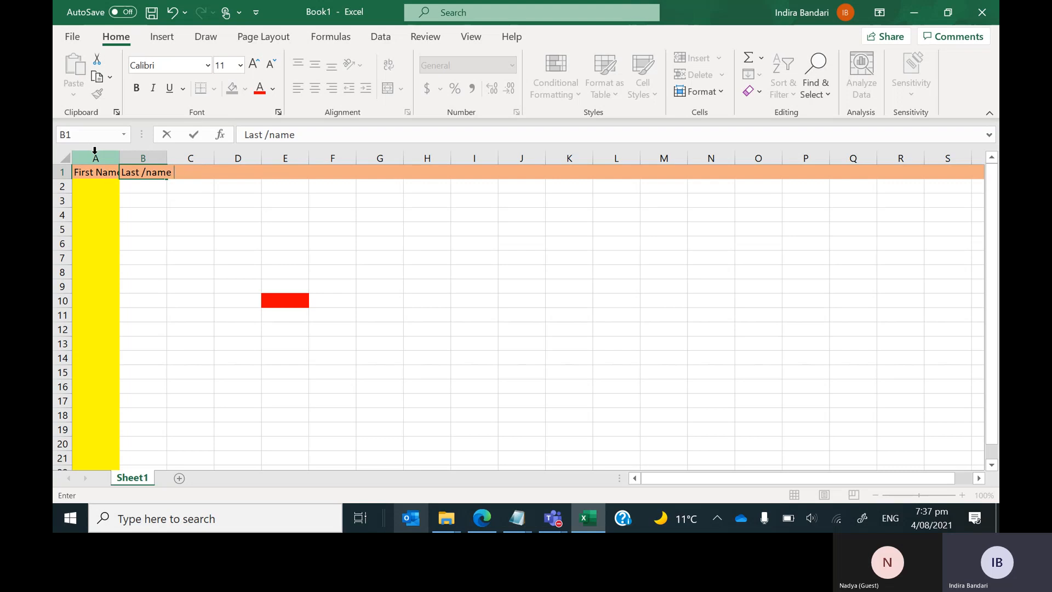
left_click(152, 173)
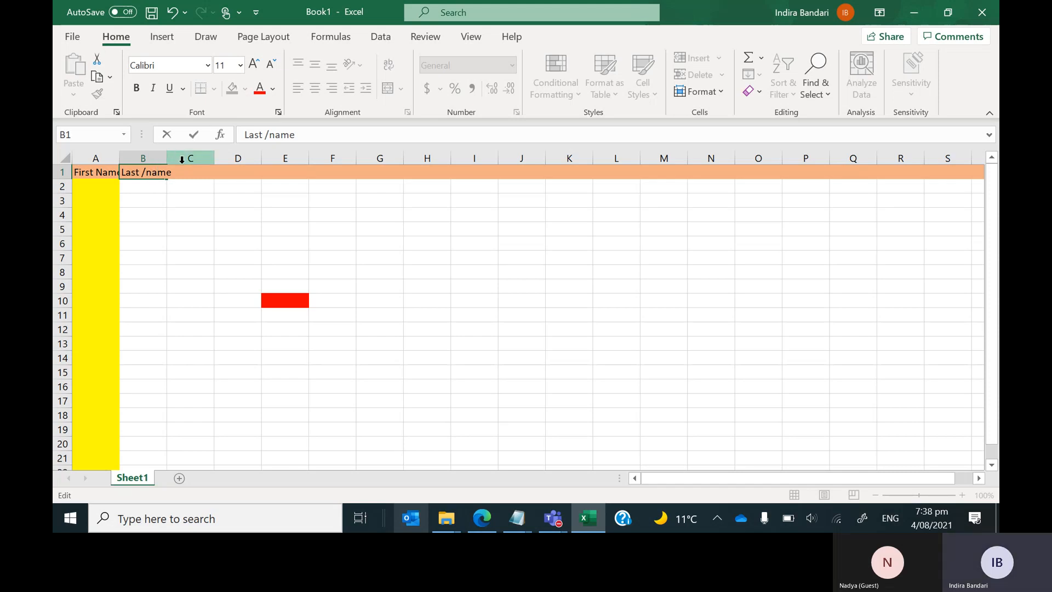
left_click(230, 198)
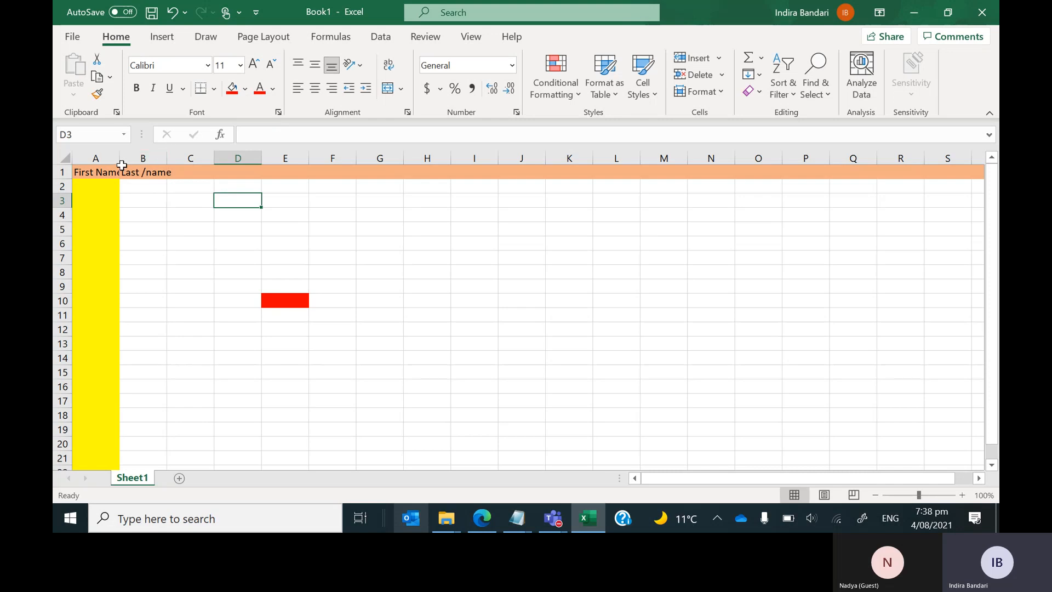
Enter 'Address' in C1 and type 'Phone /number' into D1.
left_click(179, 172)
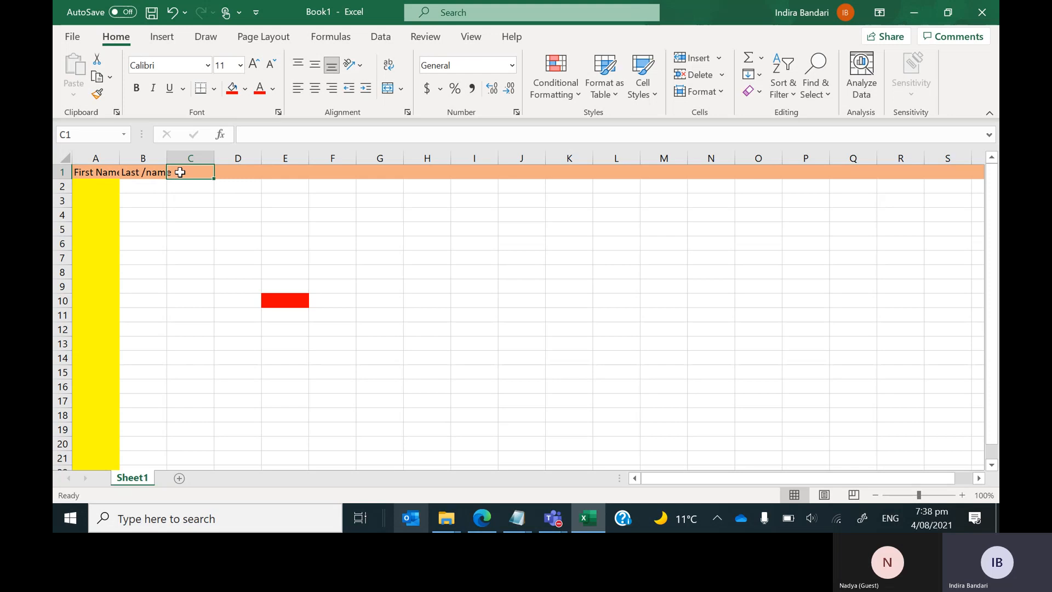
type("Address")
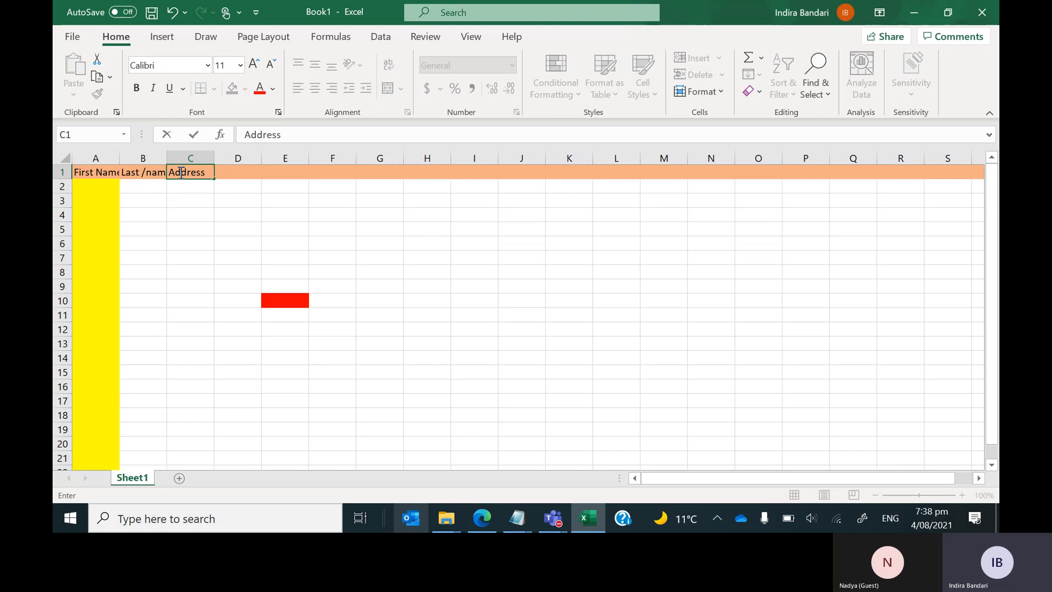
key("Return")
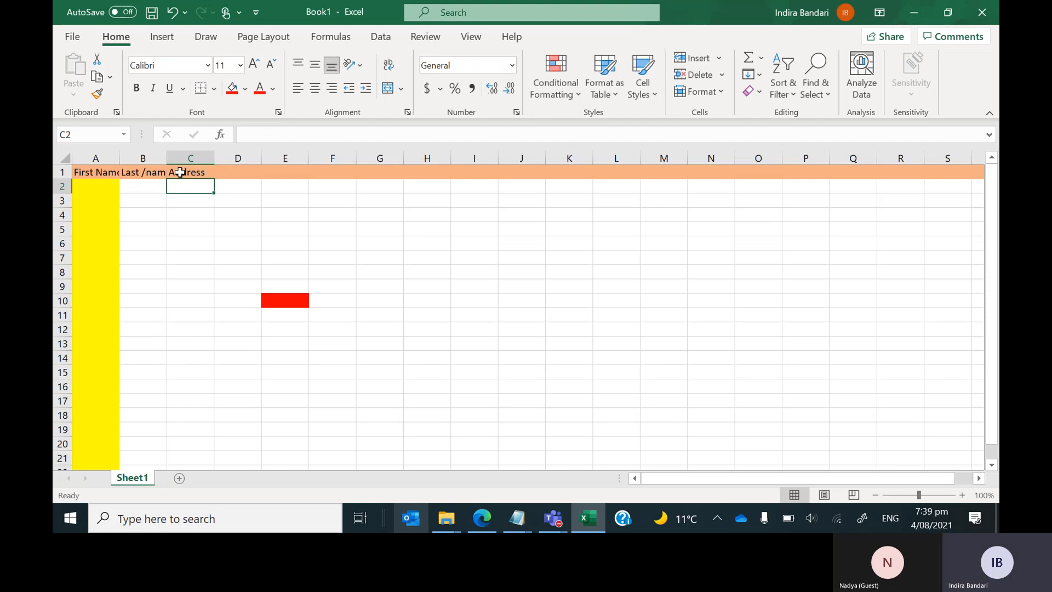
left_click(180, 172)
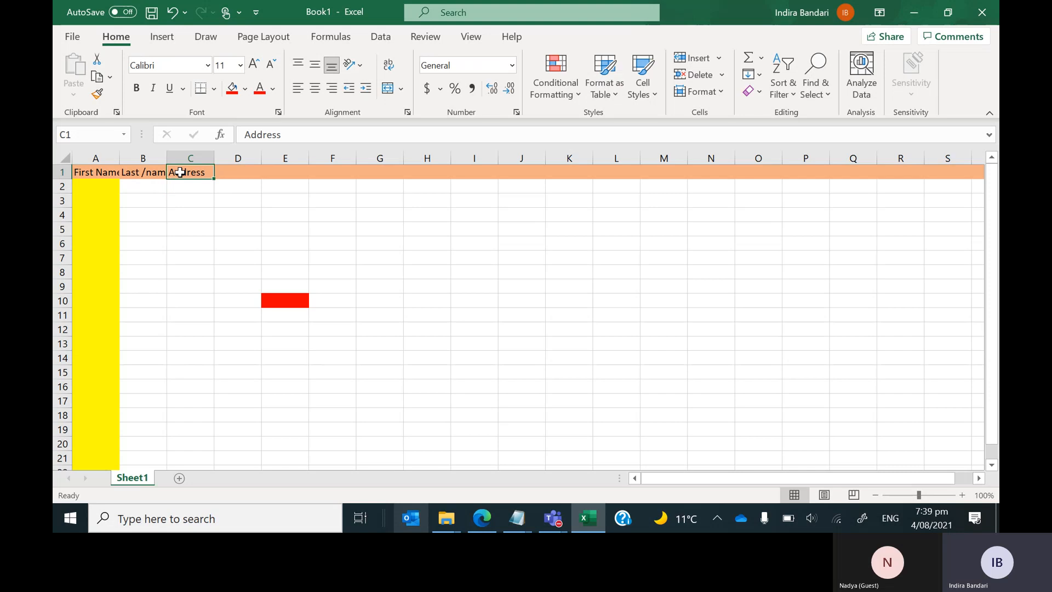
key("Right")
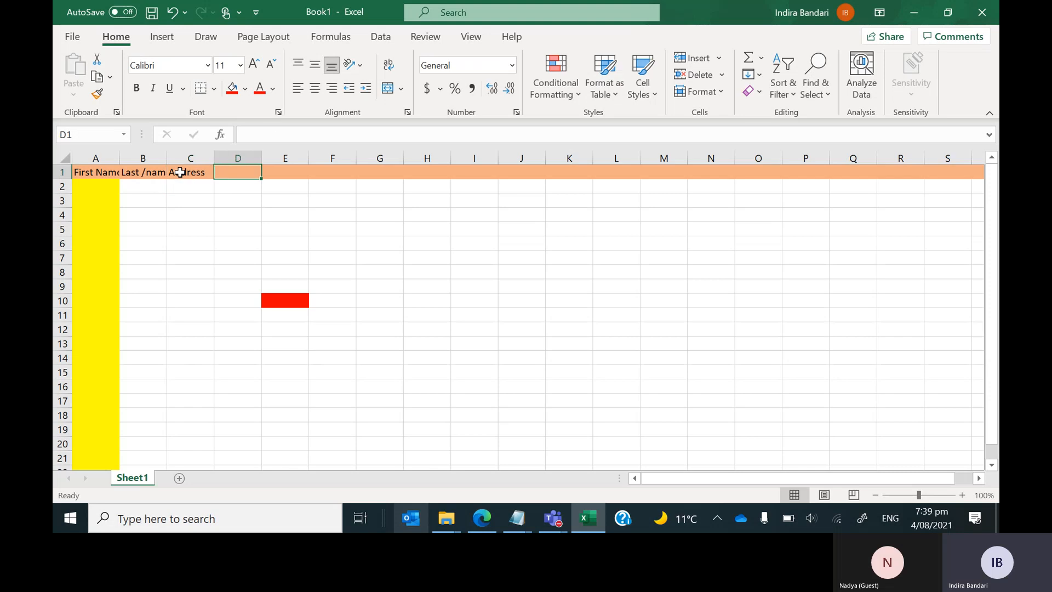
type("Phone /n")
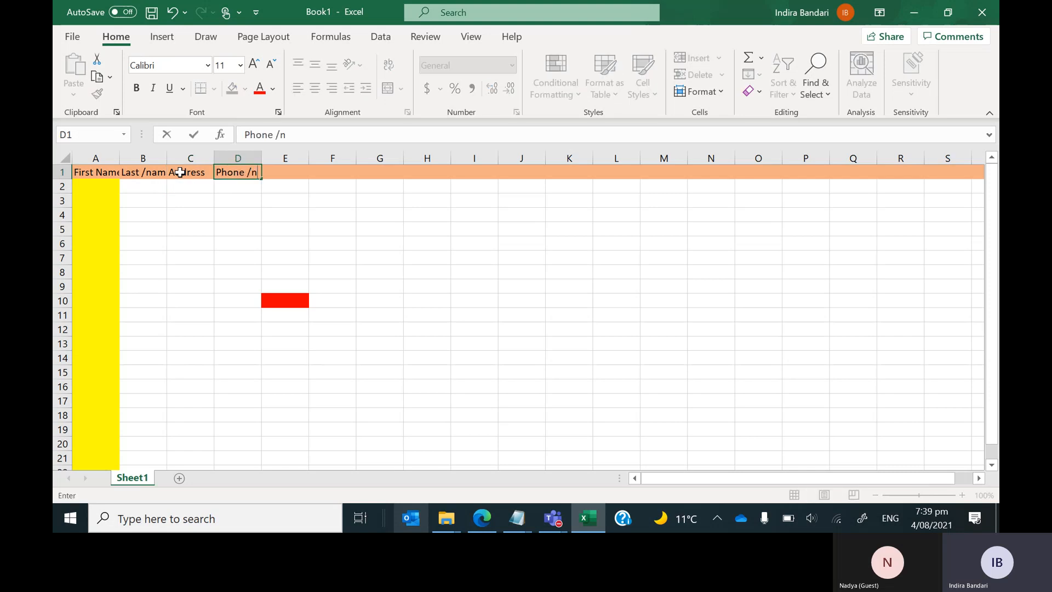
type("umber")
left_click(276, 211)
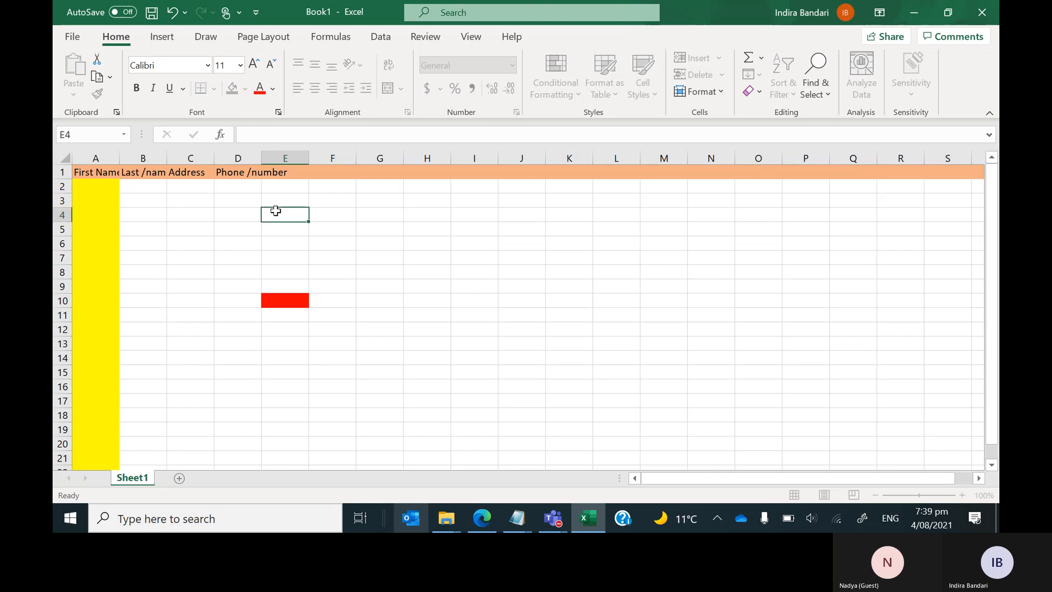
left_click(250, 174)
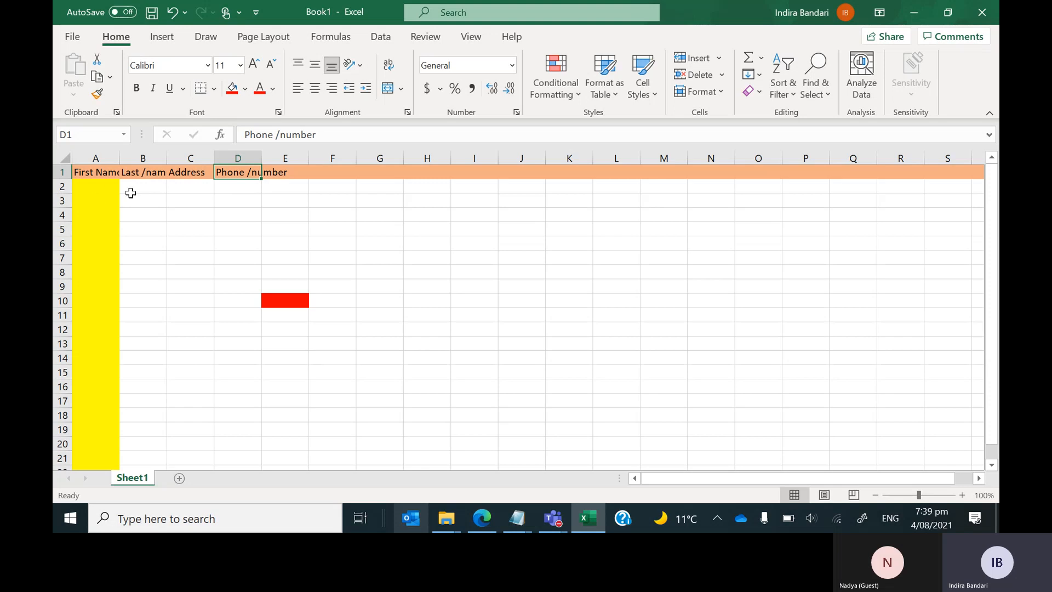
Set the header row to font size 24 and autofit columns A and B.
left_click(61, 172)
left_click(240, 65)
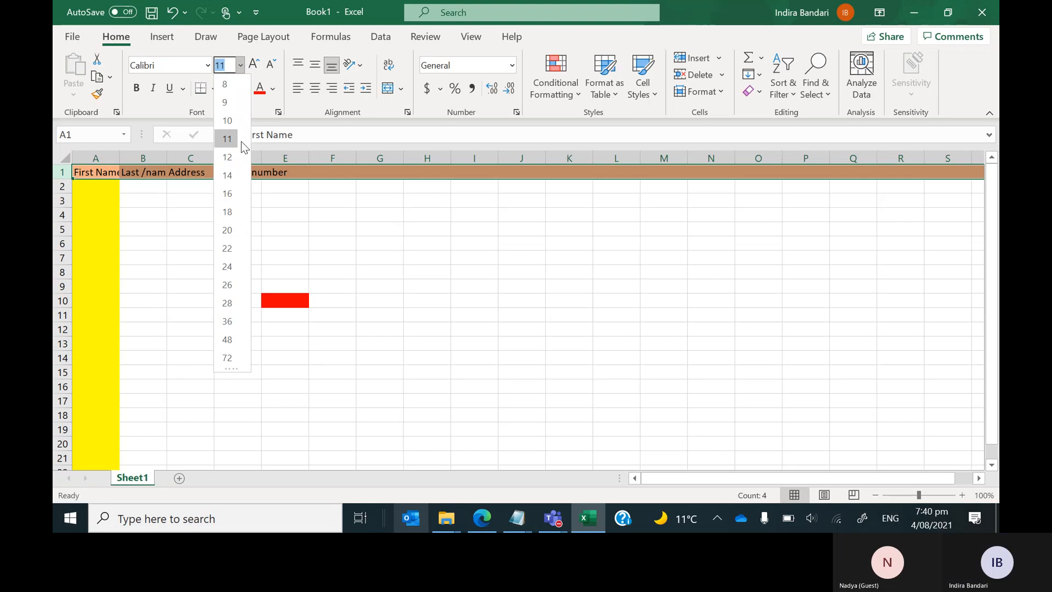
left_click(226, 267)
left_click(230, 272)
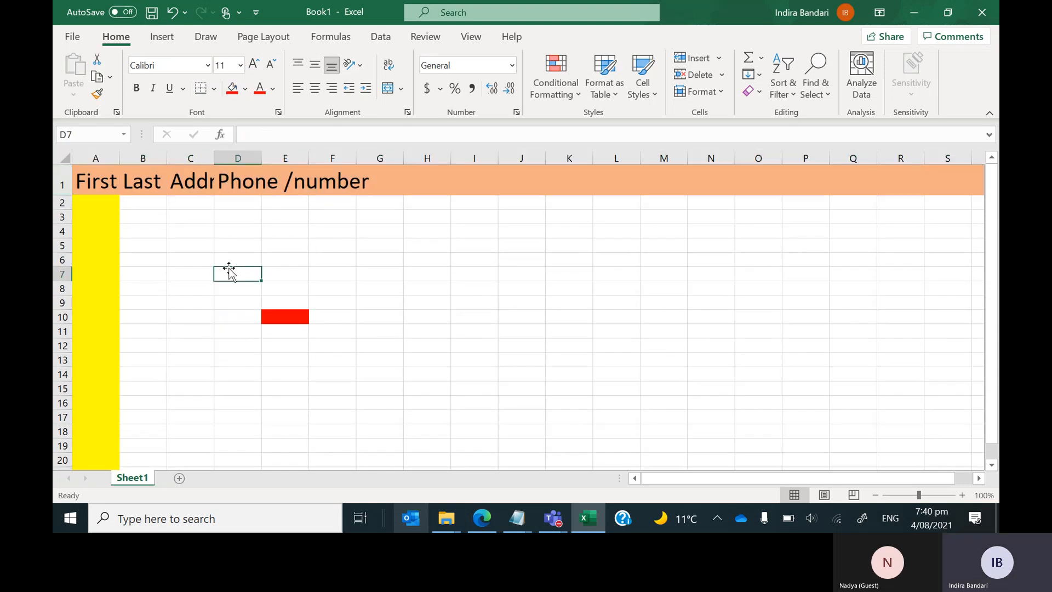
double_click(119, 158)
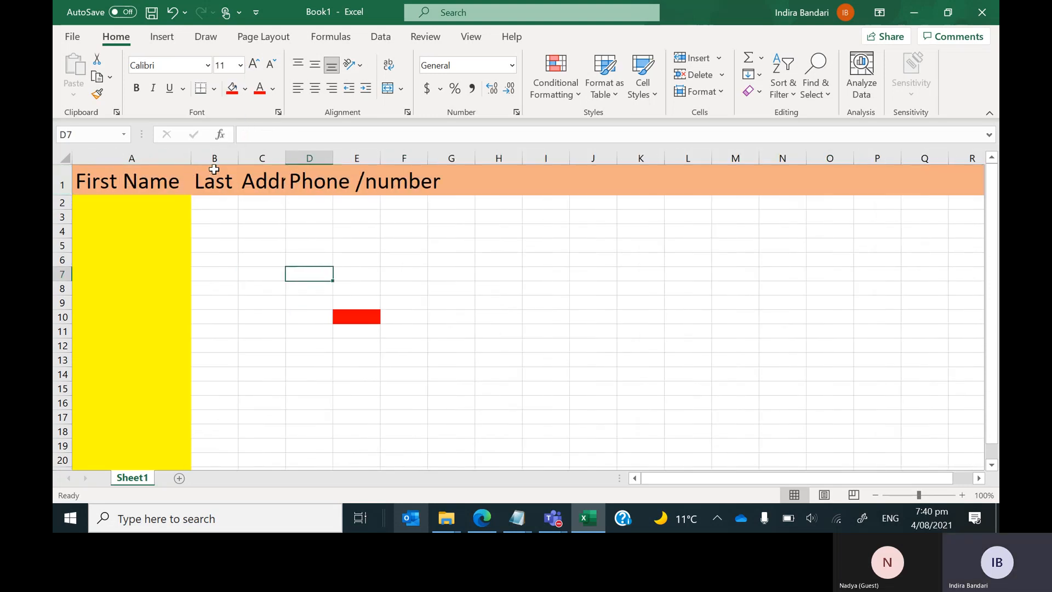
double_click(238, 158)
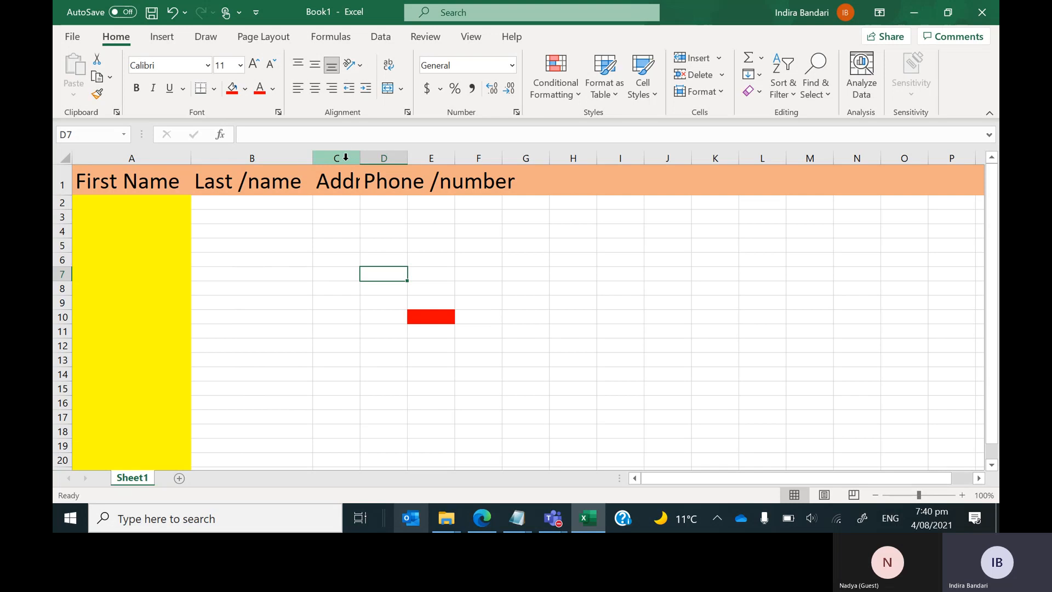
Correct the B1 header so it reads 'Last Name'.
left_click(242, 179)
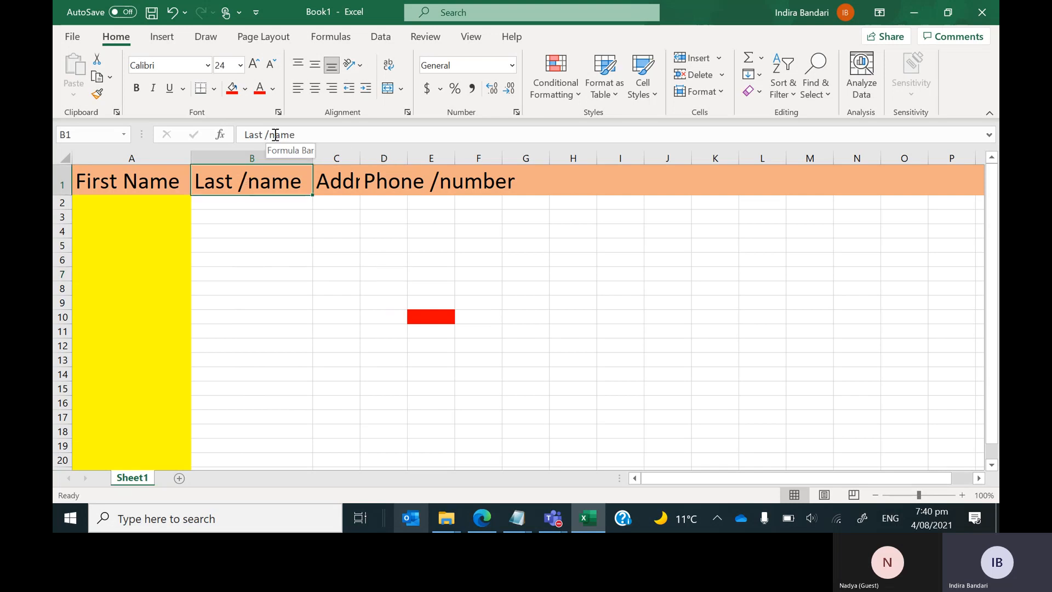
left_click(276, 135)
key("BackSpace")
key("BackSpace")
type("N")
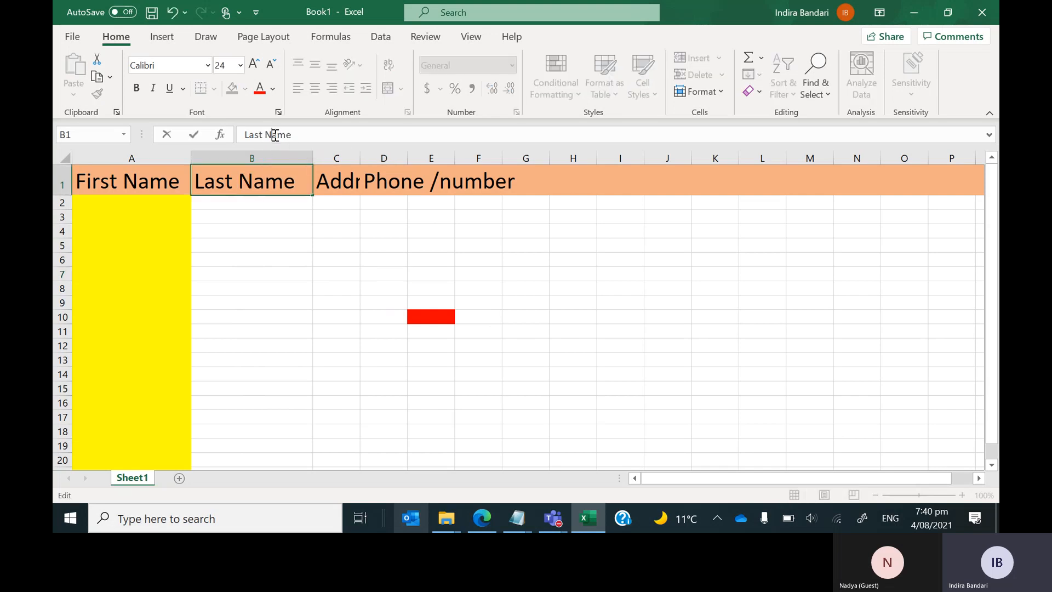
key("Return")
Autofit column C, then fit every column on the sheet to its contents.
left_click(333, 184)
left_click(309, 189, "shift")
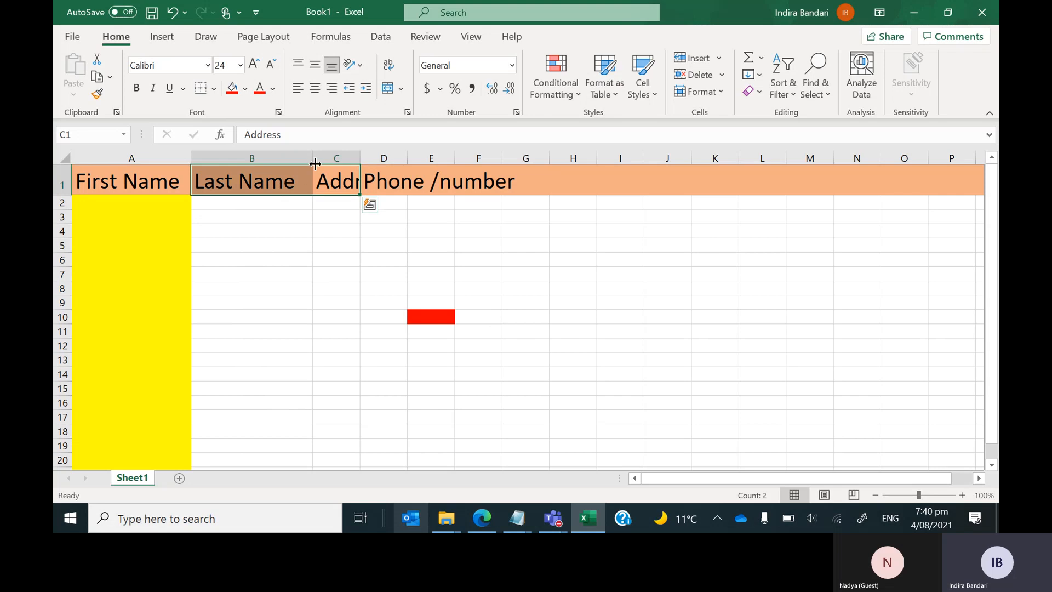
double_click(357, 155)
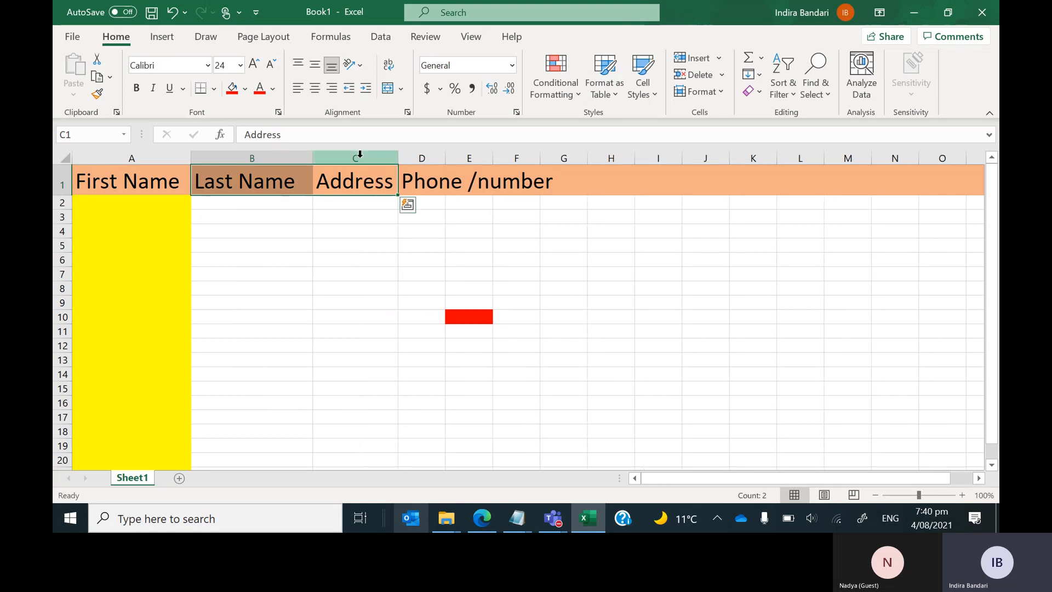
left_click(64, 159)
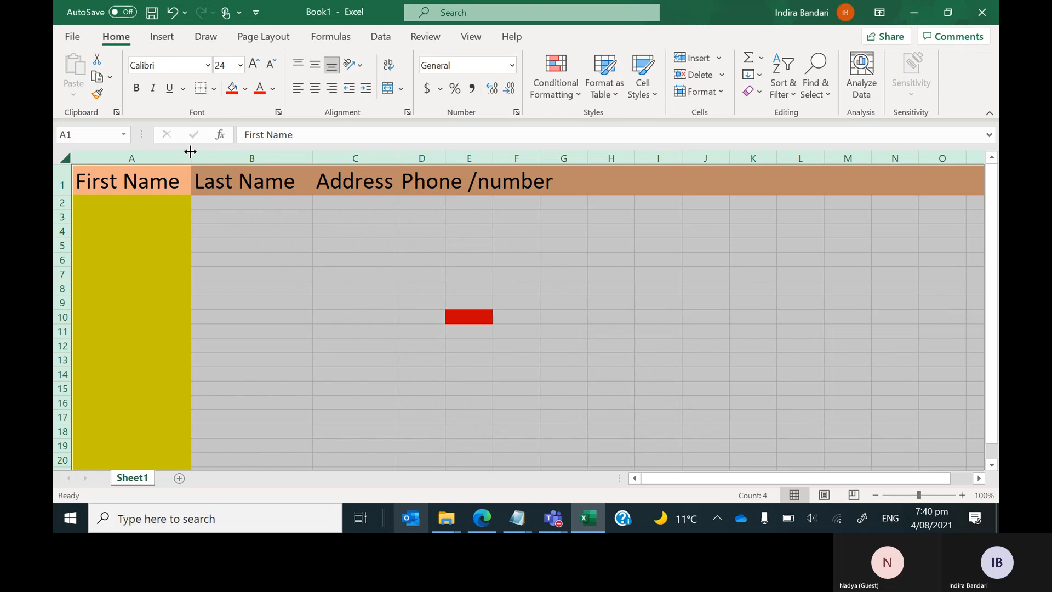
double_click(188, 159)
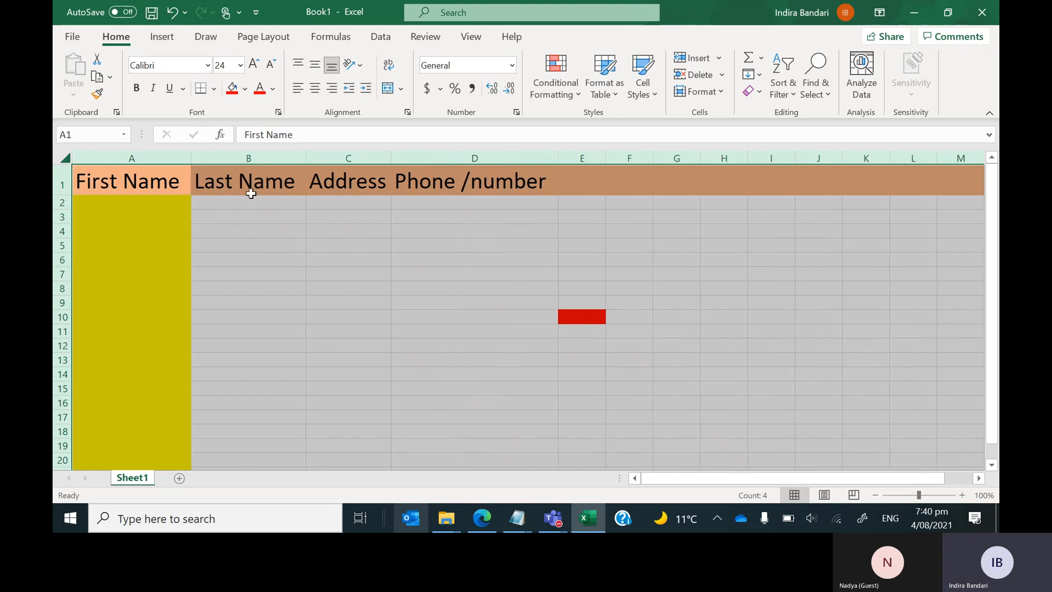
Correct the D1 header so it reads 'Phone Number'.
left_click(427, 183)
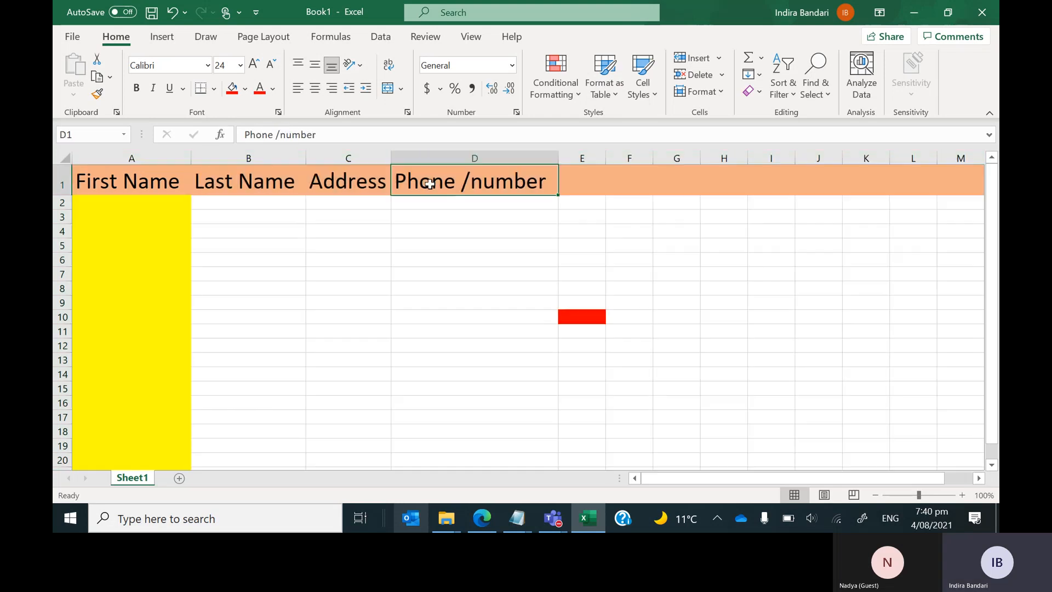
double_click(475, 179)
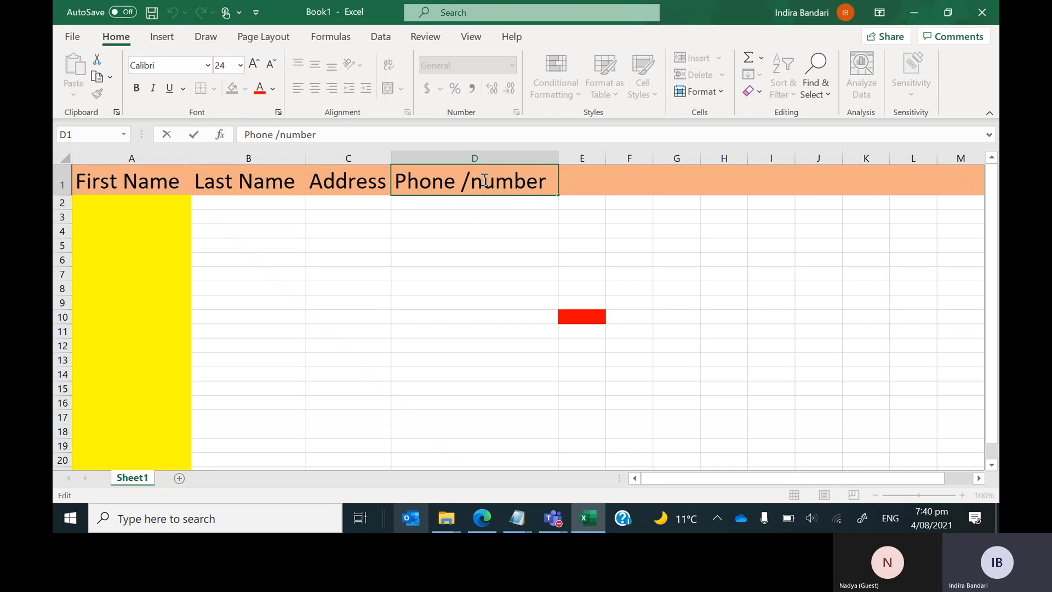
key("BackSpace")
key("BackSpace")
type("N")
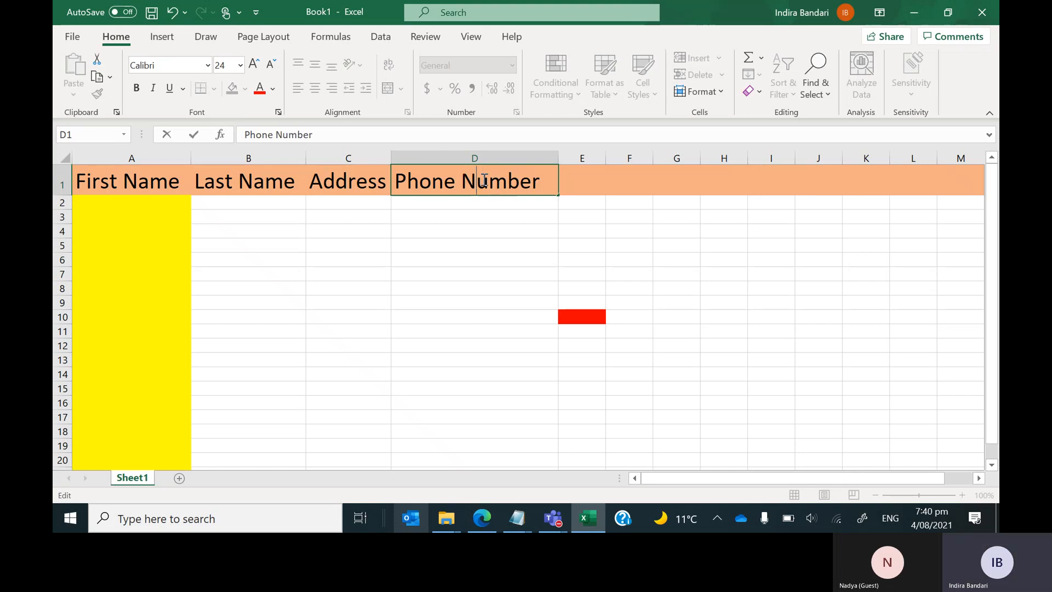
key("Return")
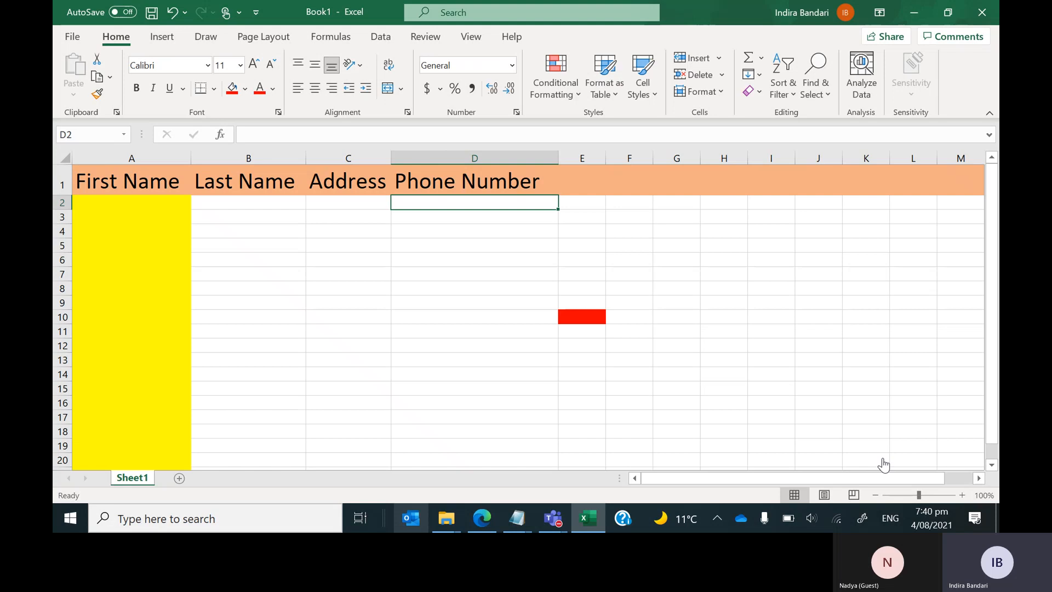
Zoom the sheet to about 148% and select cell A2.
left_click(925, 496)
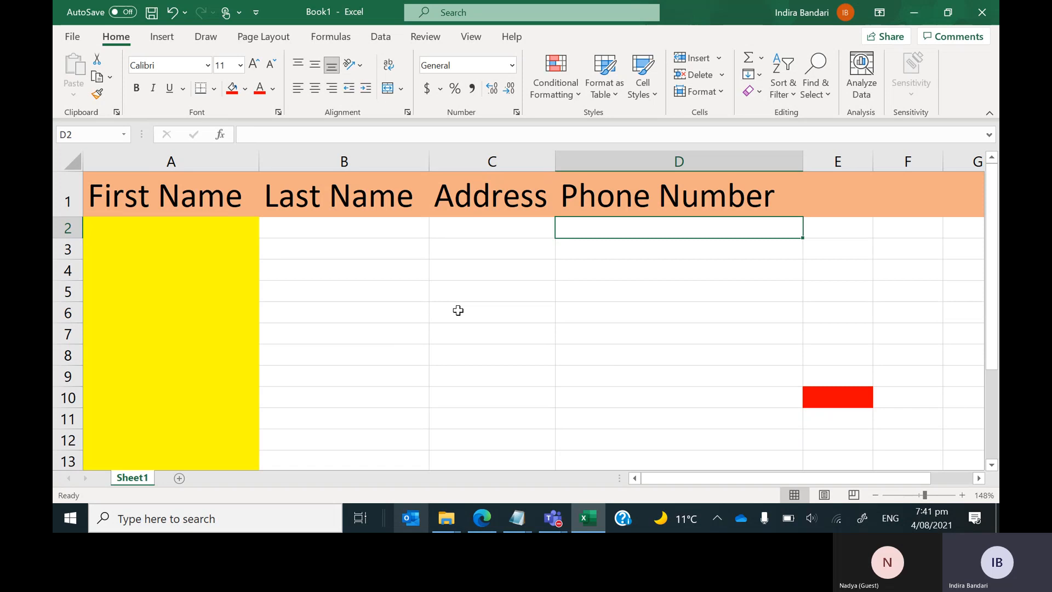
left_click(176, 241)
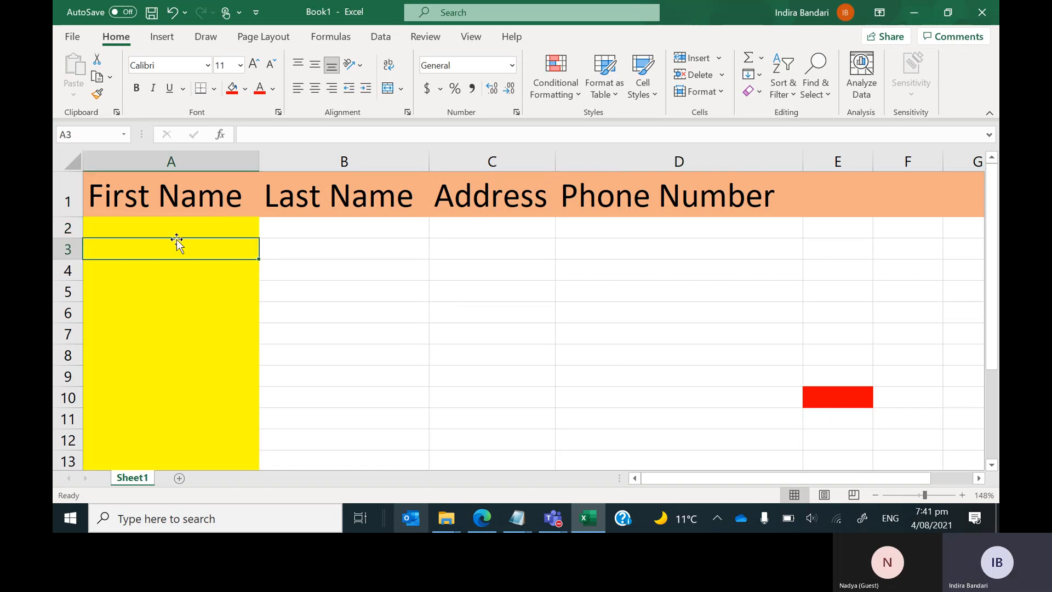
key("Up")
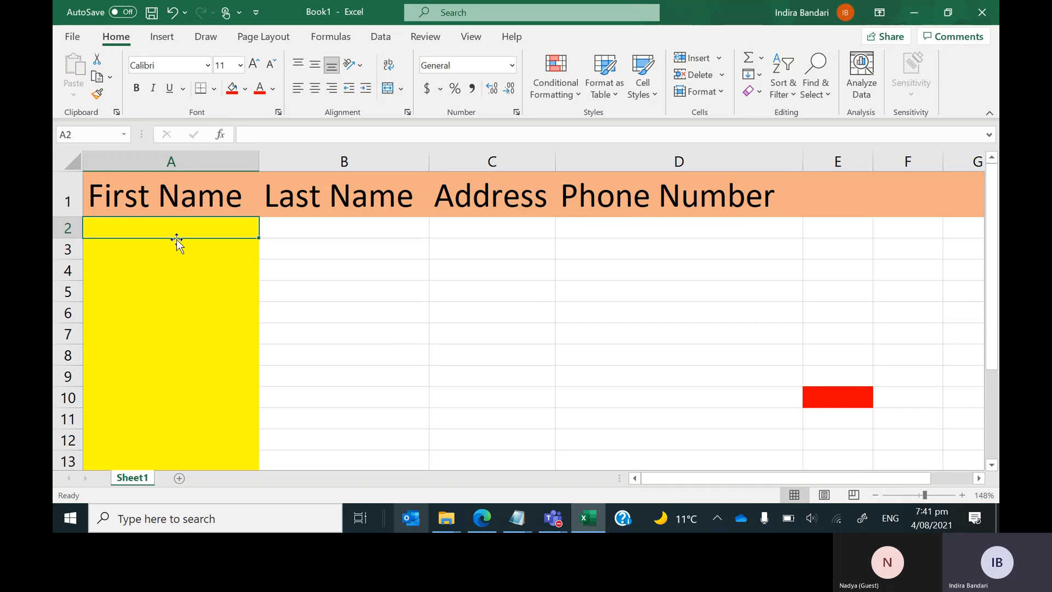
Type the first three first names into A2, A3 and A4, fixing a typo in A4.
type("Rama")
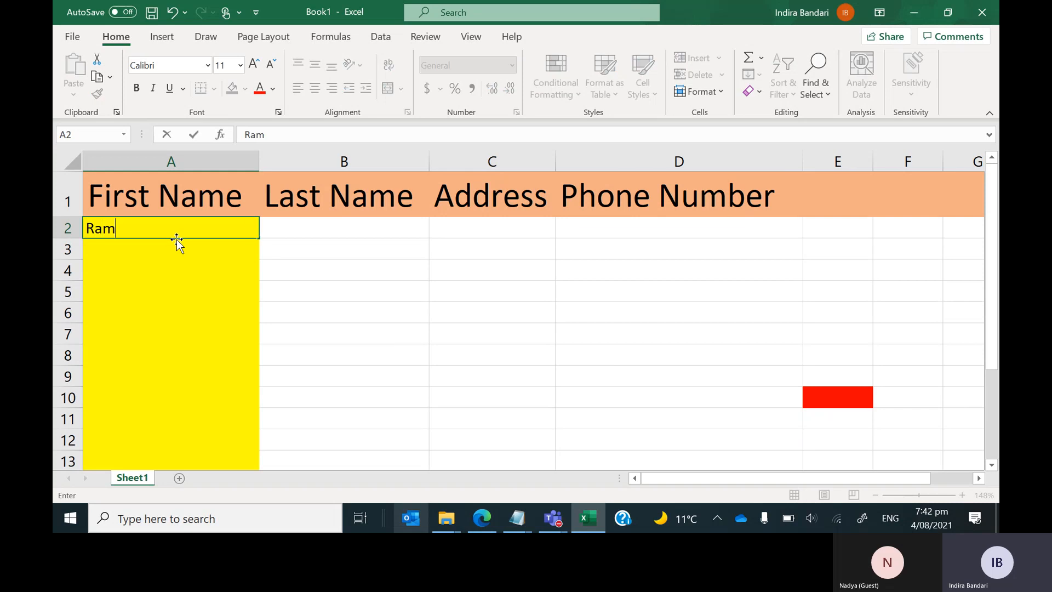
key("Return")
type("Sita")
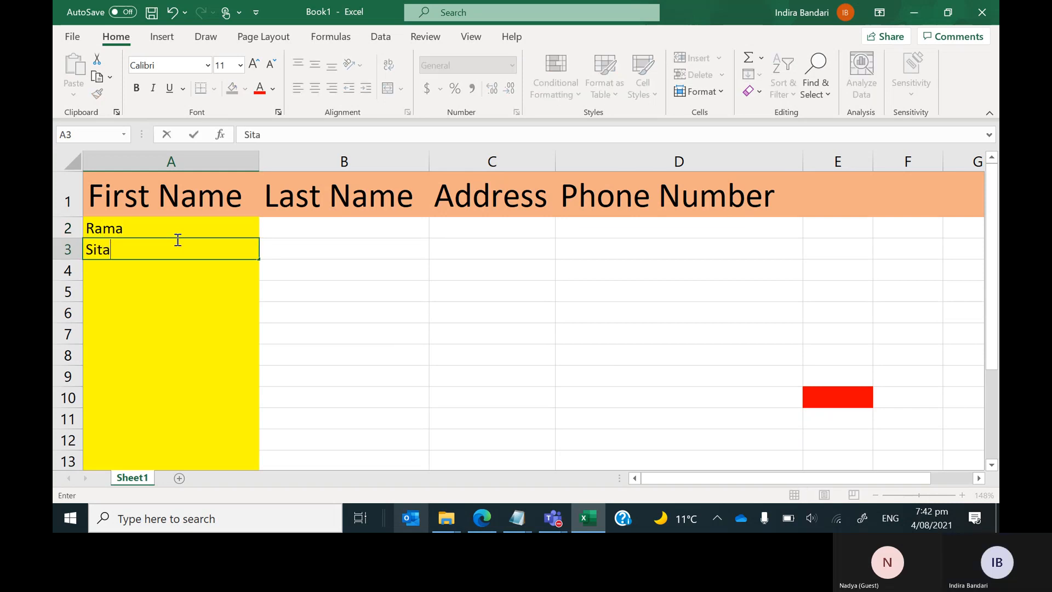
key("Return")
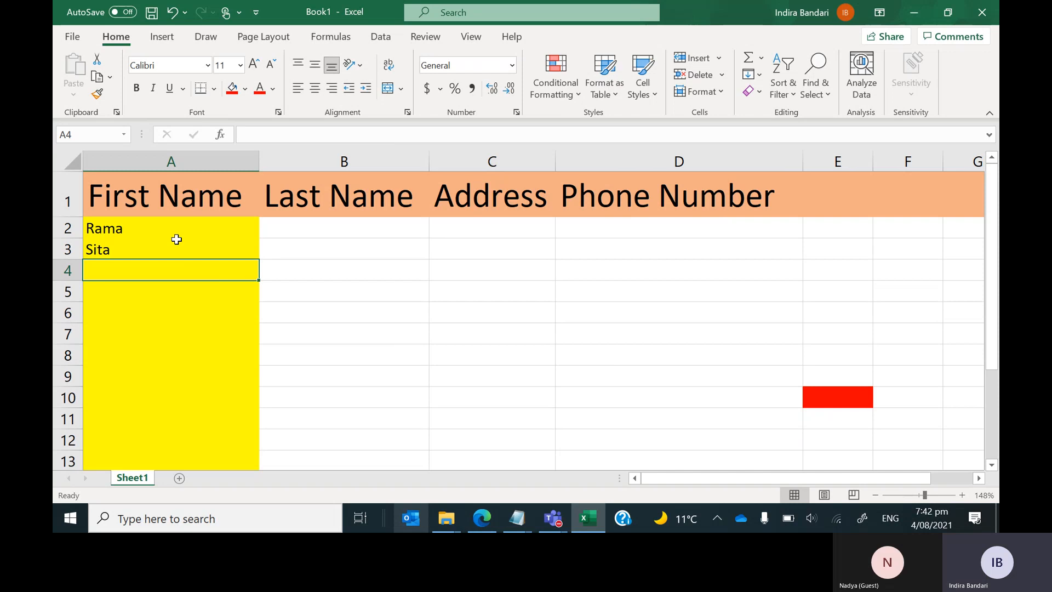
type("Laksh")
type("ma")
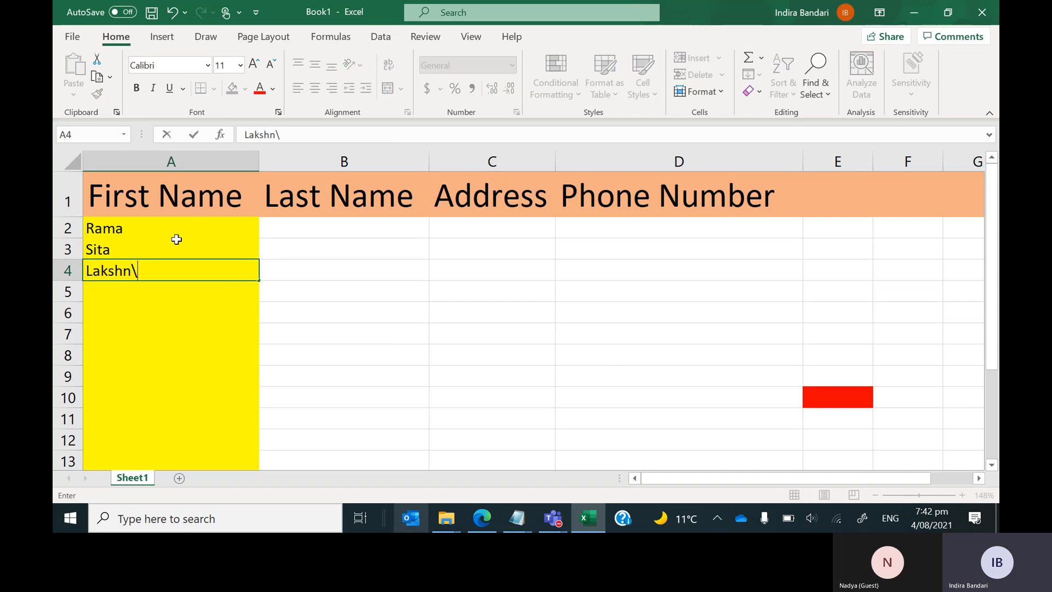
key("BackSpace")
key("BackSpace")
type("mana")
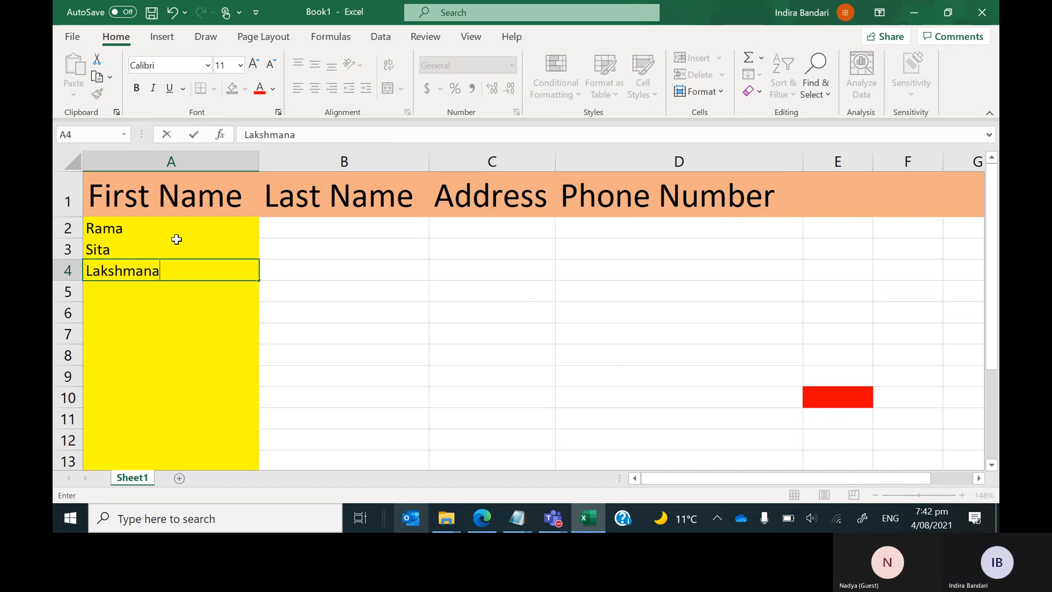
key("Return")
Type the remaining three first names into A5 through A7.
type("Indu")
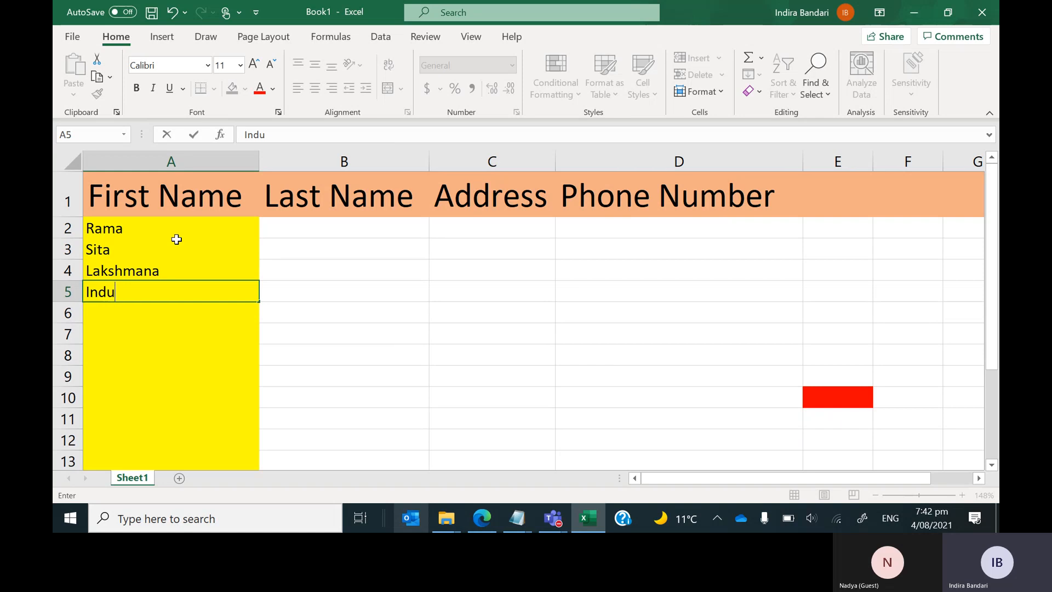
key("Return")
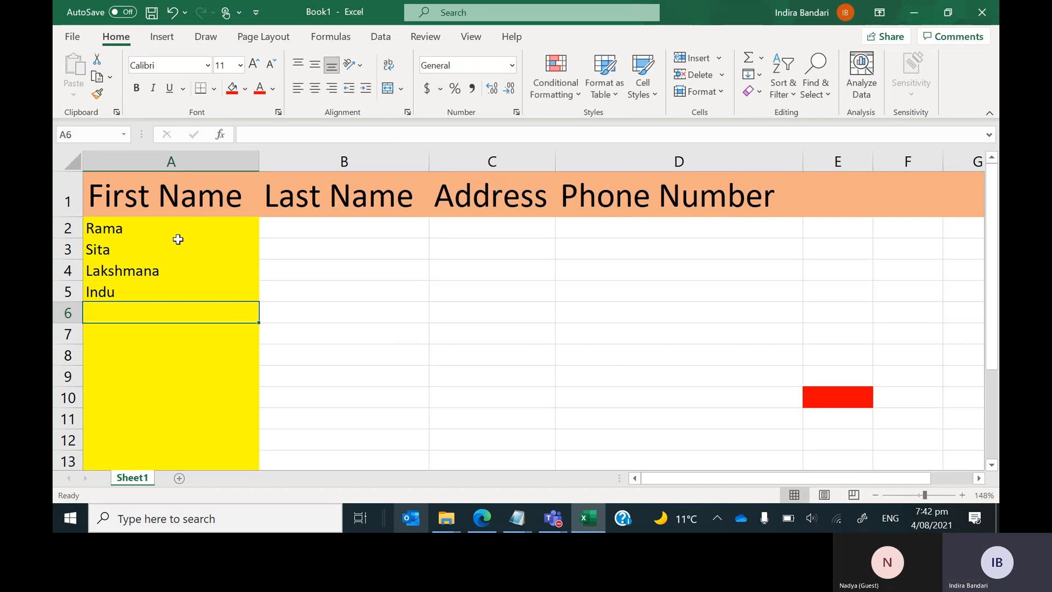
type("Bindu")
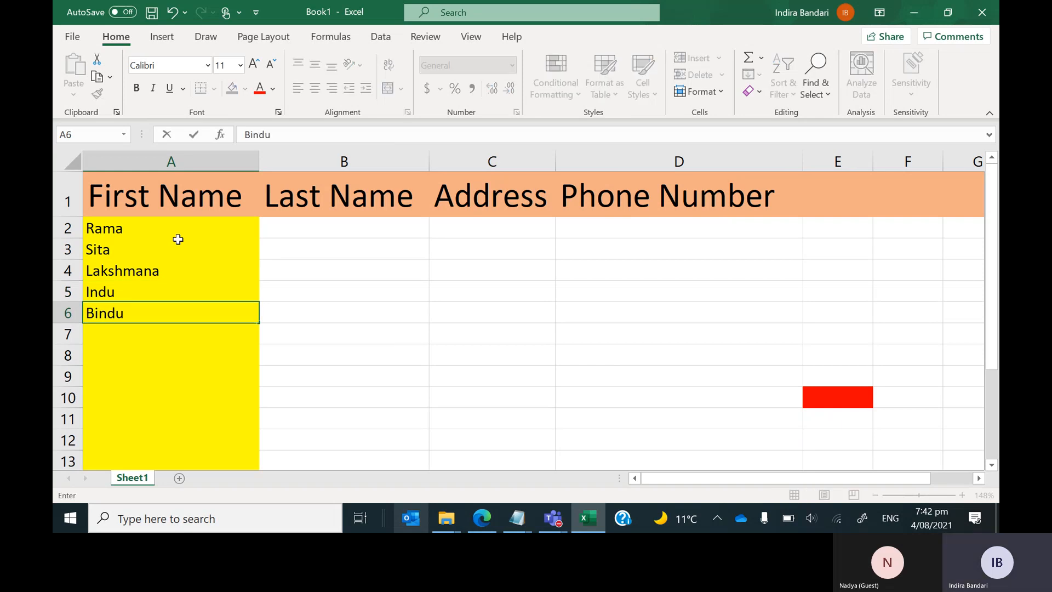
key("Return")
type("Sindhui")
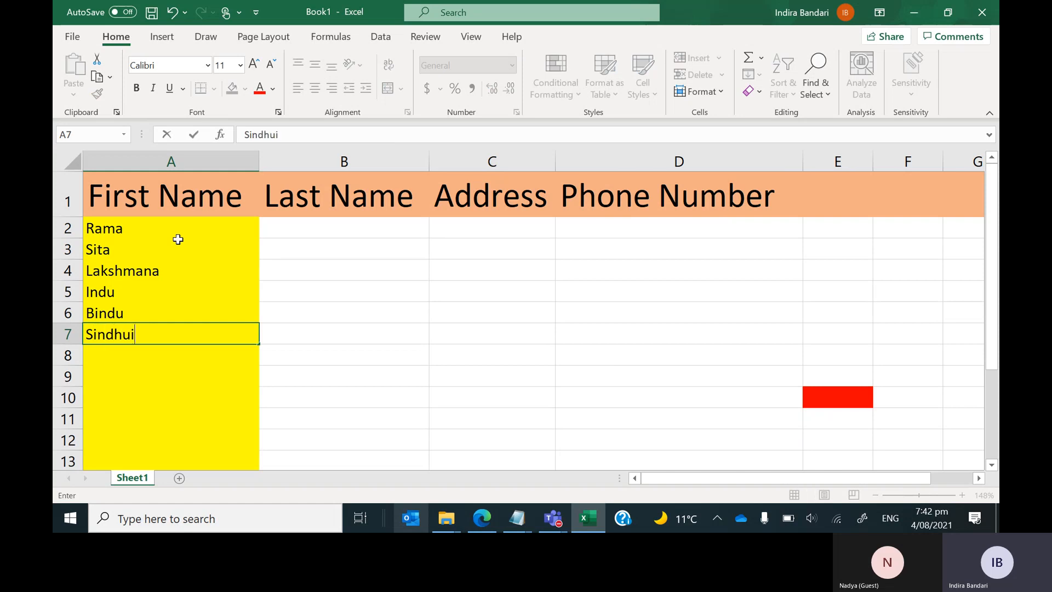
key("Return")
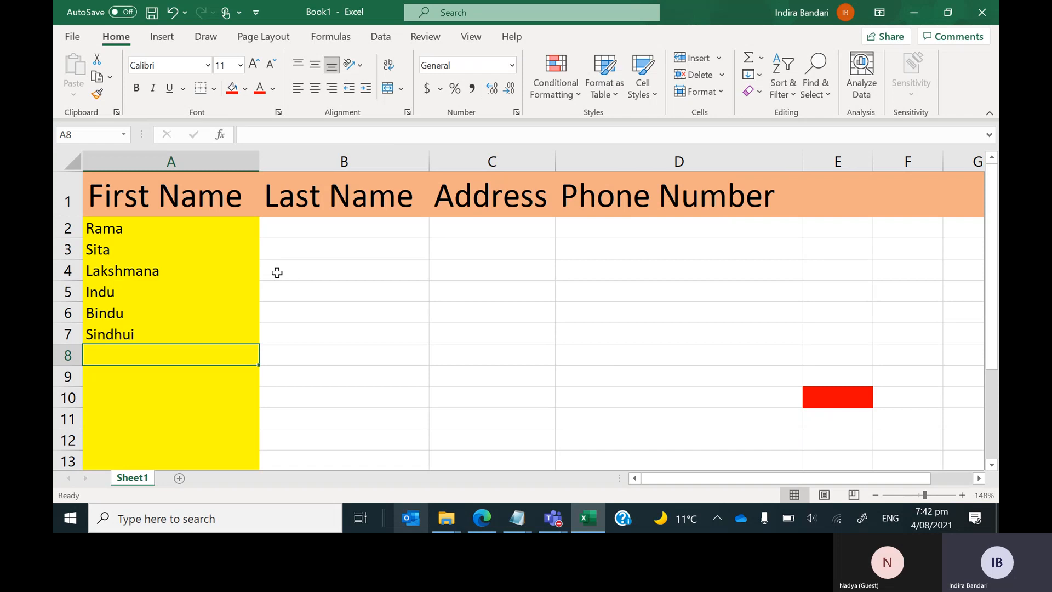
key("Up")
key("Up")
key("Up")
key("Up")
key("Up")
key("Up")
Enter the last names bandari, patel and sharma in cells B2 through B4.
key("Right")
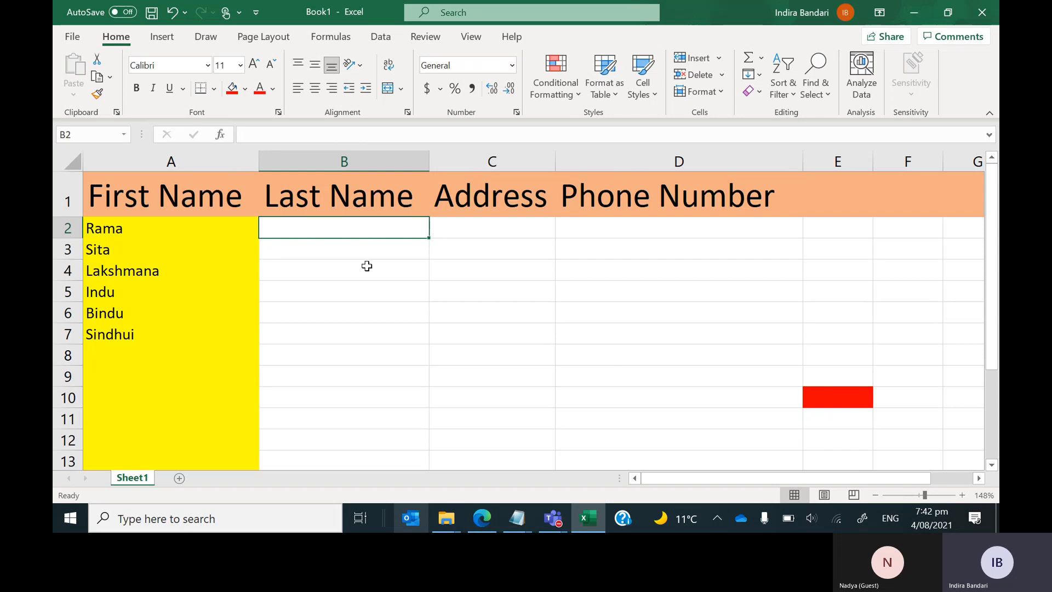
type("ban")
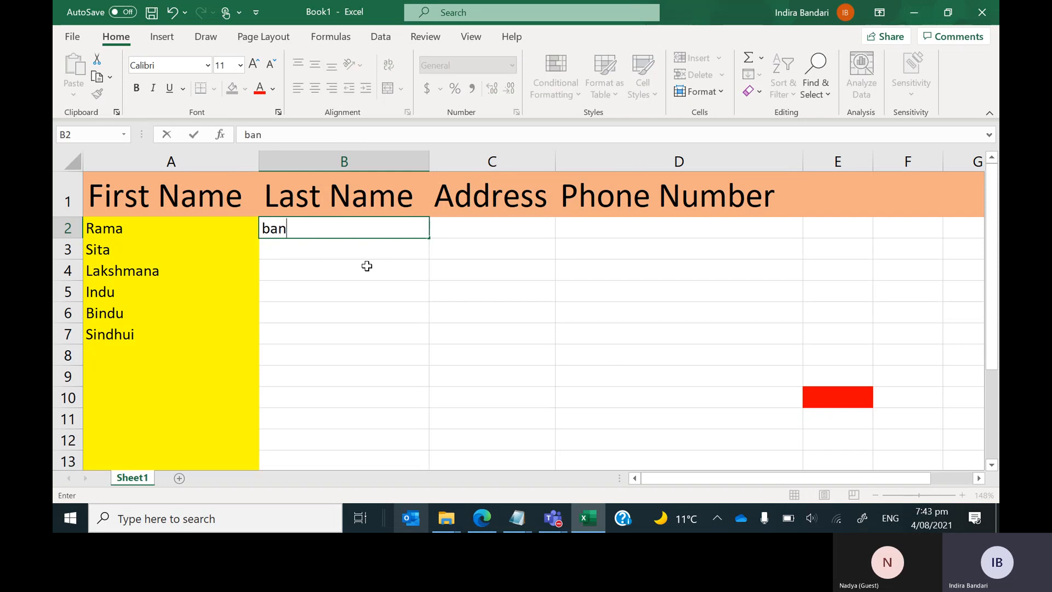
type("dari")
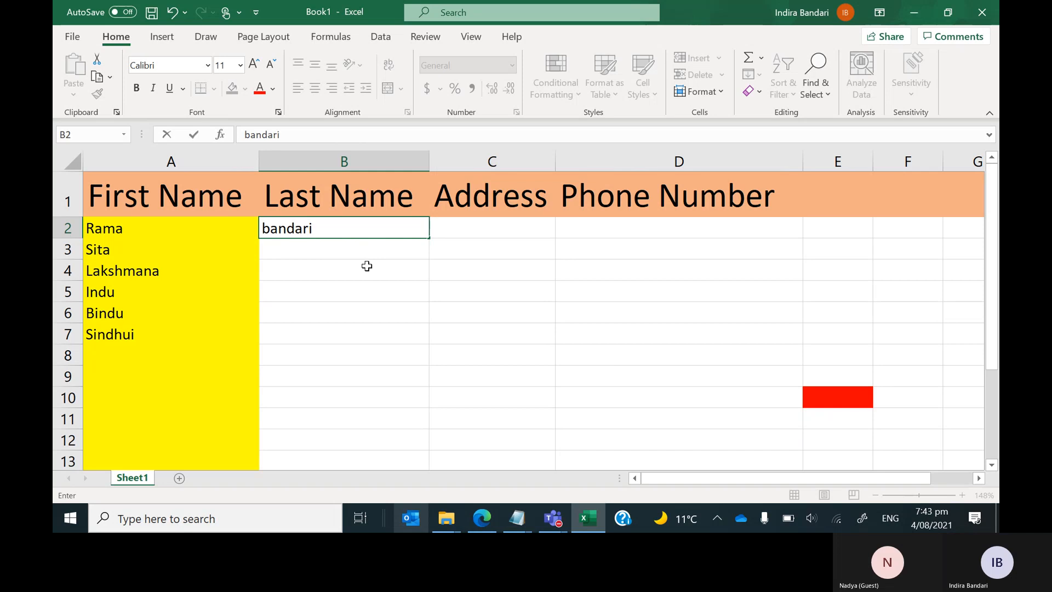
key("Return")
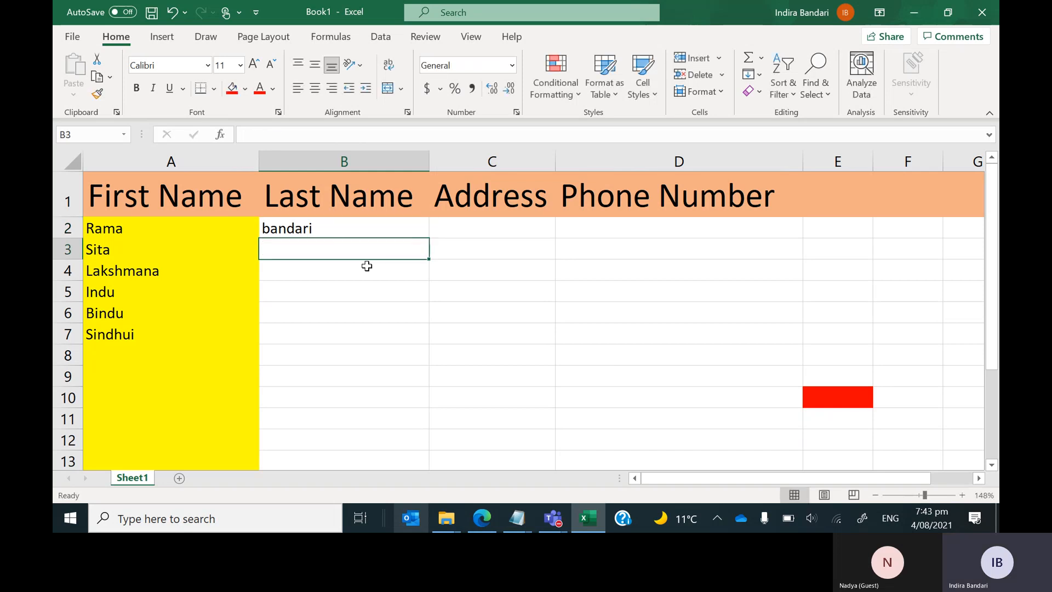
type("p")
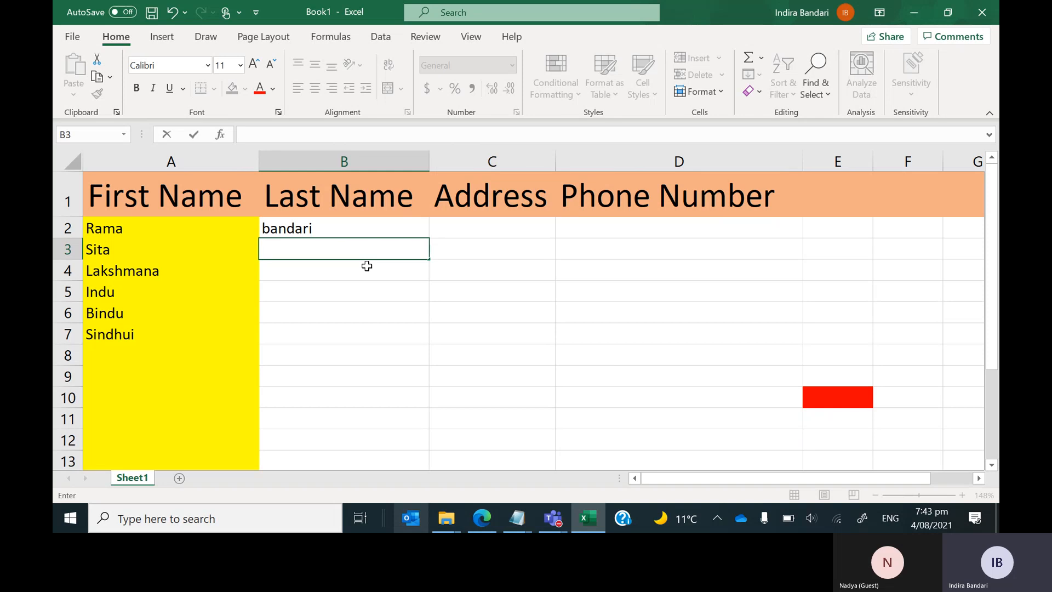
type("atel")
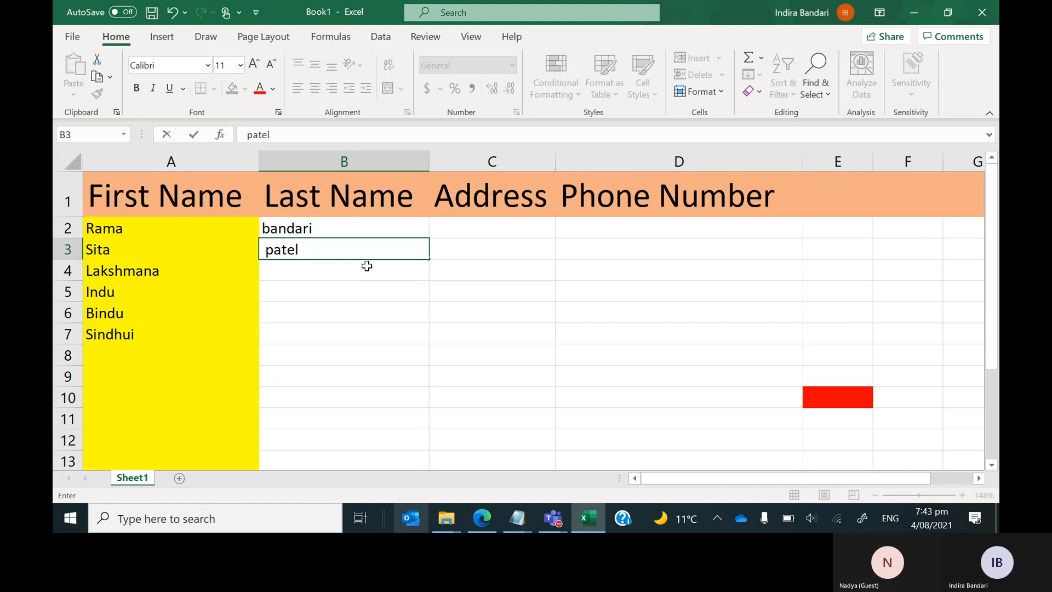
key("Return")
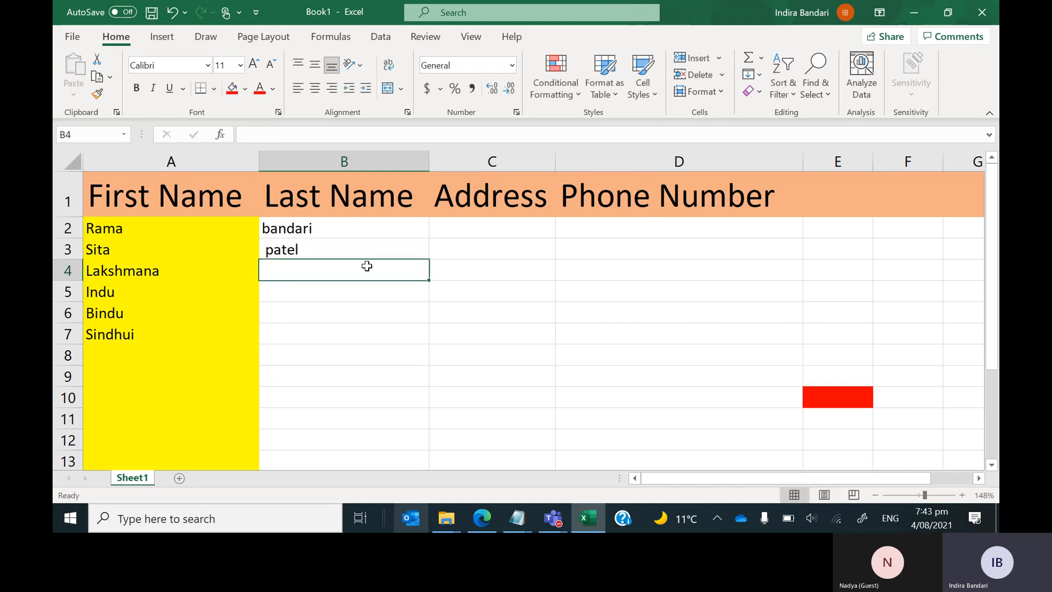
type("h")
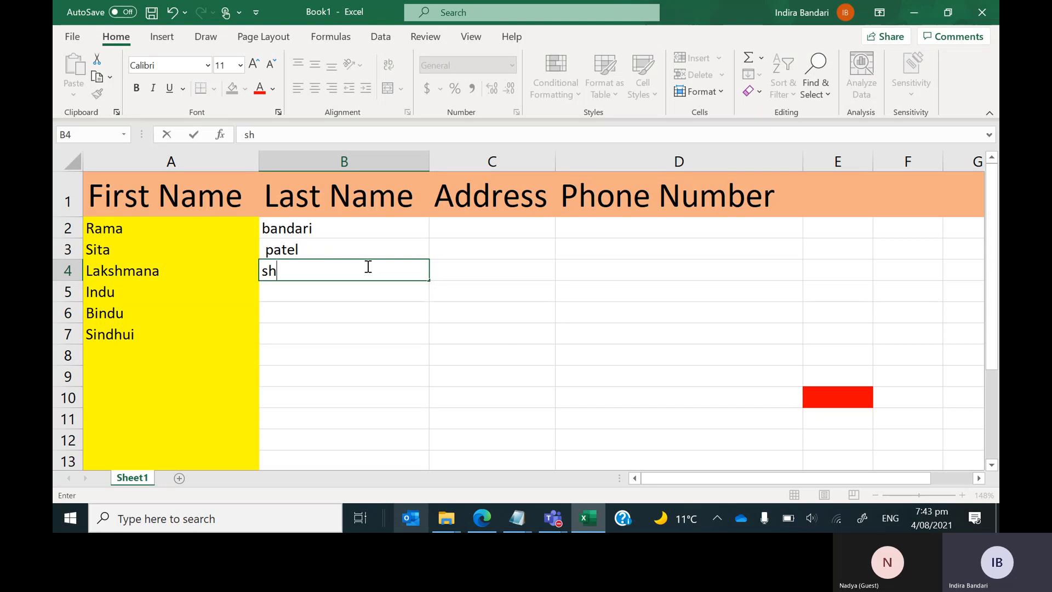
type("arma")
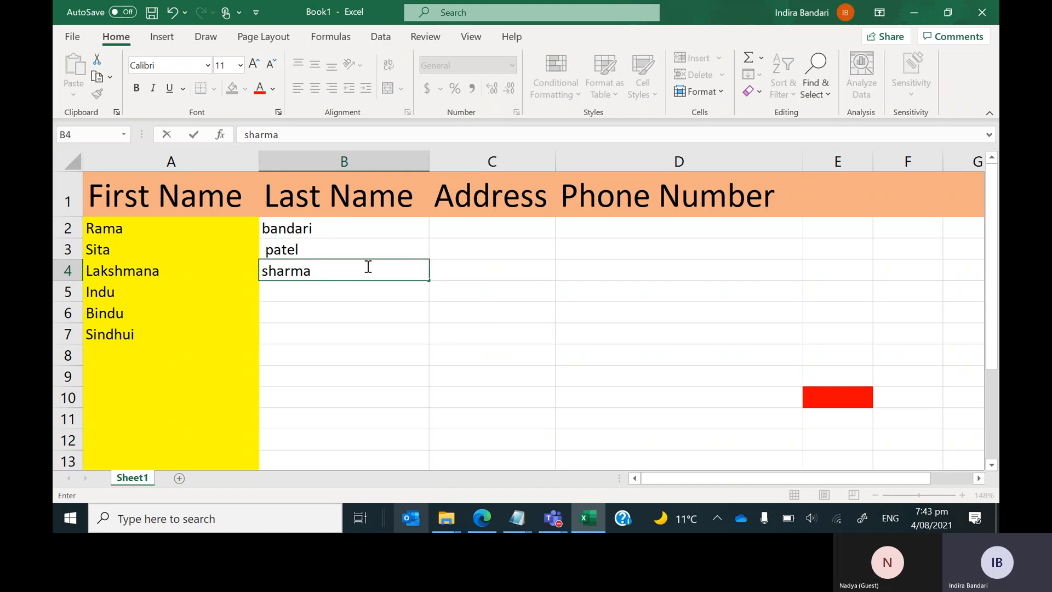
key("Return")
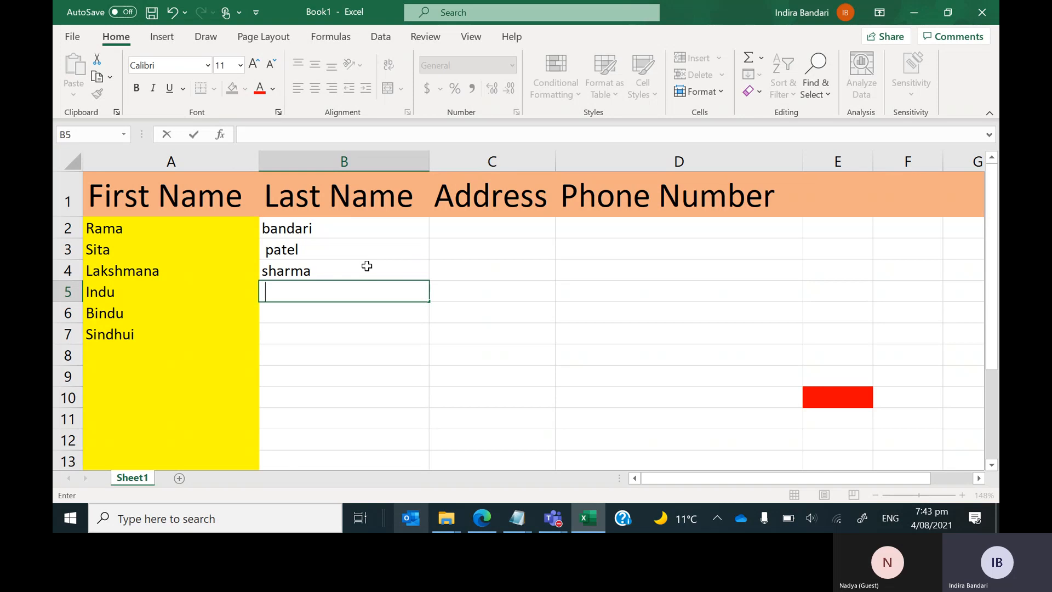
type("jgjhsgfsha ")
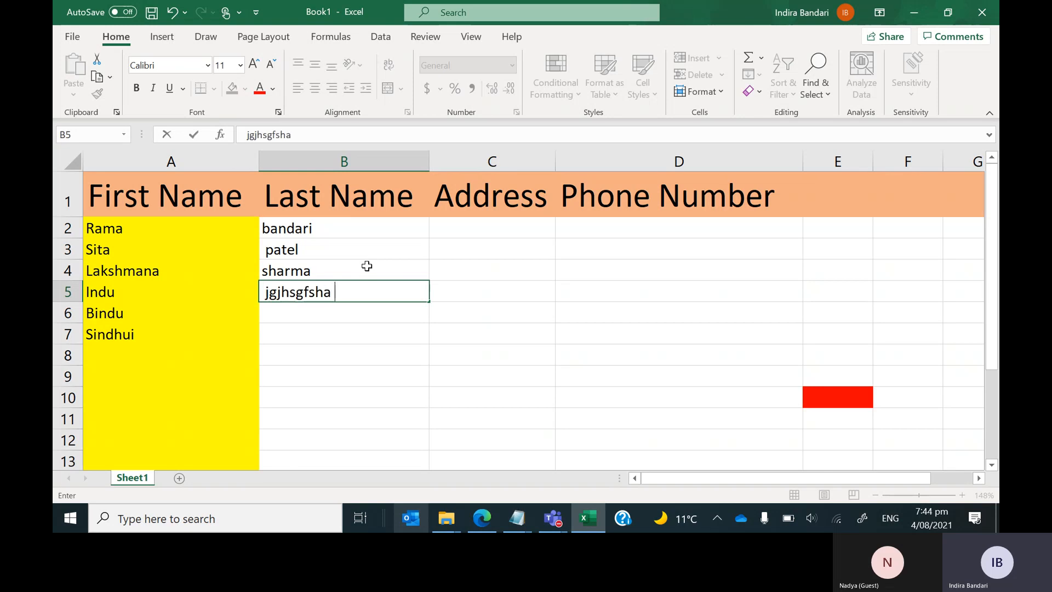
type("skjfhsd jd")
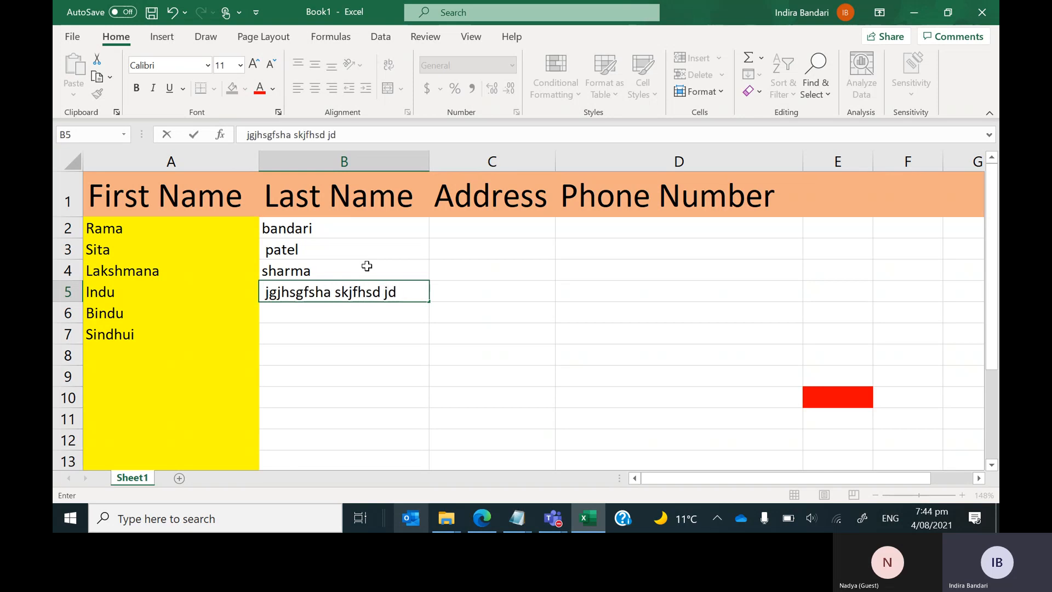
type("   kjsdhfjdsf  788809")
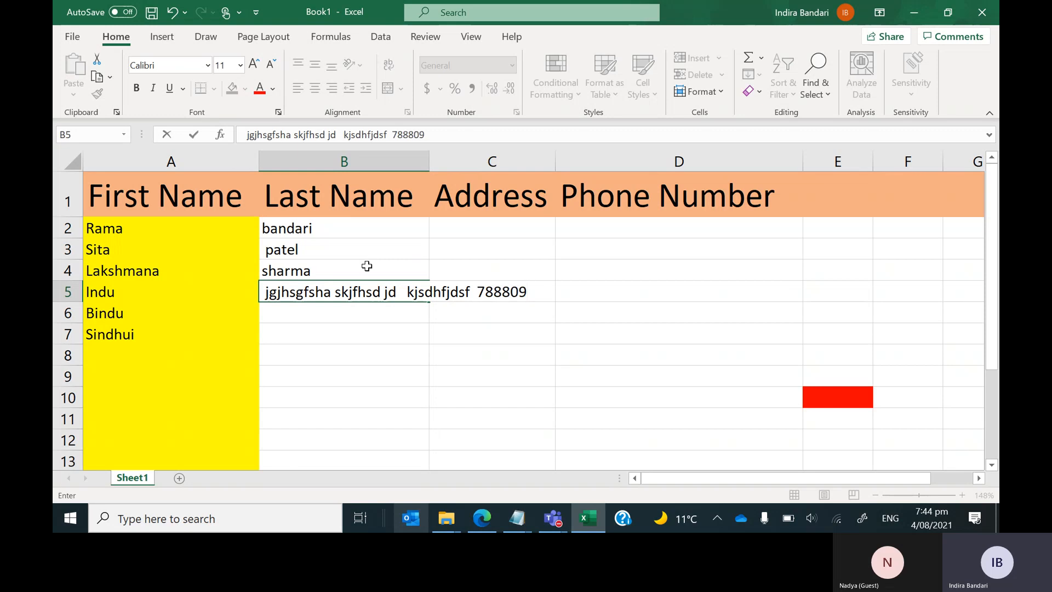
key("BackSpace")
key("Escape")
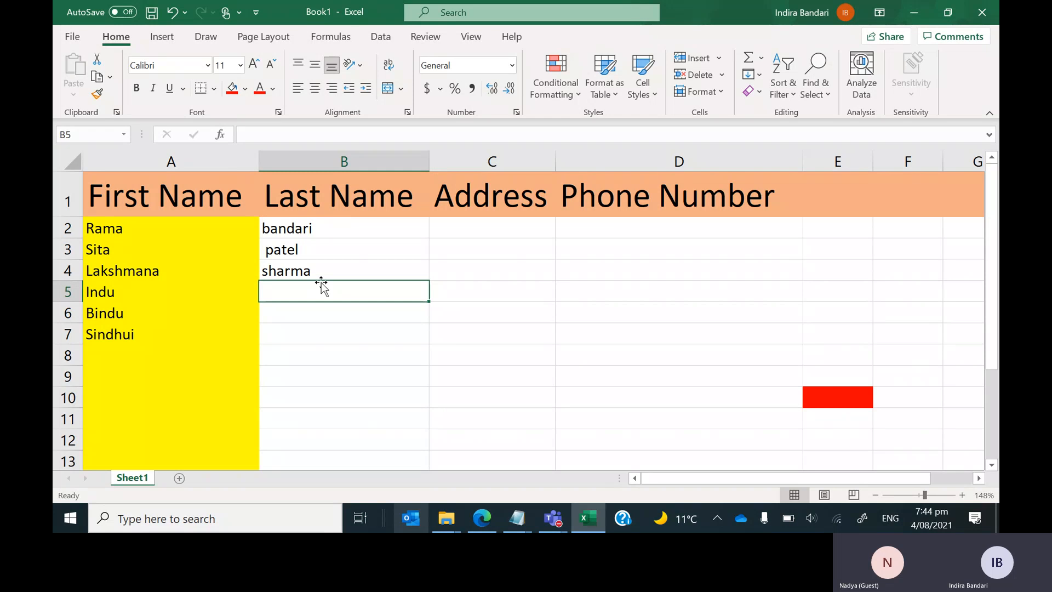
key("Right")
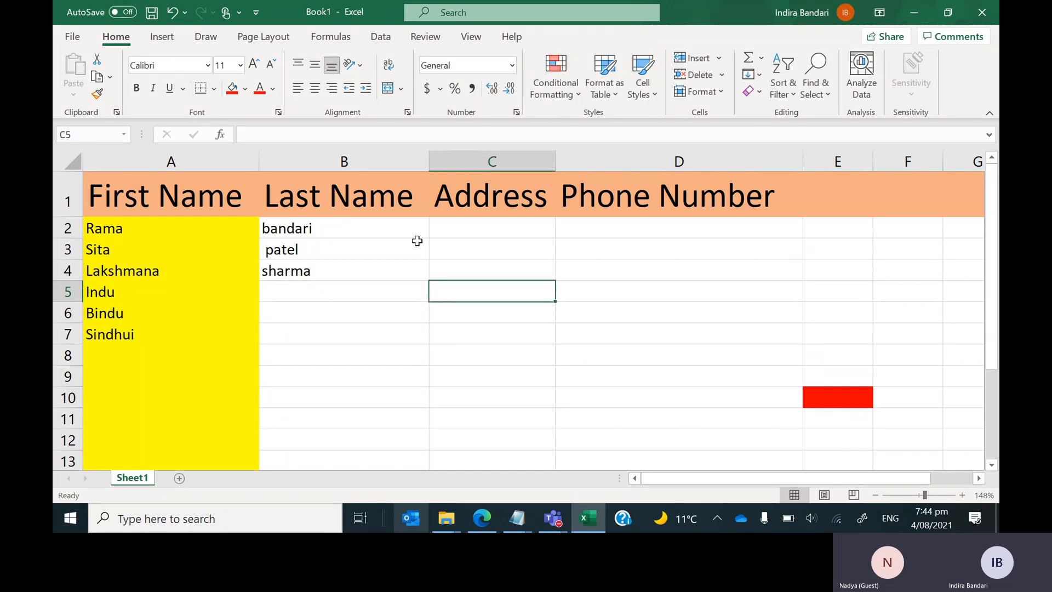
key("Left")
key("Down")
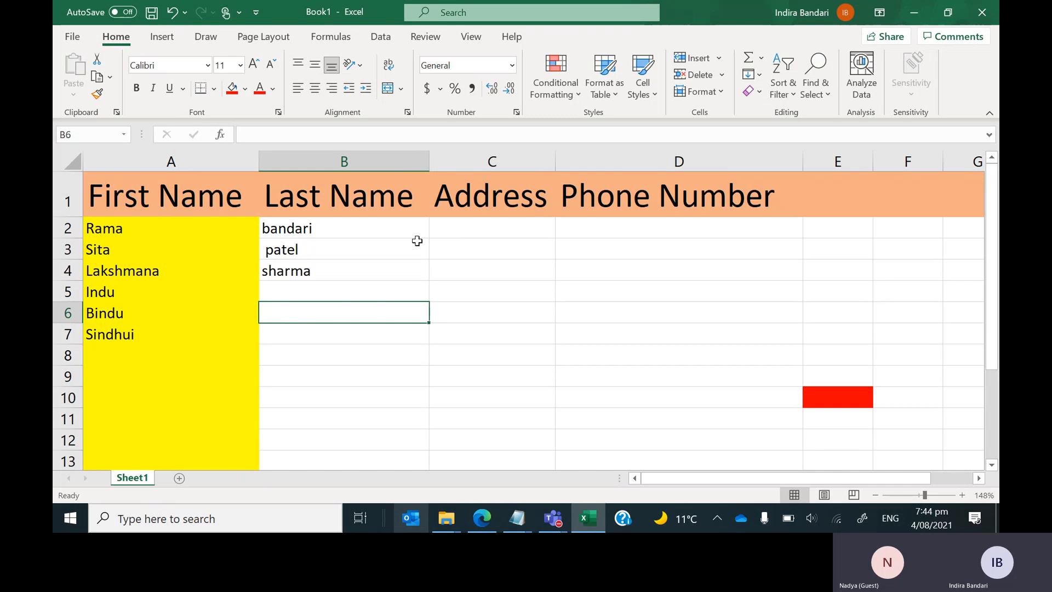
key("Left")
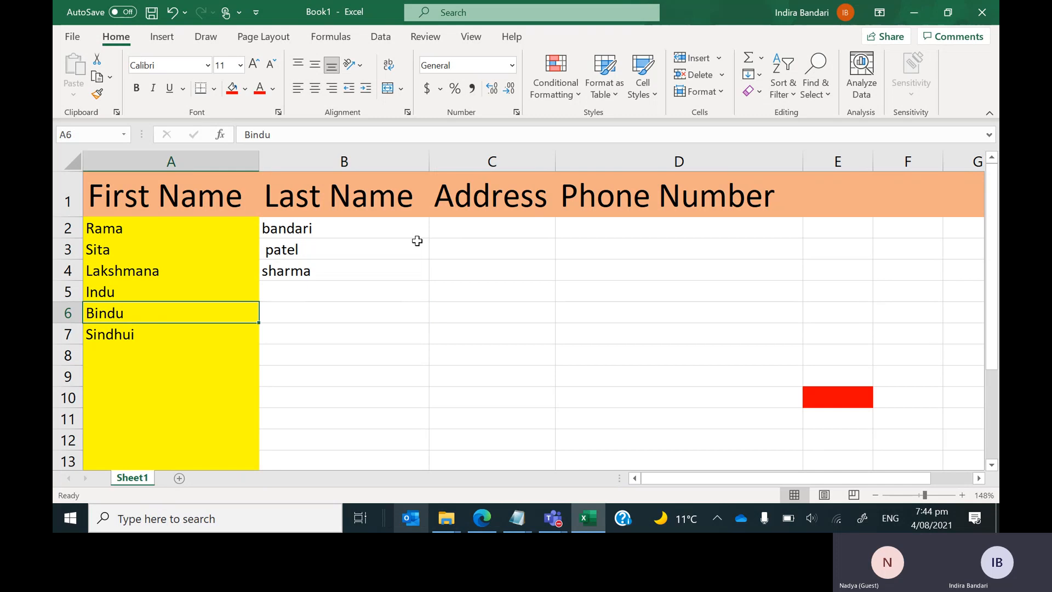
key("Right")
key("Right")
key("Right")
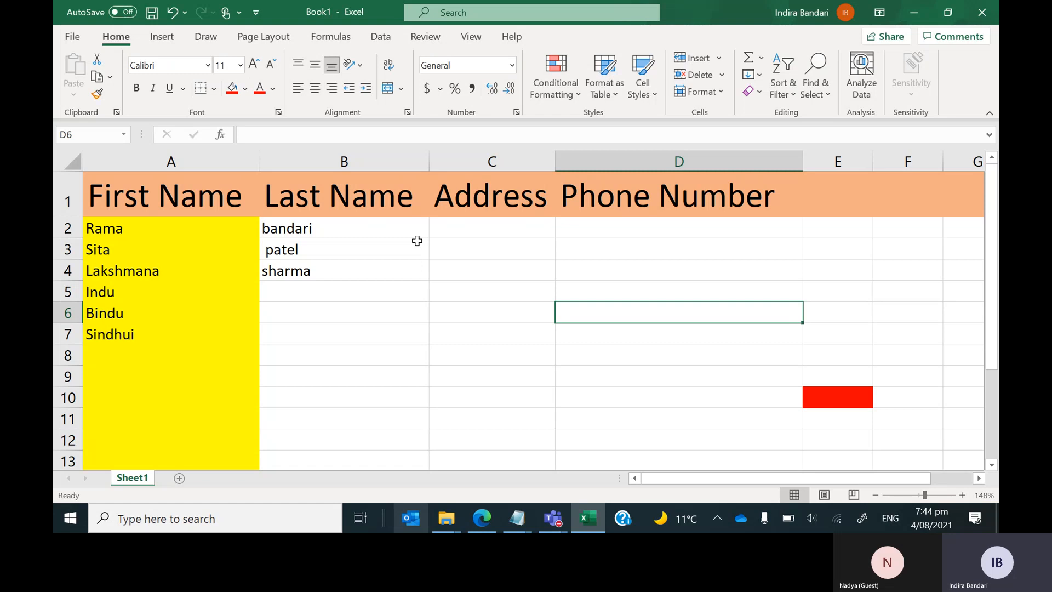
key("Left")
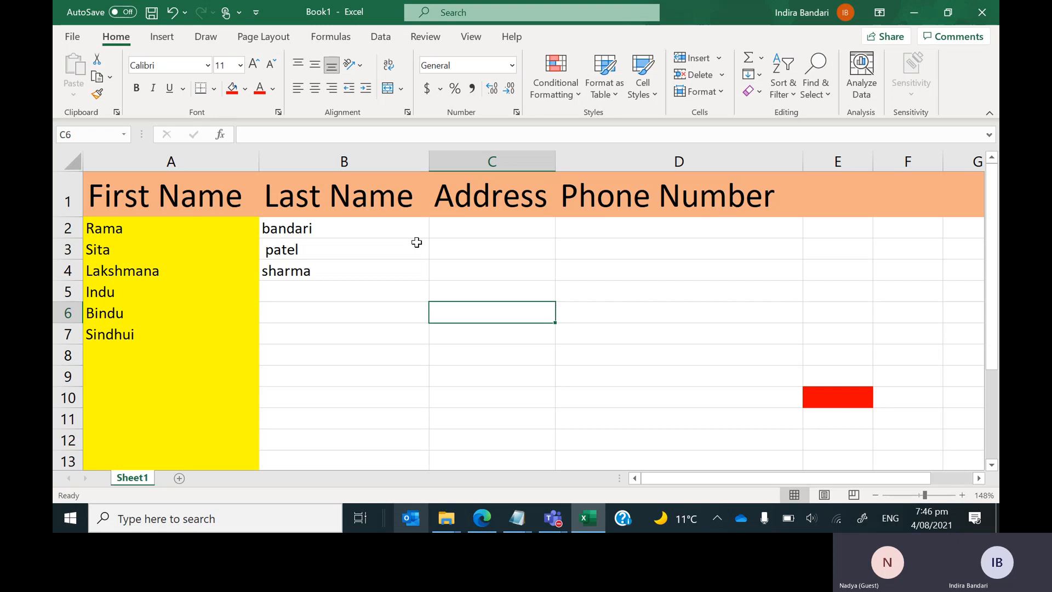
key("ctrl+Home")
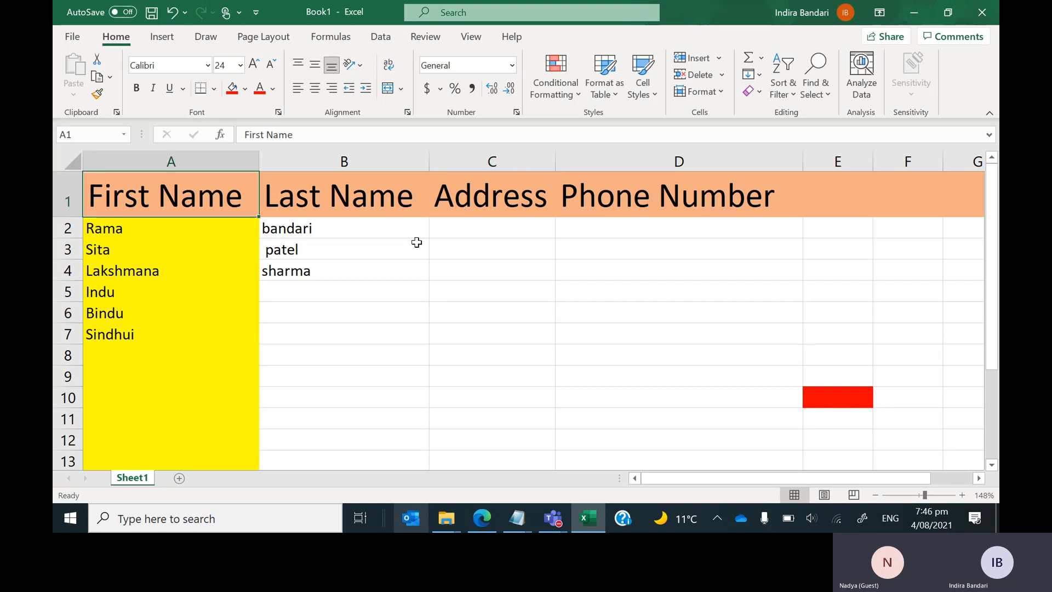
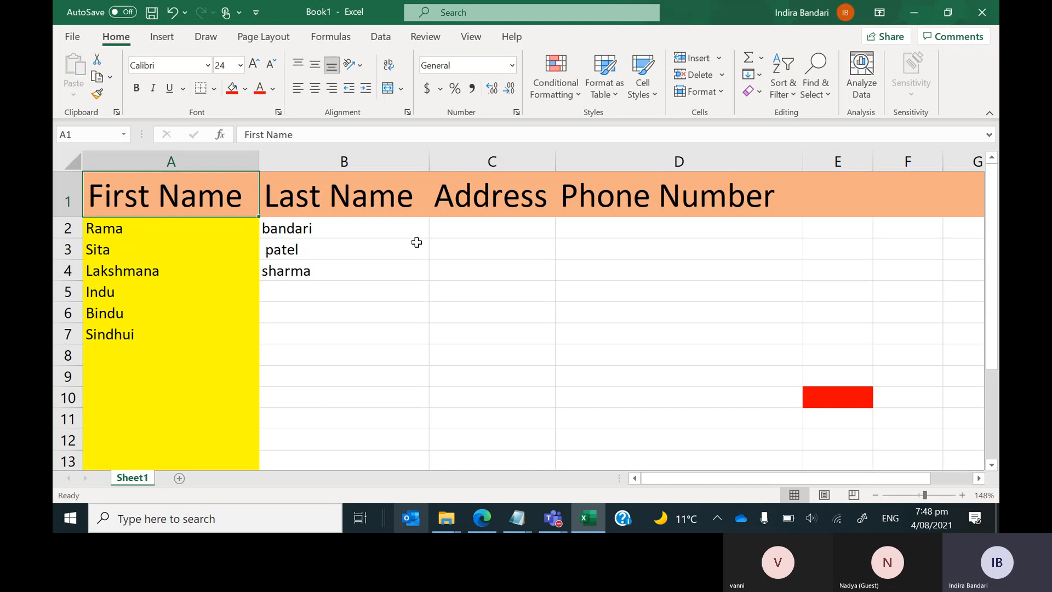
Use Ctrl+End to find the last used cell, E10, checking against cells A3 and B10.
key("ctrl+End")
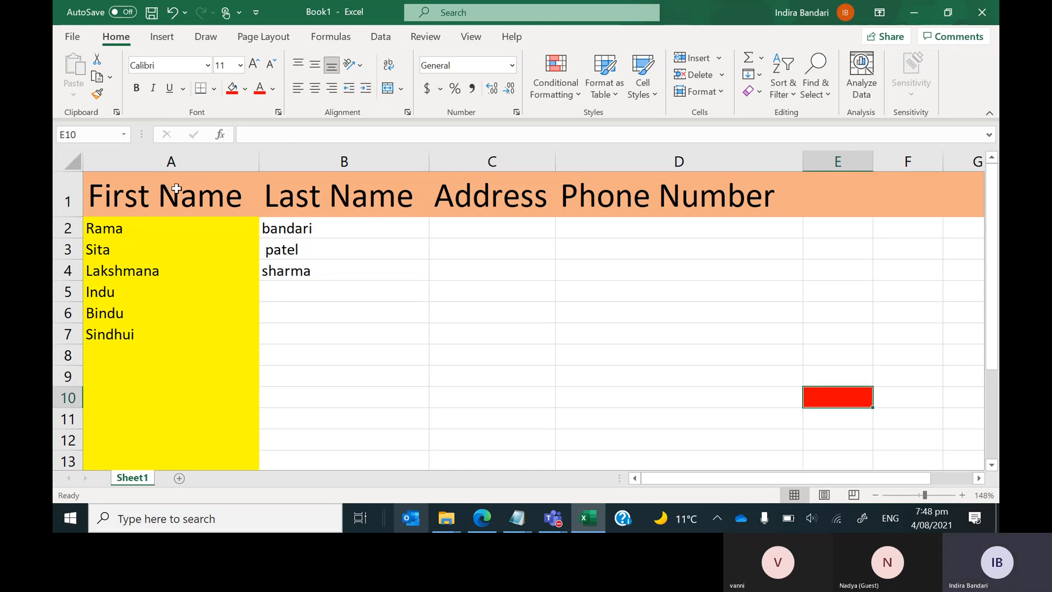
left_click(184, 250)
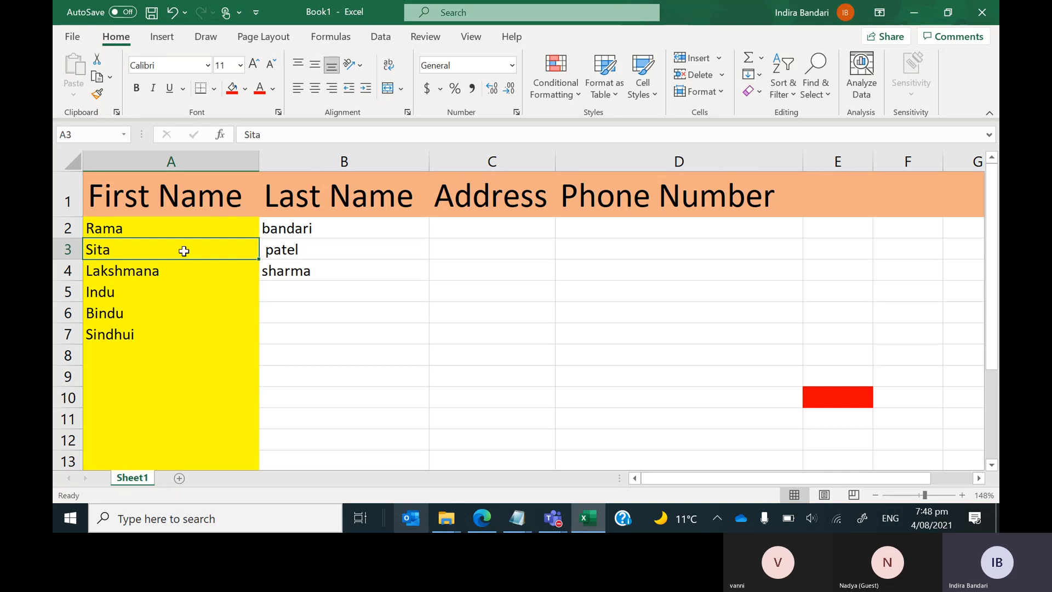
key("ctrl+End")
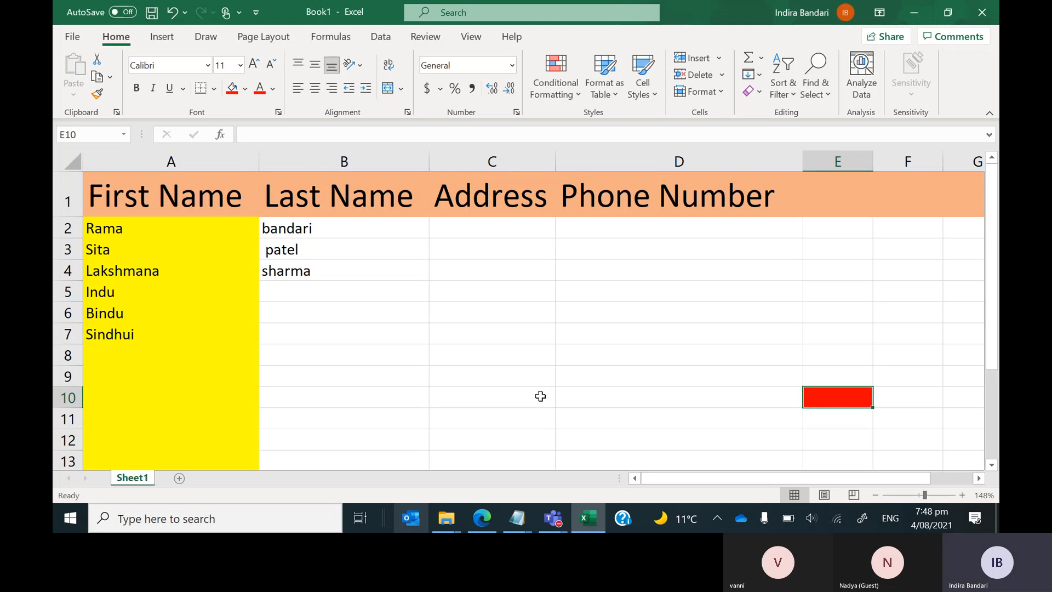
left_click(296, 389)
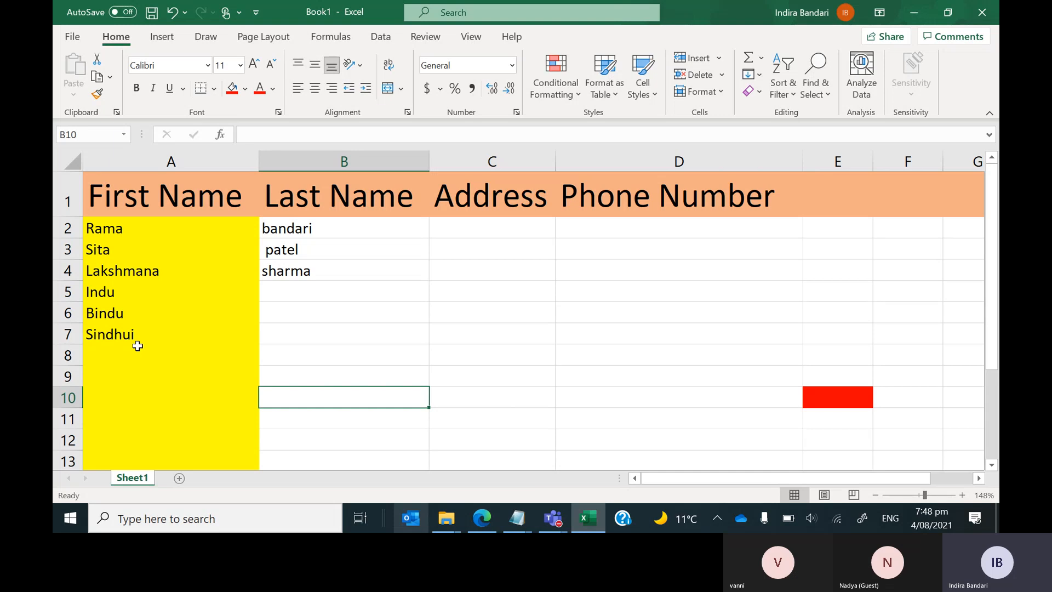
left_click(141, 245)
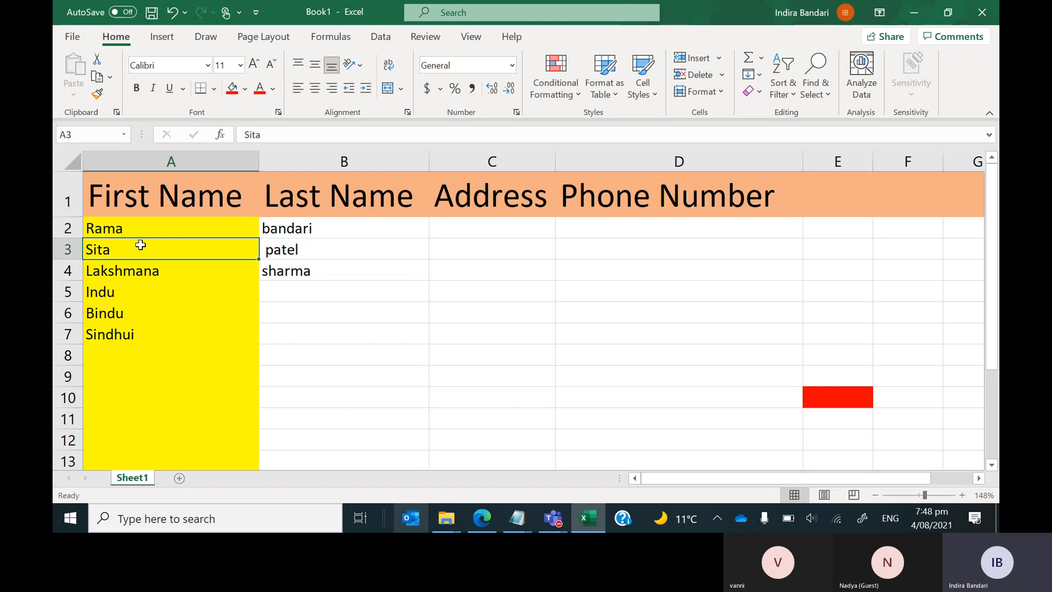
key("ctrl+End")
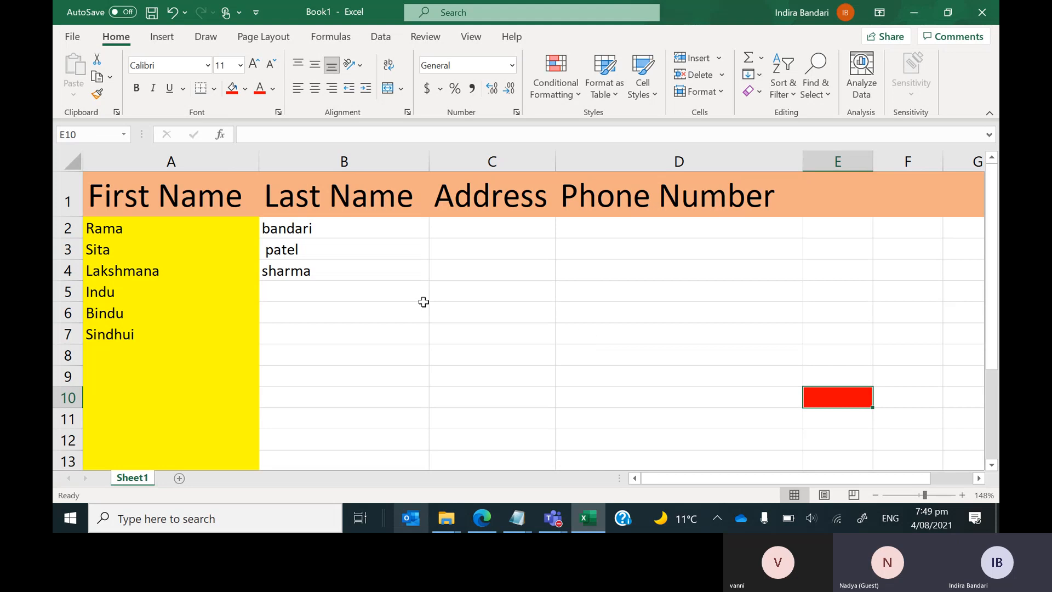
Save the workbook as Book1 in the OneDrive - Datacom > Excel Course folder.
left_click(70, 36)
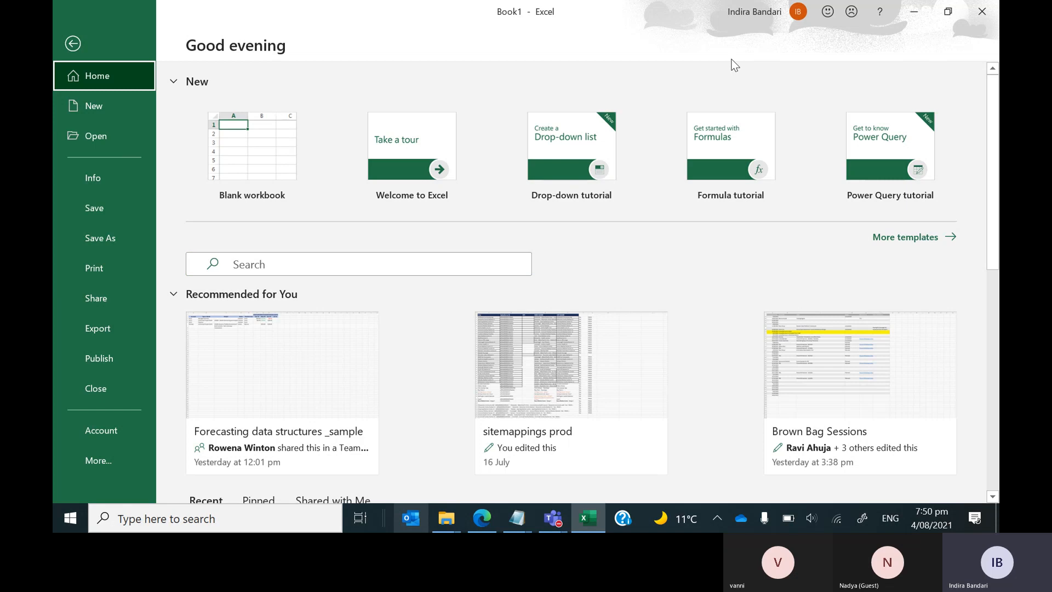
key("Escape")
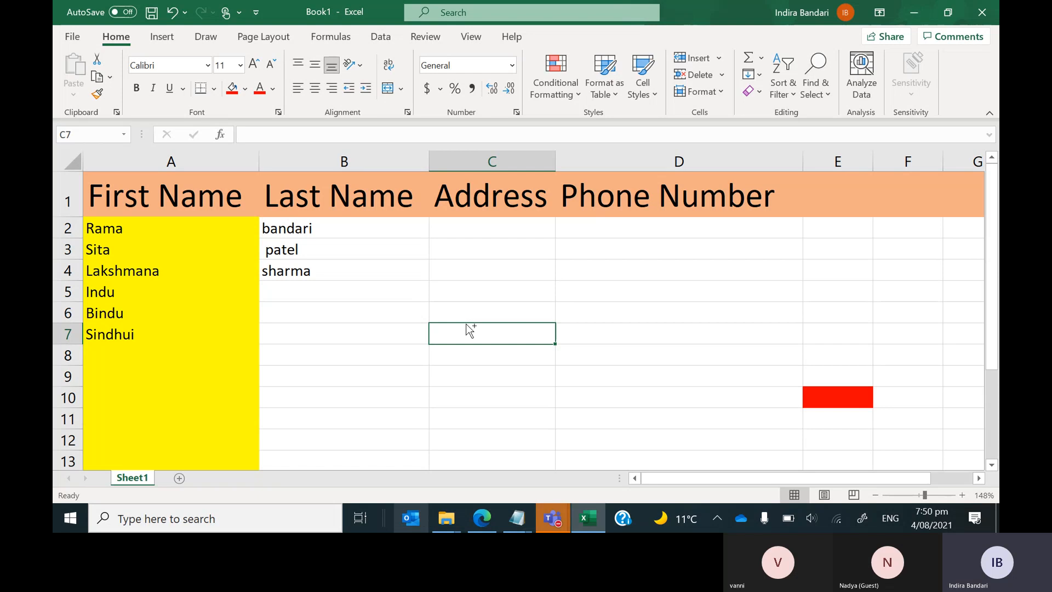
key("ctrl+s")
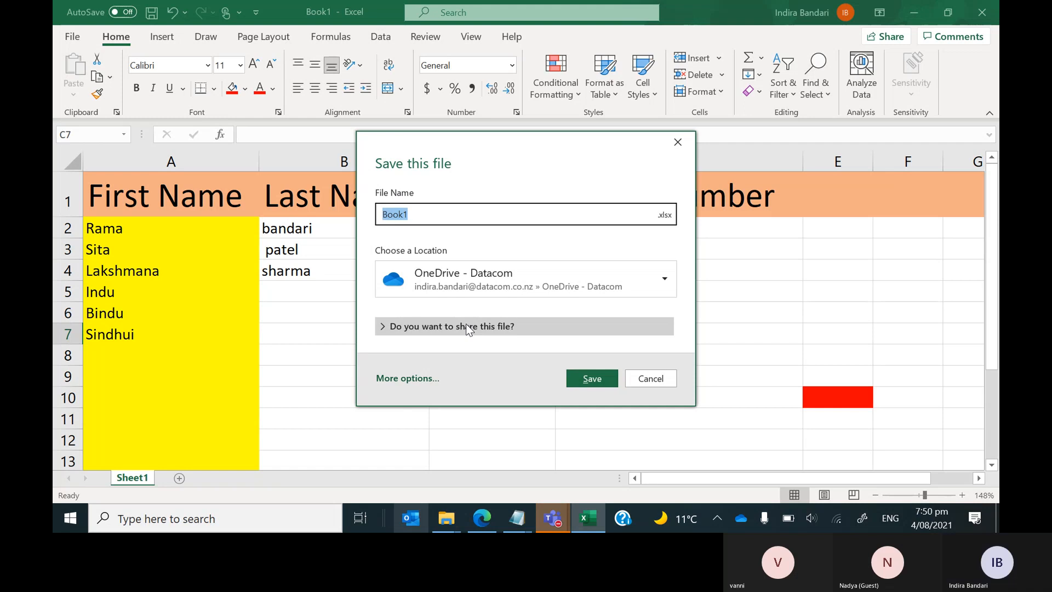
left_click(431, 376)
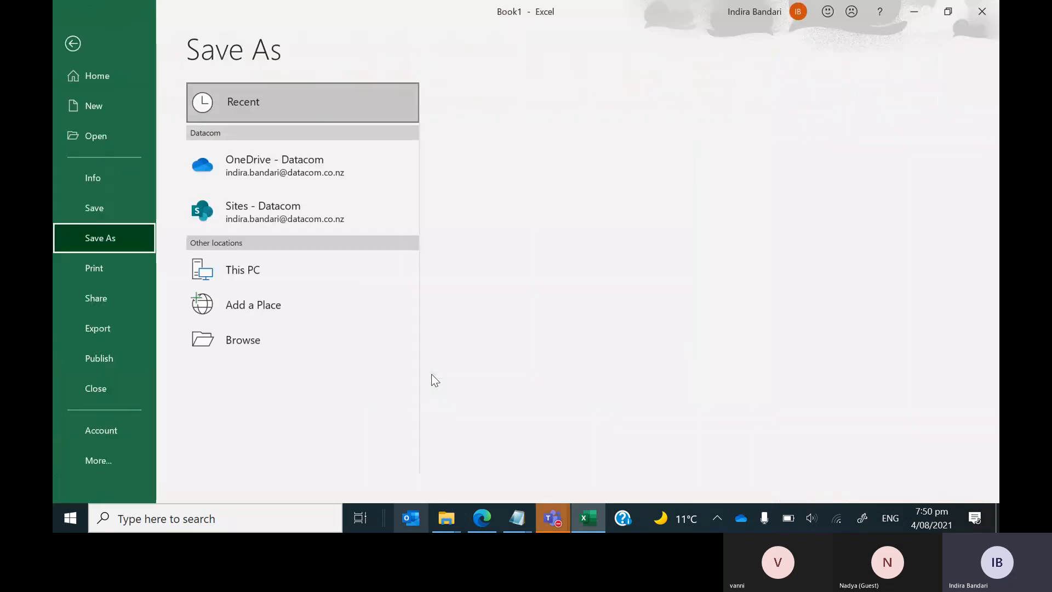
left_click(616, 170)
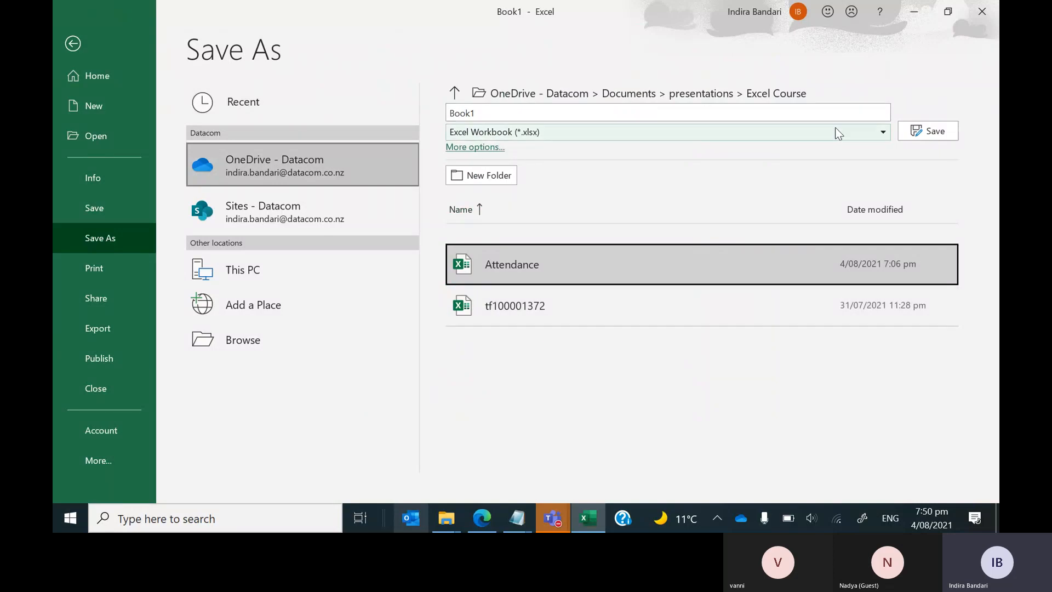
left_click(950, 135)
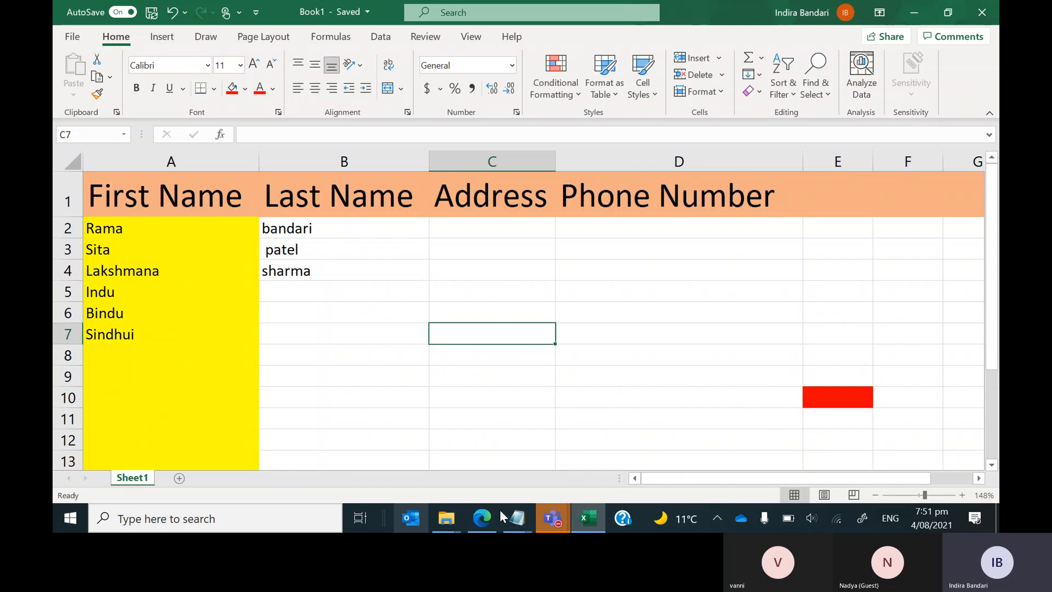
Sort the Excel Course folder by Date modified and open the Excel Course PowerPoint file.
mouse_move(453, 515)
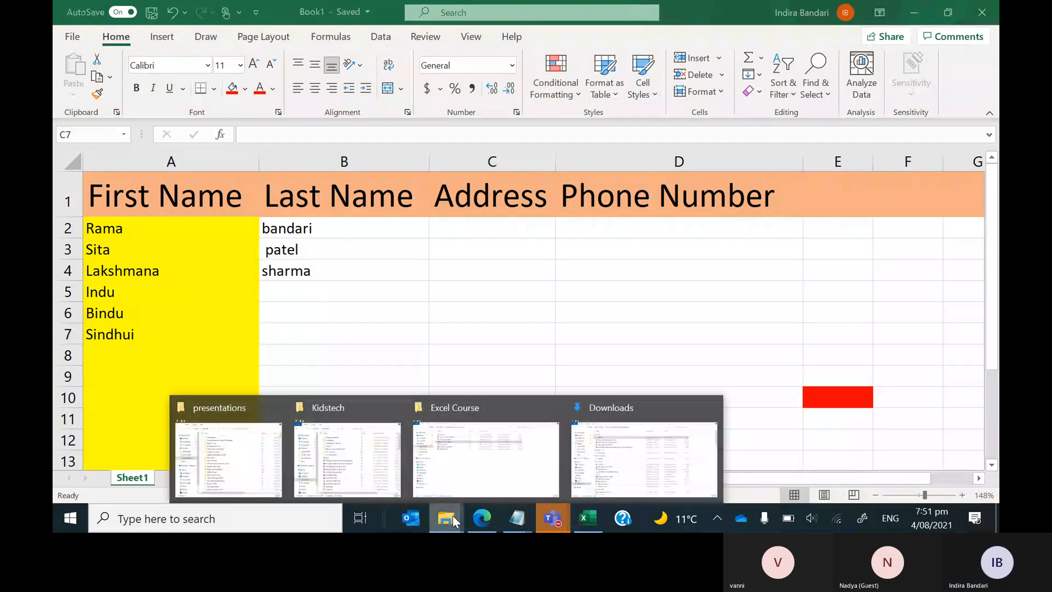
left_click(452, 515)
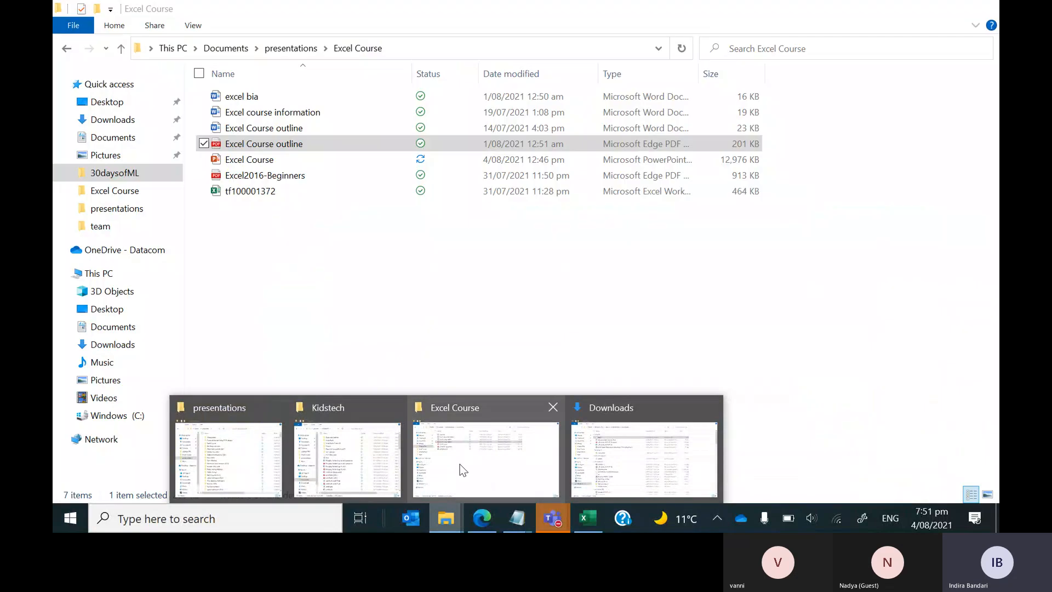
left_click(465, 468)
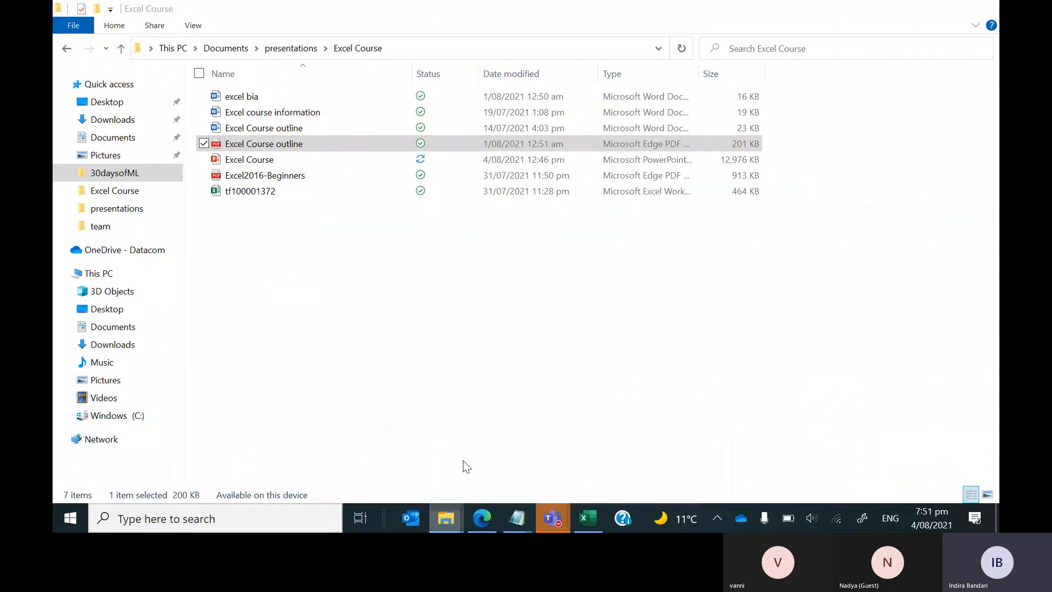
left_click(497, 75)
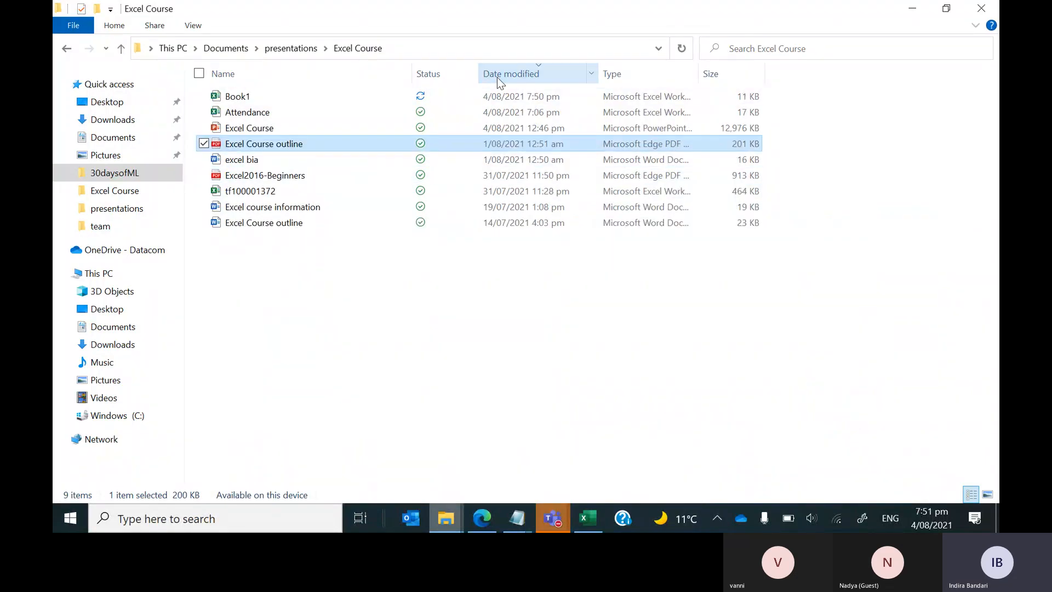
double_click(247, 130)
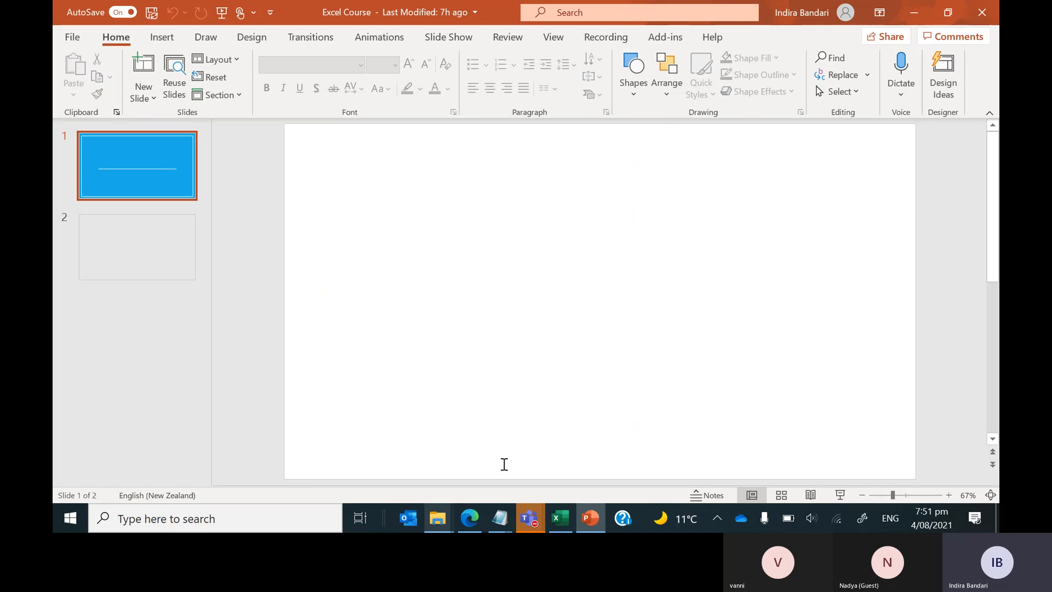
Check the course outline PDF against the Agenda slide, then minimize PowerPoint and return to Excel.
mouse_move(478, 507)
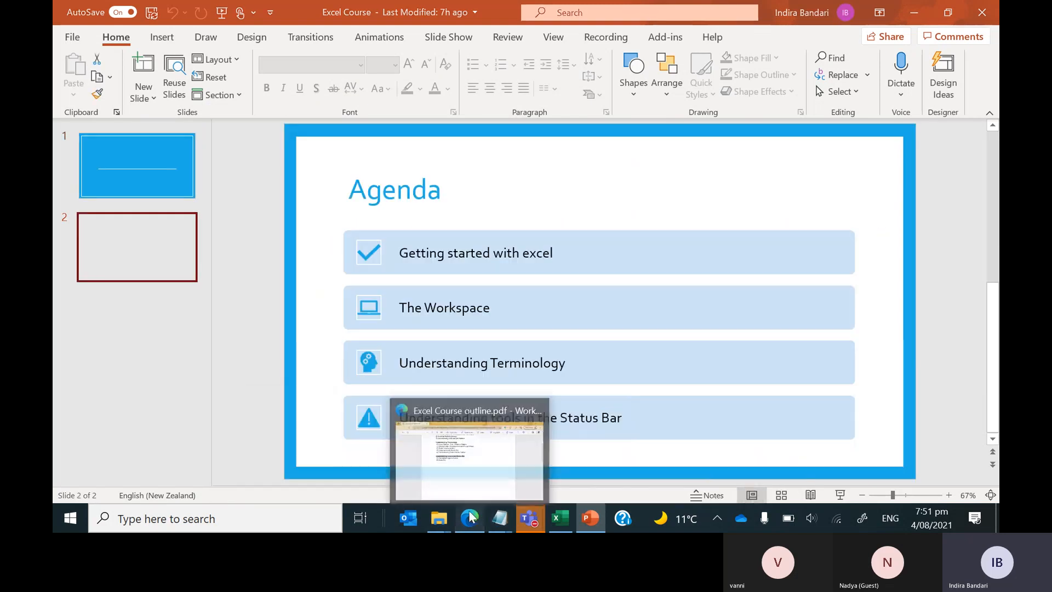
left_click(476, 471)
scroll(585, 266, "up", 3)
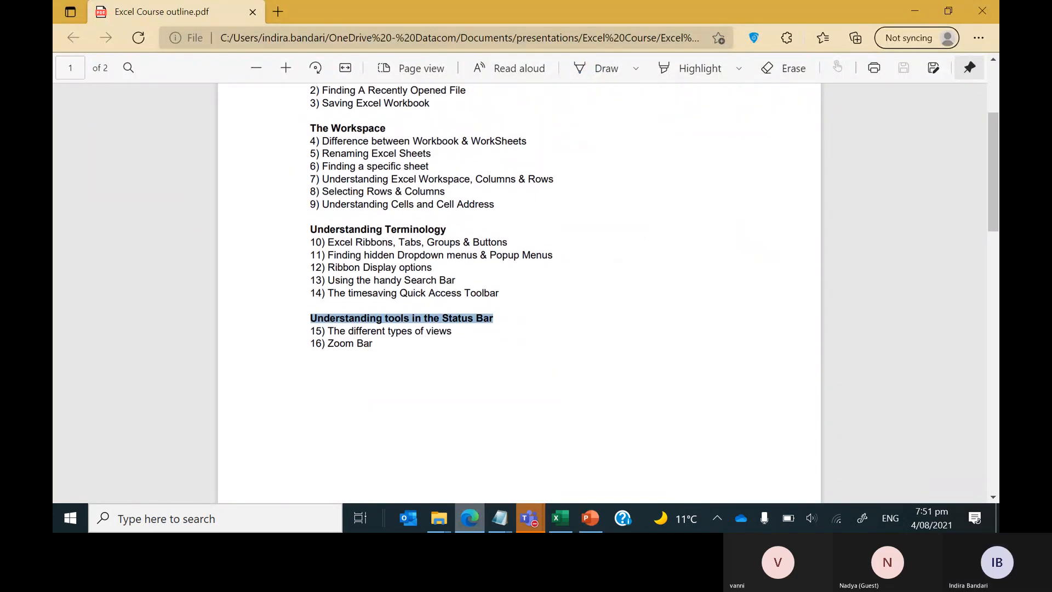
key("alt+Tab")
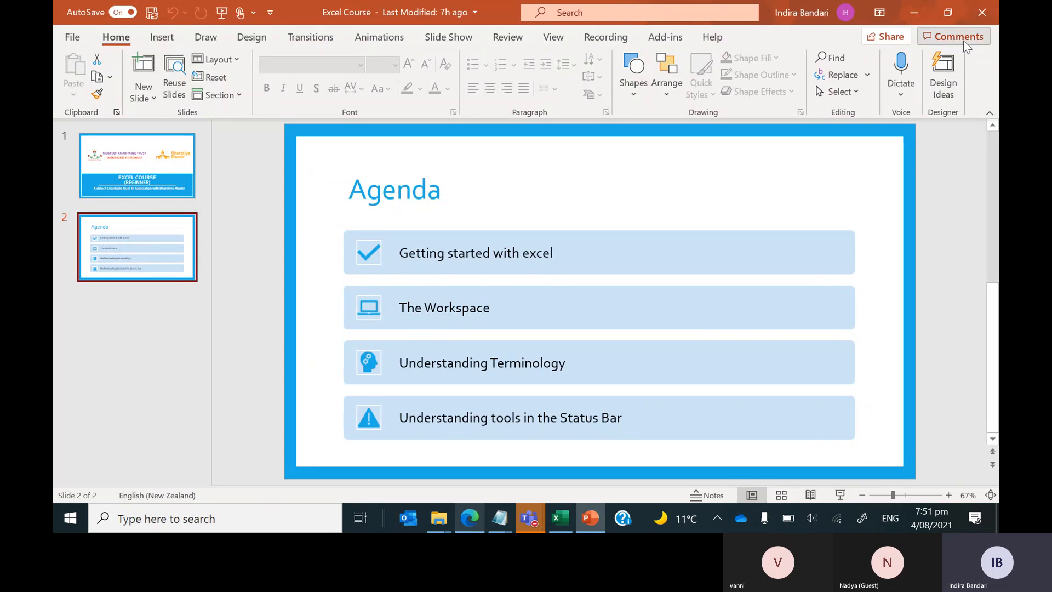
left_click(914, 12)
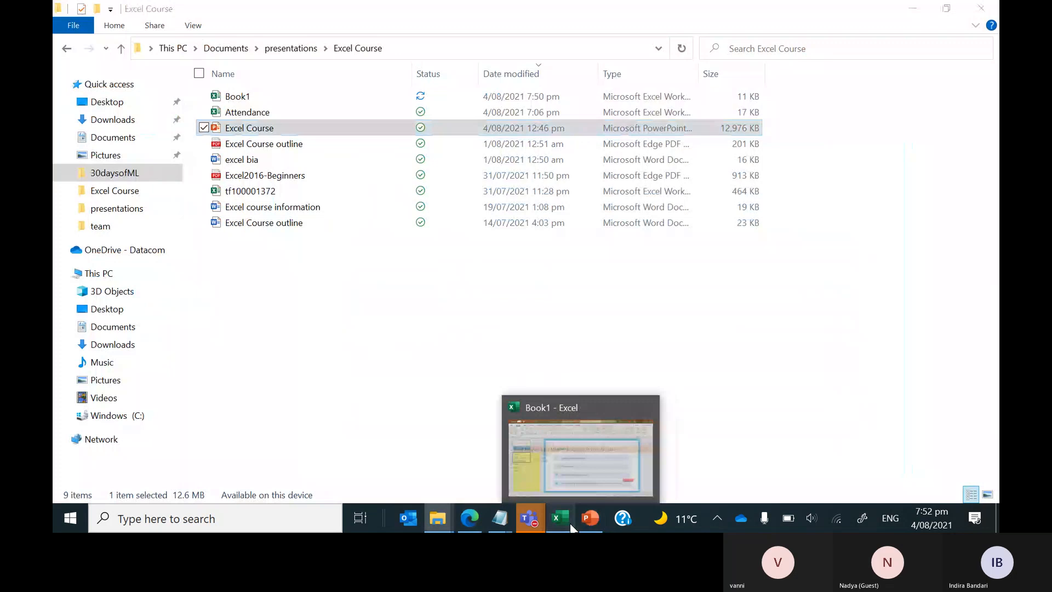
left_click(560, 518)
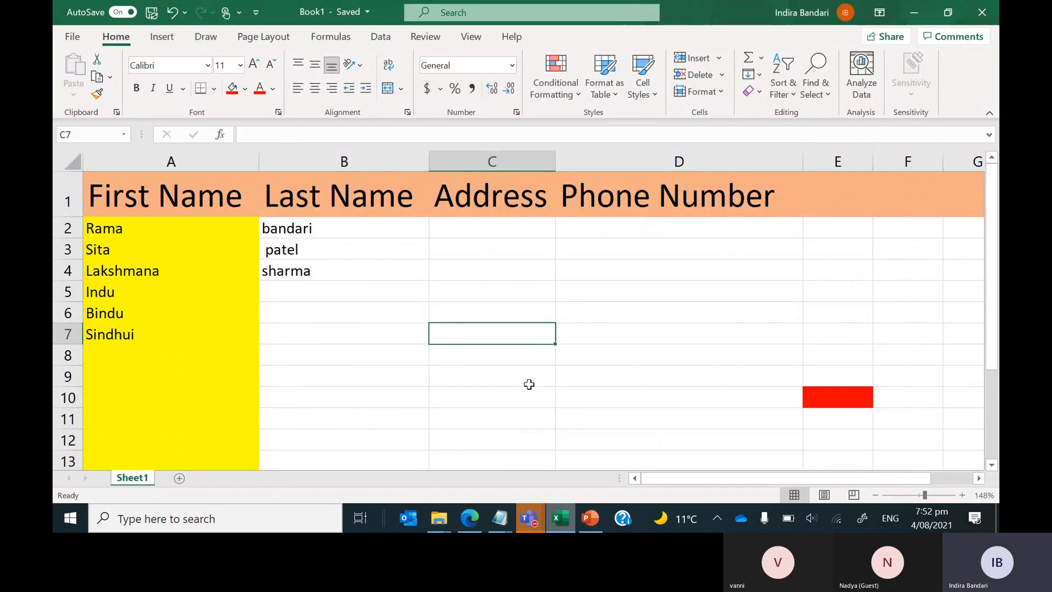
left_click(99, 297)
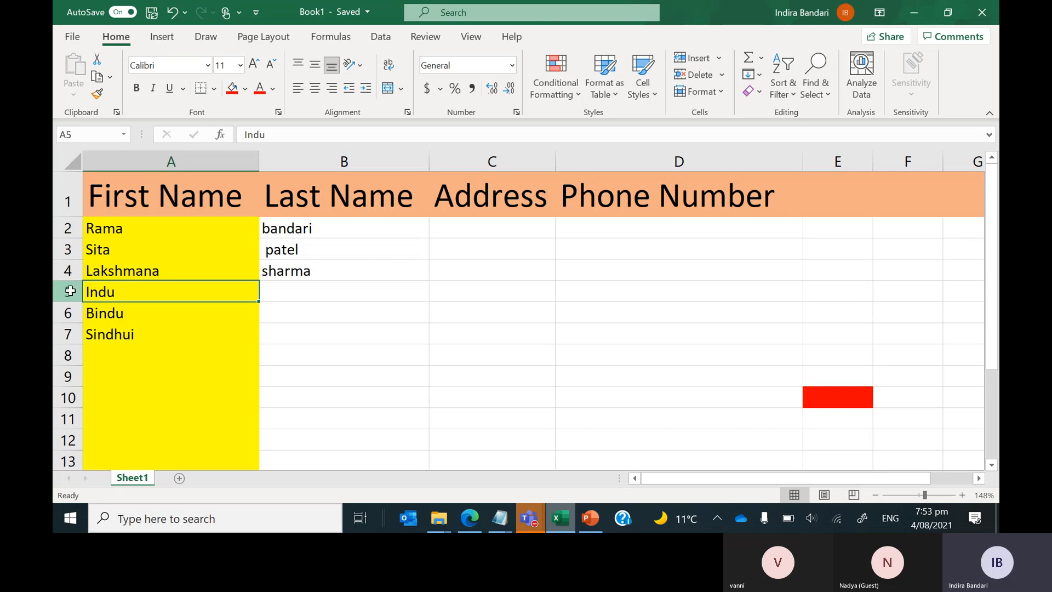
left_click(67, 291)
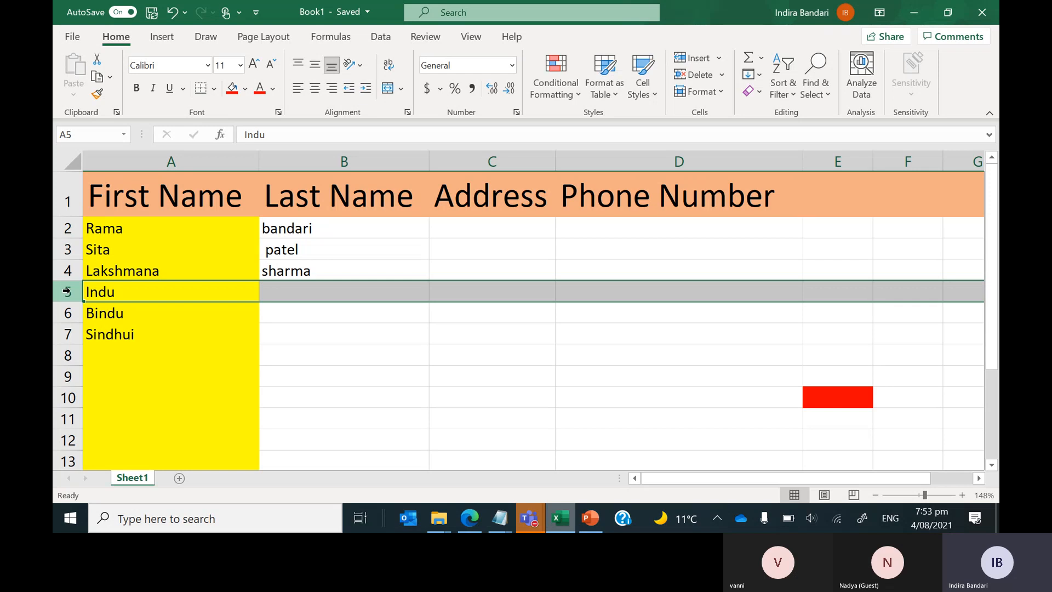
Fill Indu's Last Name, Address and Phone Number cells B5:D5 with placeholder text.
left_click(296, 293)
type("hgjhg")
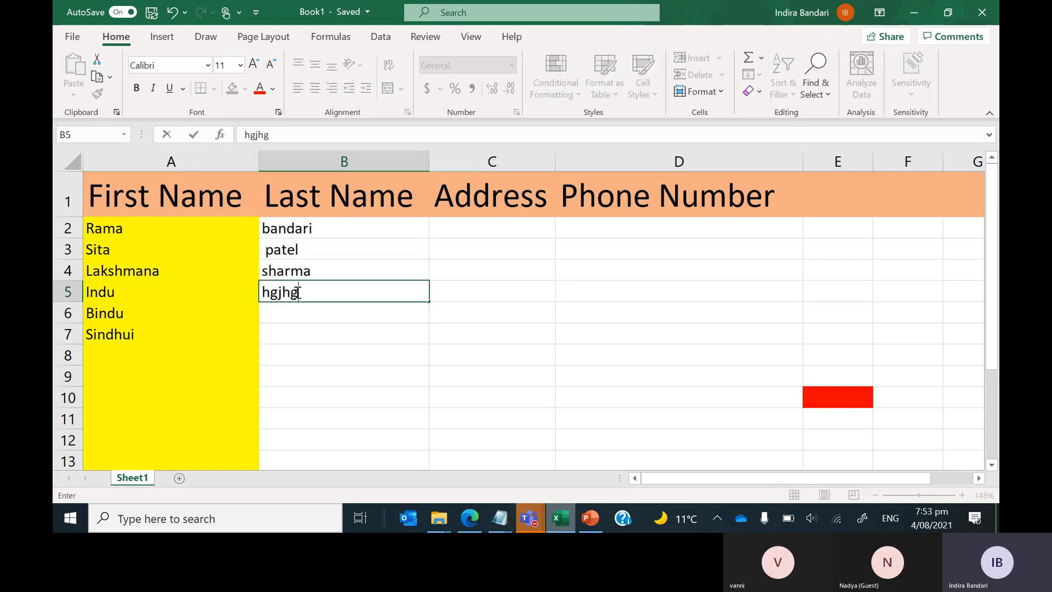
key("Tab")
type("jyghjgjh")
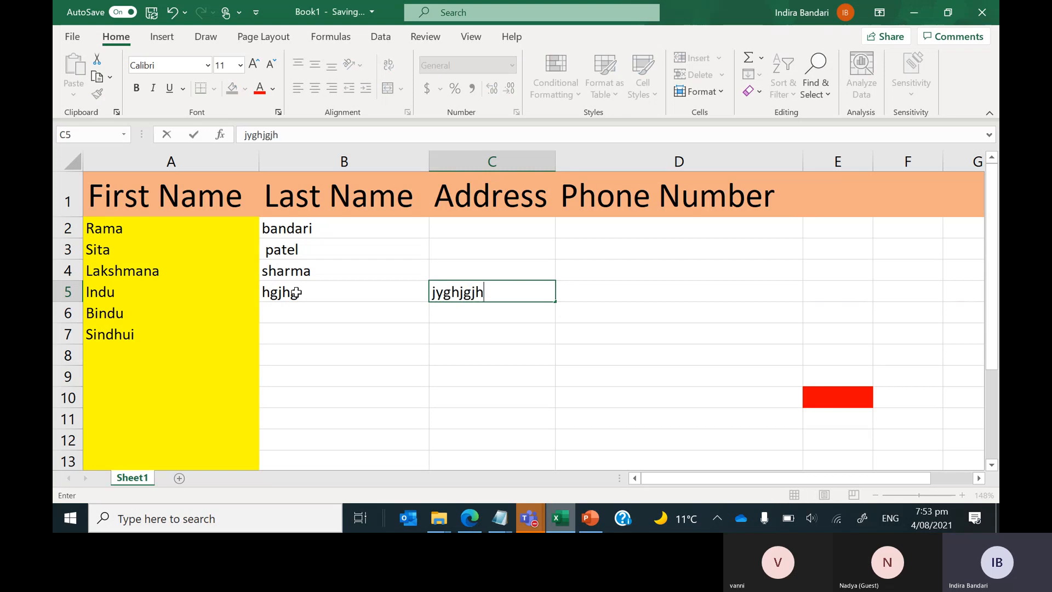
key("Tab")
type("jhgjhgj")
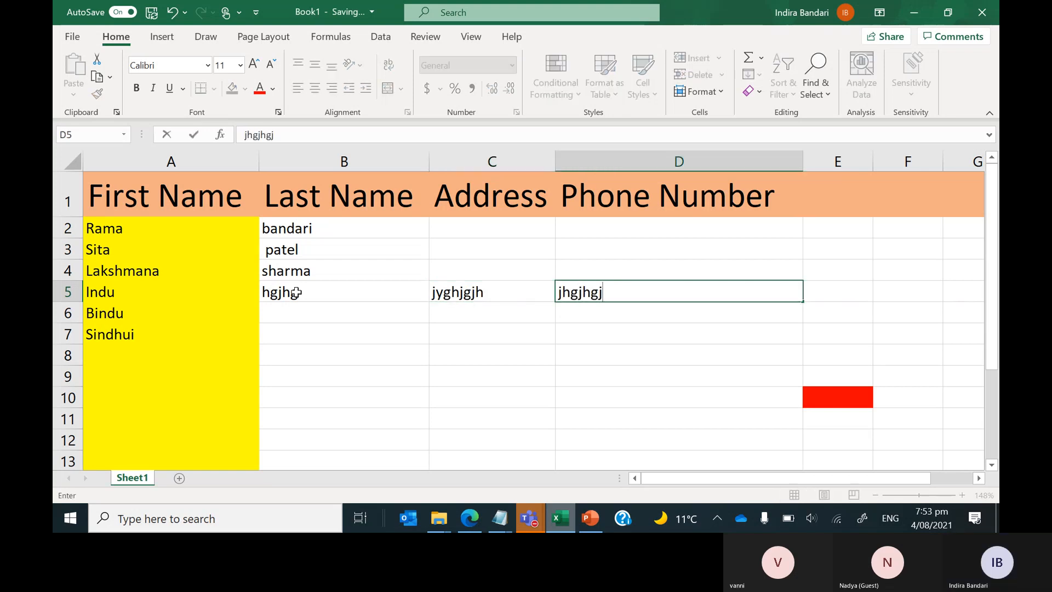
key("Up")
Enter placeholder text into cells D4, C4, C3, C2, D2 and D3.
type("ghfhgf")
key("Left")
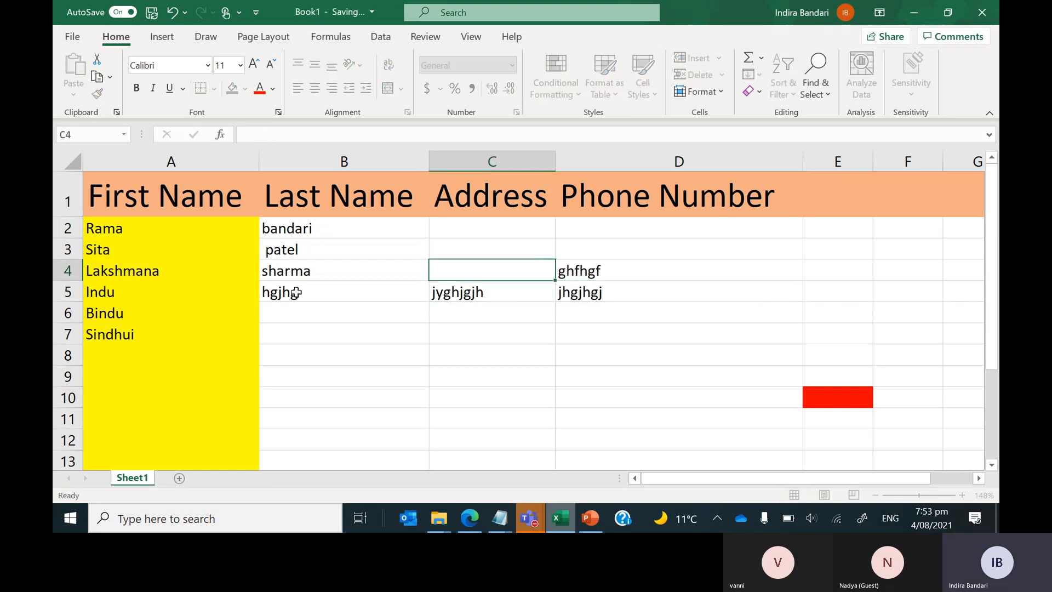
type("hgfhgf")
key("Up")
type("nbvnbv")
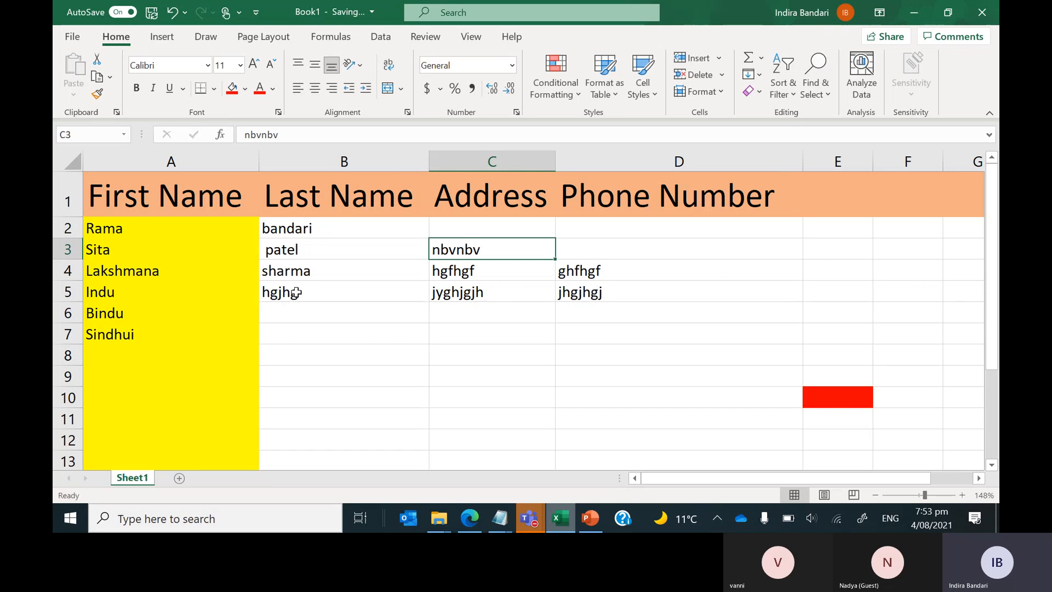
key("Up")
type("fjfjf")
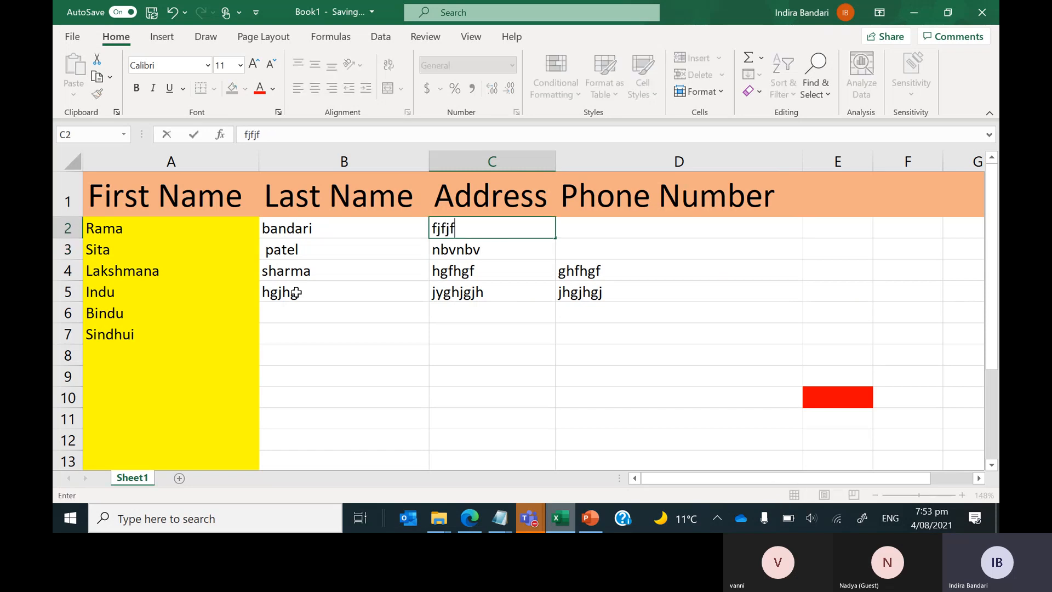
key("Right")
type("ghfghf")
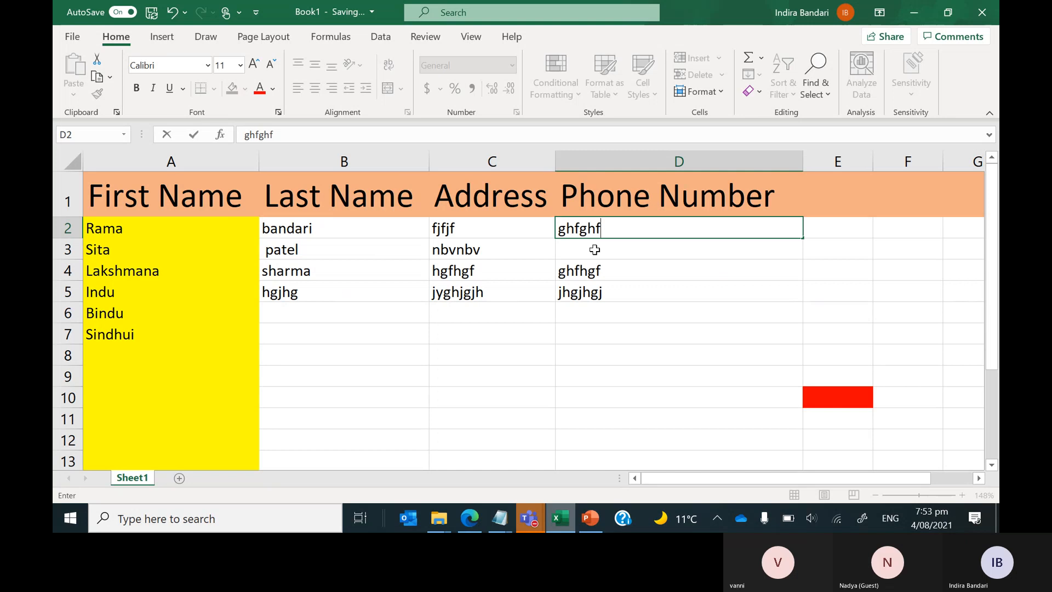
key("Down")
type("jygjg")
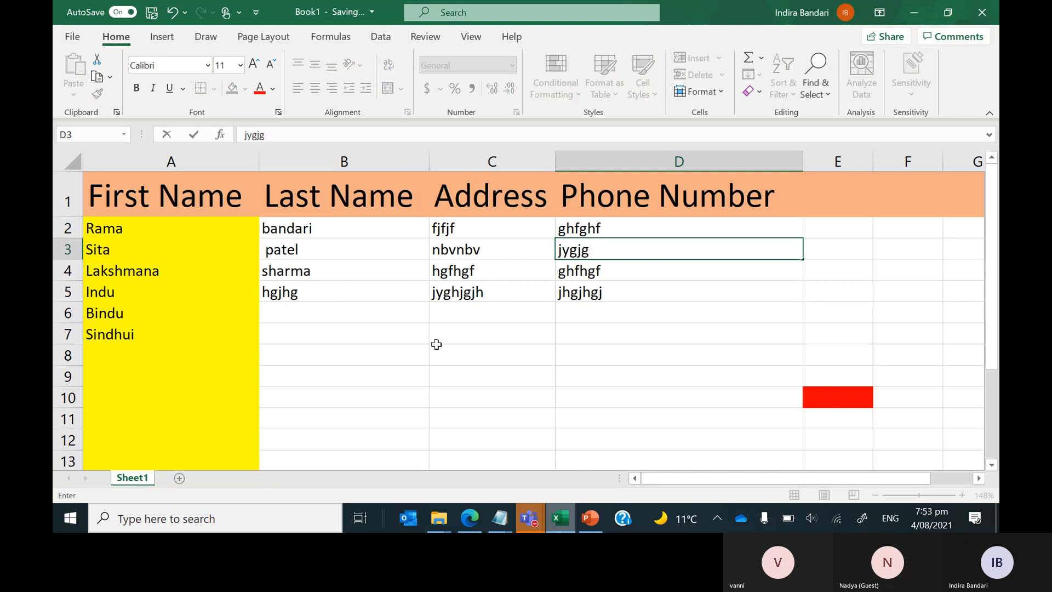
Enter placeholder last name, address and phone in Sindhui's row, B7:D7.
left_click(366, 336)
type("nhgvhjg")
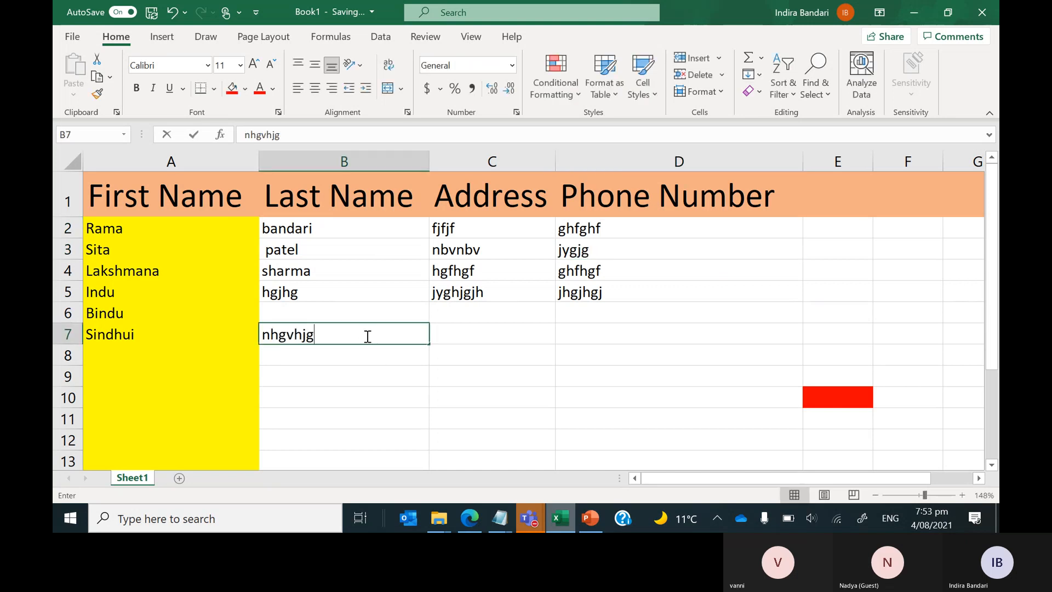
left_click(461, 337)
type("gfghf")
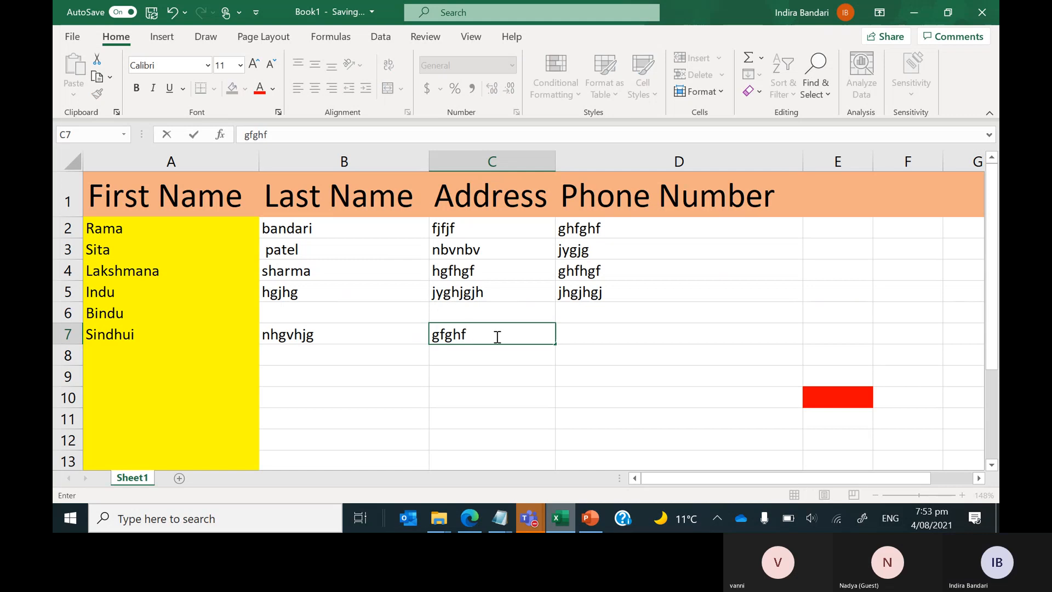
left_click(606, 336)
type("hgfhgf")
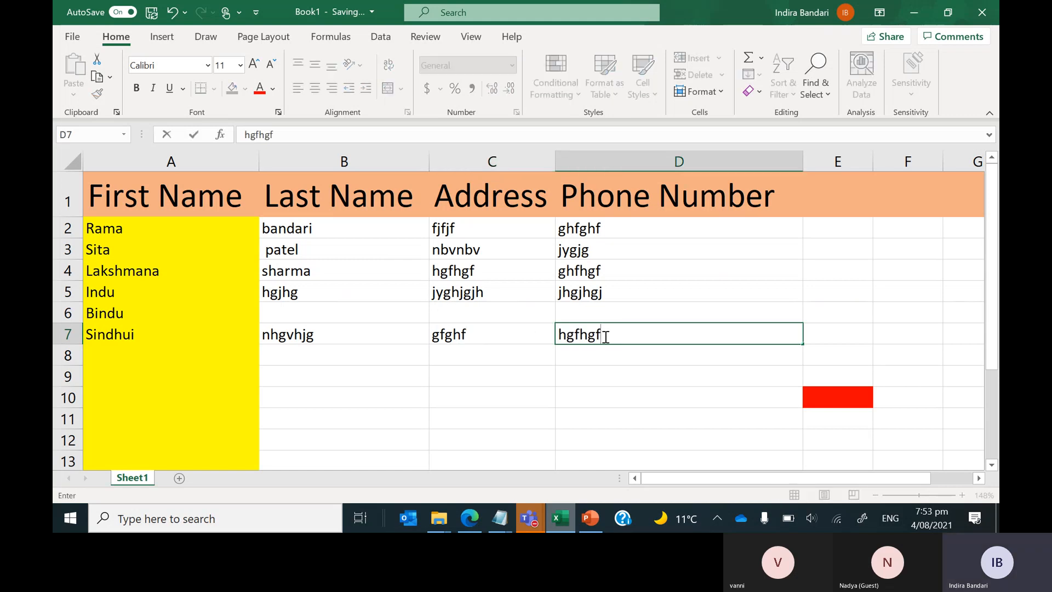
left_click(195, 338)
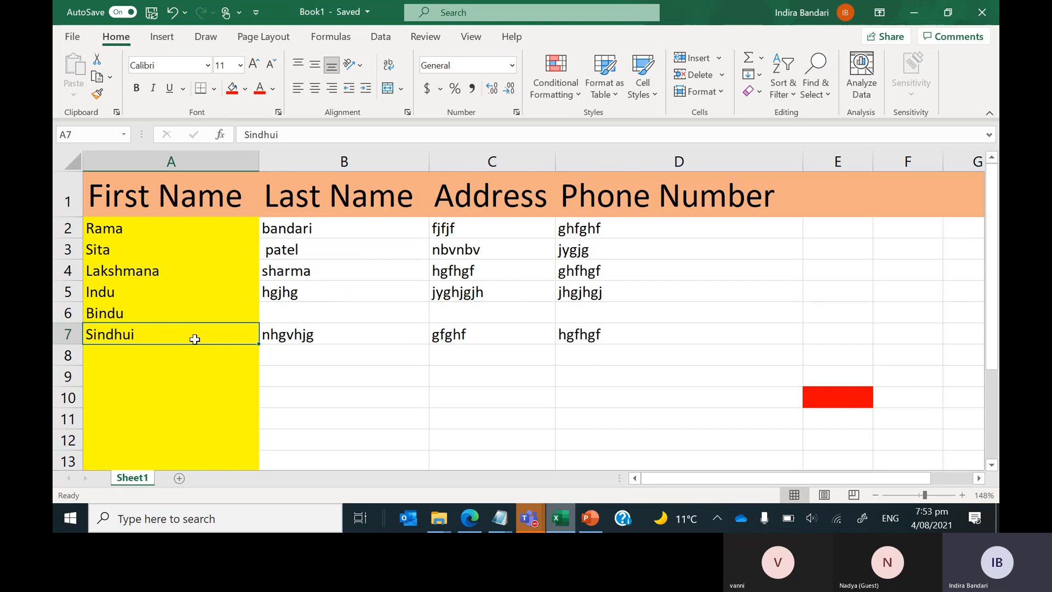
key("ctrl+shift+Right")
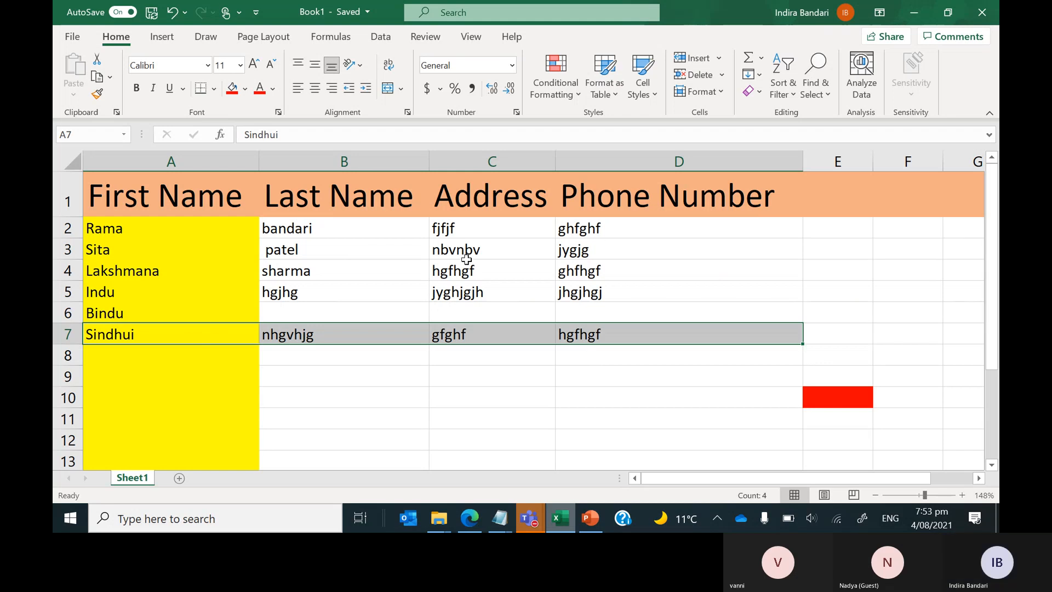
left_click(686, 332)
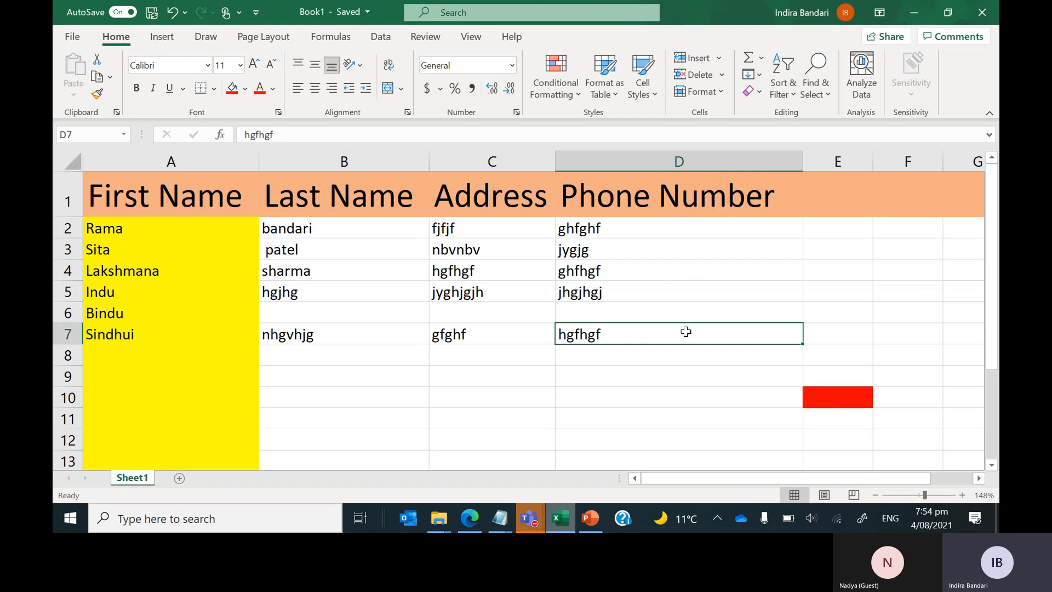
key("shift+Home")
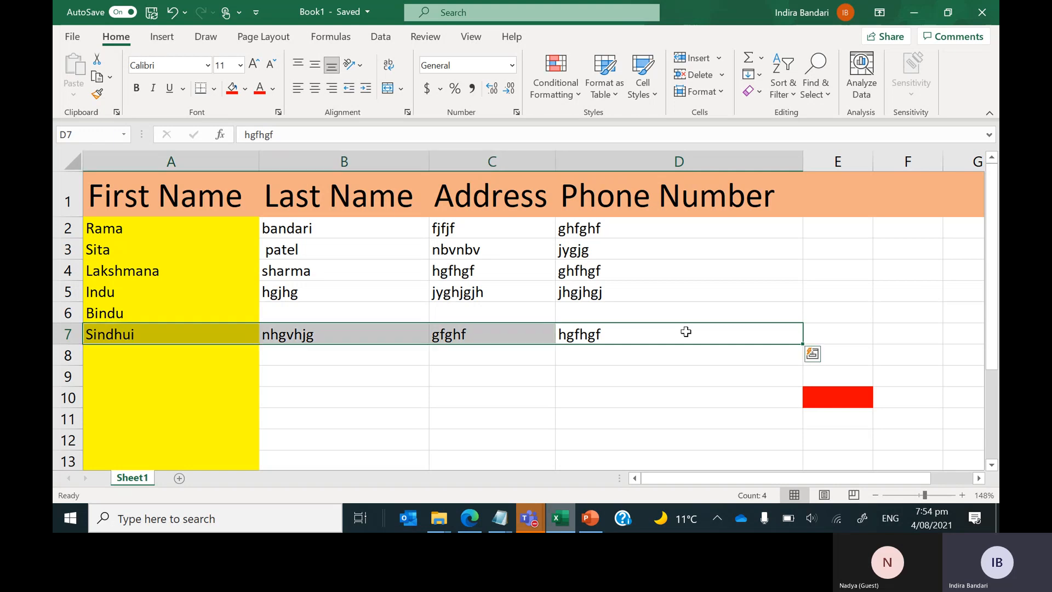
key("Up")
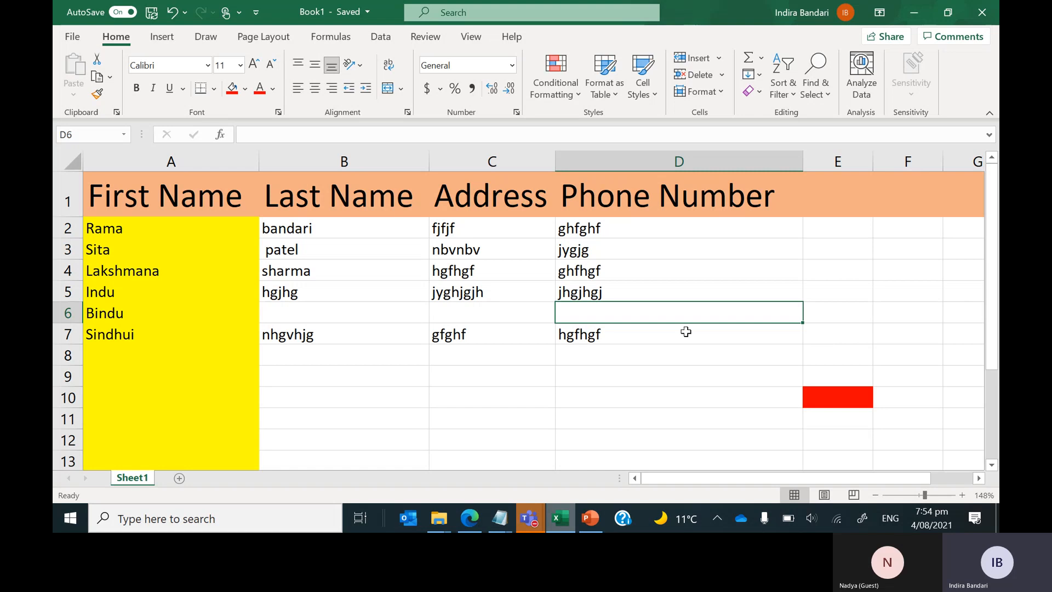
key("Up")
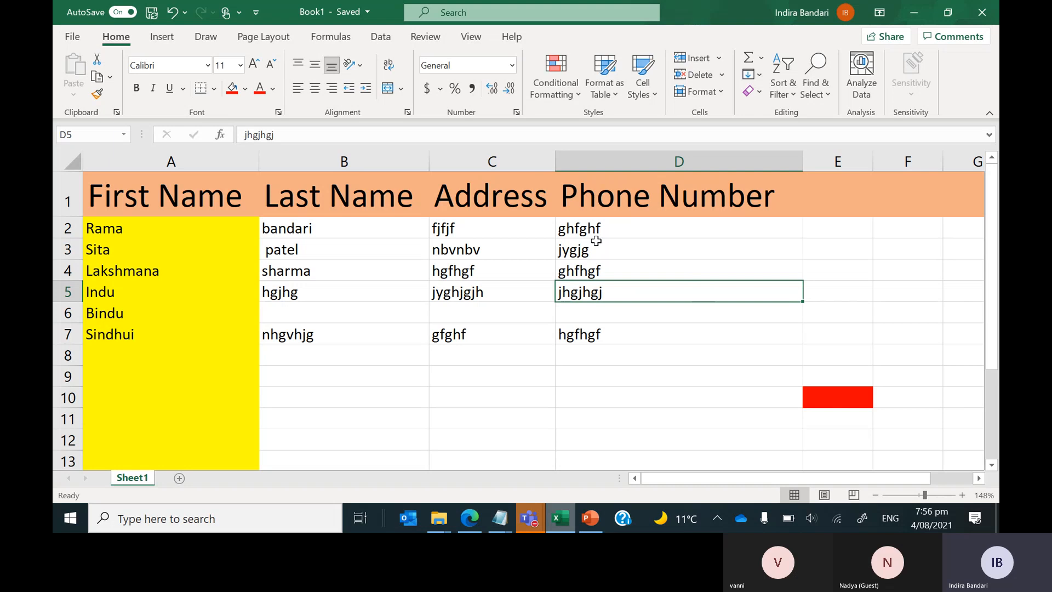
key("shift+Left")
key("shift+Left")
key("shift+Left")
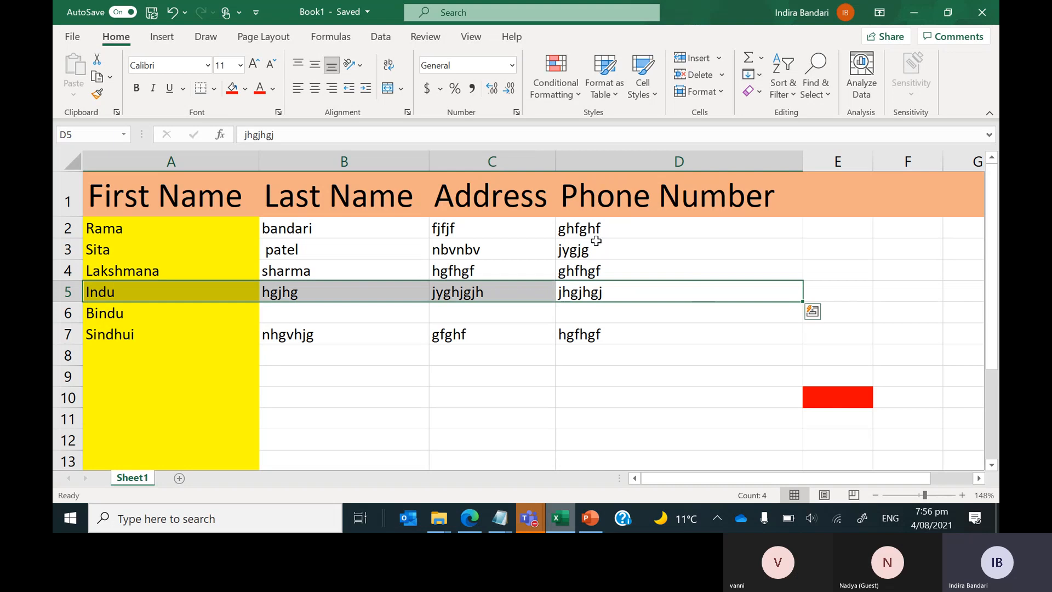
key("Up")
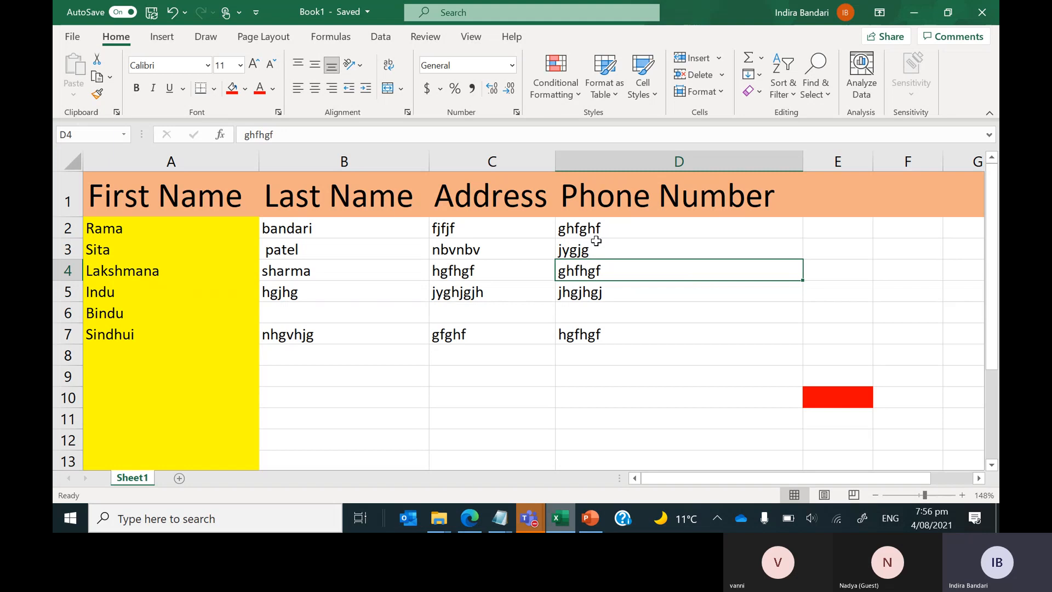
left_click(606, 294)
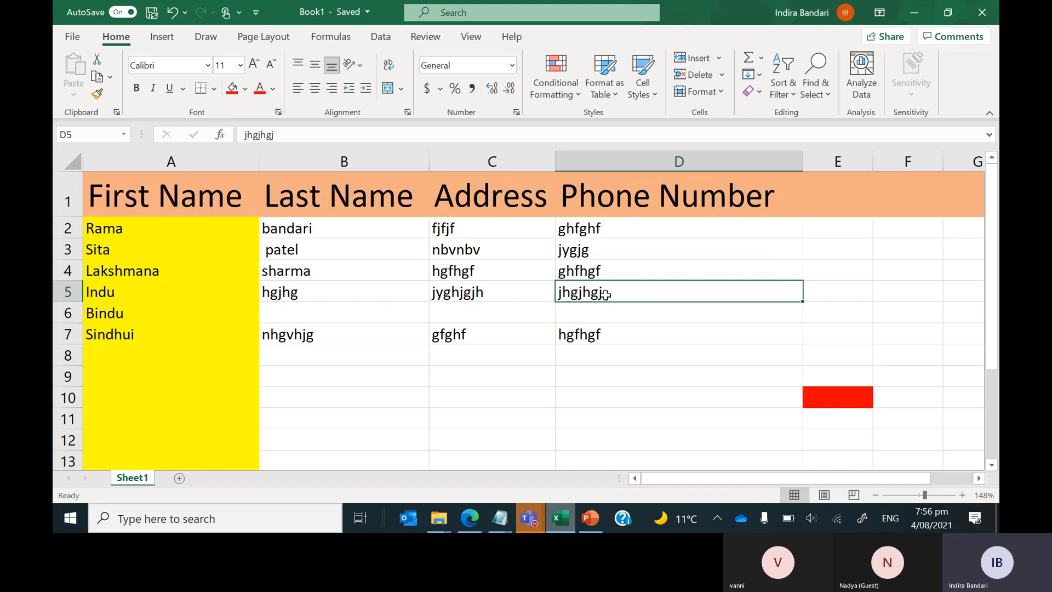
key("shift+Up")
key("shift+Up")
key("shift+Up")
key("shift+Up")
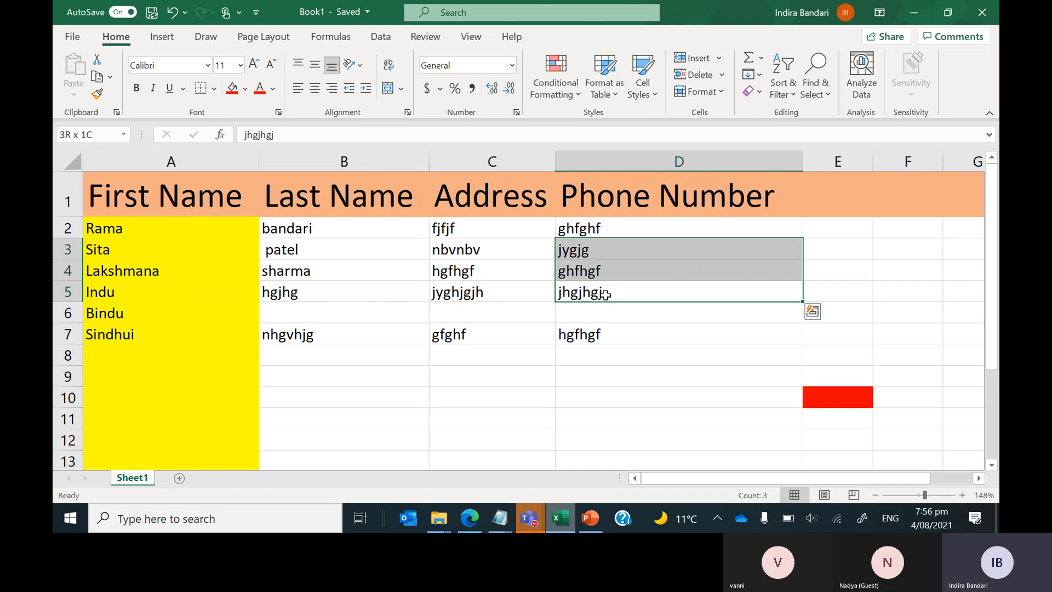
key("Down")
key("Down")
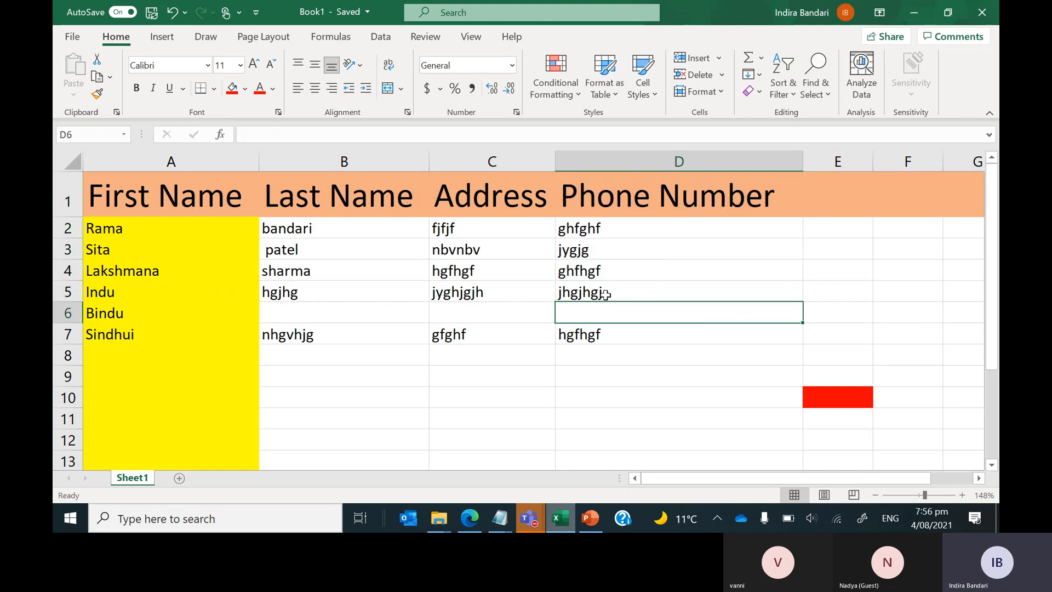
key("Up")
key("Up")
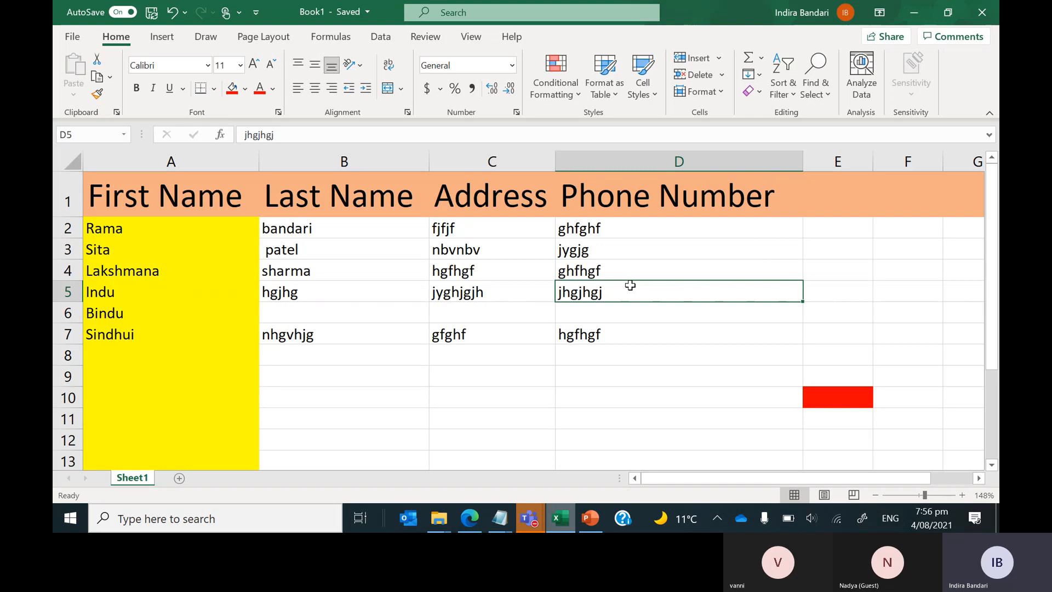
key("ctrl+shift+Up")
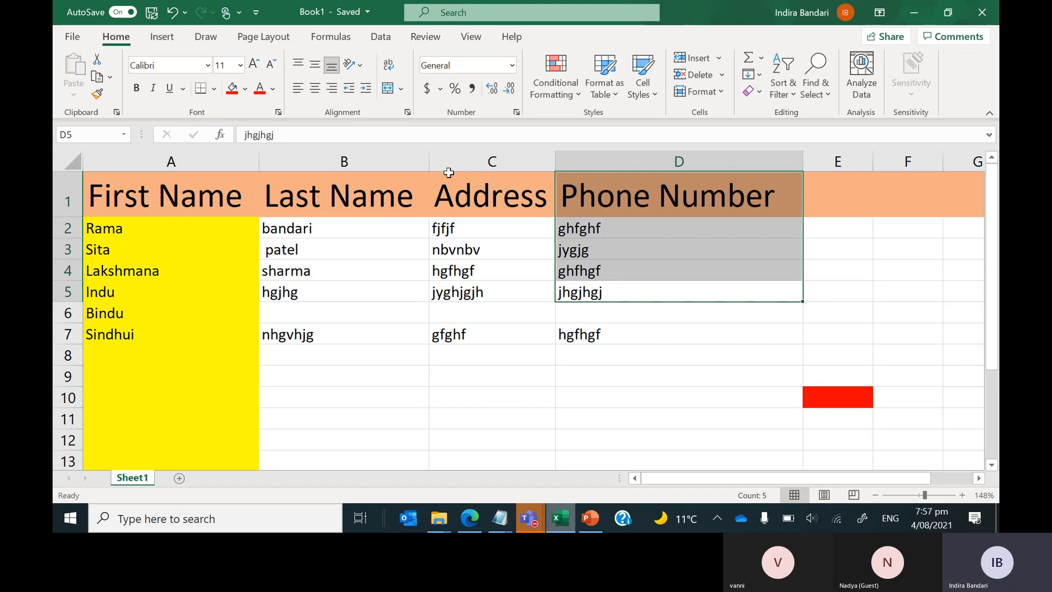
Apply Middle Align to cell B7 so its text sits vertically centred.
left_click(329, 355)
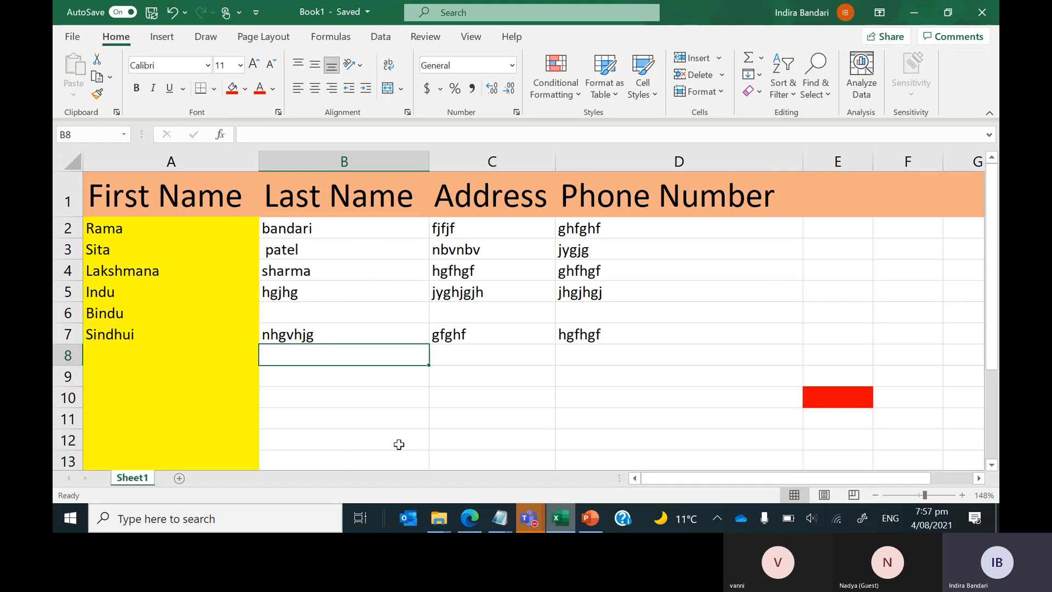
left_click(331, 320)
left_click(325, 333)
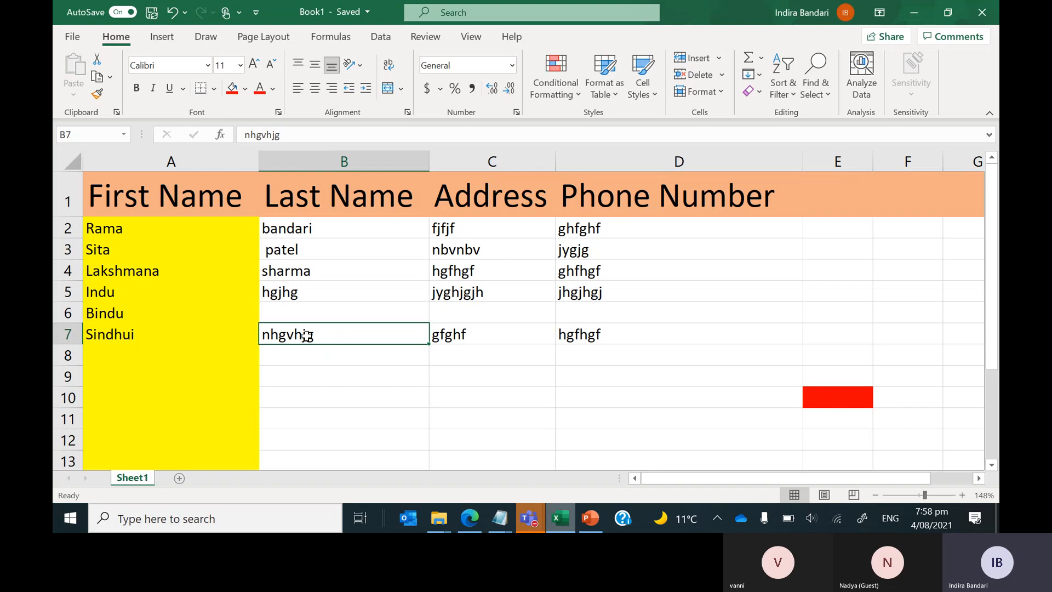
left_click(315, 66)
left_click(316, 89)
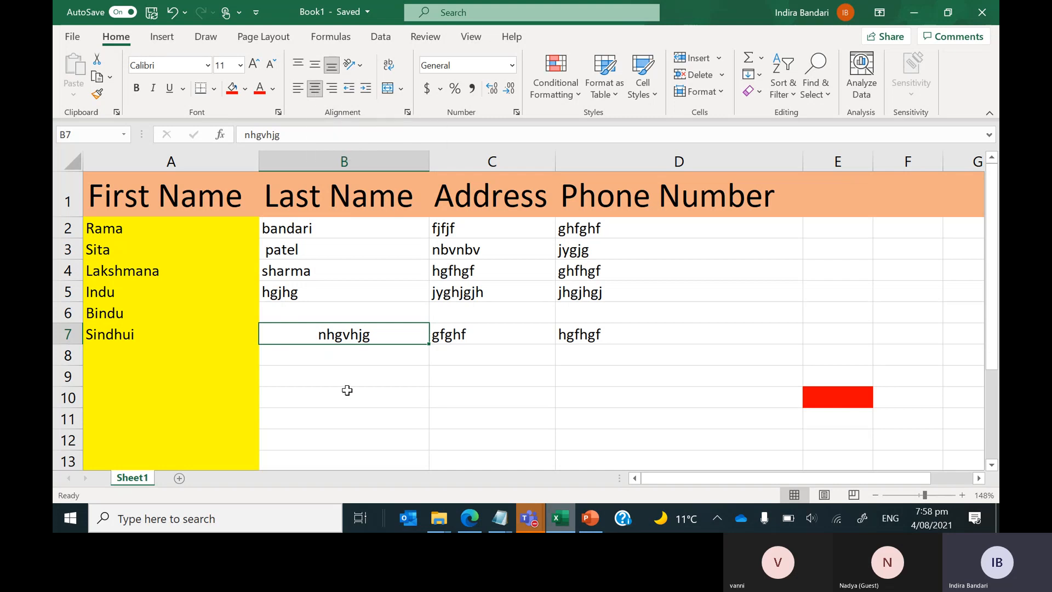
key("ctrl+t")
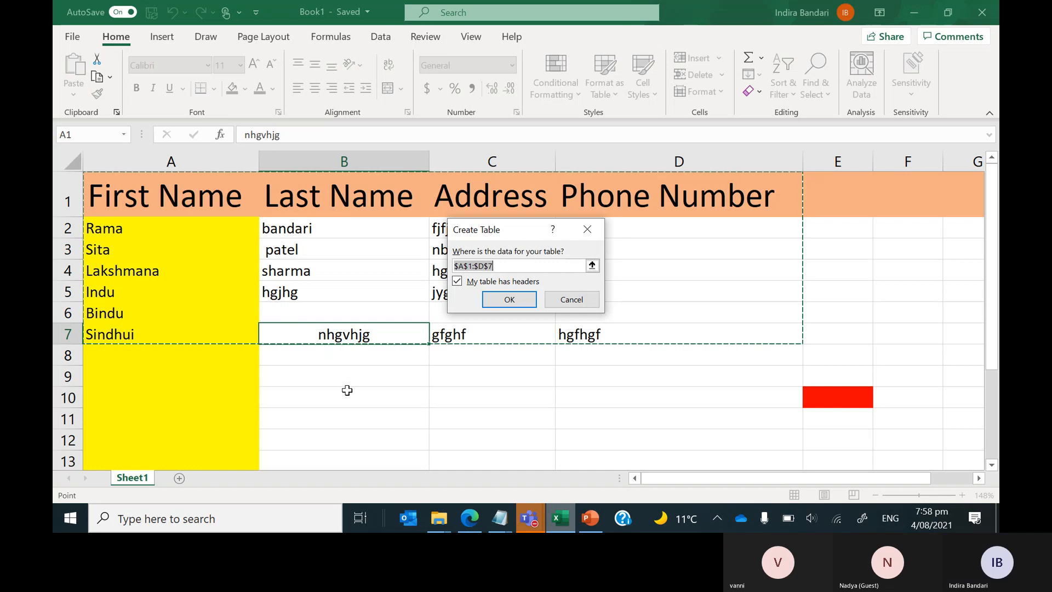
key("Escape")
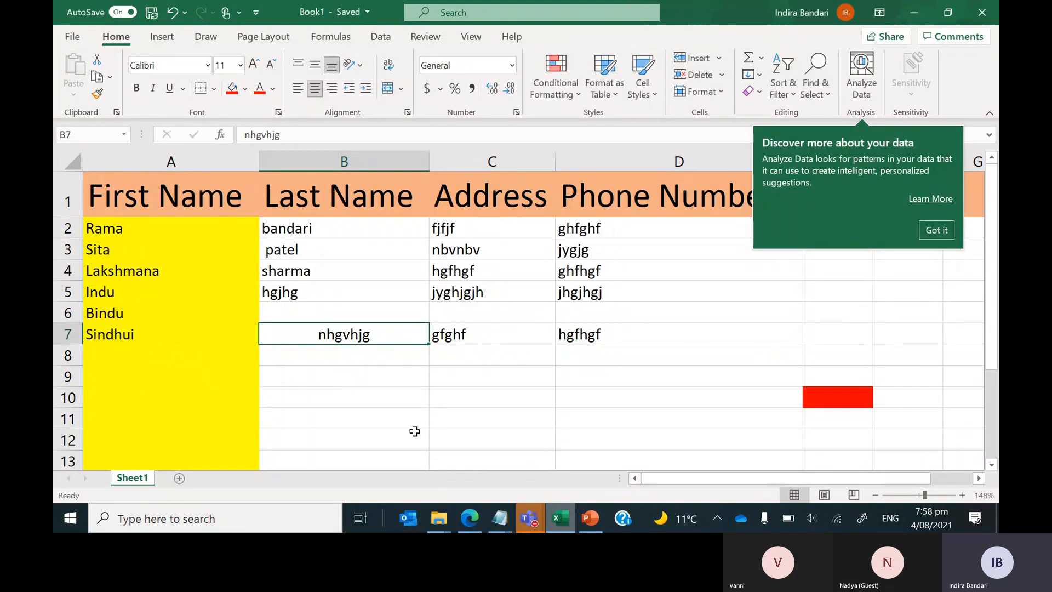
left_click(297, 88)
left_click(352, 400)
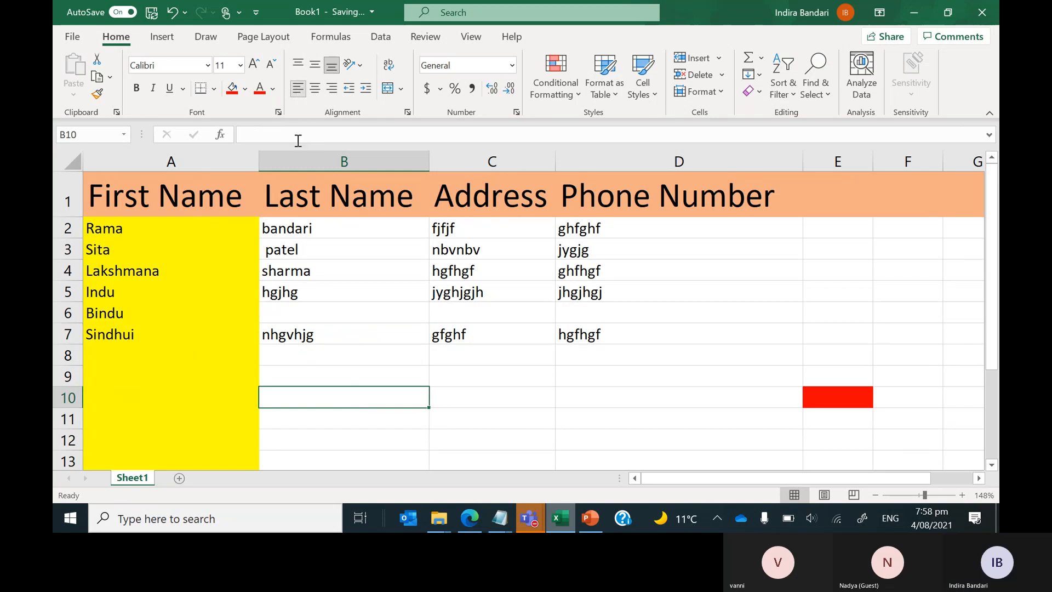
left_click(318, 336)
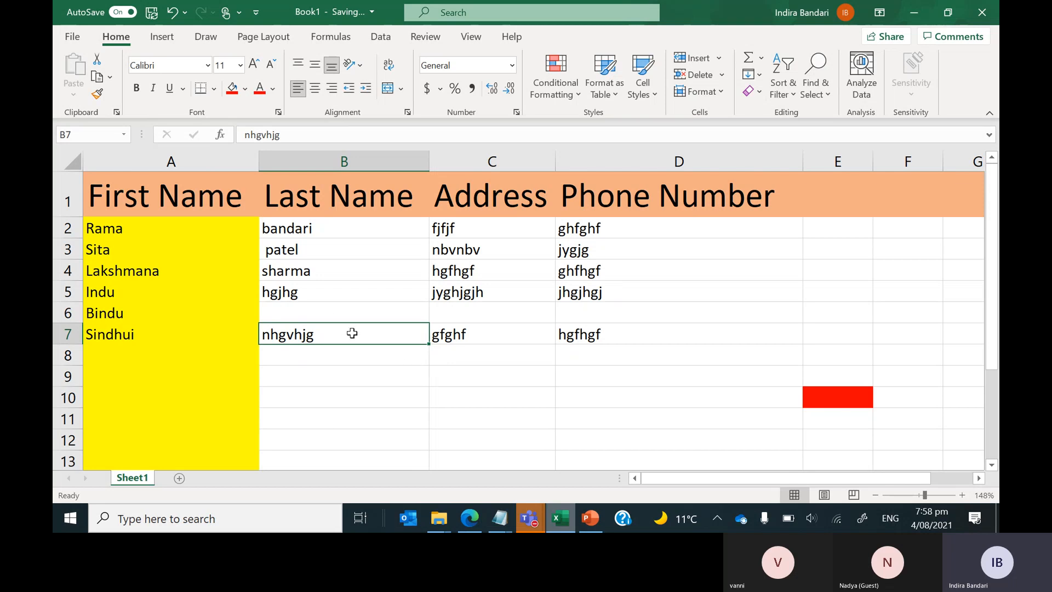
left_click(157, 331)
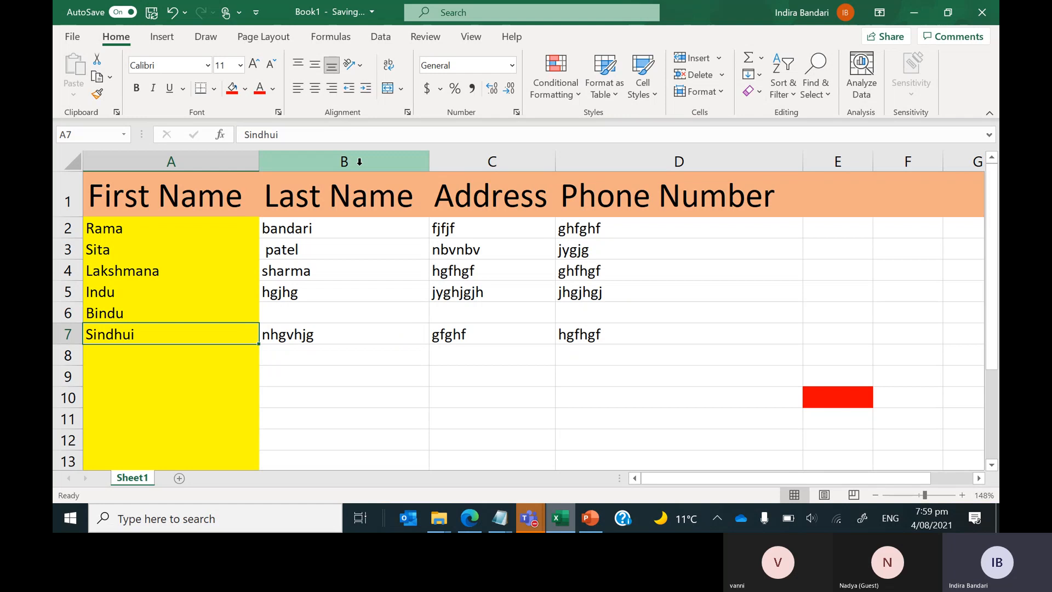
Append 'ljsjdhjsdlks jsdjksd hsdf jkldj fklsd j' after Sindhui in cell A7.
left_click(349, 135)
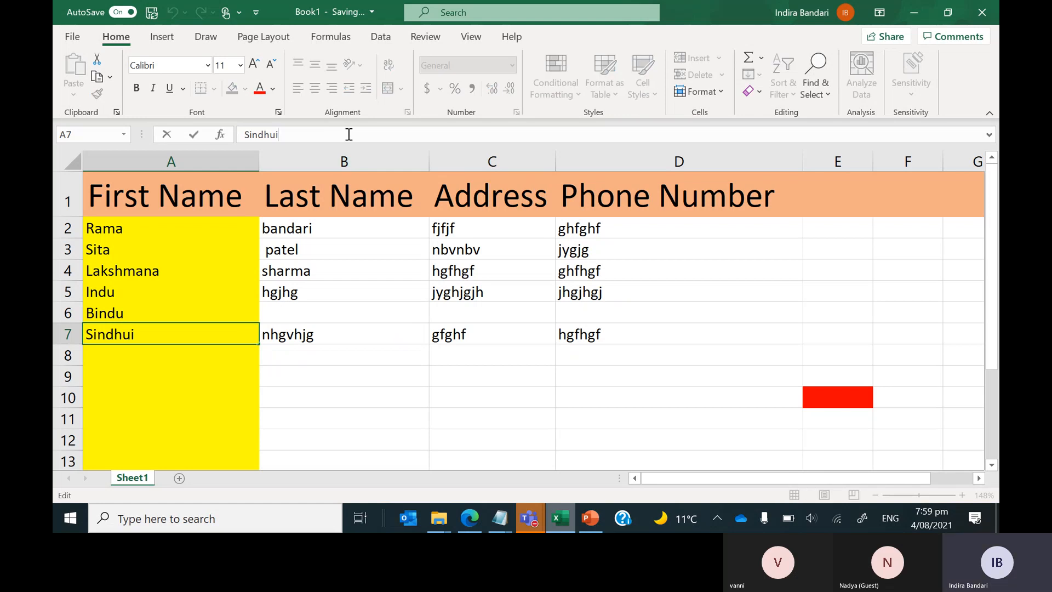
type("ljsjdhjsdlks")
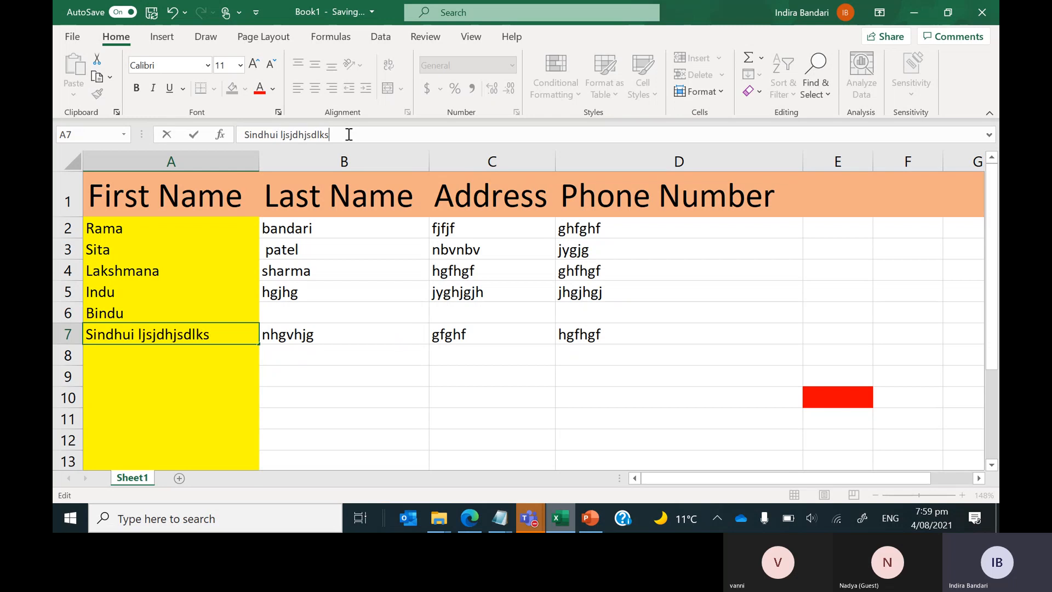
type(" jsdjksd hsdf j")
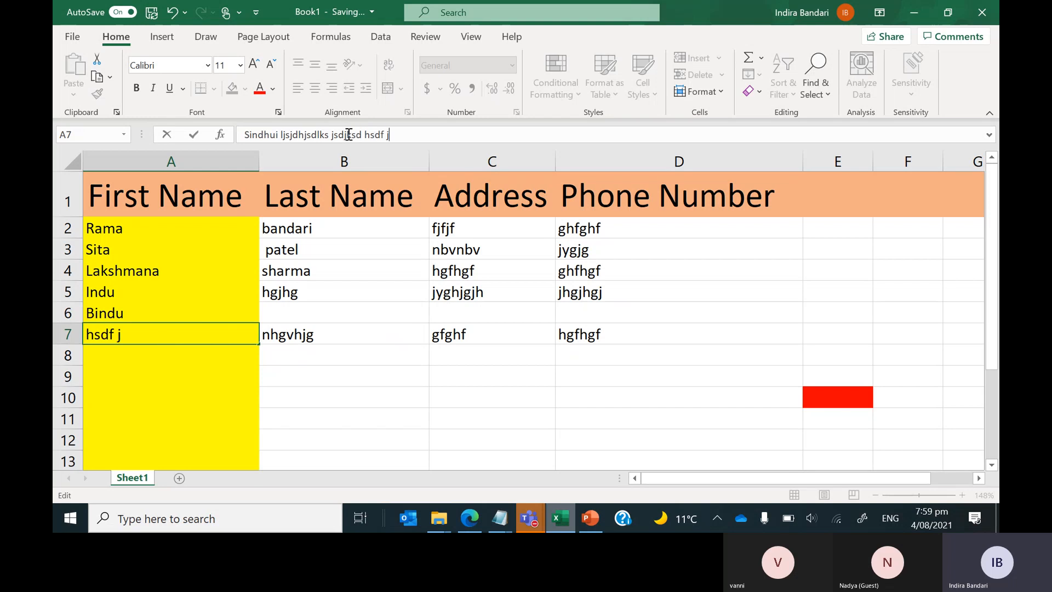
type("kldj fklsd j")
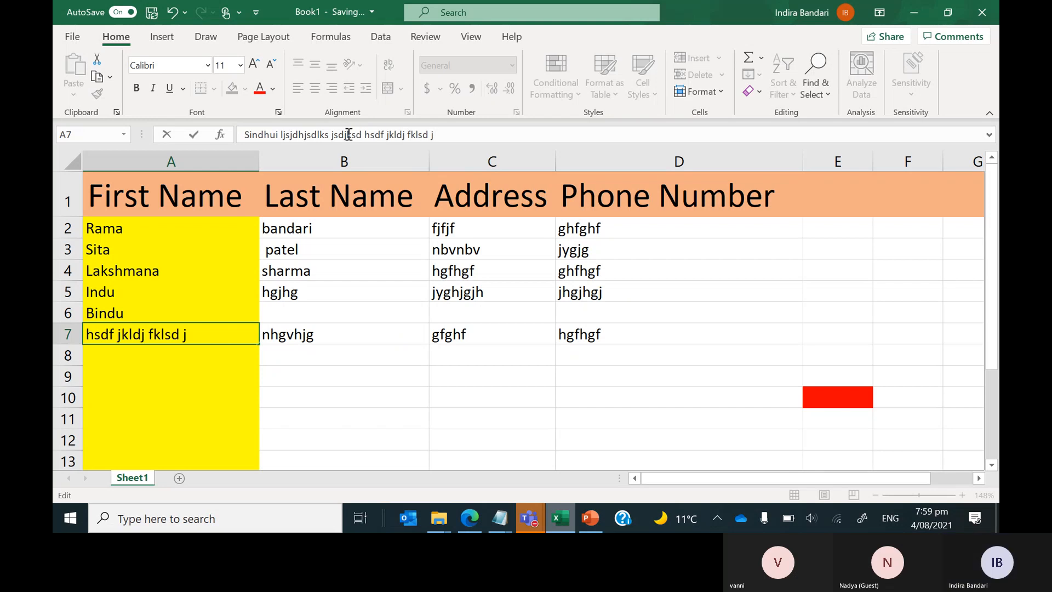
key("Return")
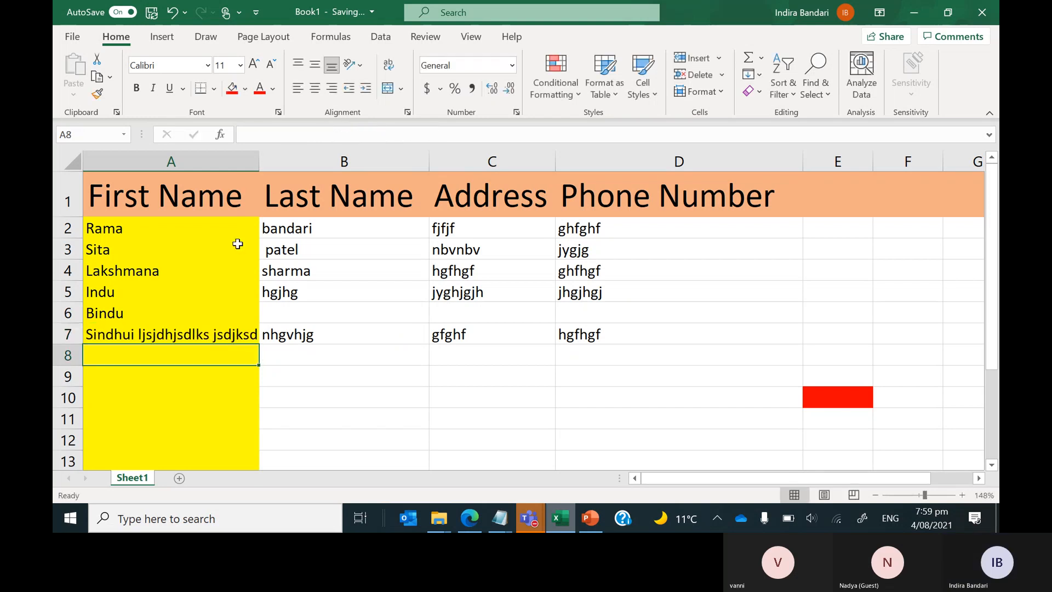
Replace the last name in B7 with 'Ritu', cutting off A7's long text.
left_click(204, 333)
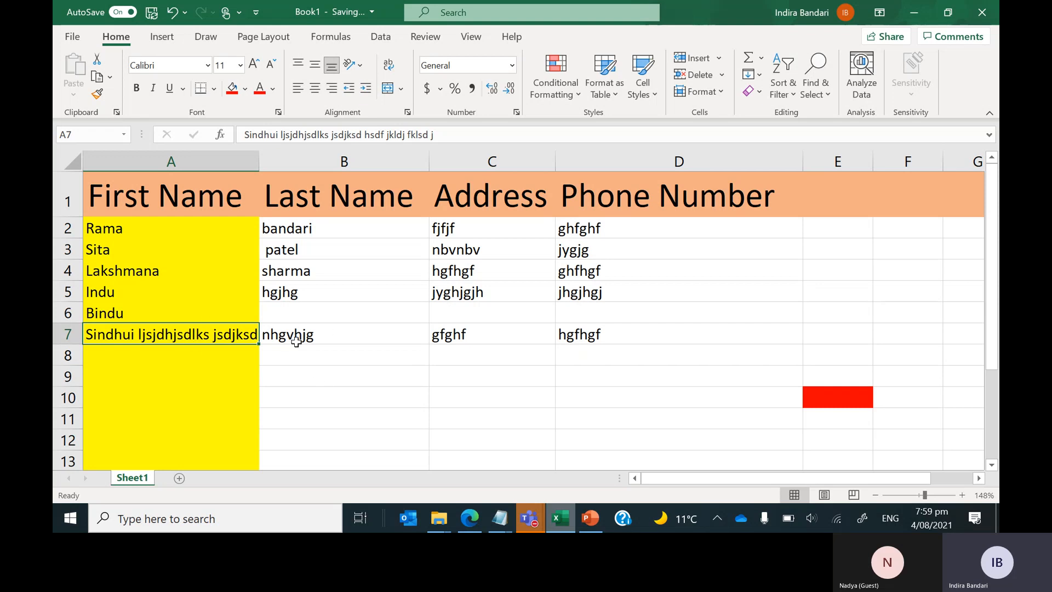
left_click(297, 342)
key("Delete")
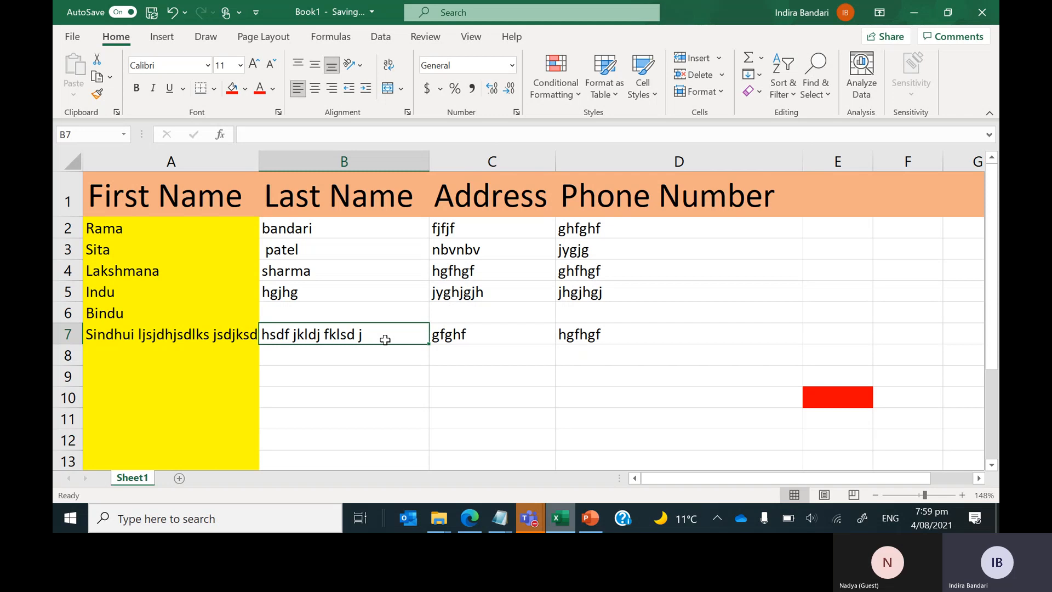
type("Ritu")
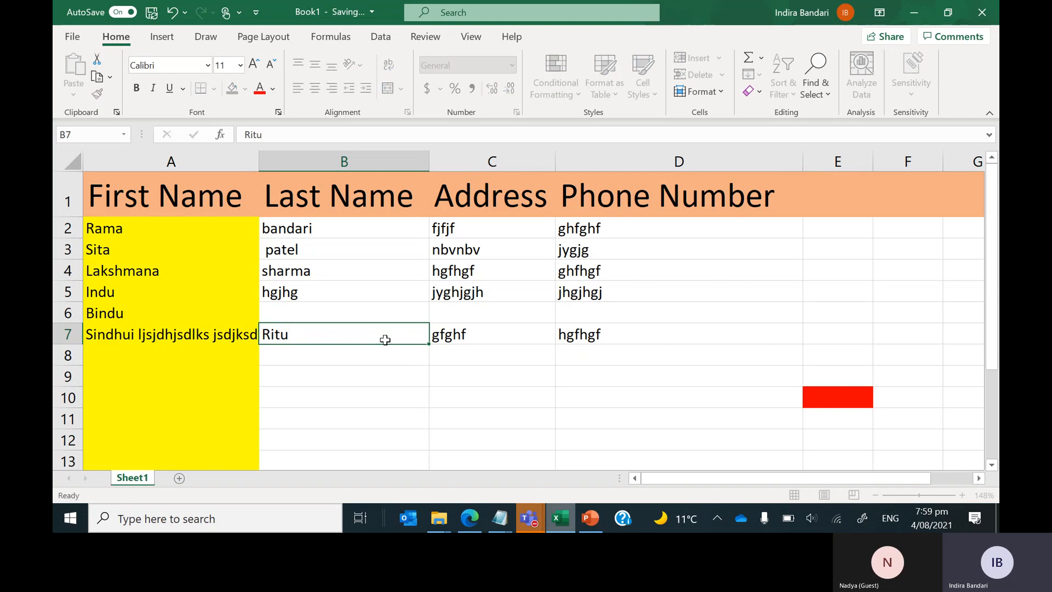
key("Return")
left_click(288, 335)
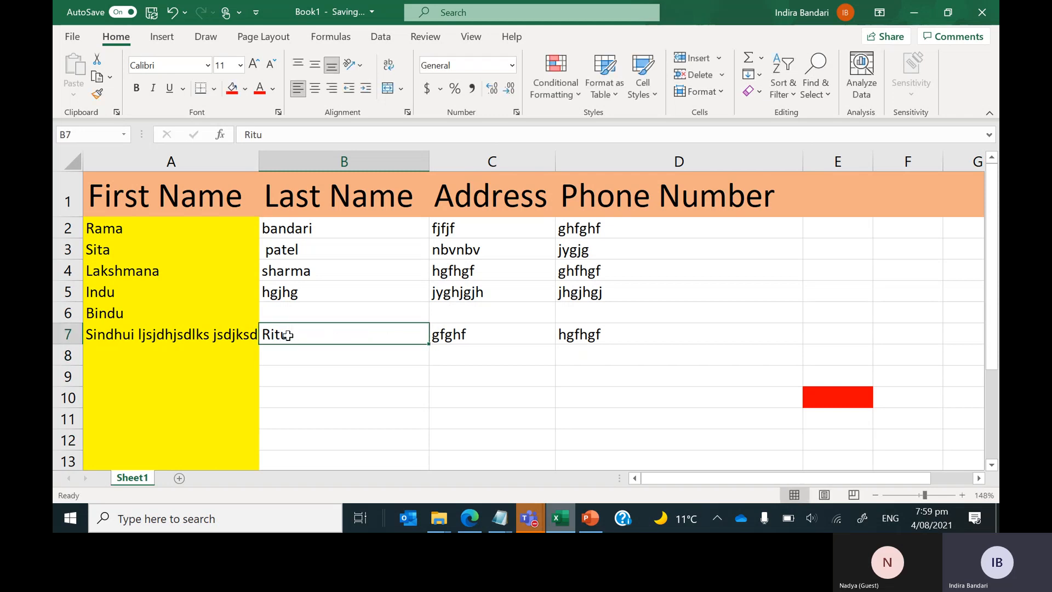
left_click(225, 335)
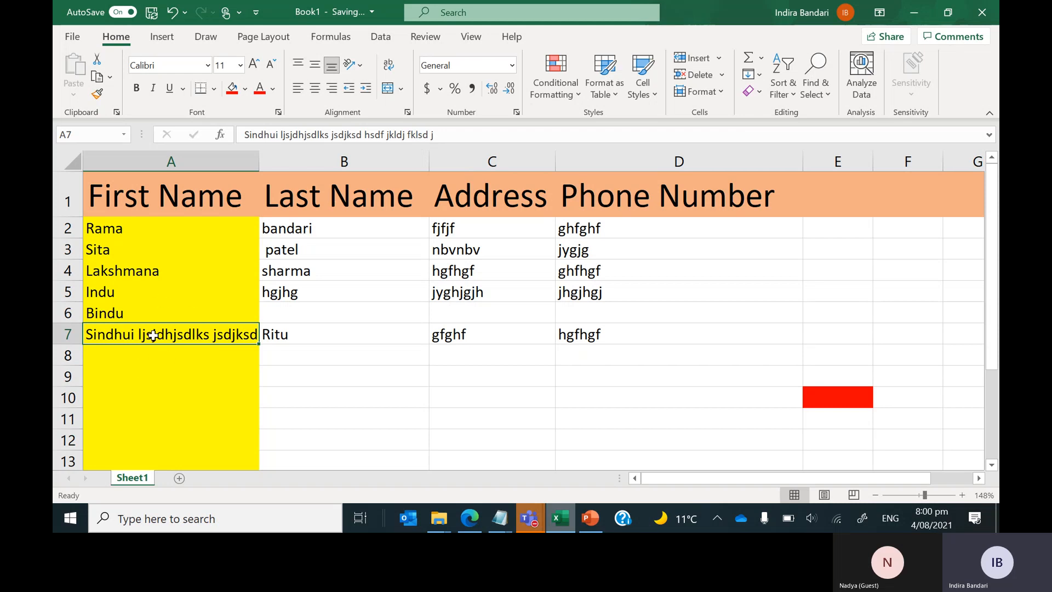
Change A7 to 'Roses are beautiful flowers.' and drag column A narrower.
type("Rose")
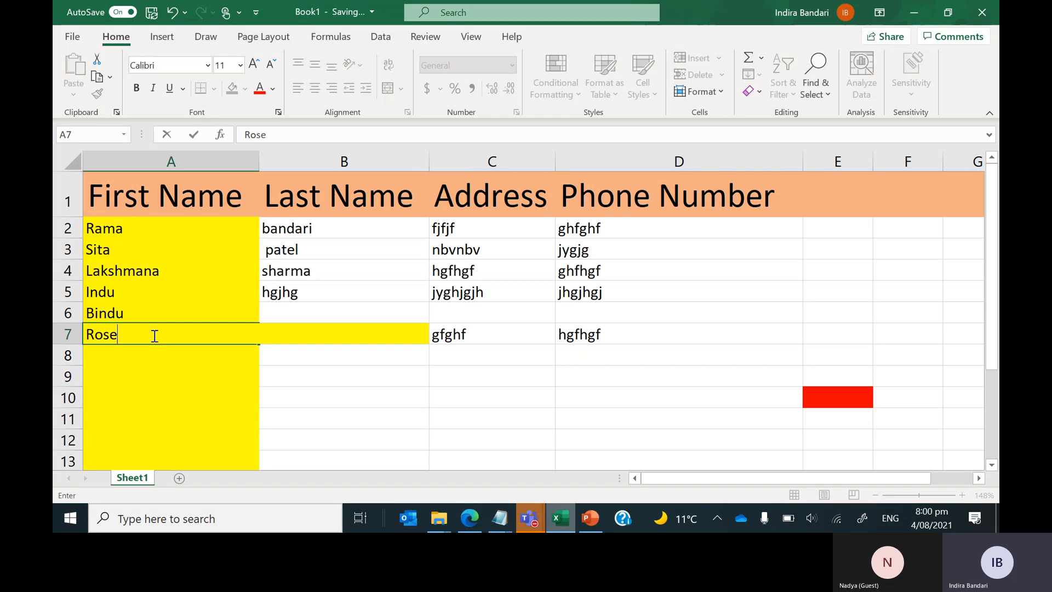
type("s are beautiful")
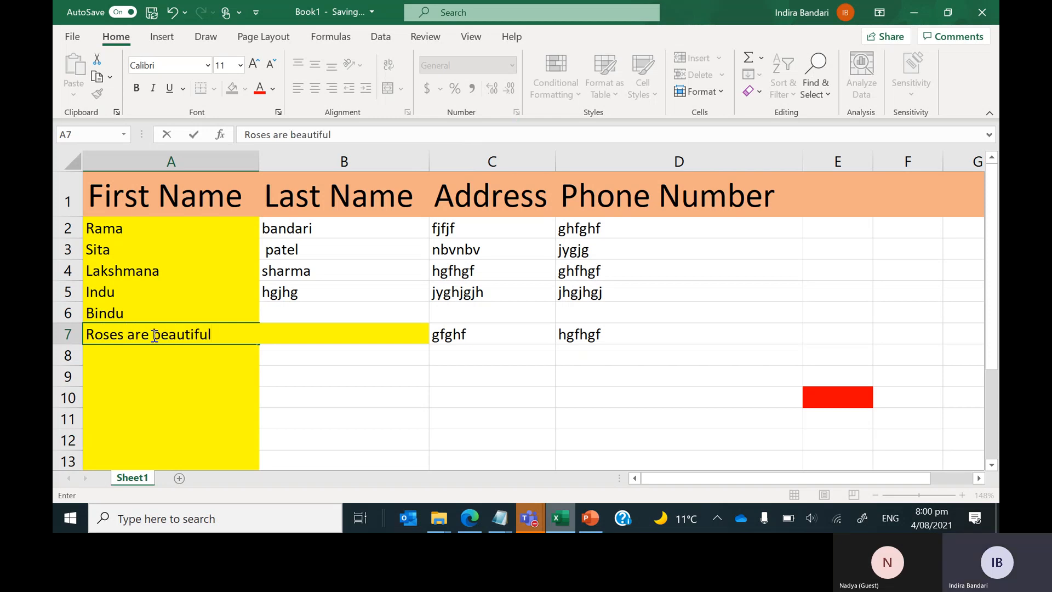
type(" flowers.")
key("Return")
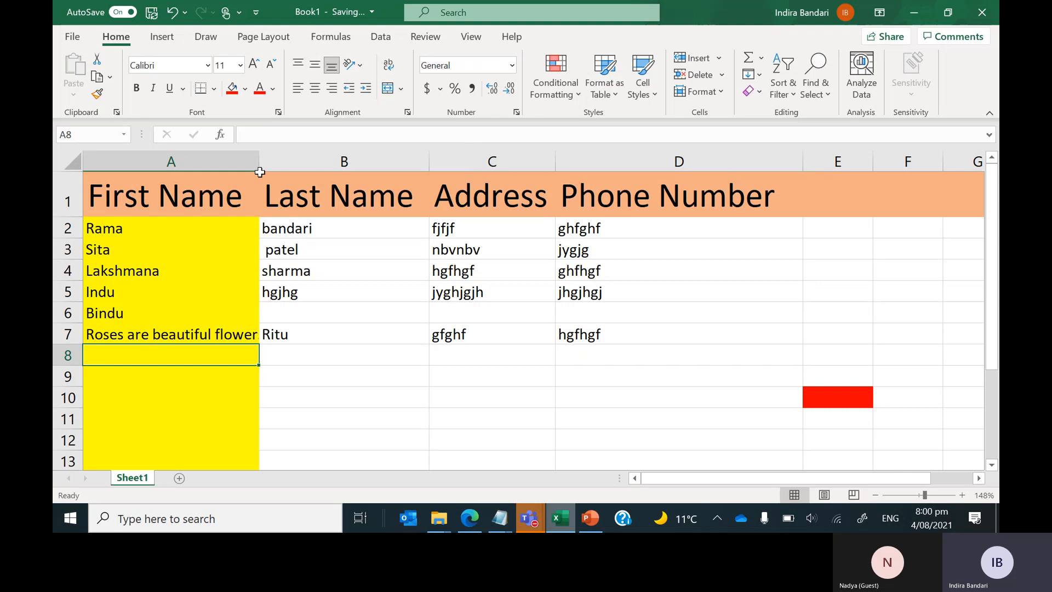
left_click_drag(258, 165, 212, 160)
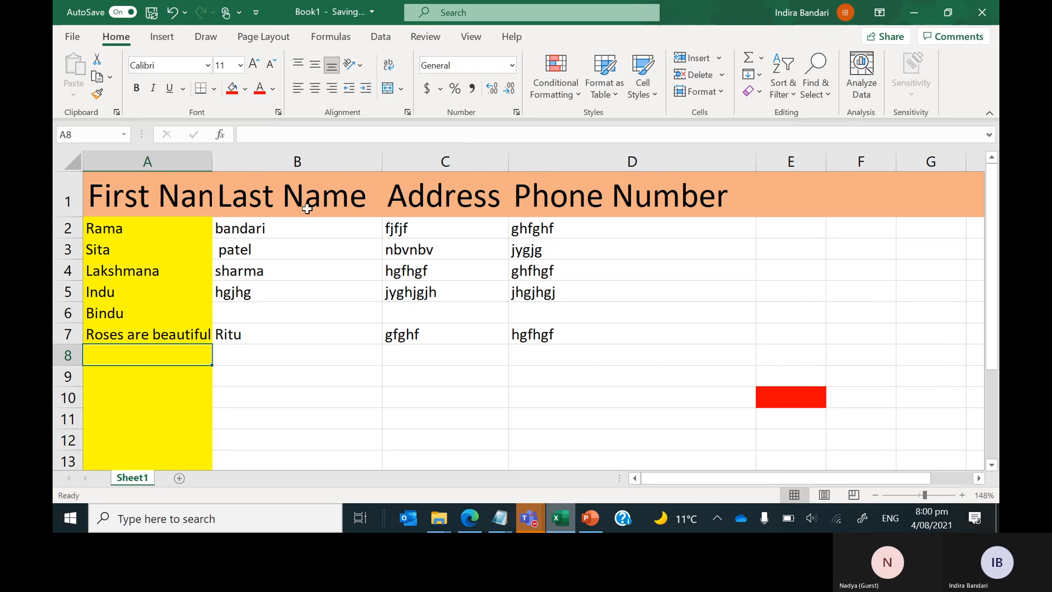
Select A7 and resize column A, first widening it, then pulling it partly back.
left_click(308, 376)
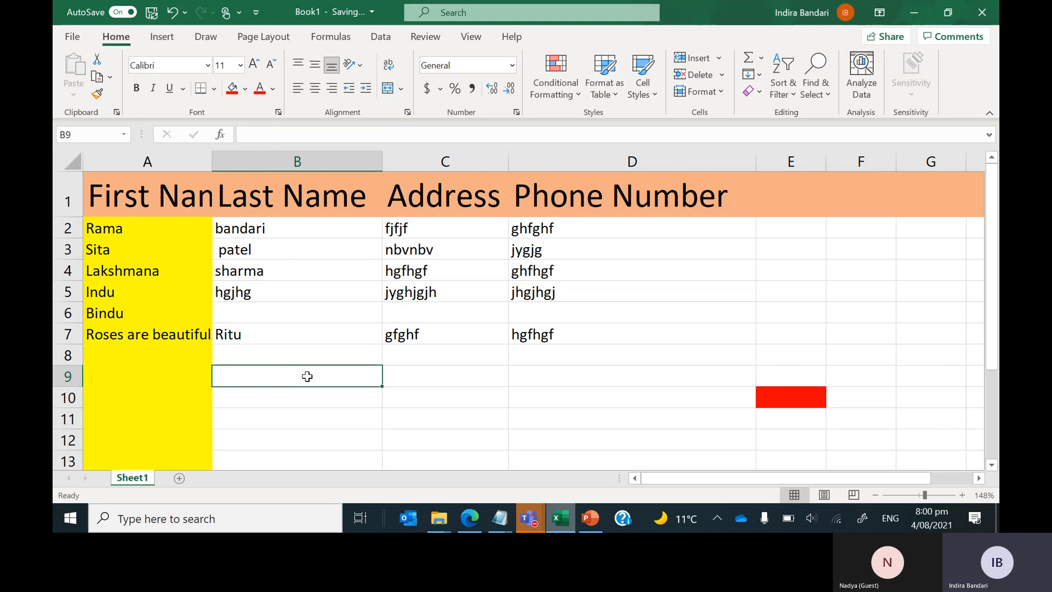
left_click(148, 334)
left_click_drag(213, 160, 212, 160)
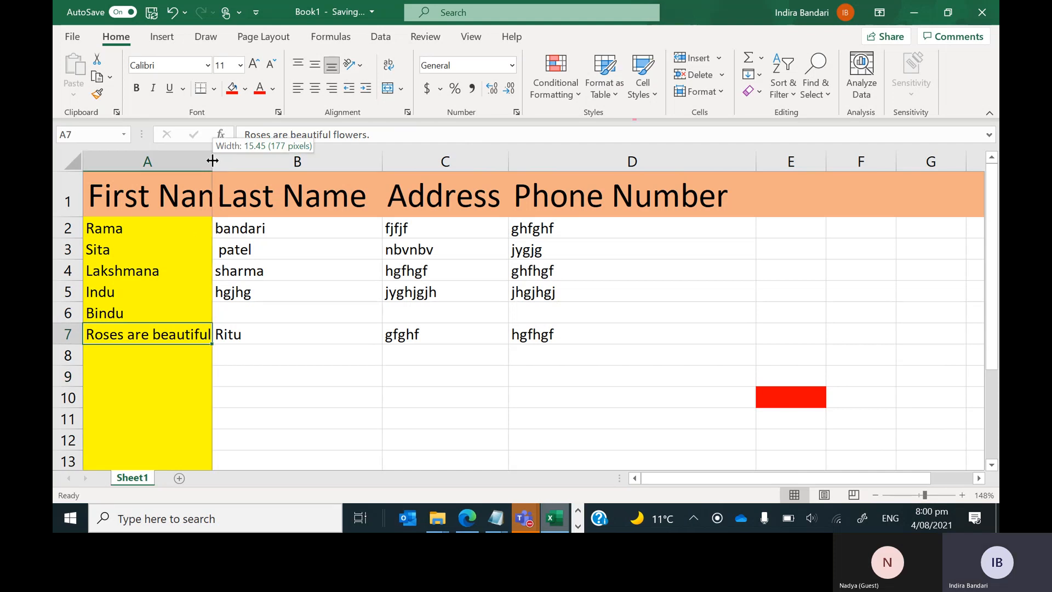
left_click_drag(213, 160, 296, 160)
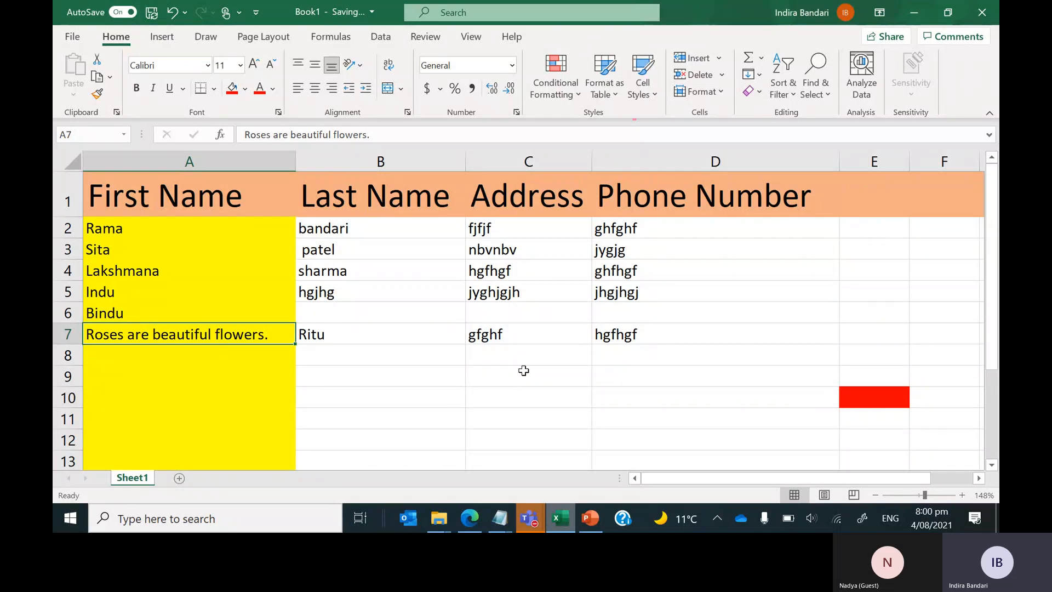
left_click_drag(296, 163, 228, 162)
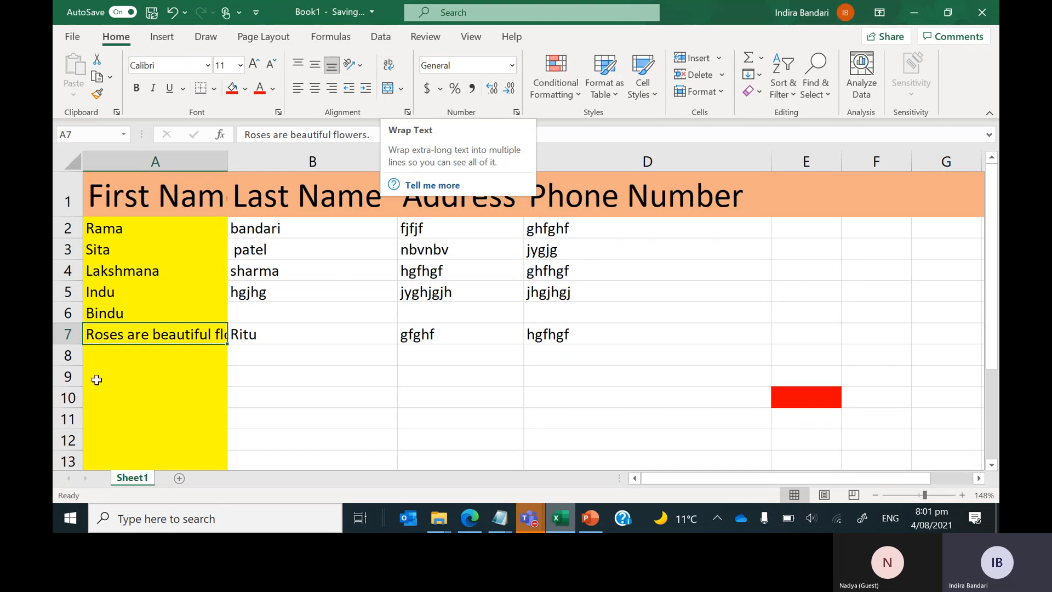
Turn on Wrap Text for A7 so 'Roses are beautiful flowers.' fits on two lines.
left_click(127, 399)
left_click(172, 335)
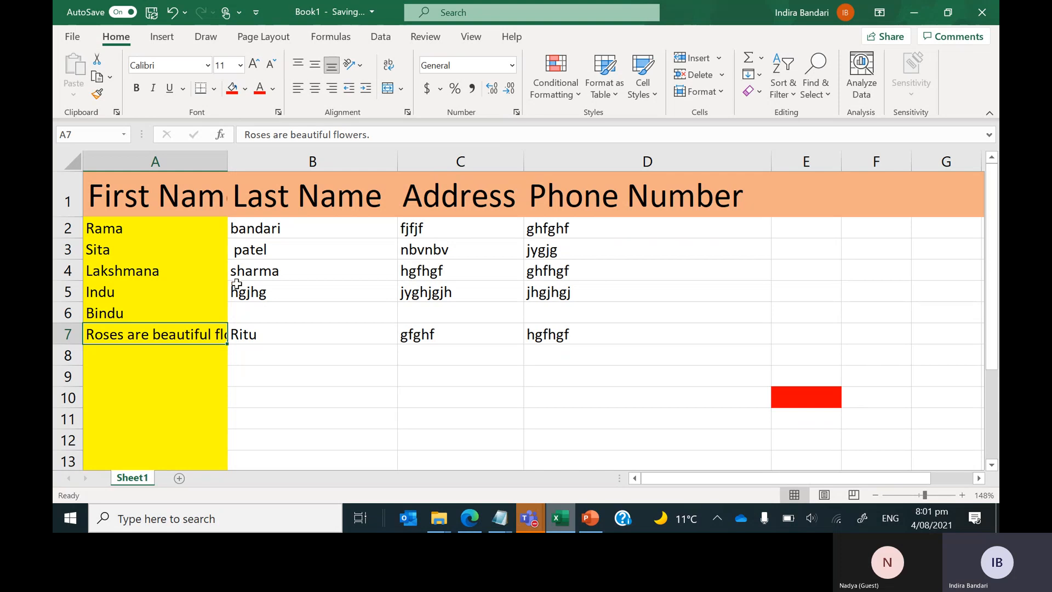
left_click(386, 68)
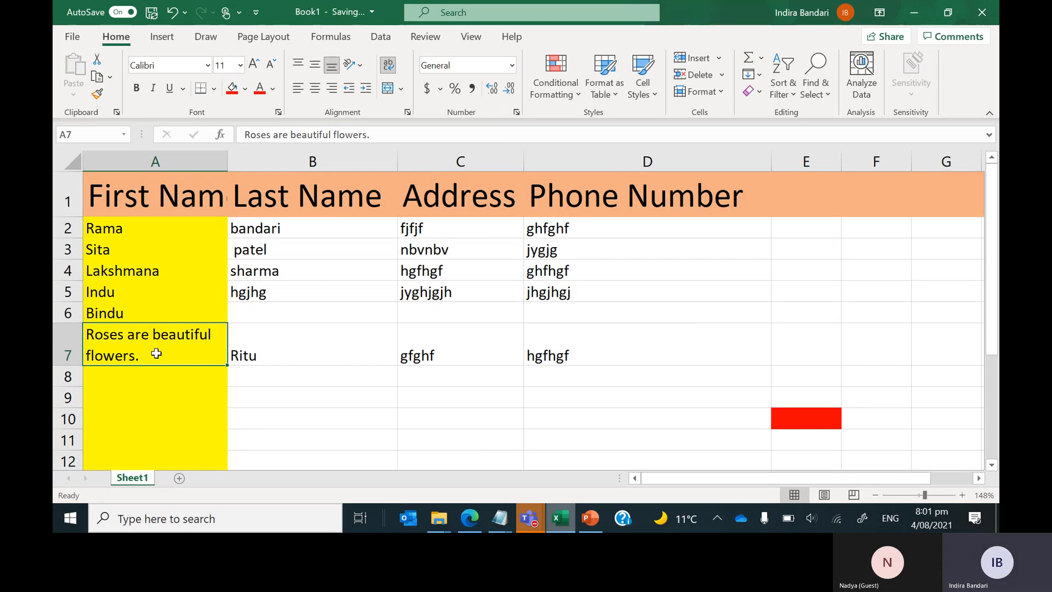
Append filler text 'kjsdhjksdhf sjkd hsjdkf hkjsd hsdjk fhd' to the end of A7's text.
left_click(391, 134)
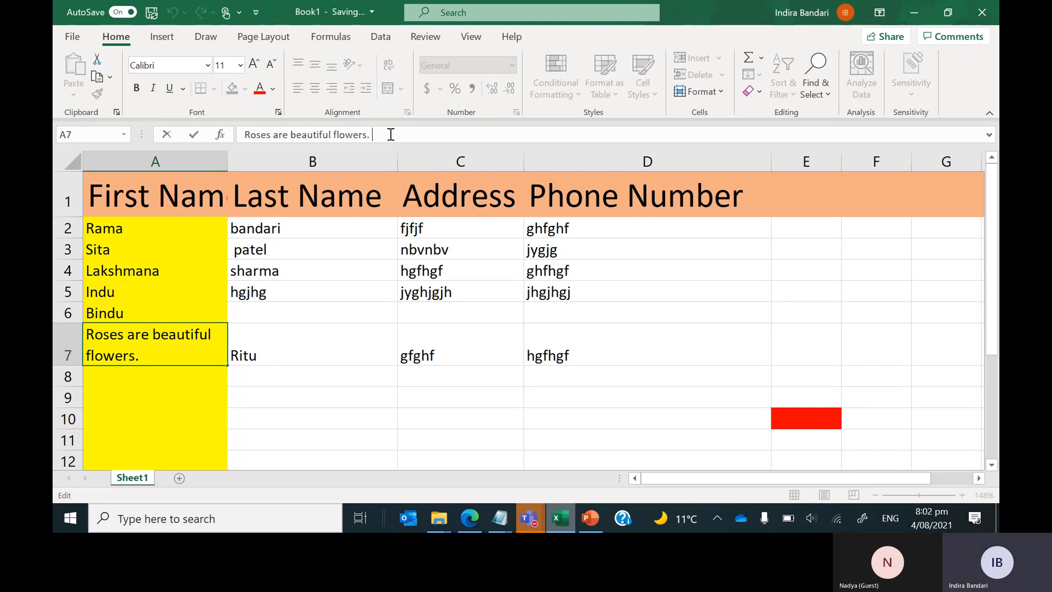
type("kjsdhjksdhf sjkd hsjdkf hkjsd hsdjk fhd")
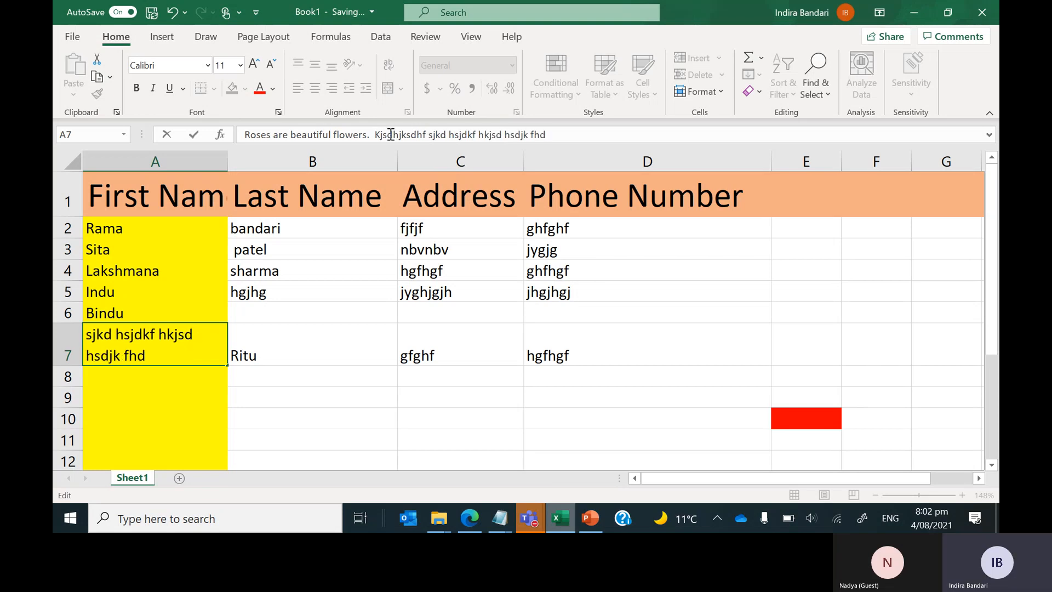
key("Return")
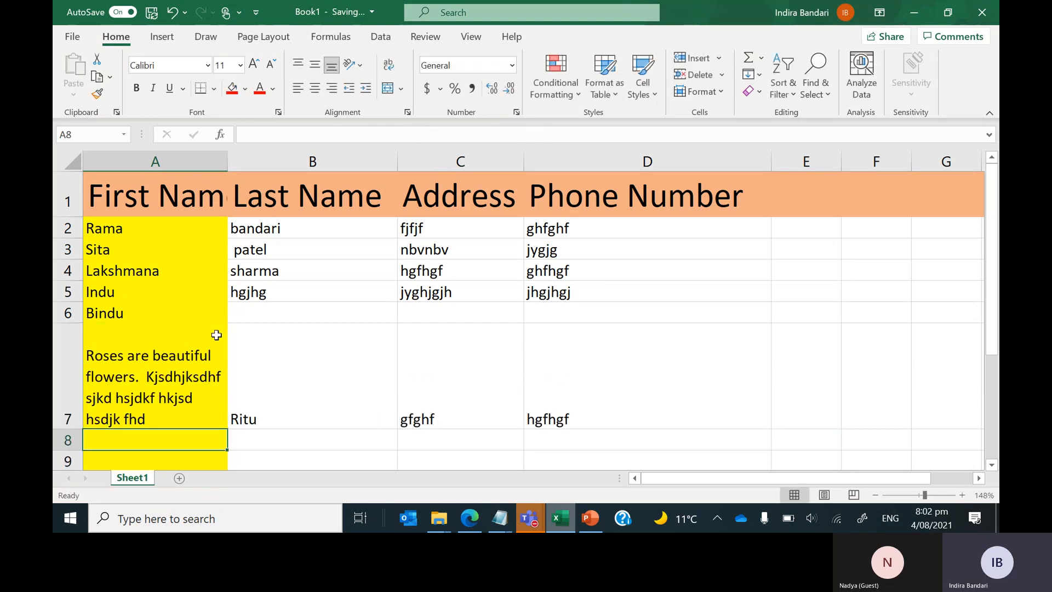
Move the filler words in A7 onto their own paragraph, separated by a blank line.
left_click(216, 335)
left_click(374, 135)
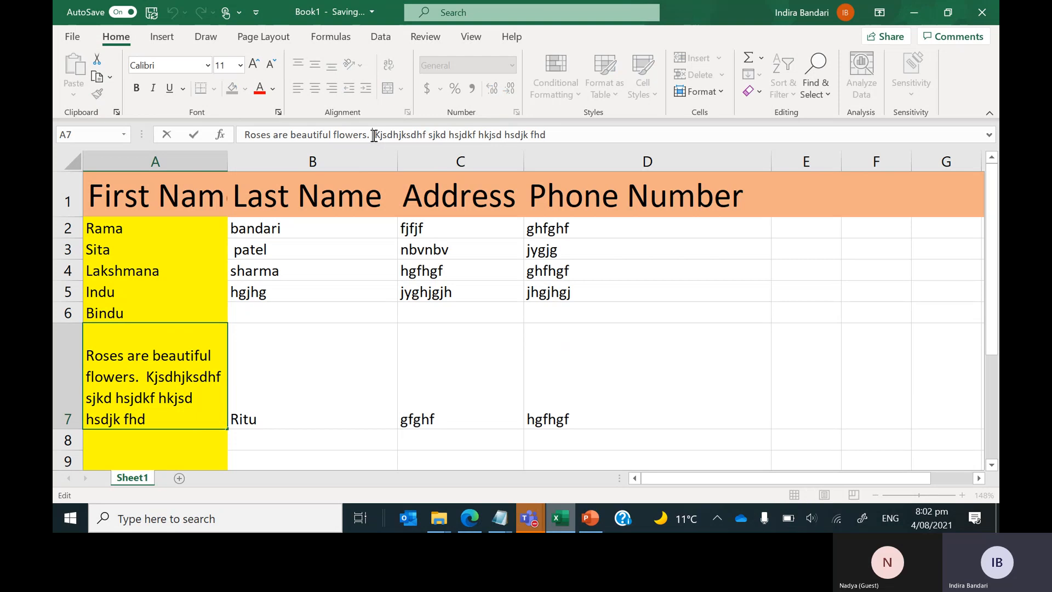
key("alt+Return")
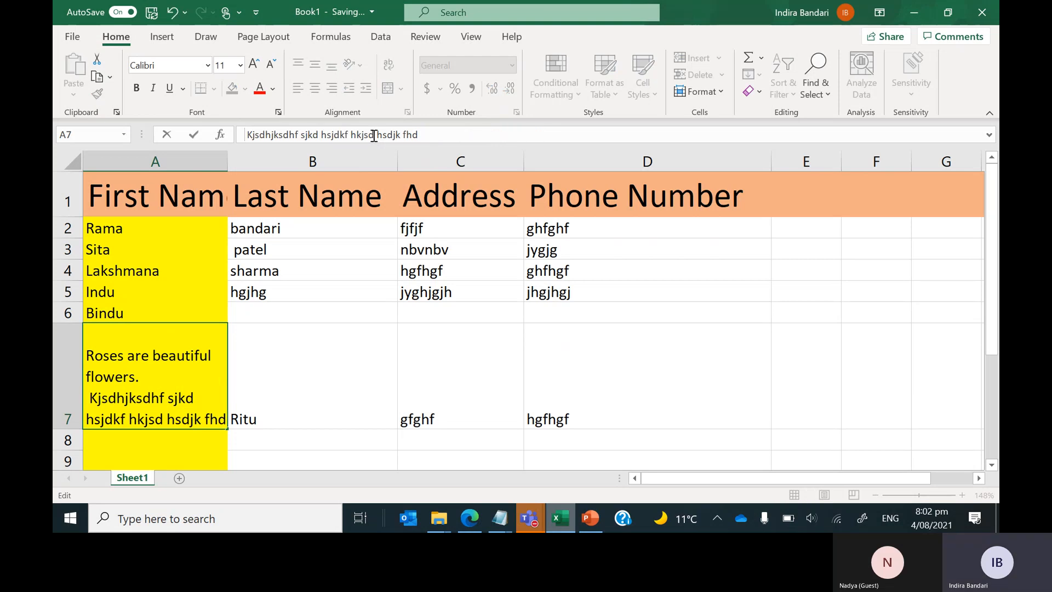
key("Delete")
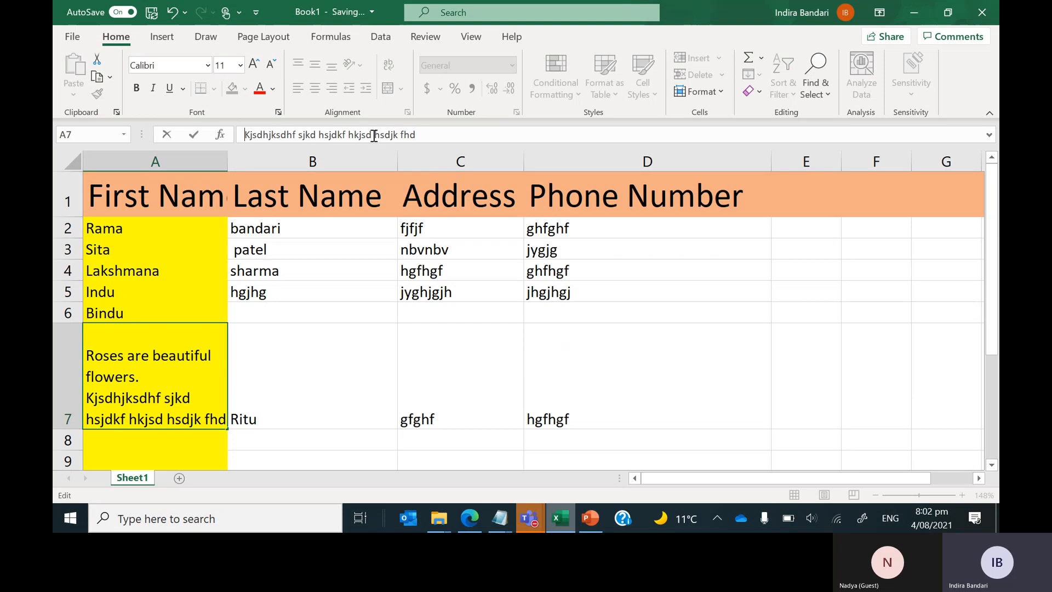
key("alt+Return")
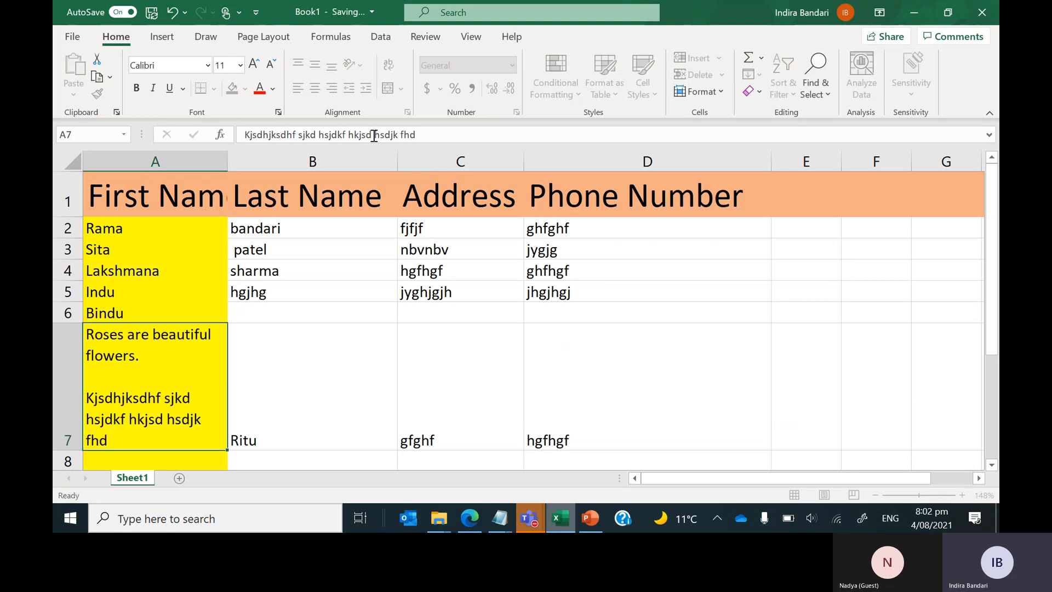
key("Return")
left_click(175, 344)
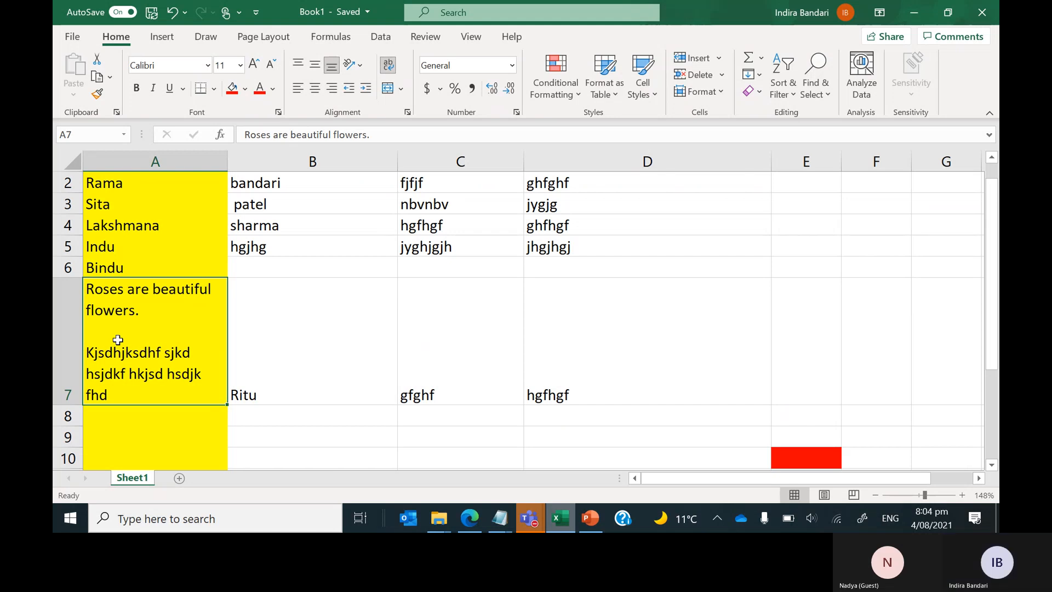
Overwrite A7's filler paragraph in-cell with 'Bharatiya Mandir is very helpful in helping migrants.'.
double_click(110, 356)
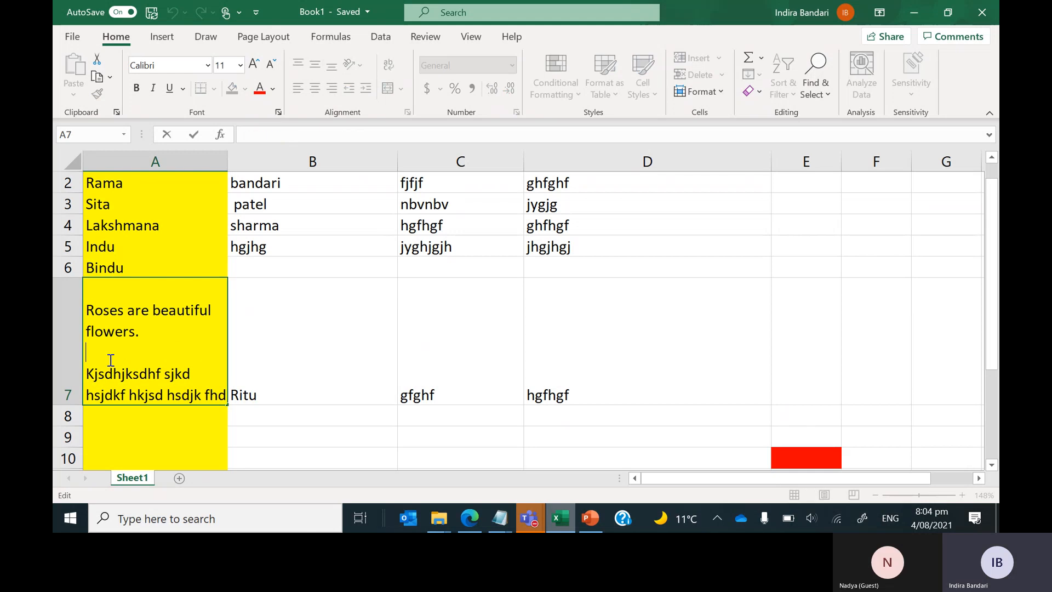
left_click_drag(88, 374, 262, 426)
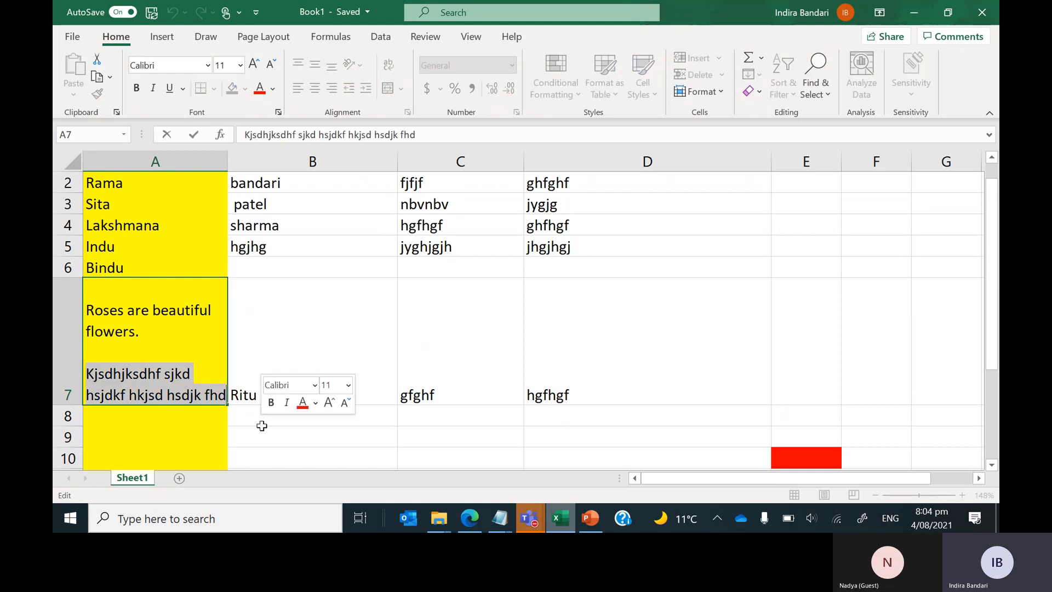
type("Bharat")
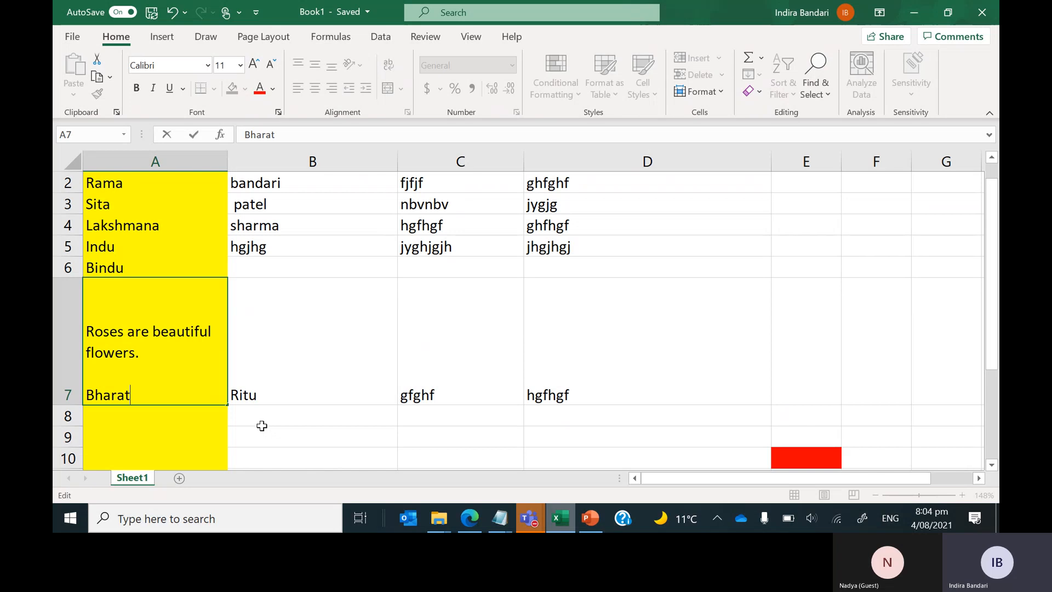
type("iya Man")
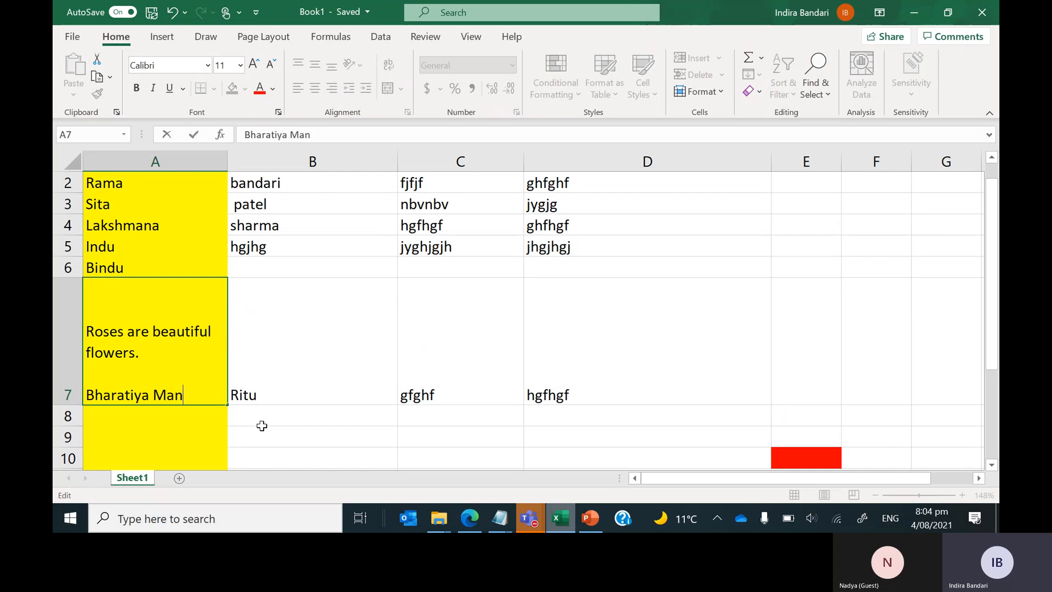
type("dir is very")
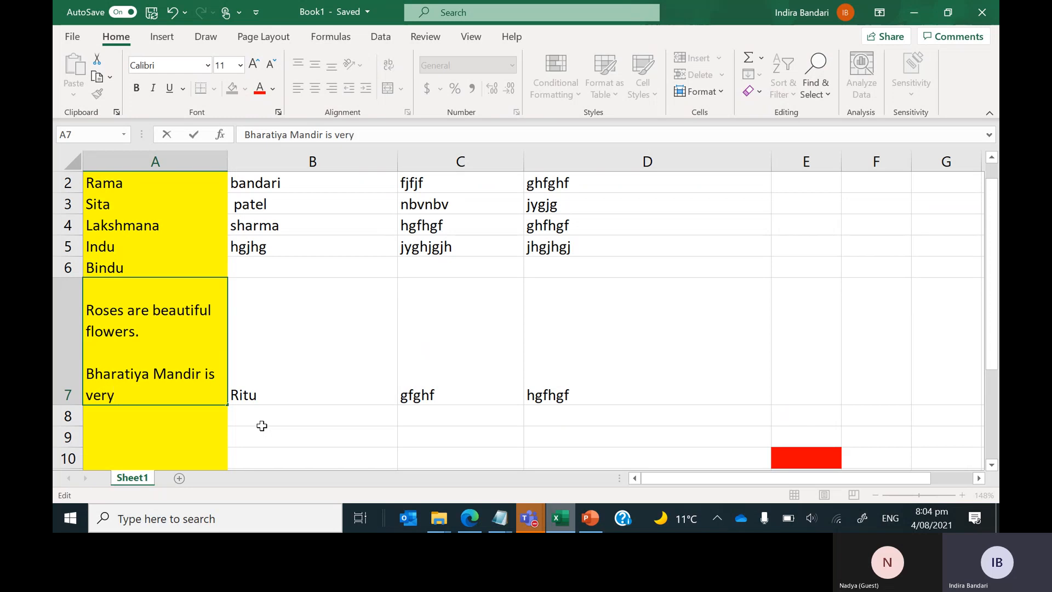
type(" helpful i")
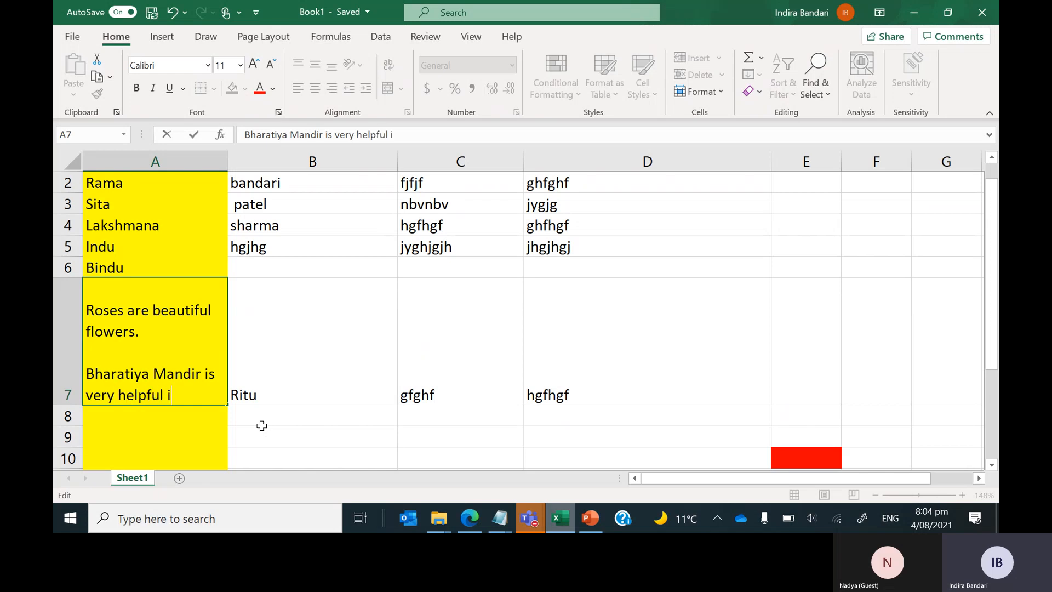
type("n helping migrants.")
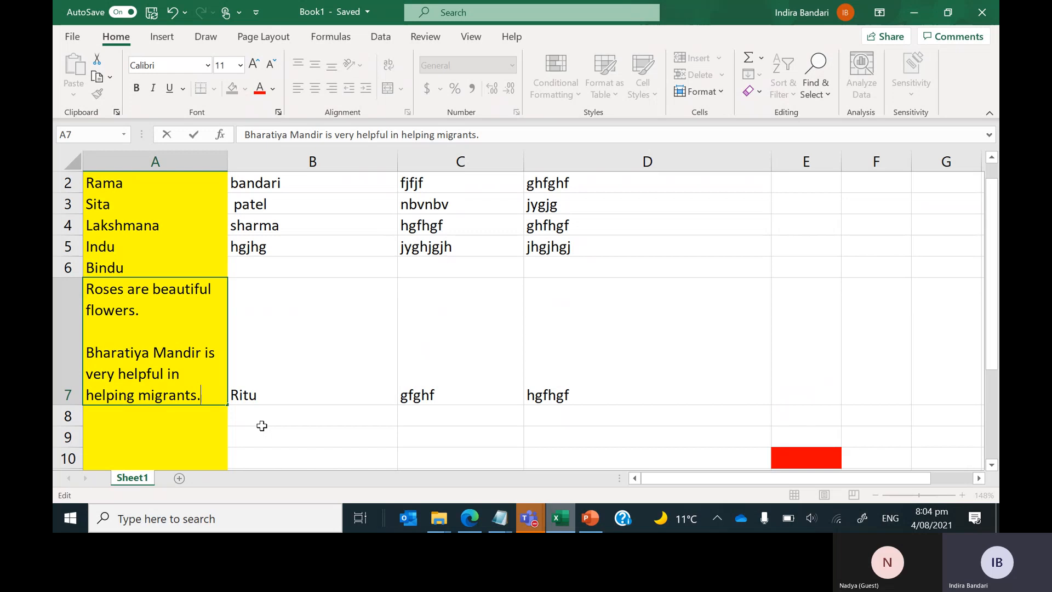
key("Return")
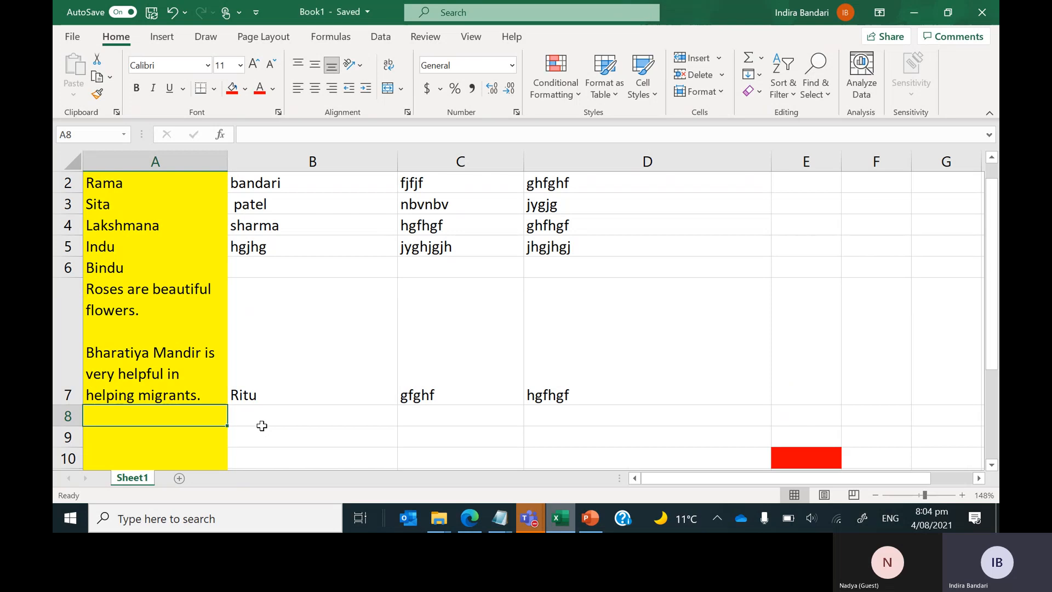
left_click(133, 313)
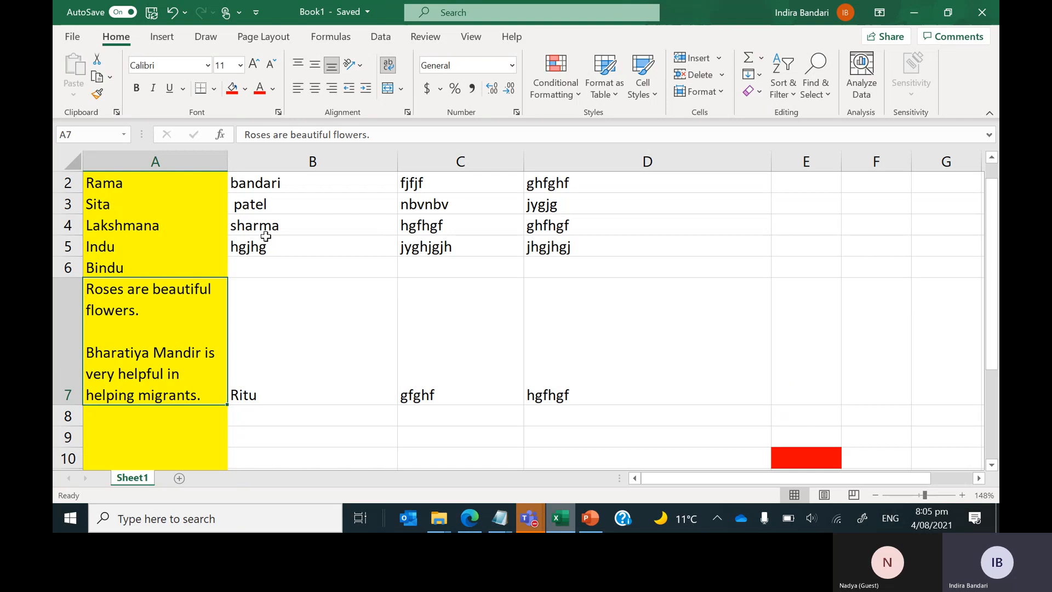
Expand the formula bar to show all of A7's lines, then select cell B7.
left_click(748, 137)
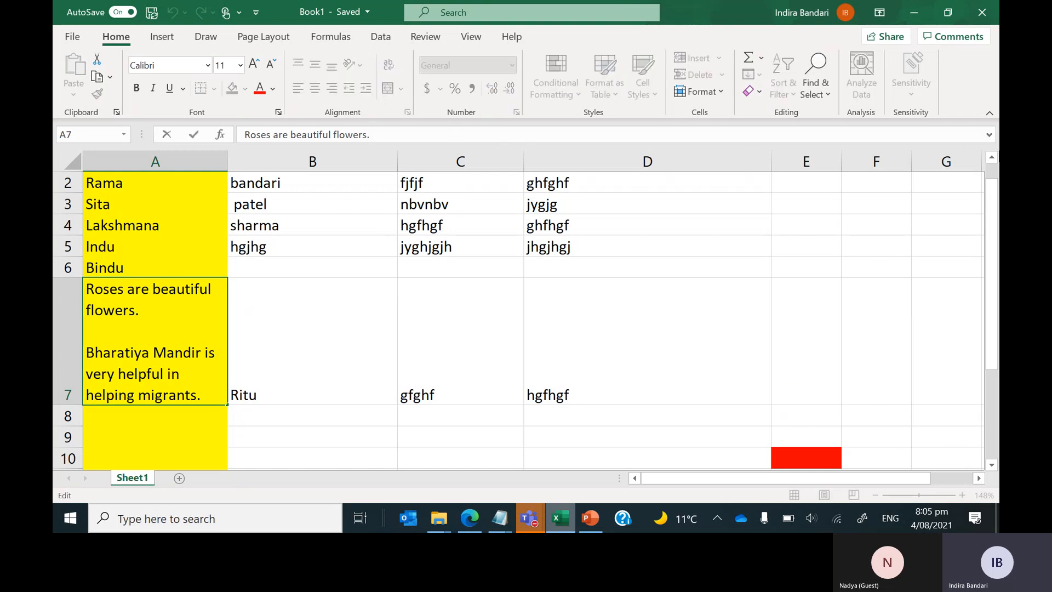
left_click(989, 135)
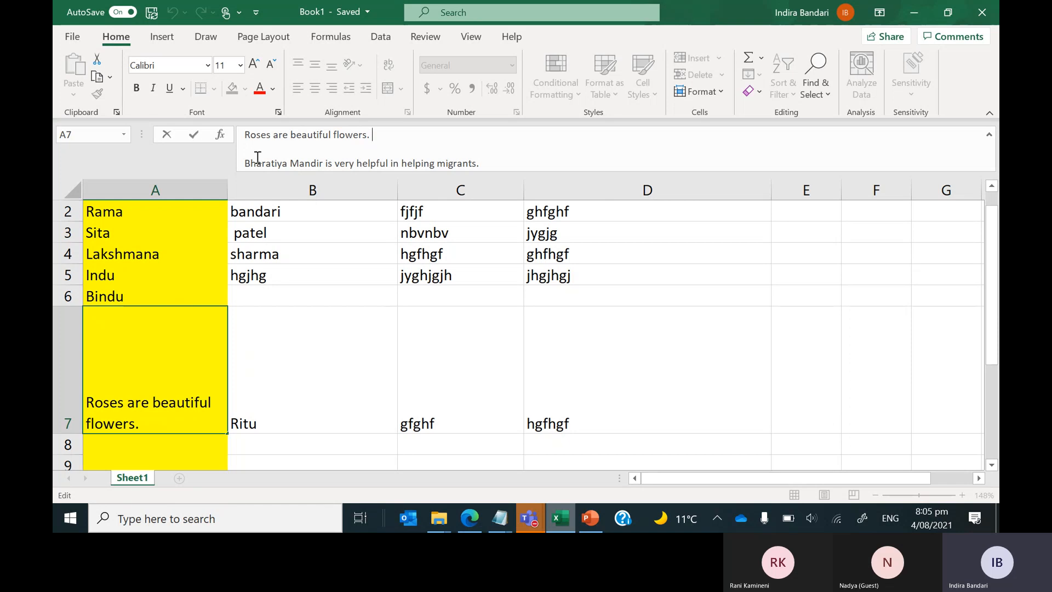
key("Return")
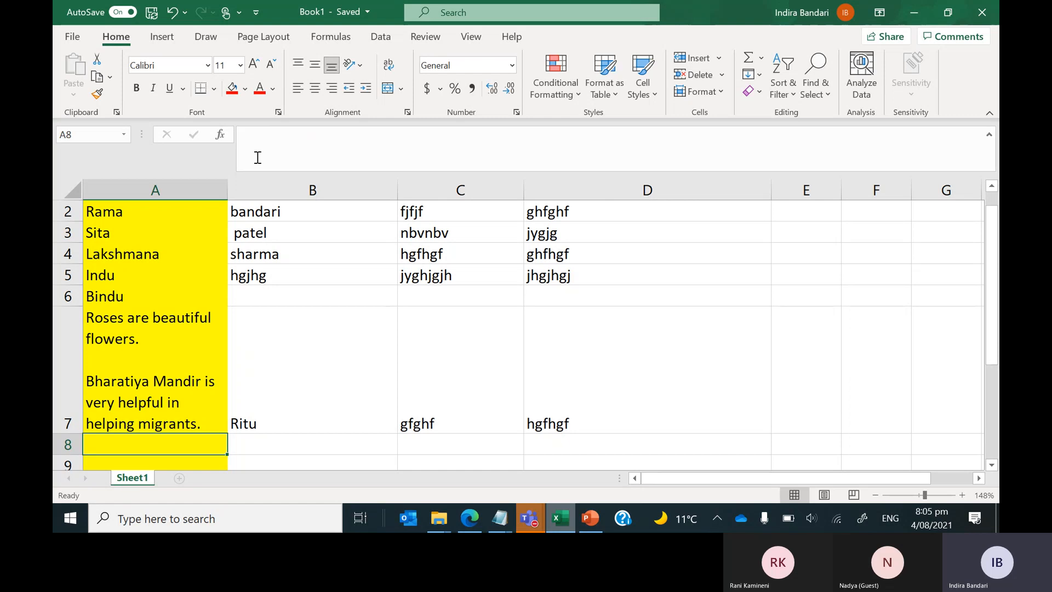
key("Up")
key("Right")
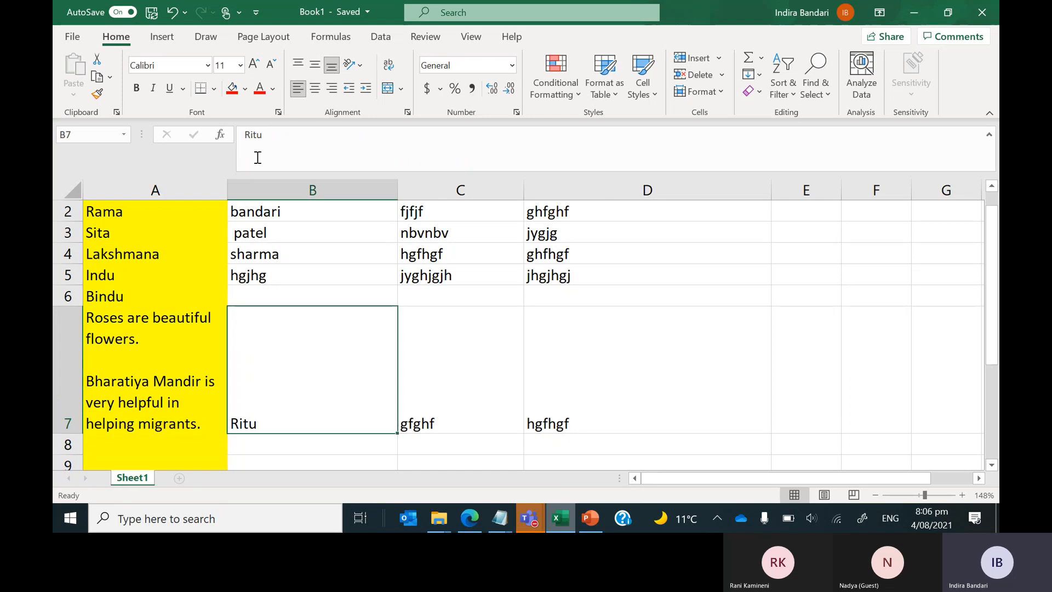
Type 'the eagle flew across the sea' into cell B7.
type("t")
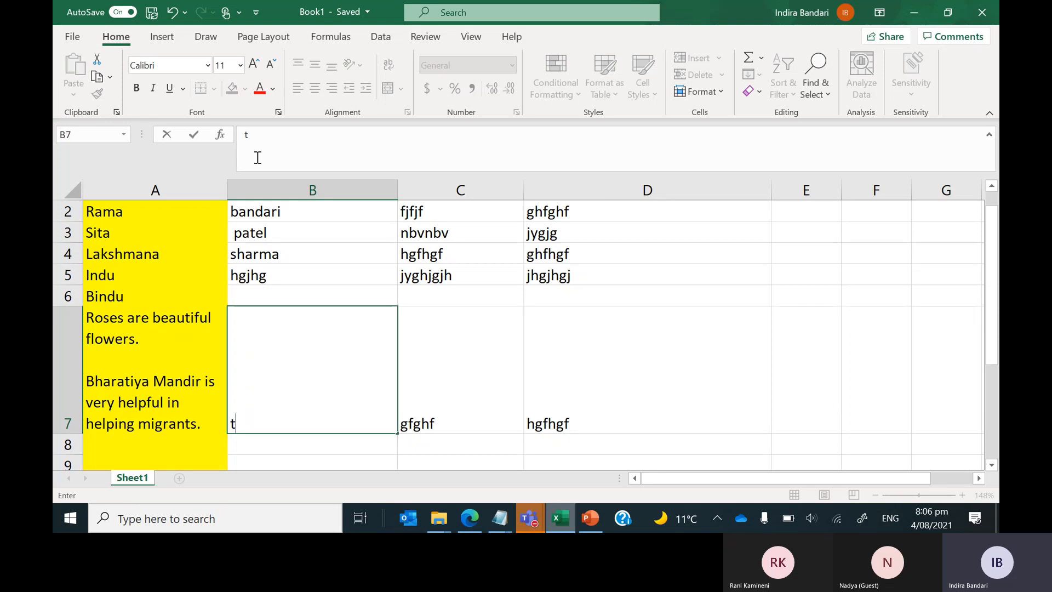
type("he")
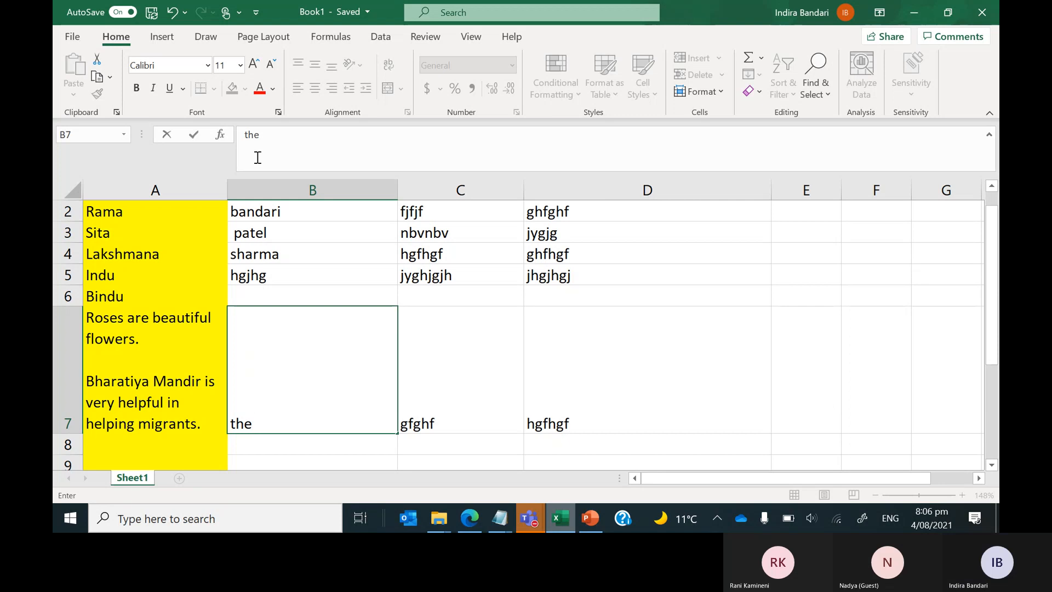
type("eagle fl")
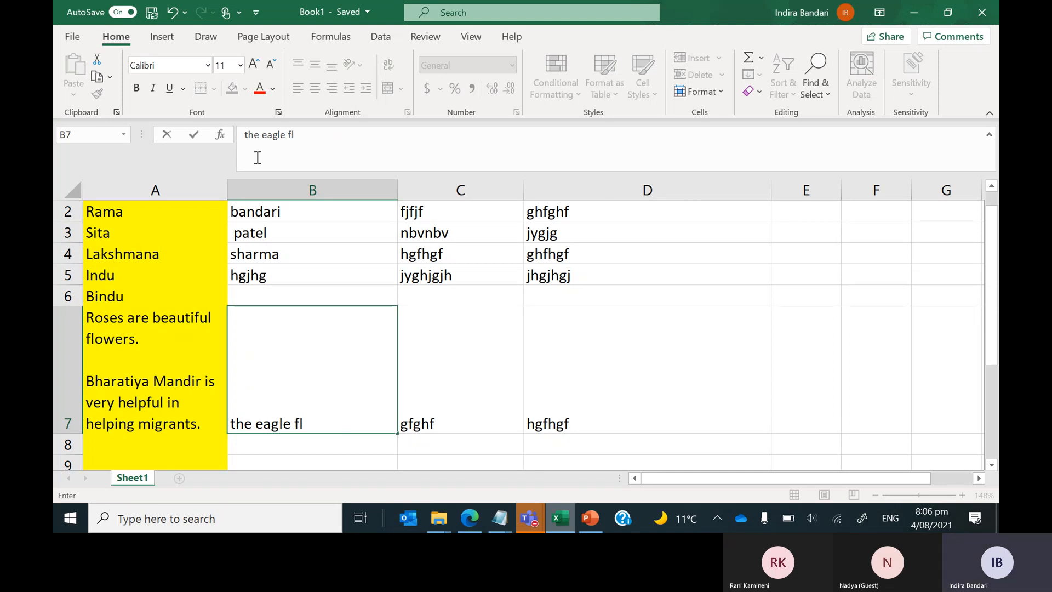
type("ew a")
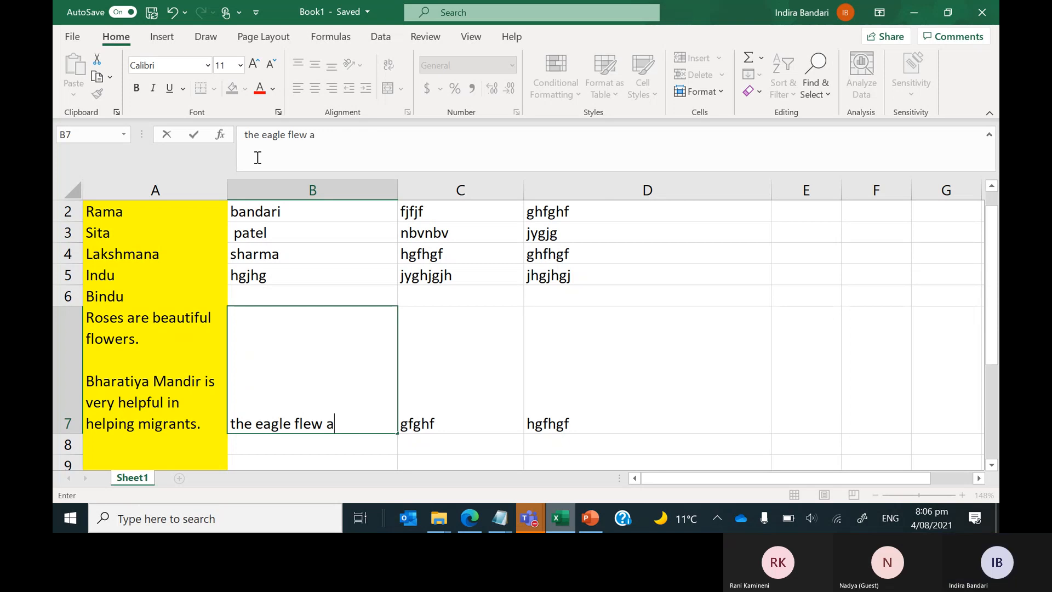
type("cr o")
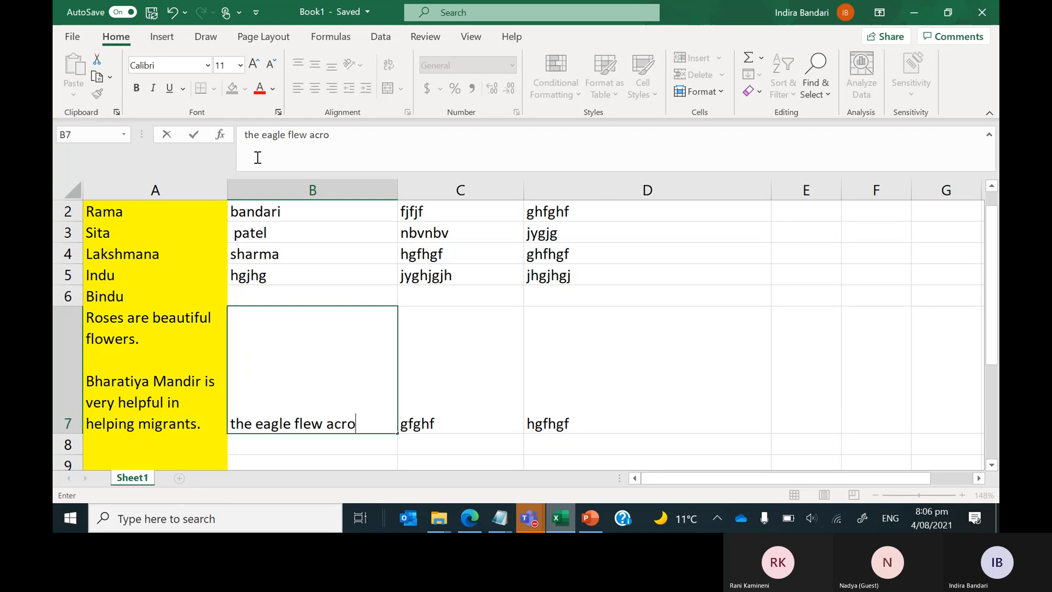
type("ss")
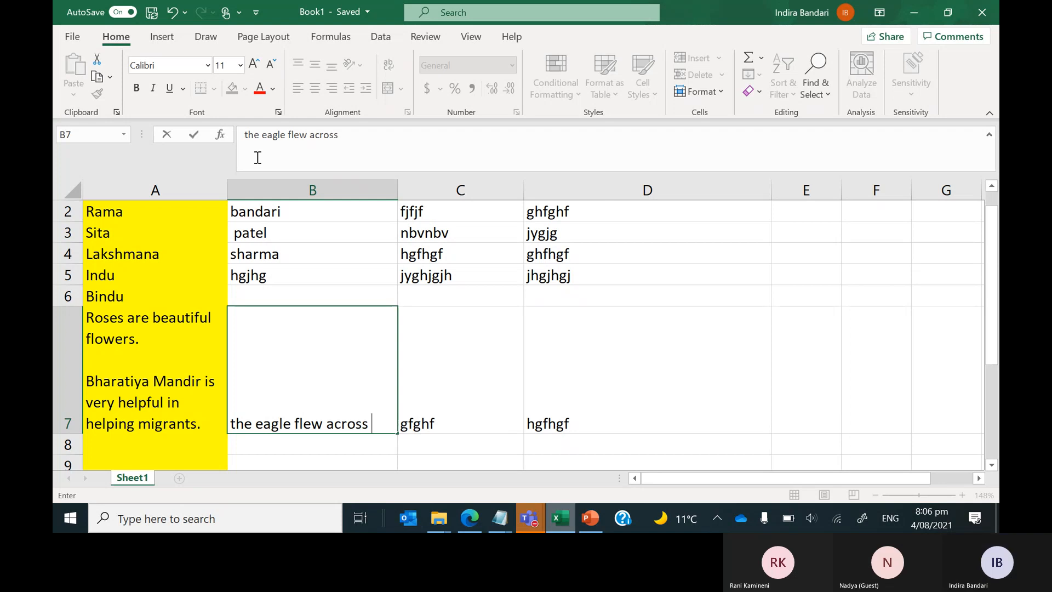
type(" the")
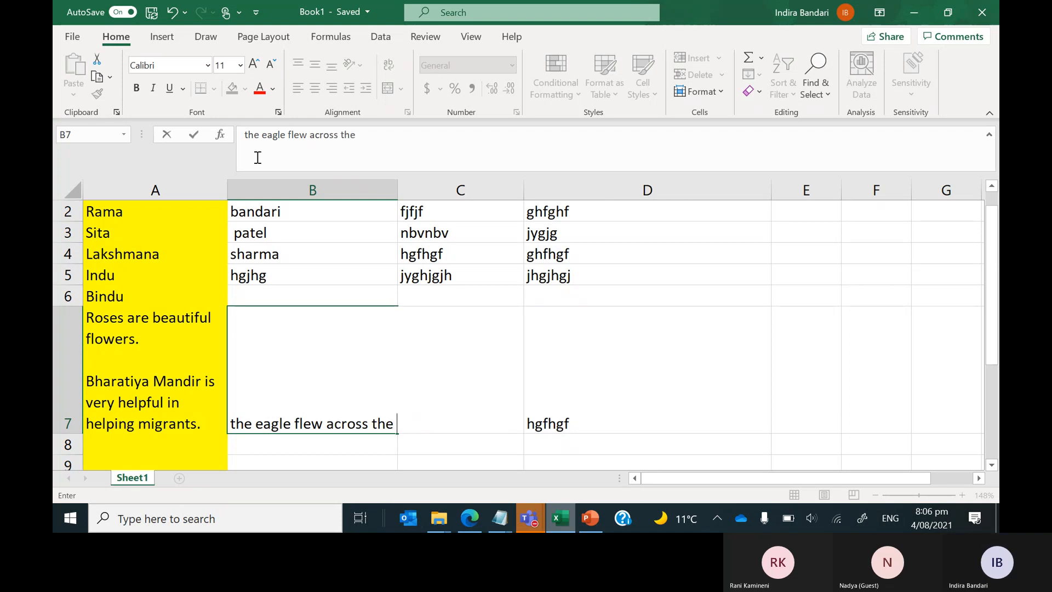
type(" sea")
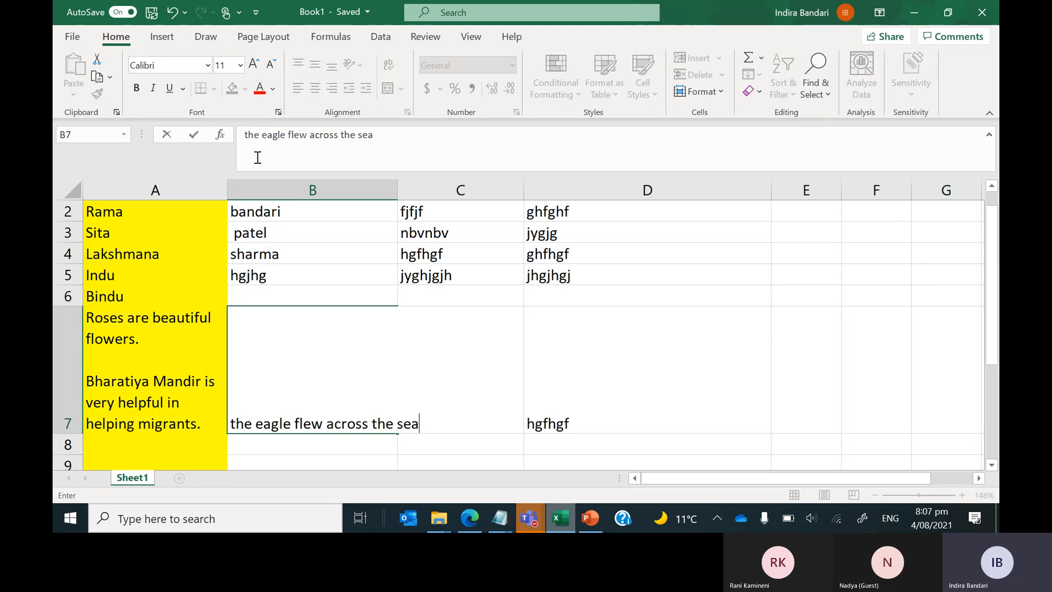
Continue B7's sentence with 'it had no friend.', correcting a stray letter b.
type("it had")
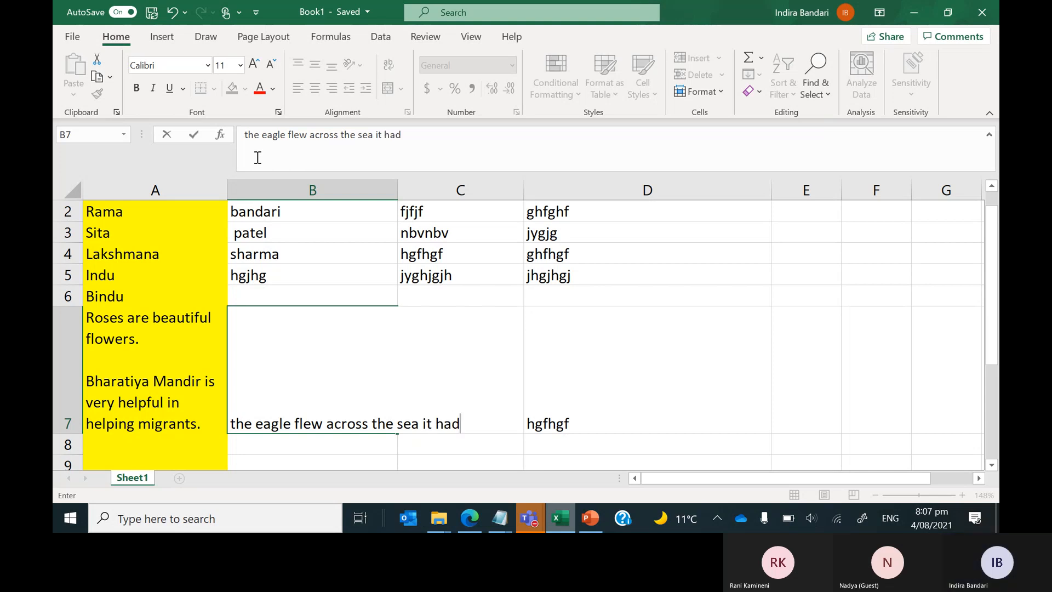
type(" no b")
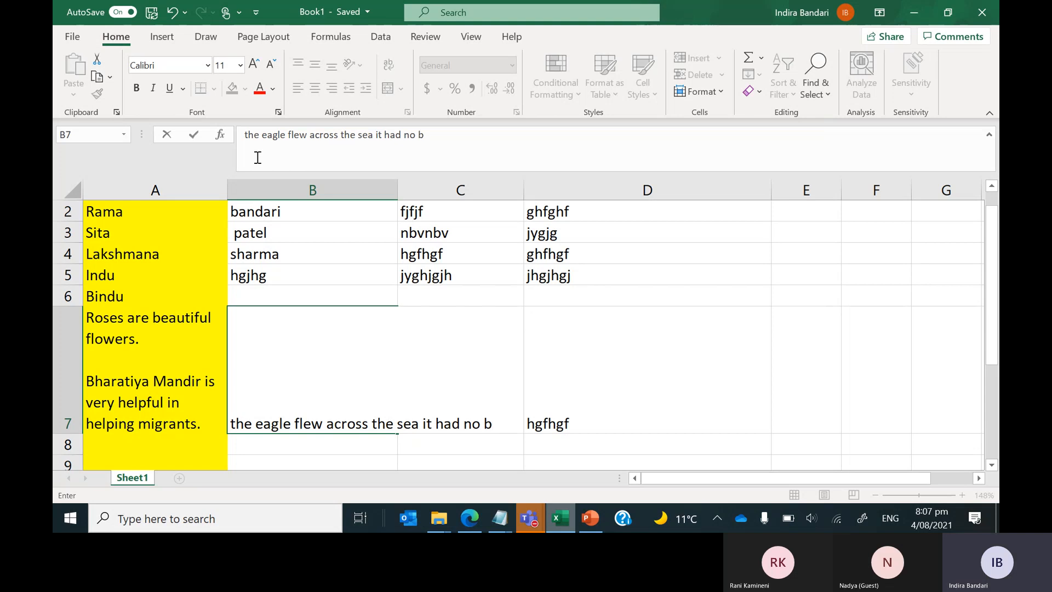
key("BackSpace")
type("friend")
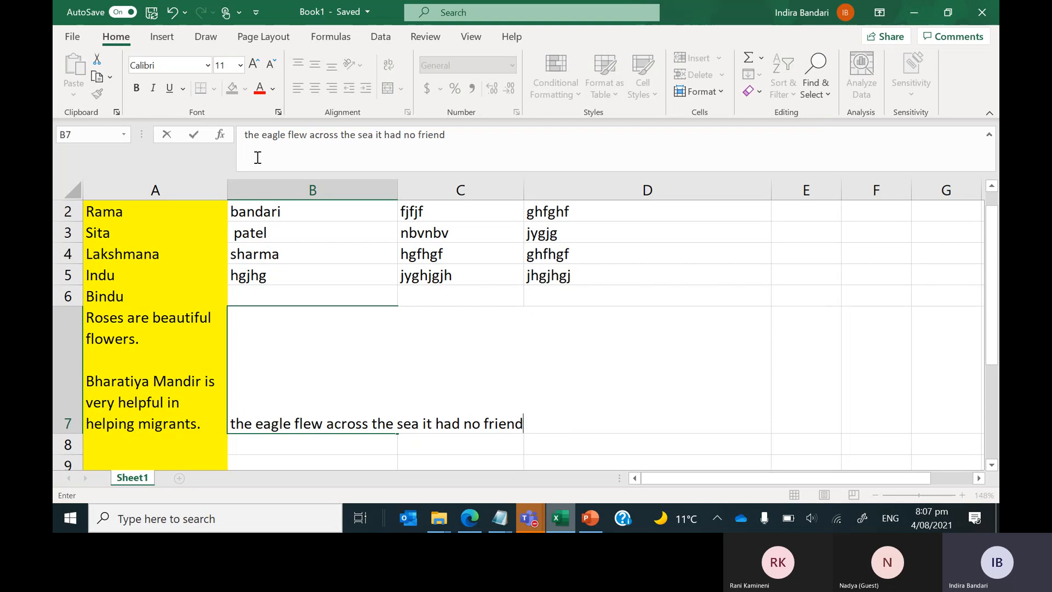
type(".")
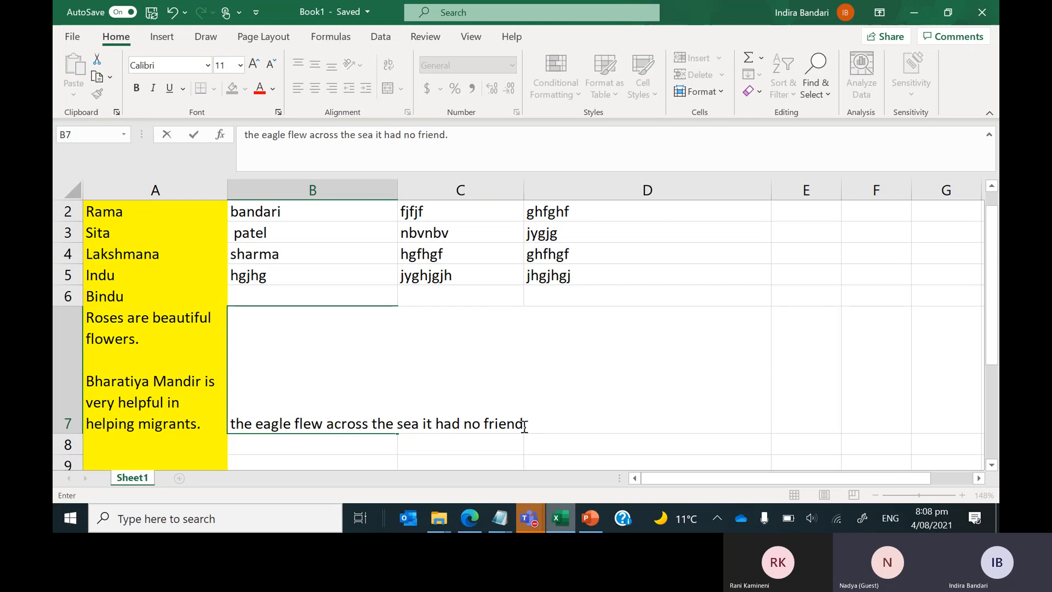
Erase the eagle sentence from B7 and type 'i am hungry' in its place.
key("BackSpace")
key("BackSpace")
key("BackSpace")
key("BackSpace")
key("BackSpace")
key("BackSpace")
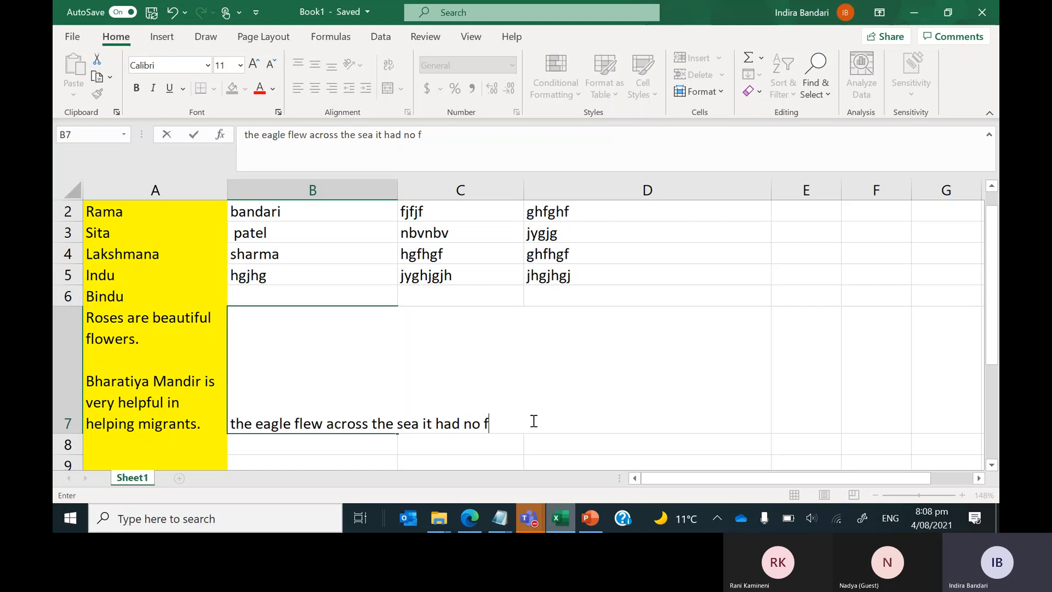
key("BackSpace")
key("BackSpace")
key("BackSpace")
key("BackSpace")
key("BackSpace")
key("BackSpace")
key("BackSpace")
key("BackSpace")
key("BackSpace")
key("BackSpace")
key("BackSpace")
key("BackSpace")
key("BackSpace")
key("BackSpace")
key("BackSpace")
key("BackSpace")
key("BackSpace")
key("BackSpace")
key("BackSpace")
key("BackSpace")
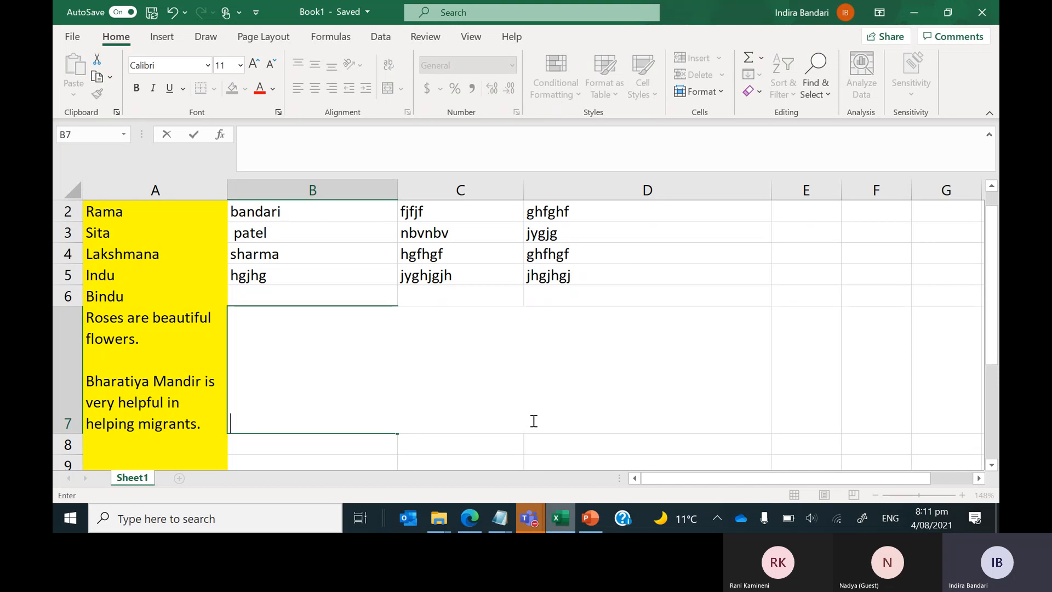
type("t")
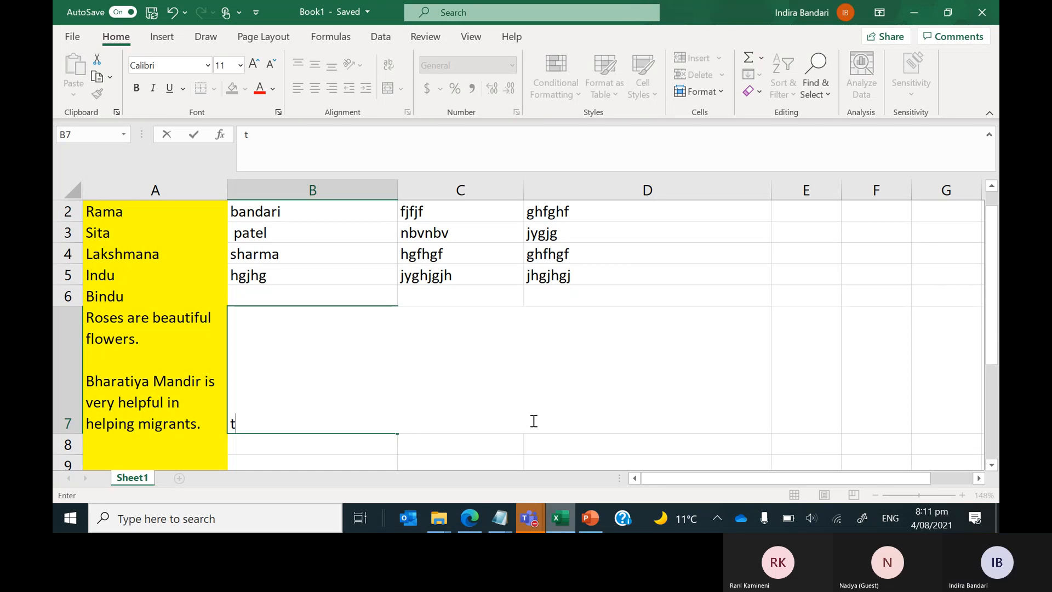
key("BackSpace")
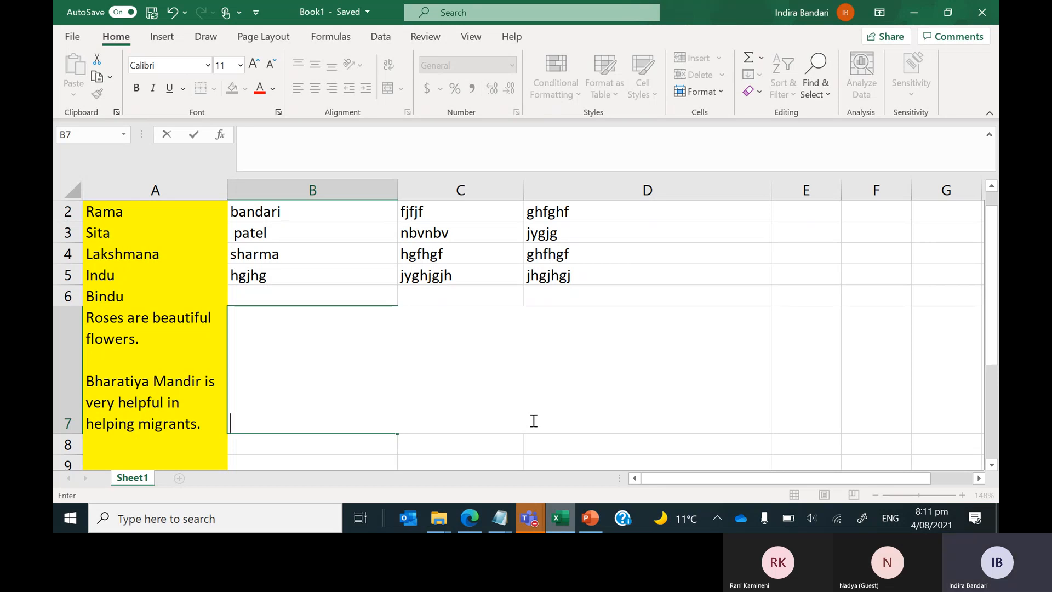
type("i a")
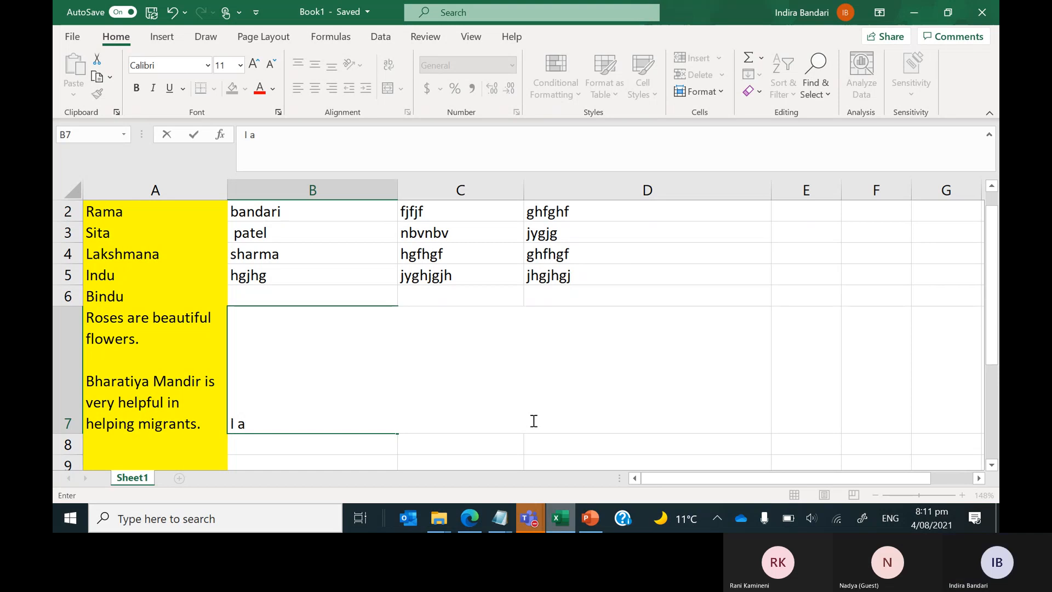
type("m hu")
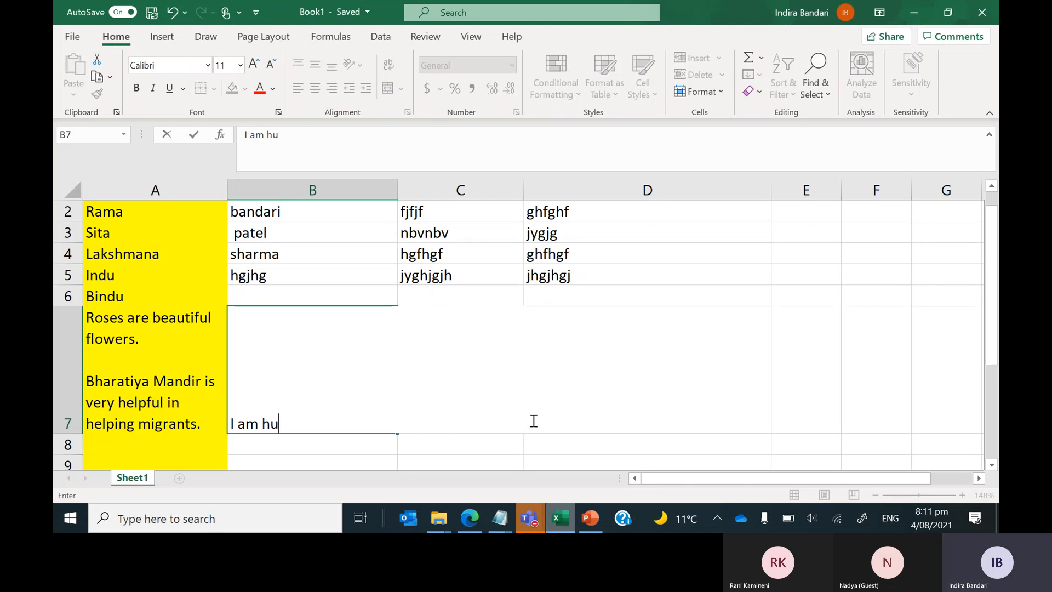
type("ngry")
Commit 'I am hungry' in B7, then return to B7 and clear it for new text.
key("ctrl+Return")
key("Down")
key("Down")
key("Down")
key("Down")
key("Down")
key("Down")
key("Down")
key("Down")
key("Down")
key("Down")
key("Down")
key("Down")
key("Down")
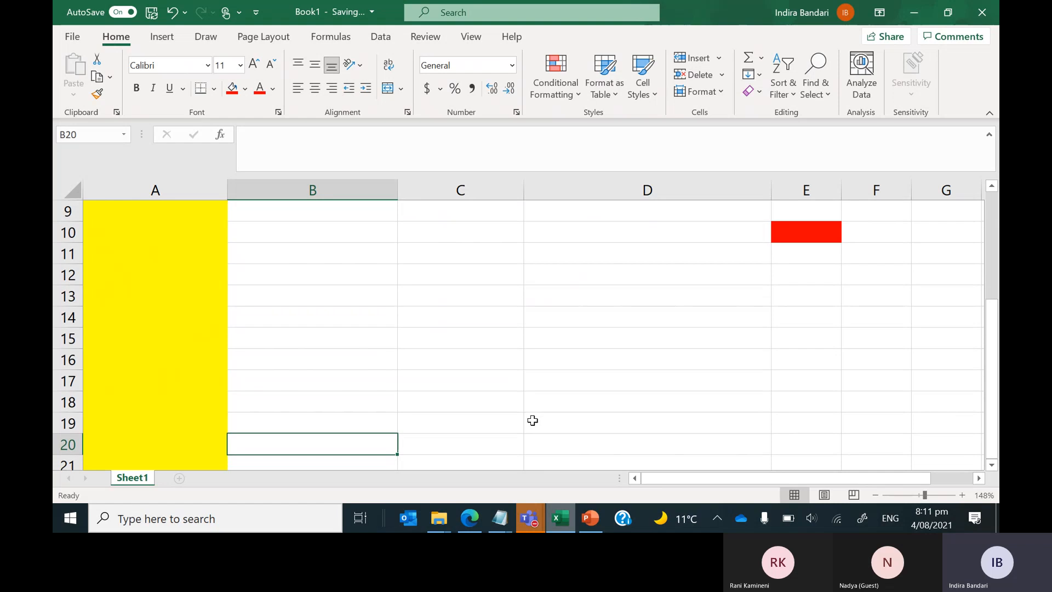
key("Up")
key("Up")
key("Up")
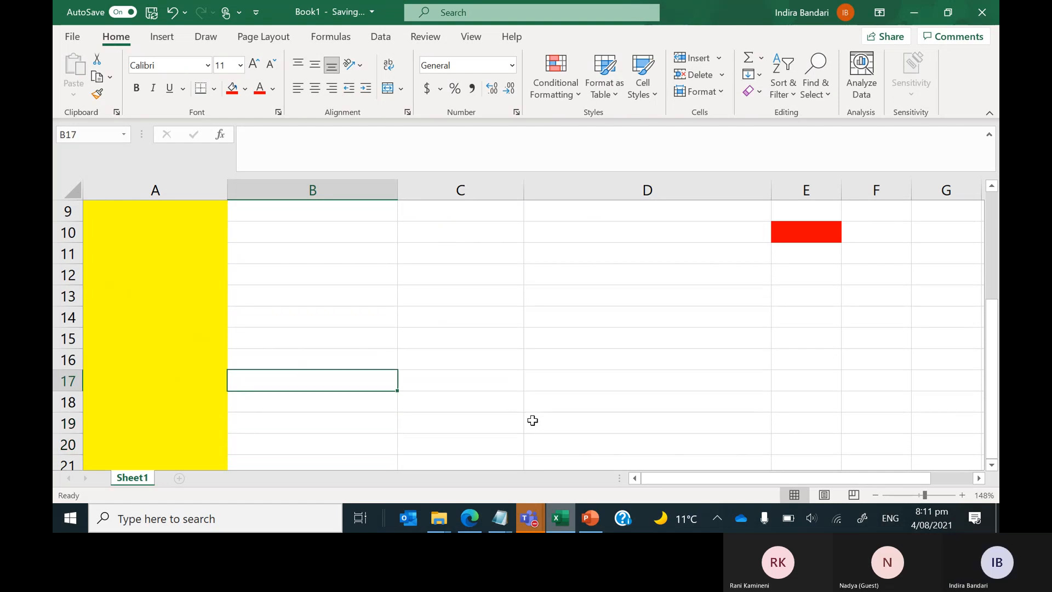
key("Up")
key("Up")
key("Up")
key("Up")
key("F2")
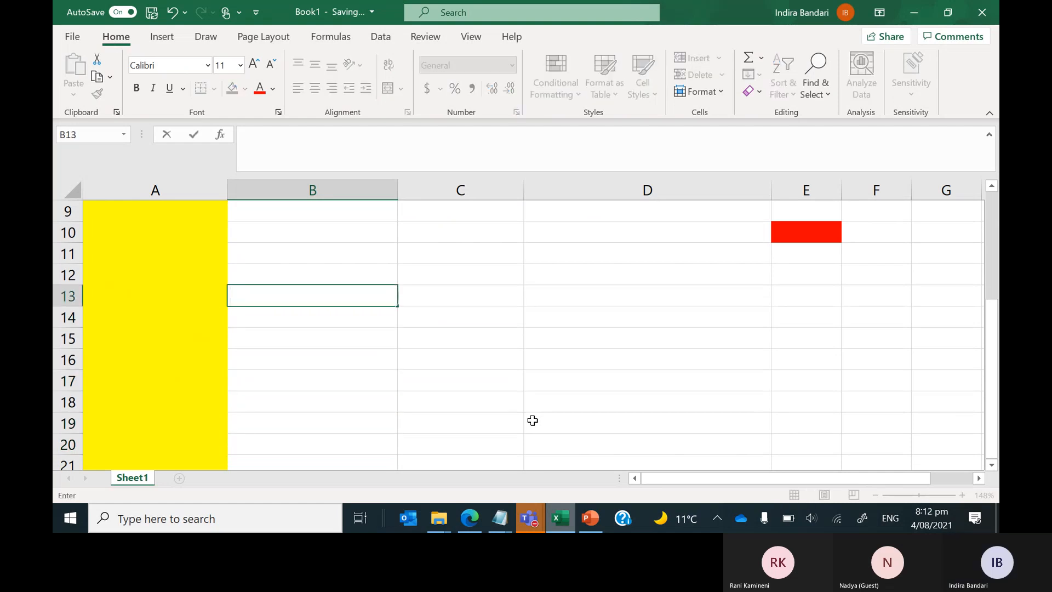
key("Up")
key("Up")
key("Up")
key("Up")
key("Up")
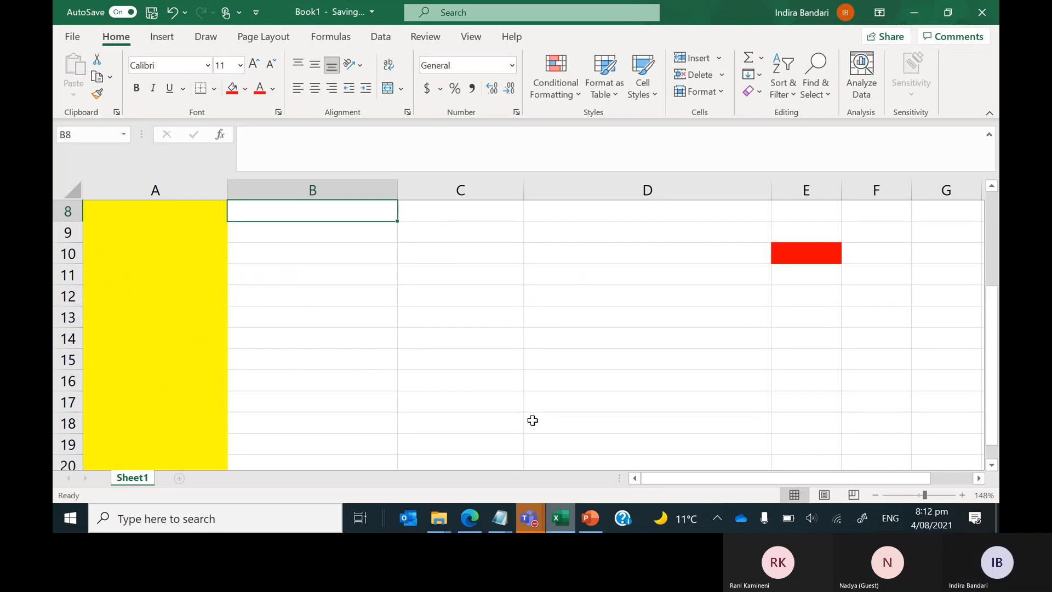
key("Up")
key("Up")
key("Up")
key("Up")
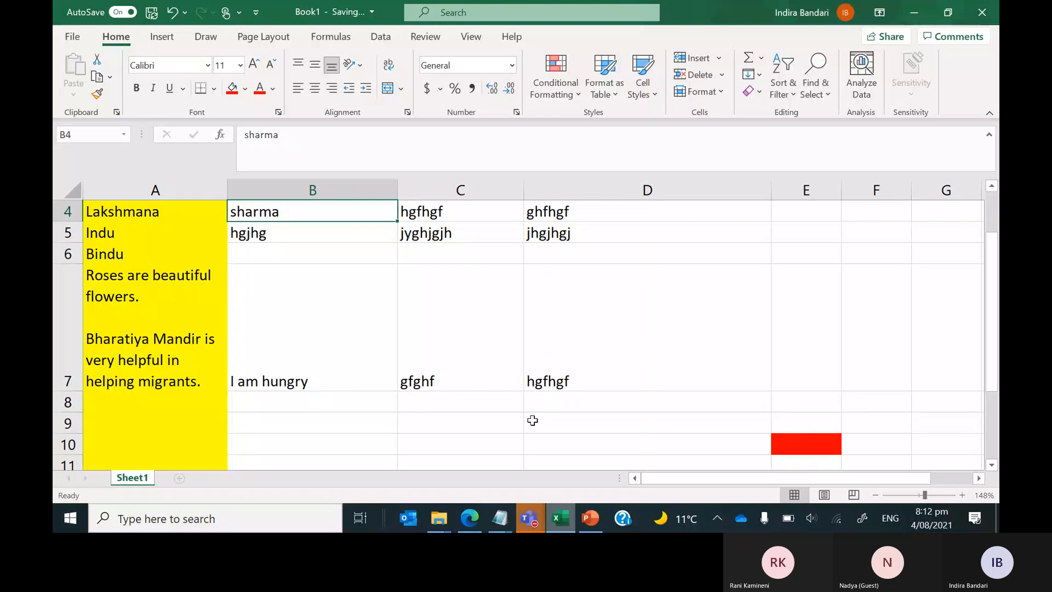
key("Up")
key("Down")
key("Down")
key("Down")
key("Down")
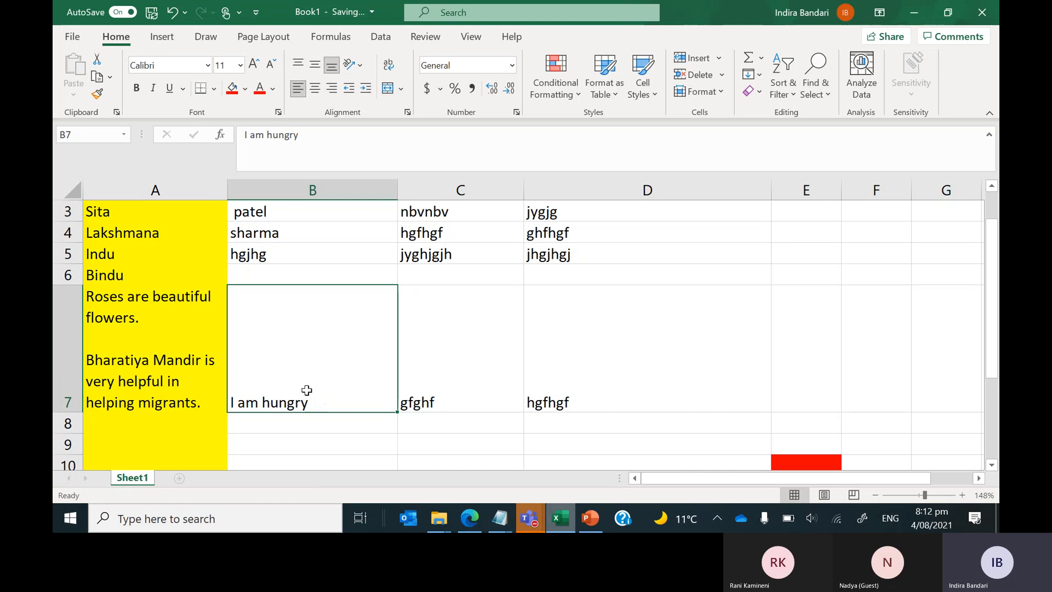
key("BackSpace")
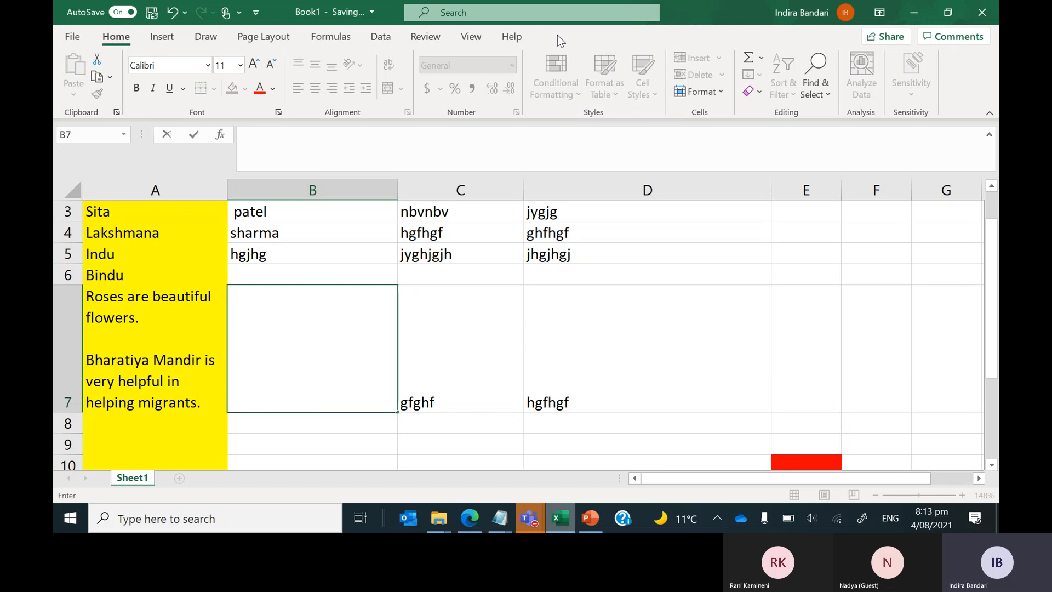
Commit the B7 entry and move the selection to C7.
key("Tab")
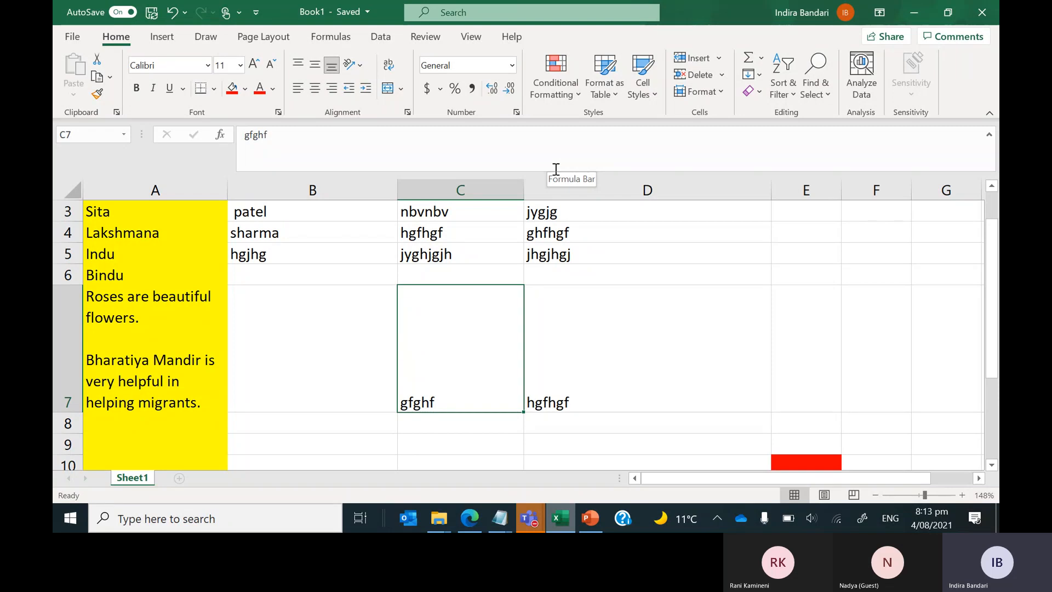
scroll(570, 280, "up", 1)
scroll(570, 280, "down", 1)
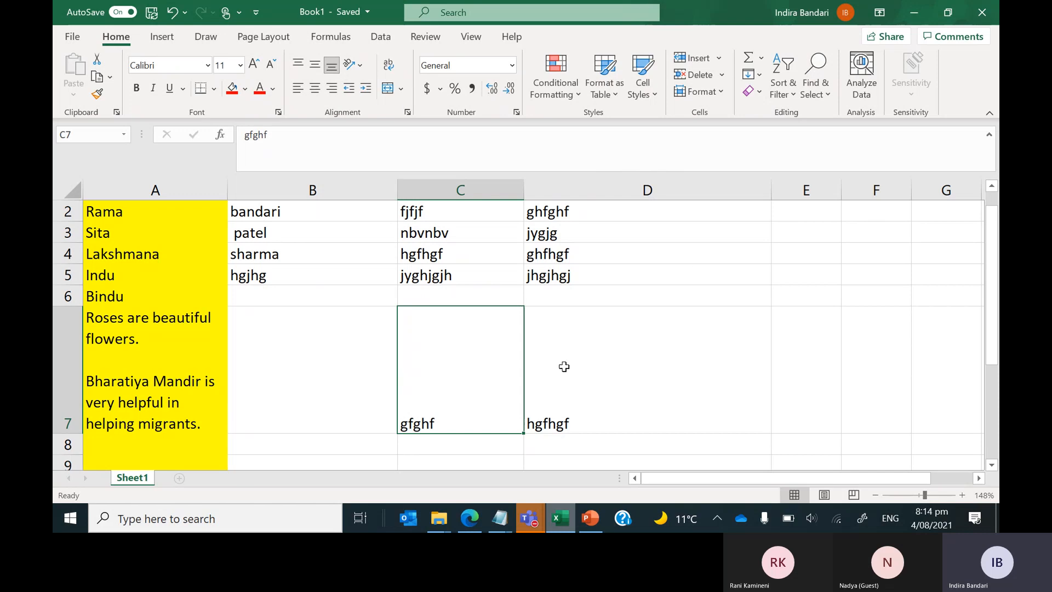
scroll(591, 346, "up", 1)
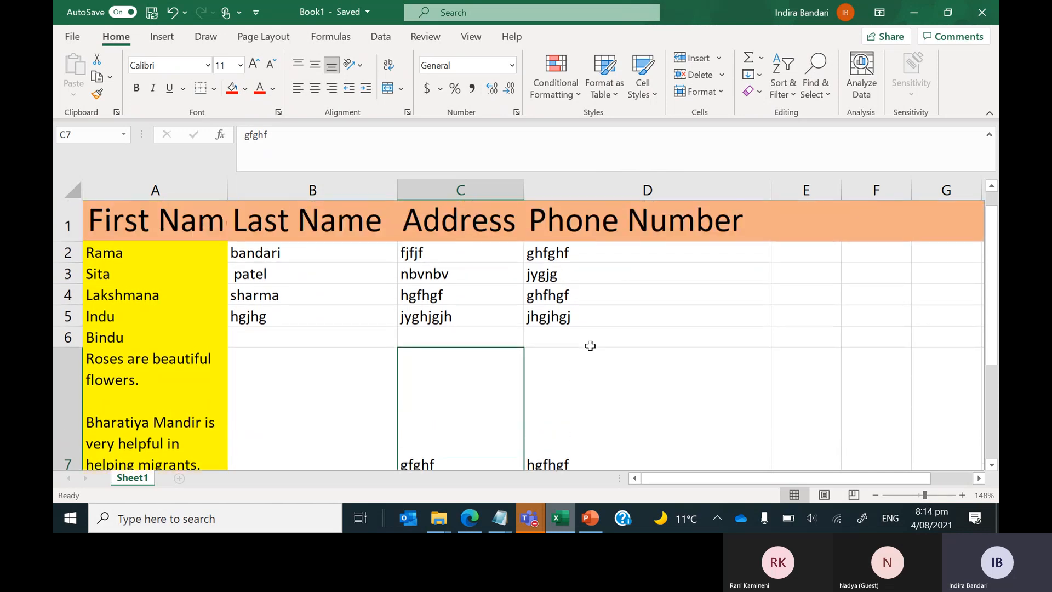
scroll(590, 346, "down", 1)
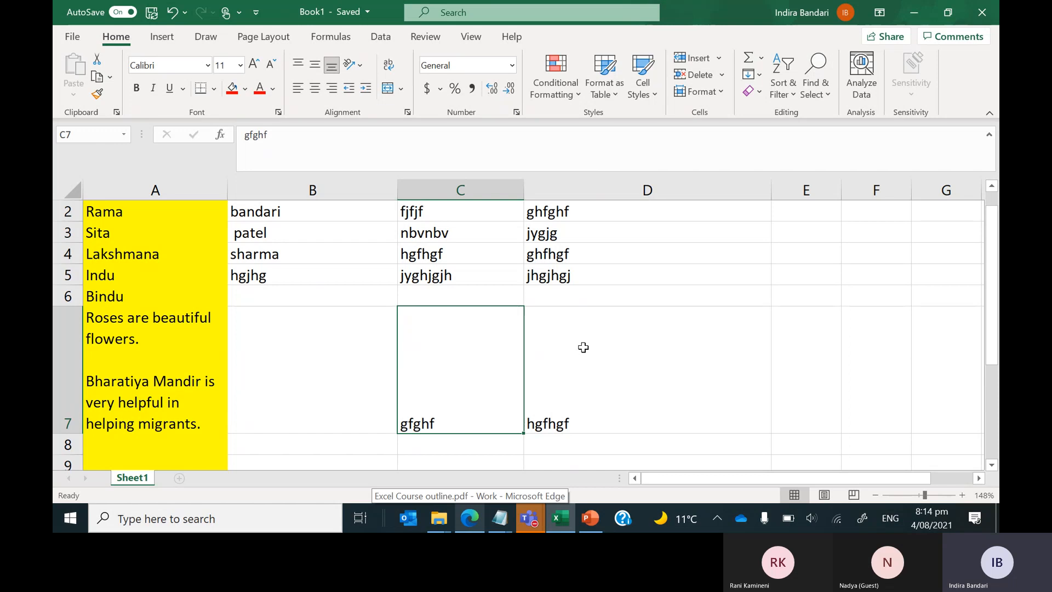
key("alt+Tab")
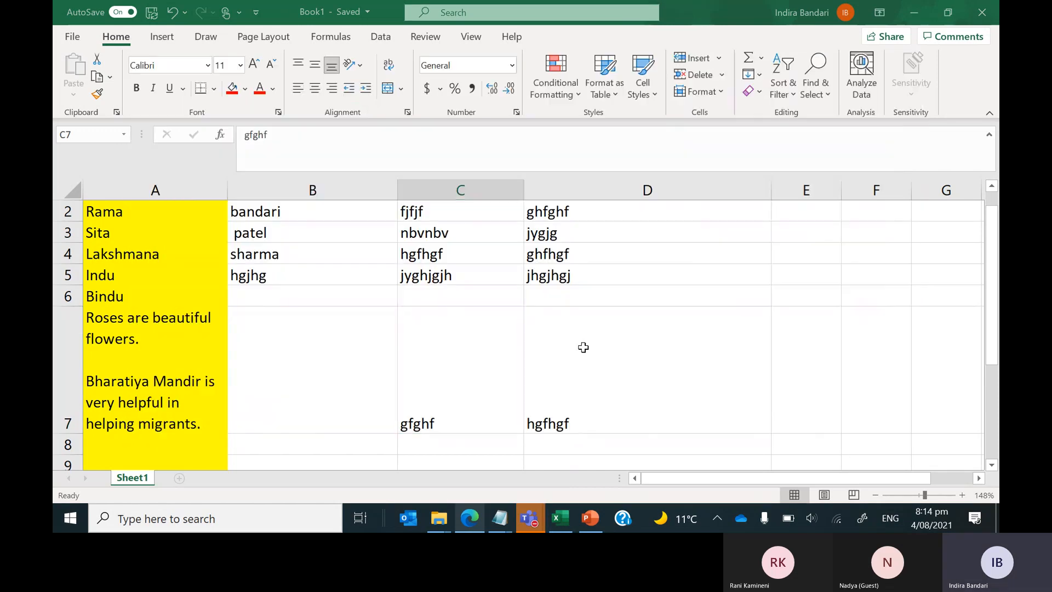
key("Escape")
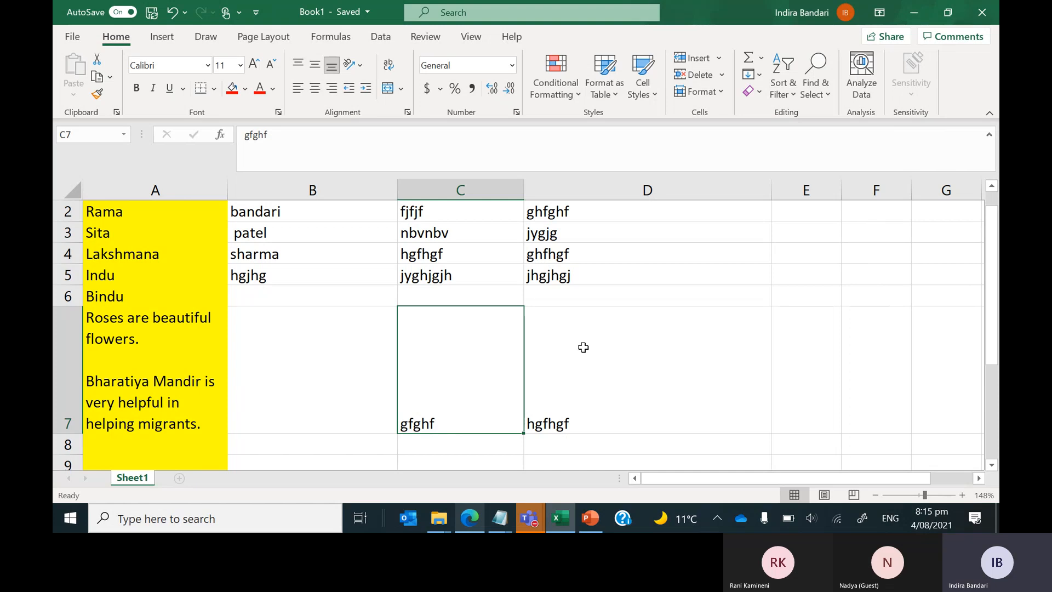
Switch to Edge and load google.com in a new tab.
key("alt+Tab")
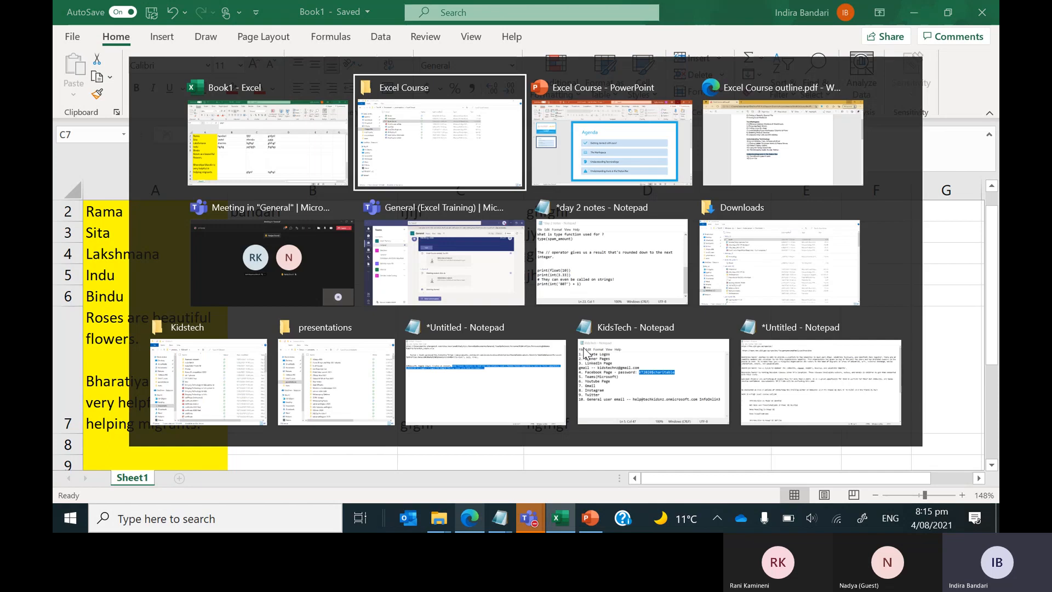
key("alt+Tab")
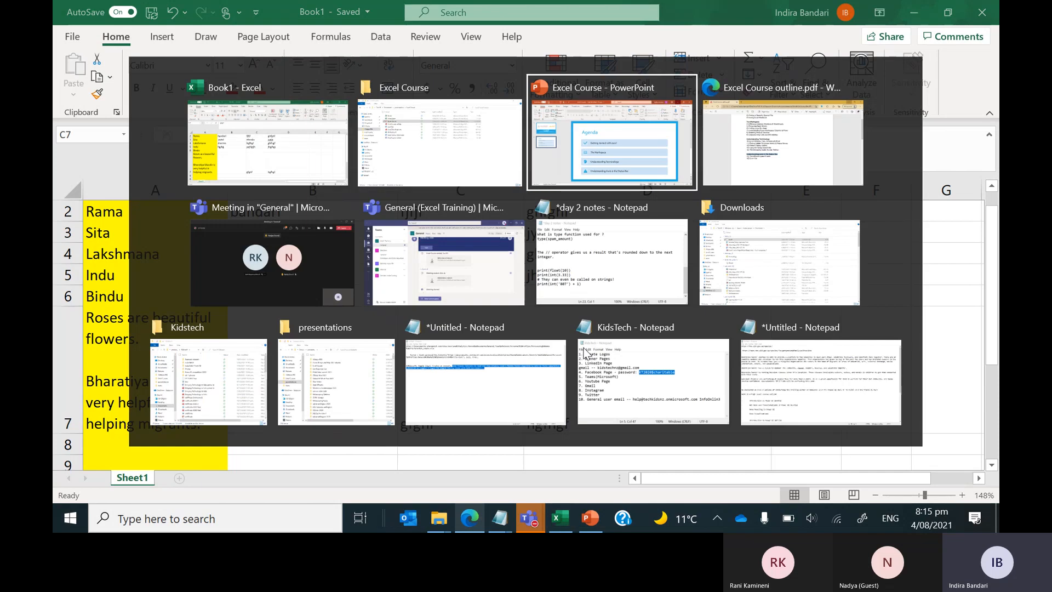
key("alt+Tab")
key("ctrl+t")
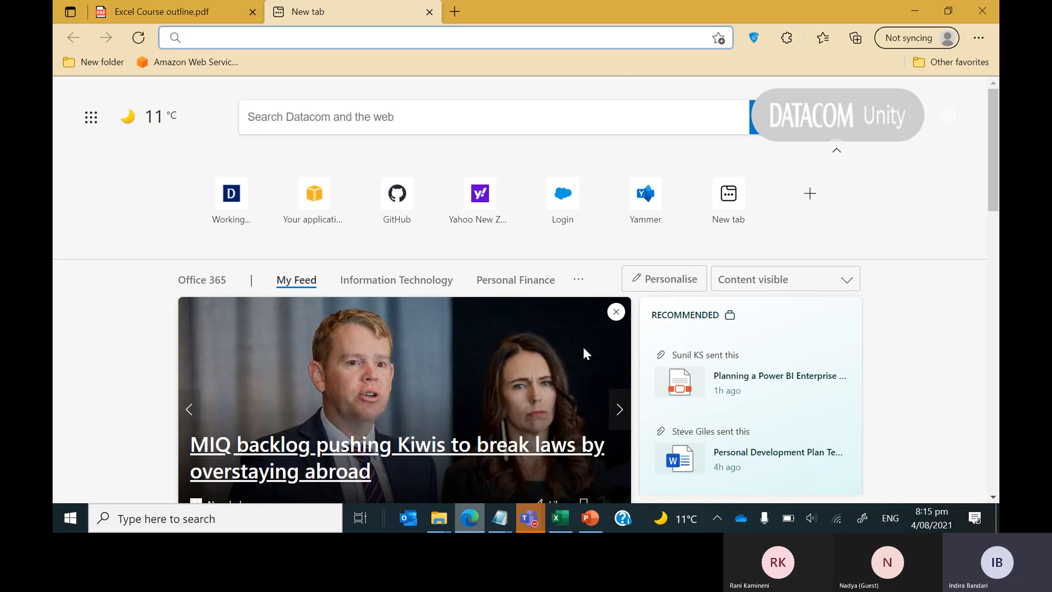
type("google.c")
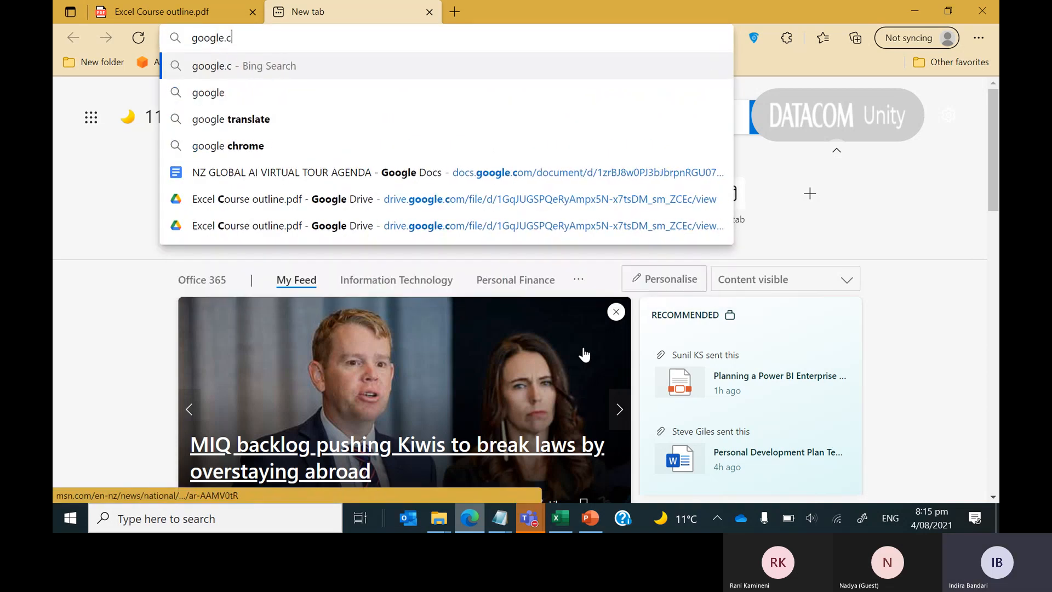
type("om")
key("Return")
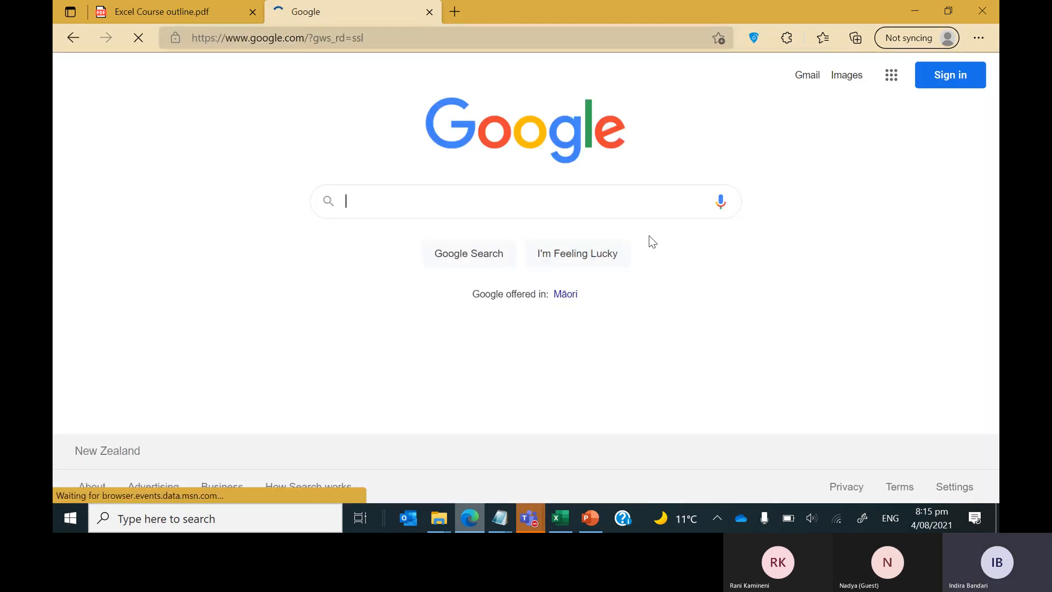
Search Google for sysinternals, choosing the suggestion after typing 'sys inter'.
type("sy")
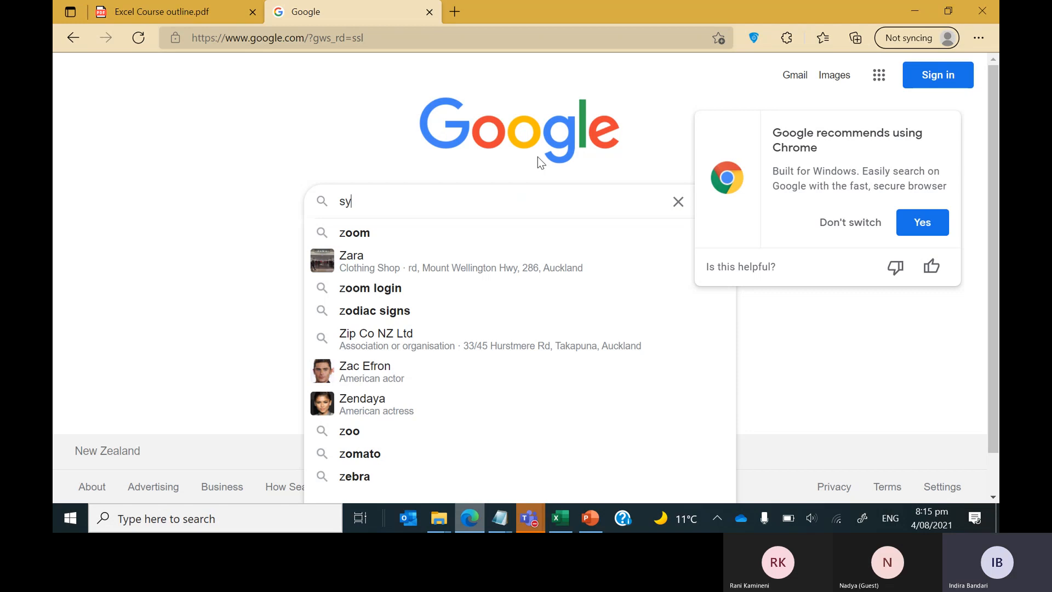
type("s inter")
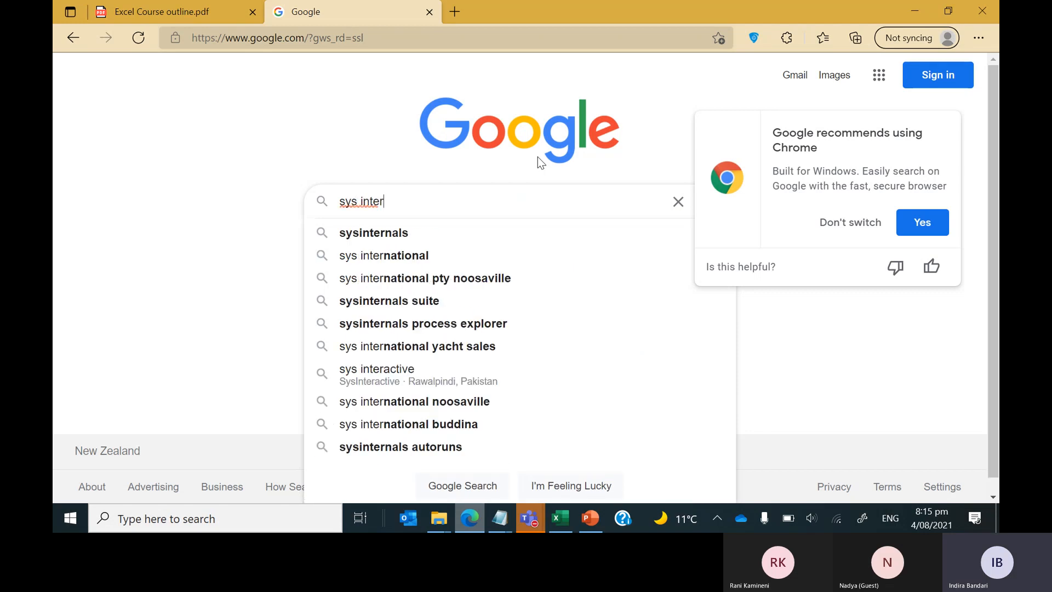
key("Down")
key("Return")
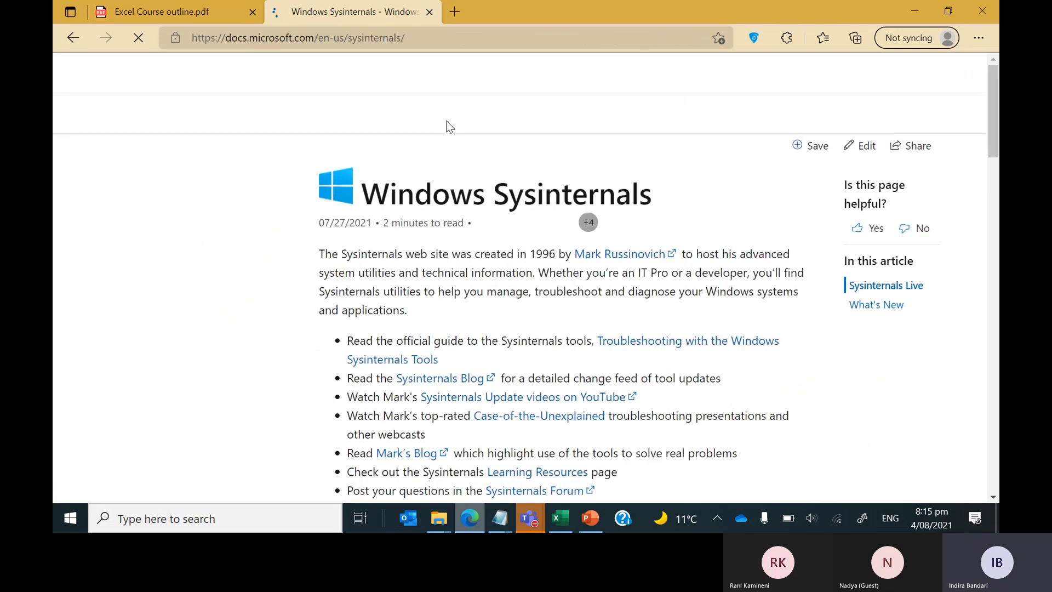
Open the Sysinternals Downloads page and start downloading the full Sysinternals Suite.
scroll(568, 247, "down", 10)
scroll(569, 247, "down", 10)
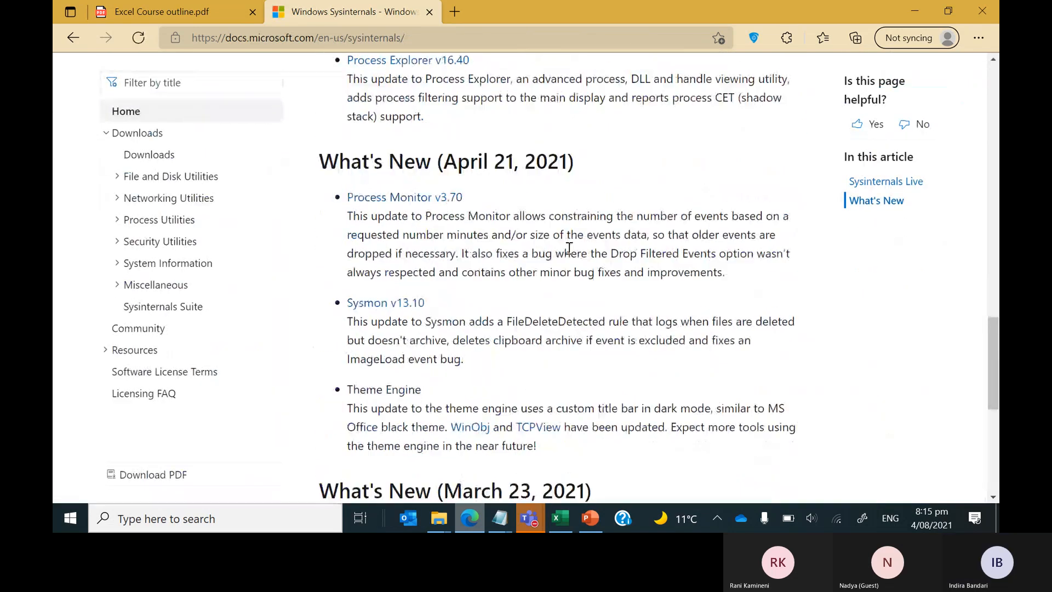
scroll(569, 247, "up", 20)
scroll(157, 160, "up", 3)
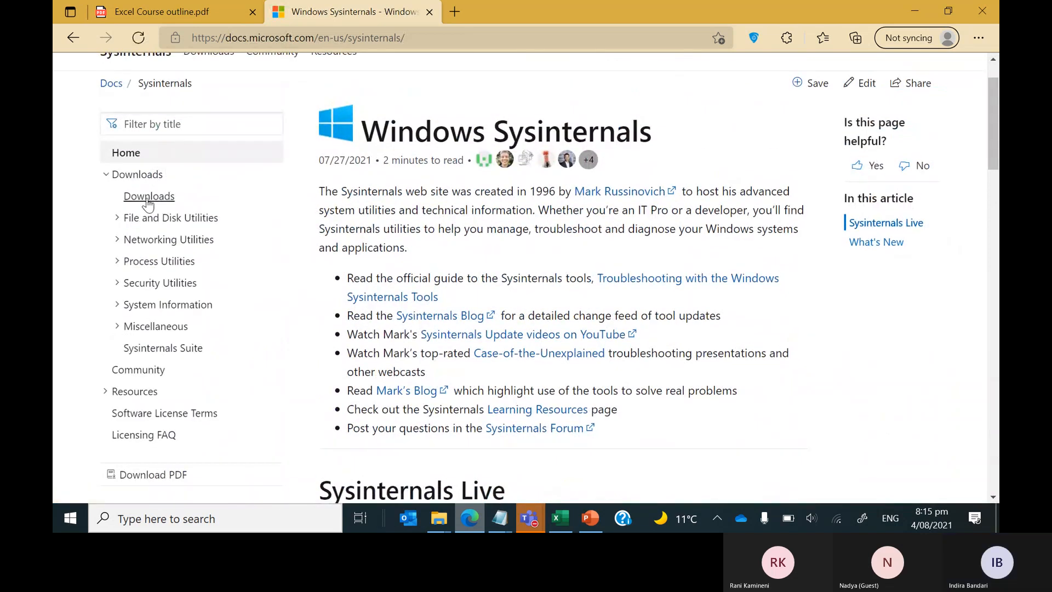
left_click(148, 201)
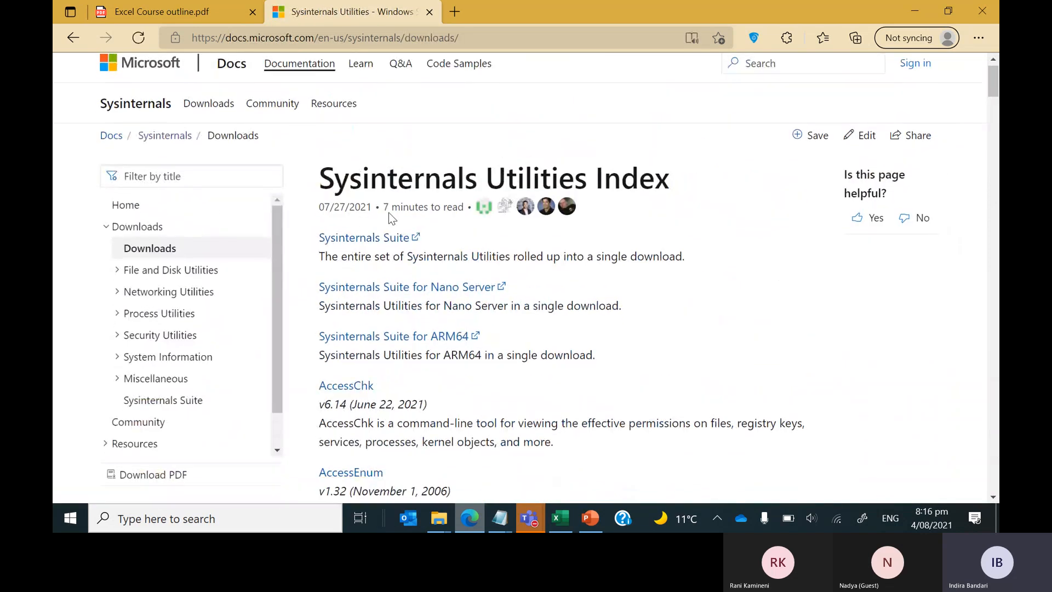
left_click(354, 245)
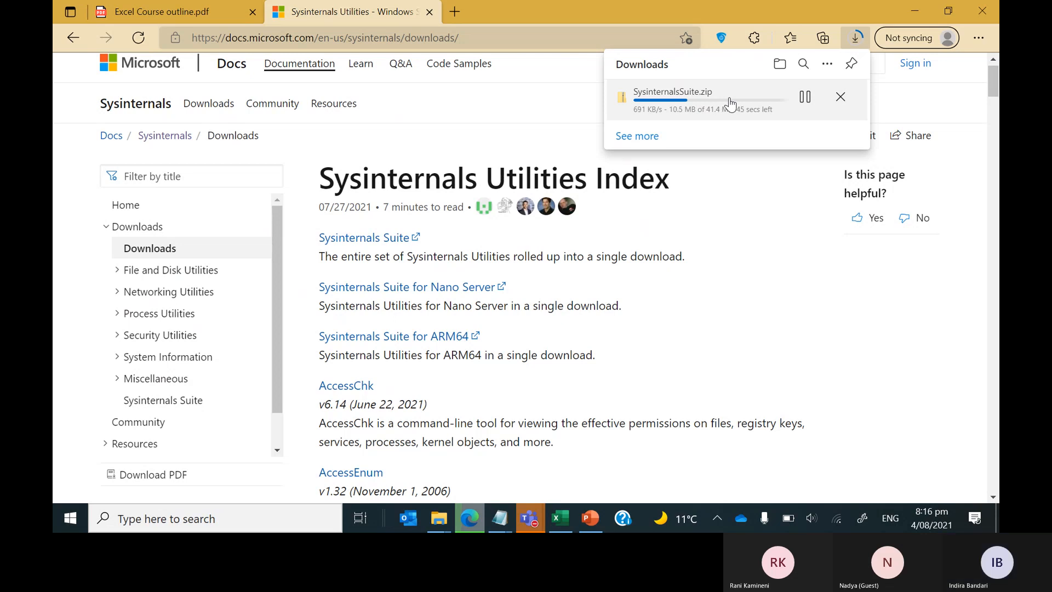
right_click(532, 520)
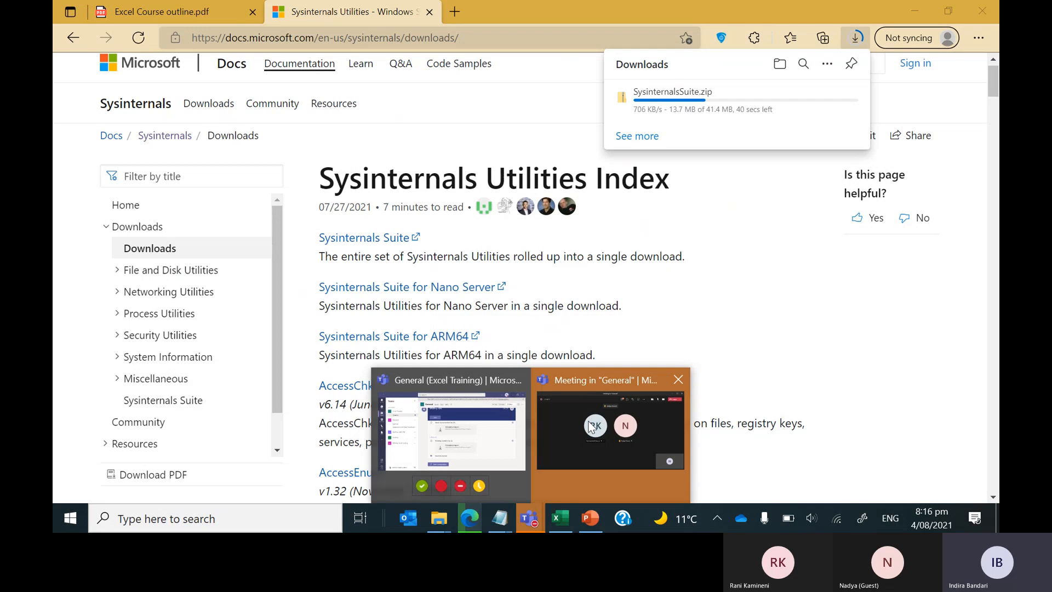
Bring the Teams meeting window to the front to check on it.
left_click(591, 427)
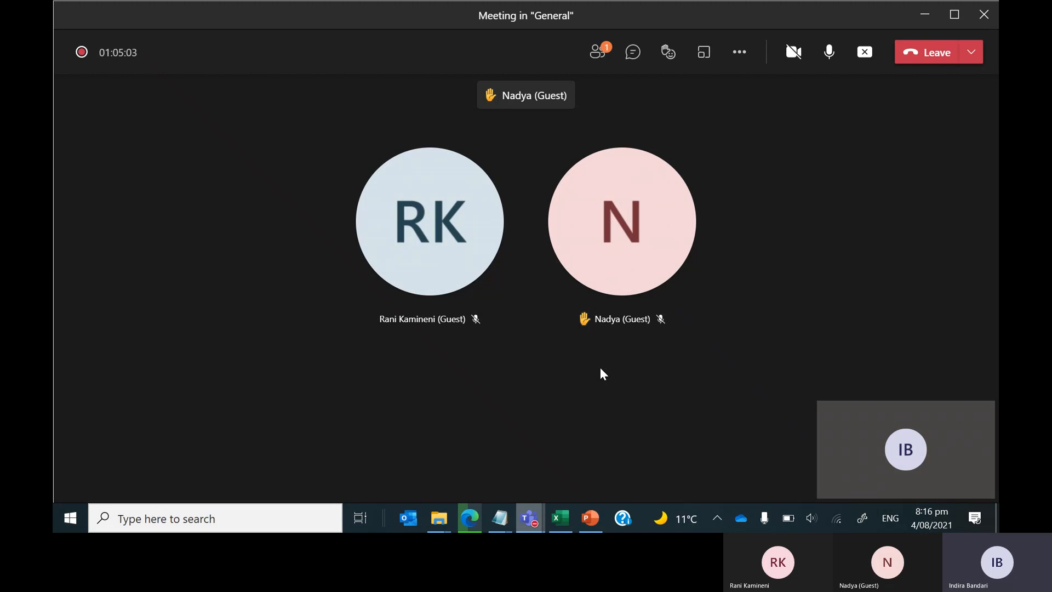
mouse_move(590, 315)
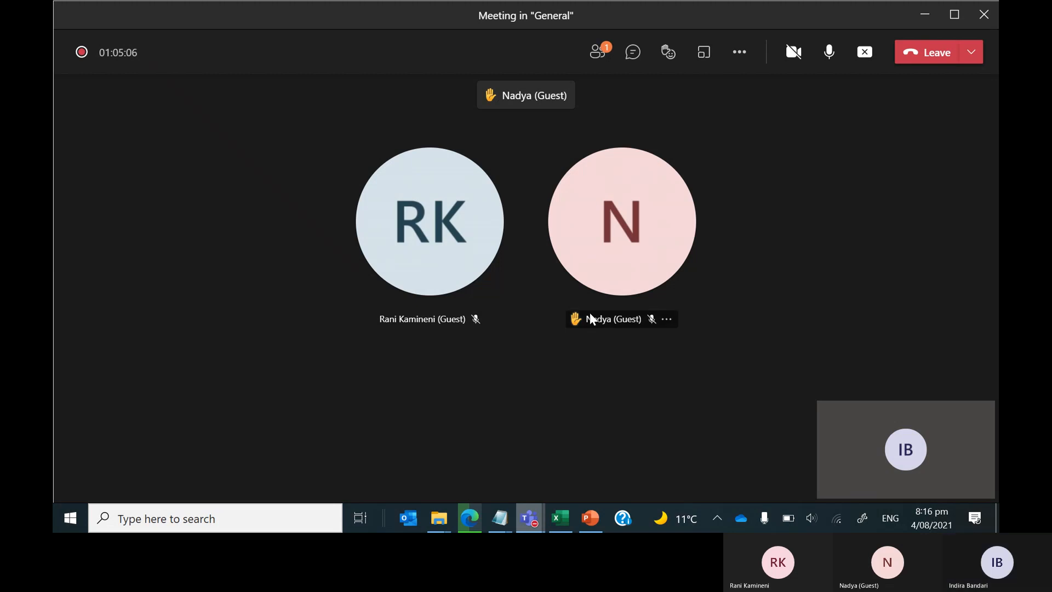
key("super+Tab")
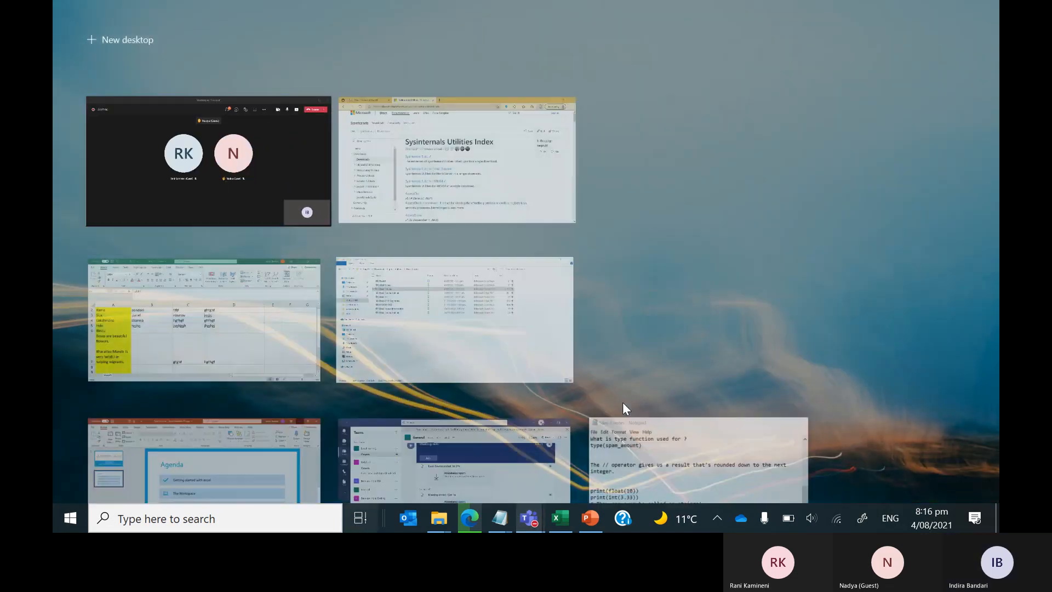
left_click(623, 404)
Return to Edge and open the downloaded SysinternalsSuite.zip from the downloads list.
key("alt+Tab")
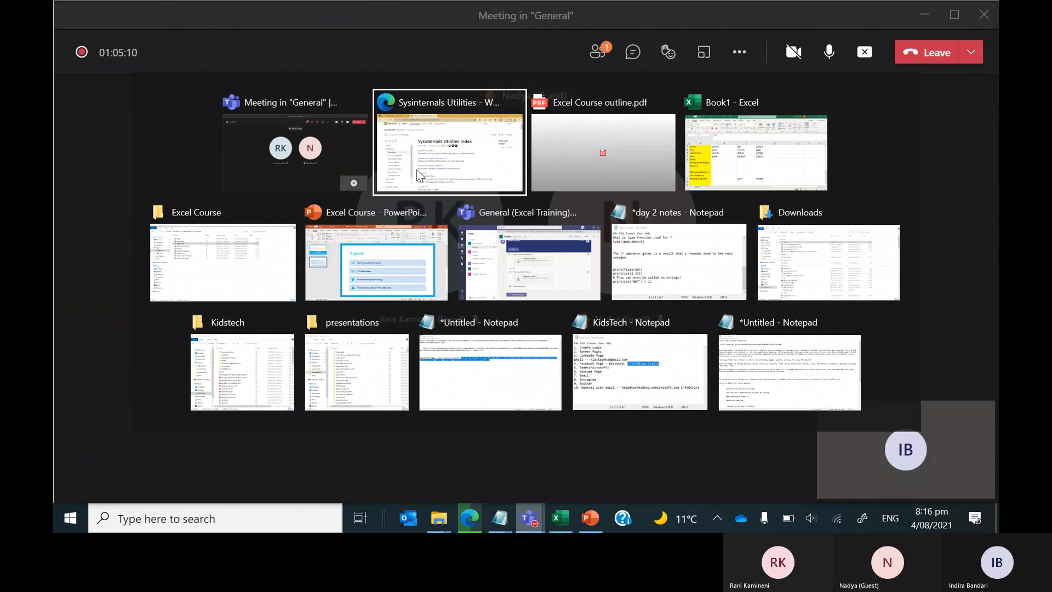
left_click(420, 175)
left_click(854, 39)
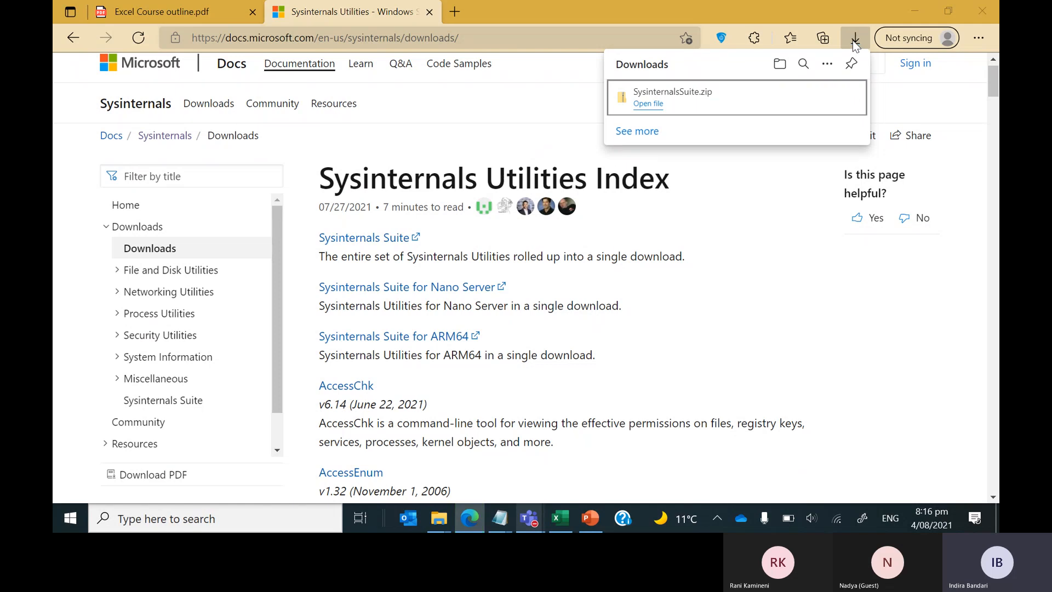
left_click(758, 96)
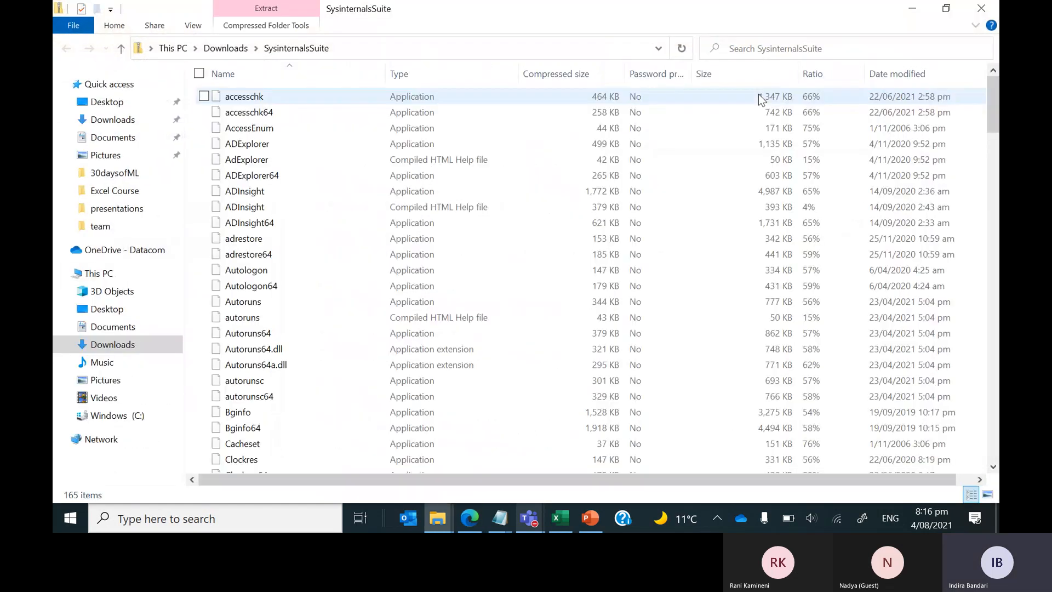
left_click(268, 26)
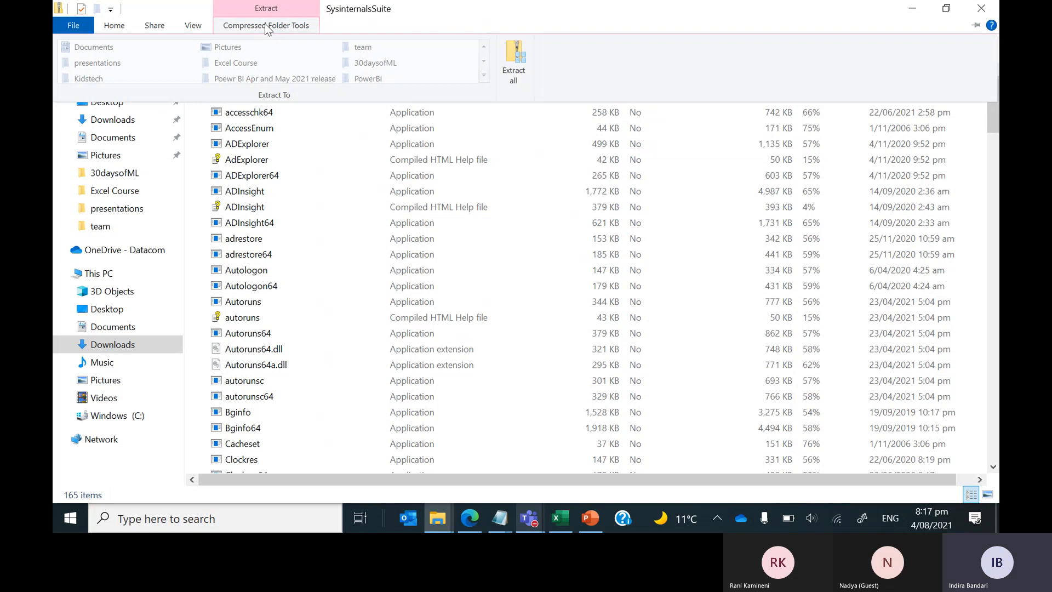
Extract all of SysinternalsSuite.zip without showing files afterwards, then return to Downloads.
left_click(525, 58)
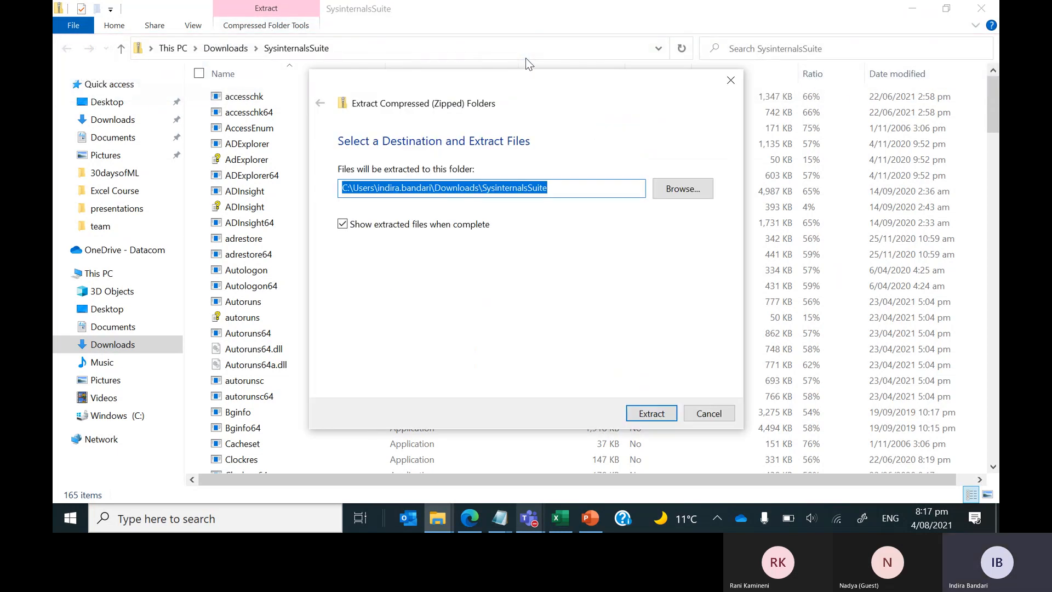
left_click(342, 224)
left_click(653, 412)
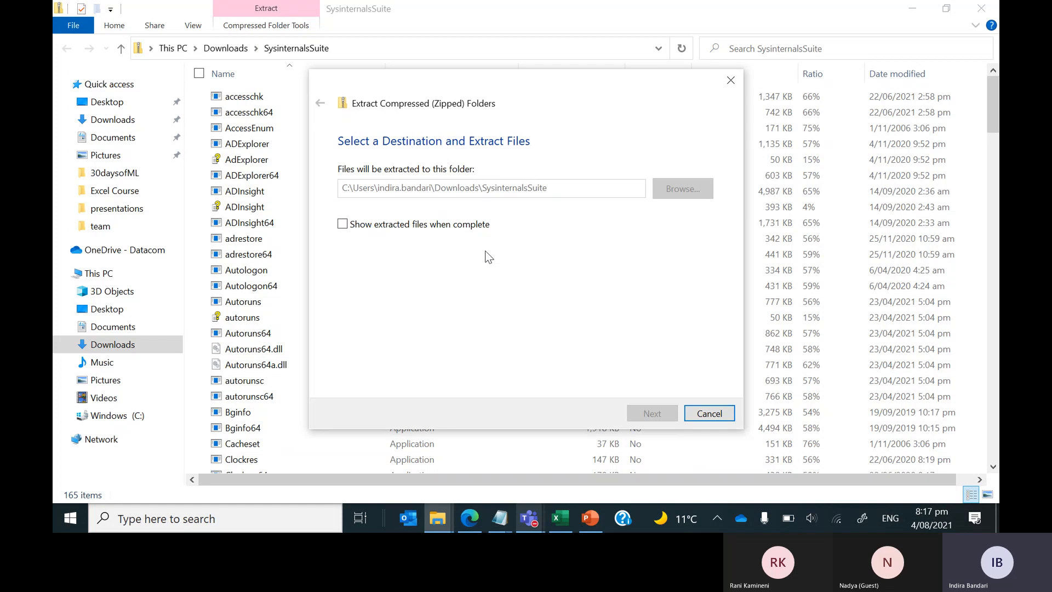
left_click(421, 224)
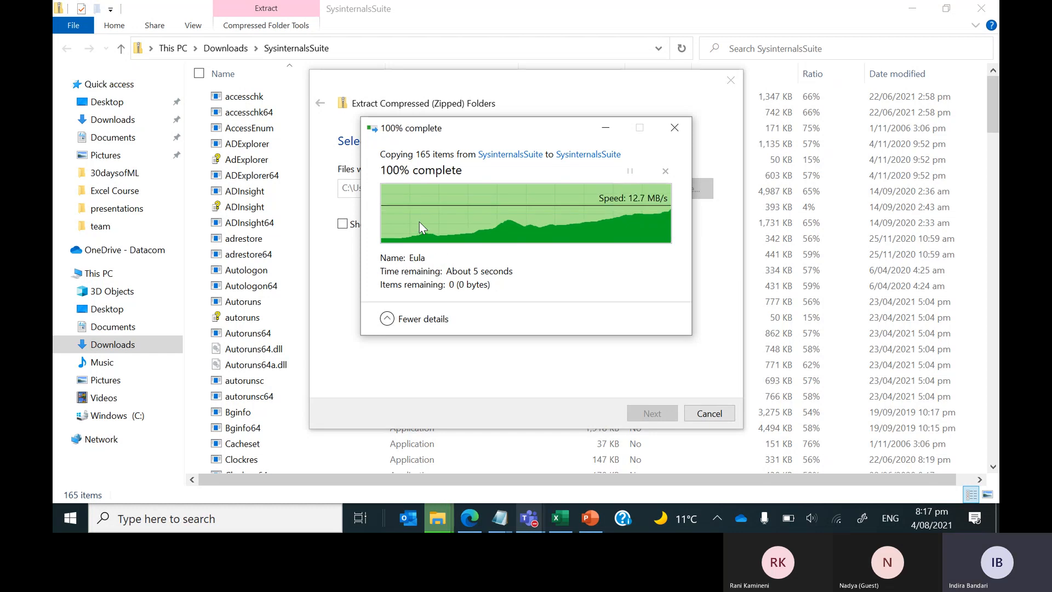
left_click(99, 343)
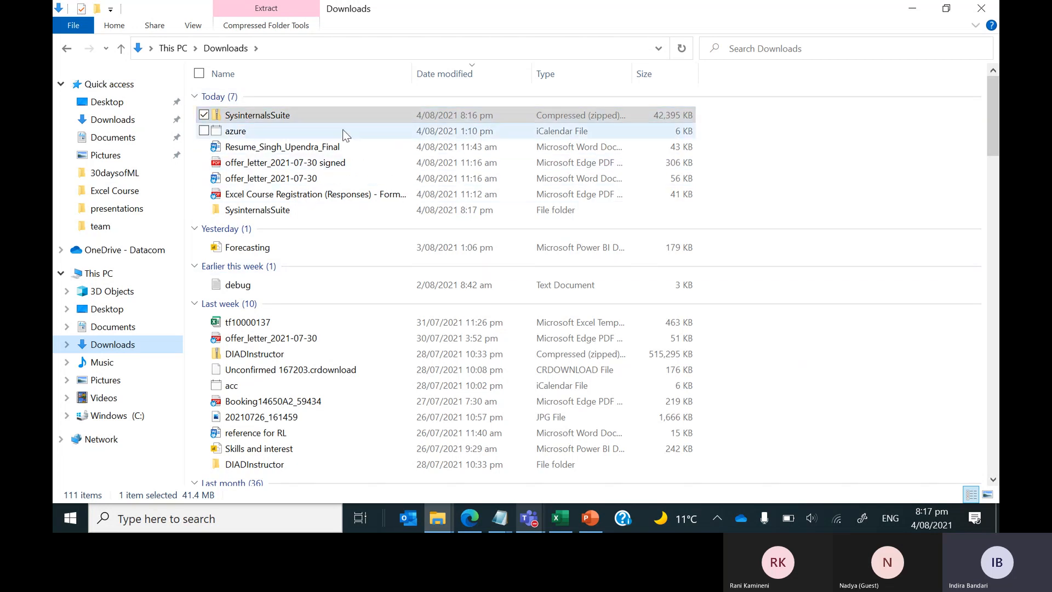
scroll(305, 357, "down", 20)
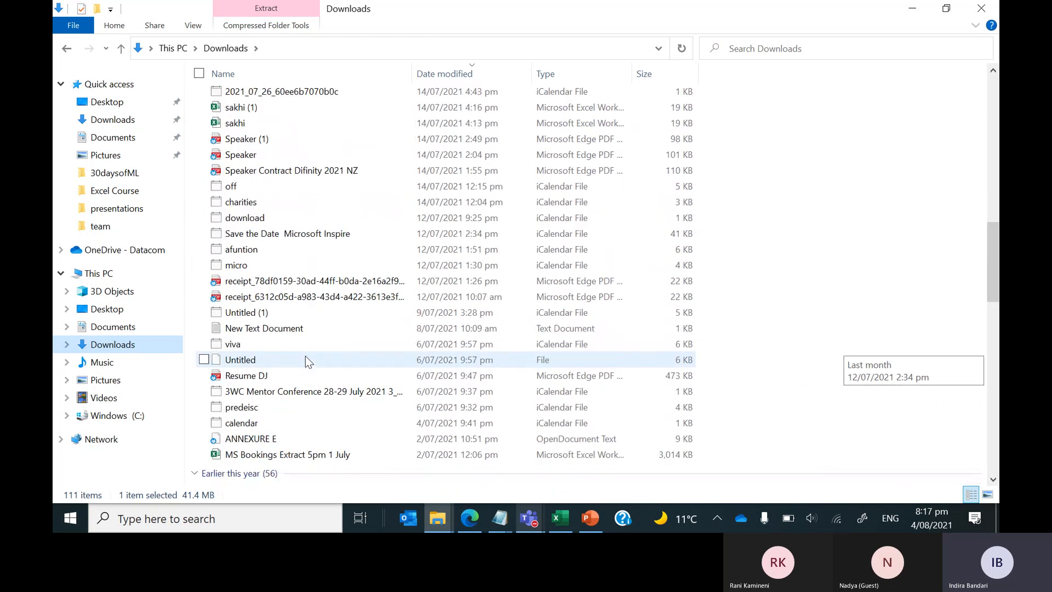
scroll(305, 357, "down", 10)
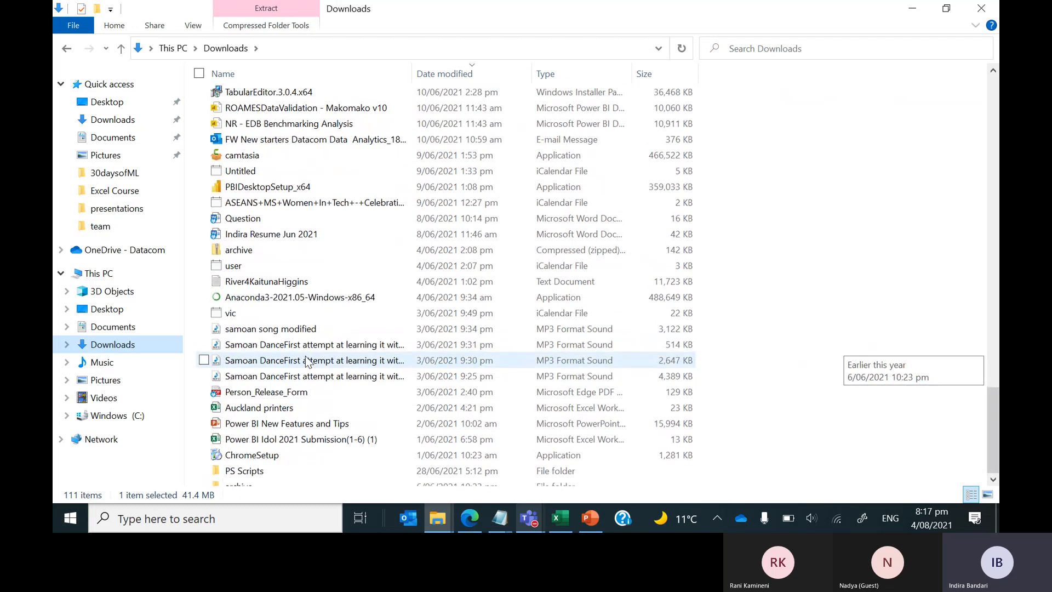
scroll(307, 363, "up", 20)
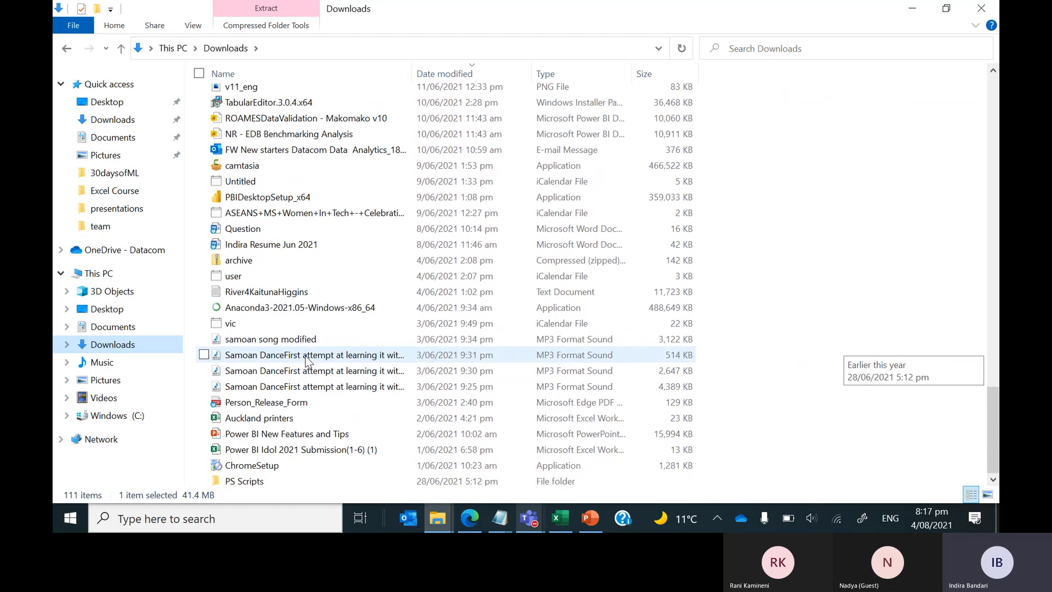
scroll(304, 356, "up", 10)
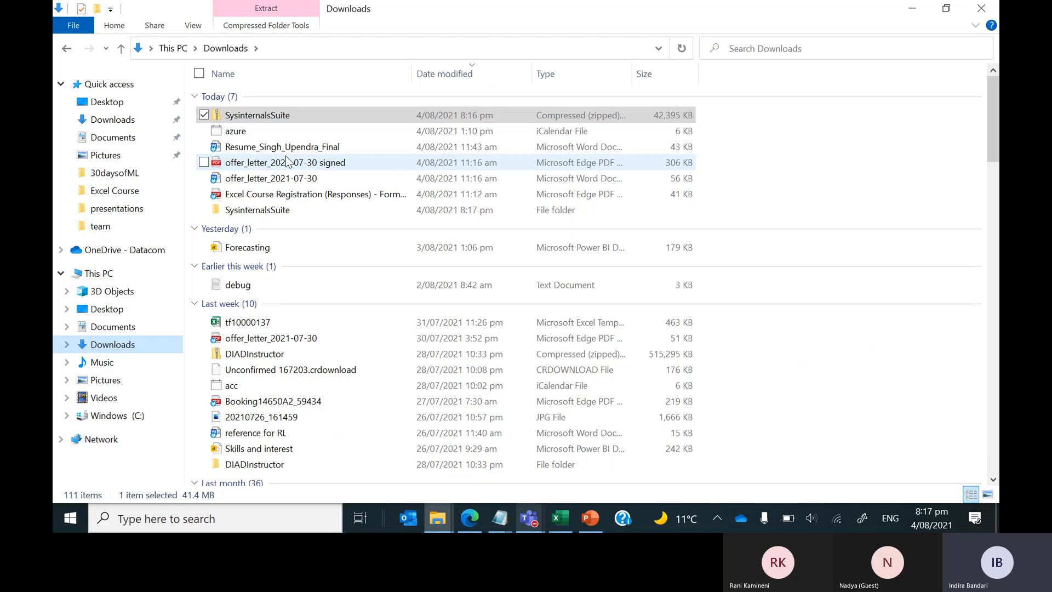
left_click(318, 51)
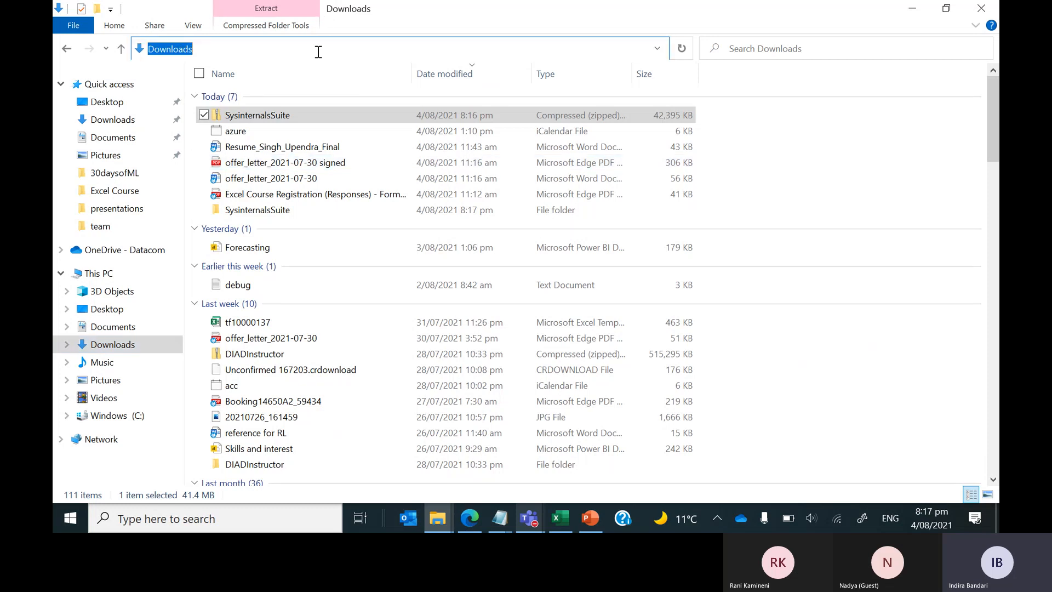
key("End")
type("/")
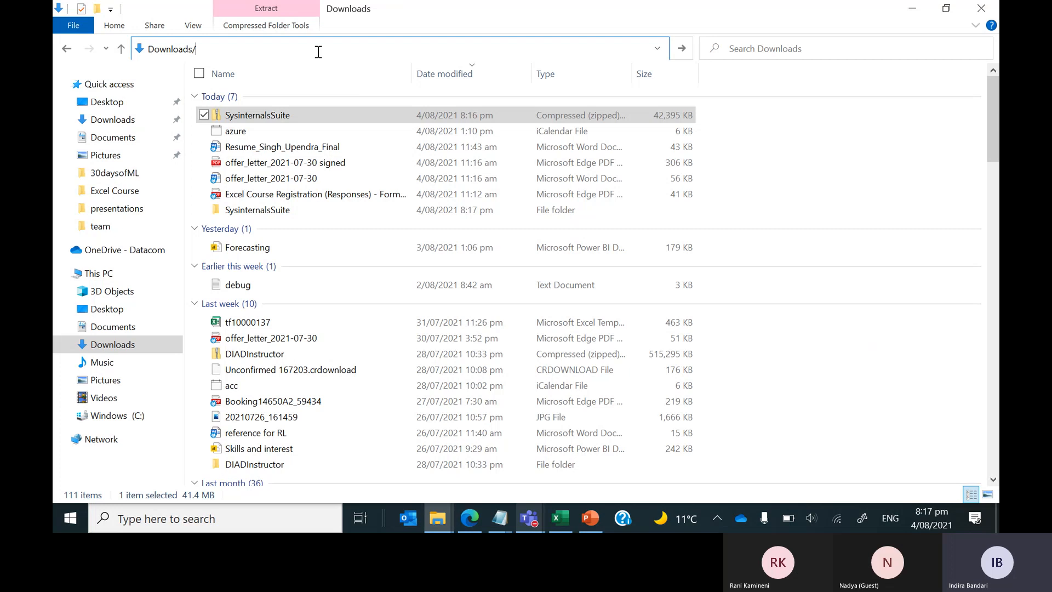
key("BackSpace")
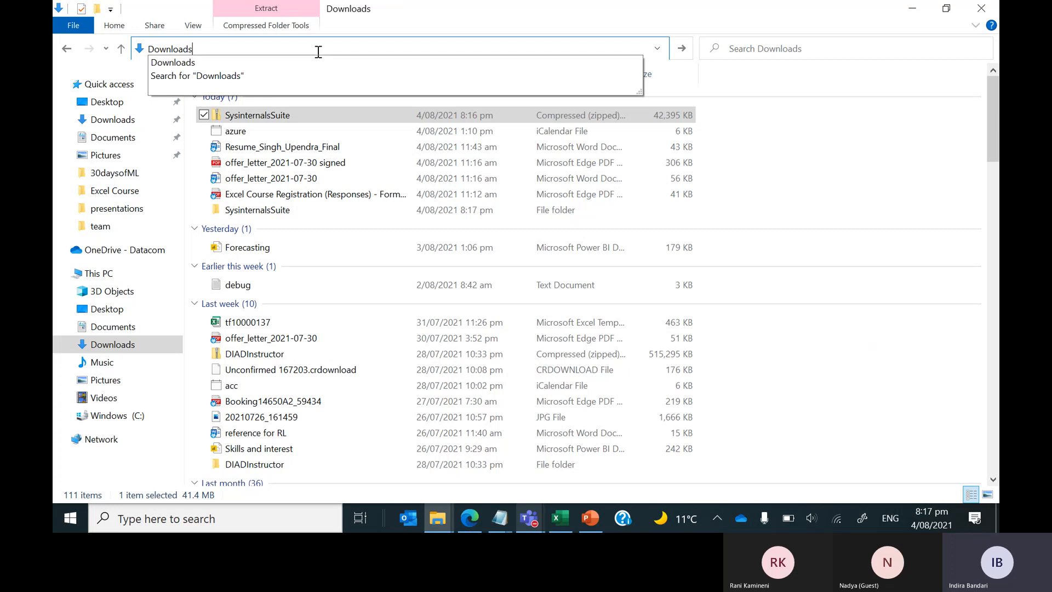
key("Down")
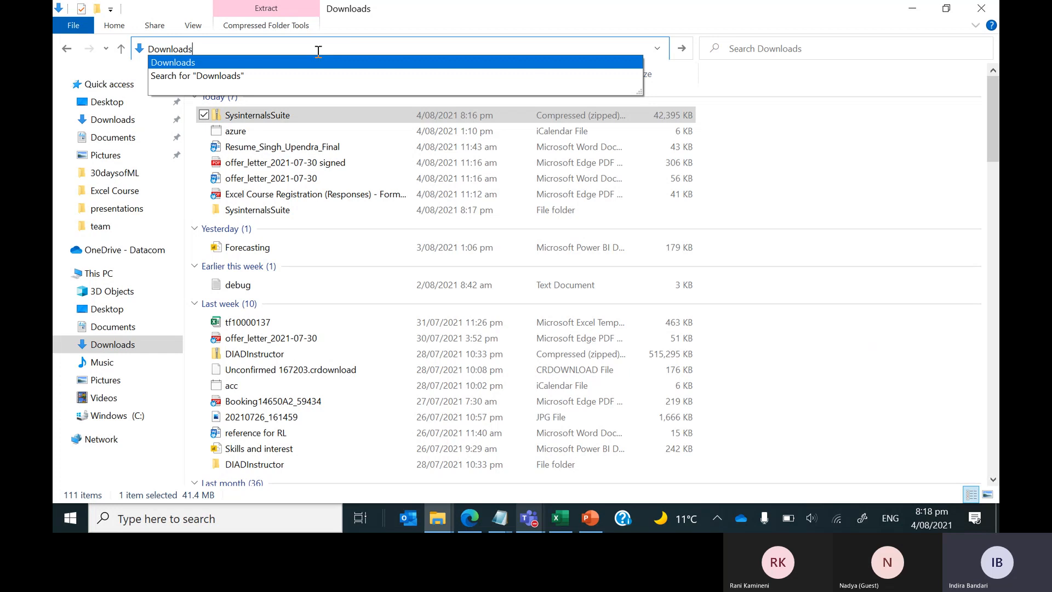
Open the SysinternalsSuite folder and select its full path in the address bar.
left_click(499, 212)
double_click(499, 211)
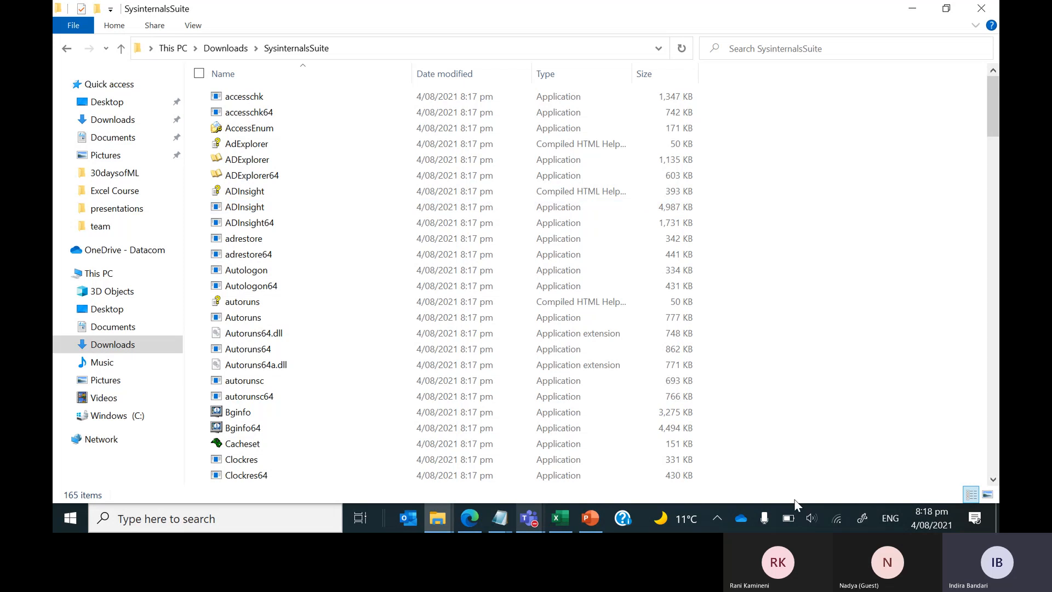
key("super+r")
key("Escape")
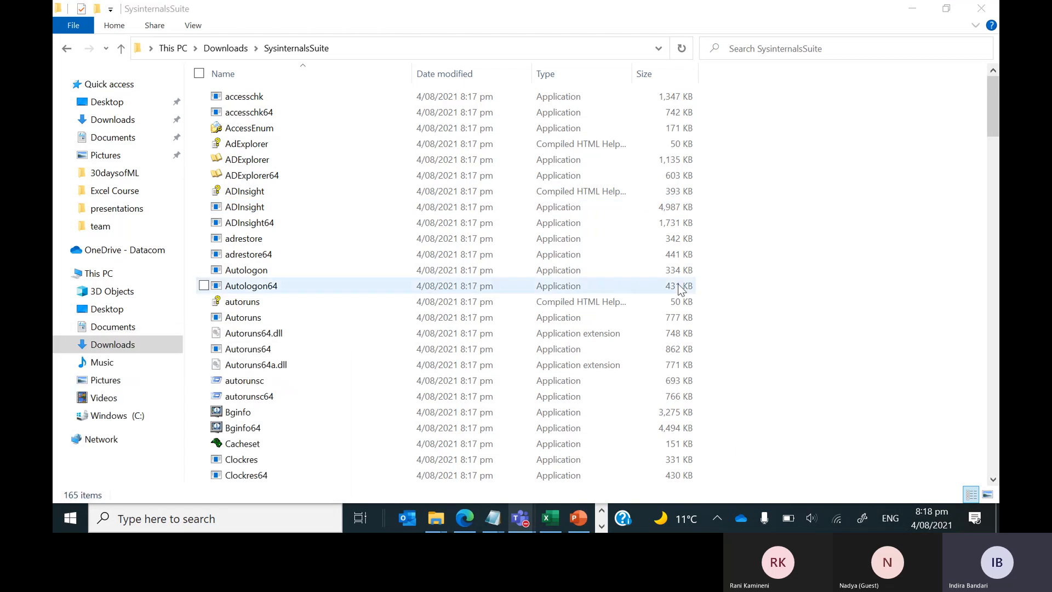
left_click(489, 46)
key("ctrl+c")
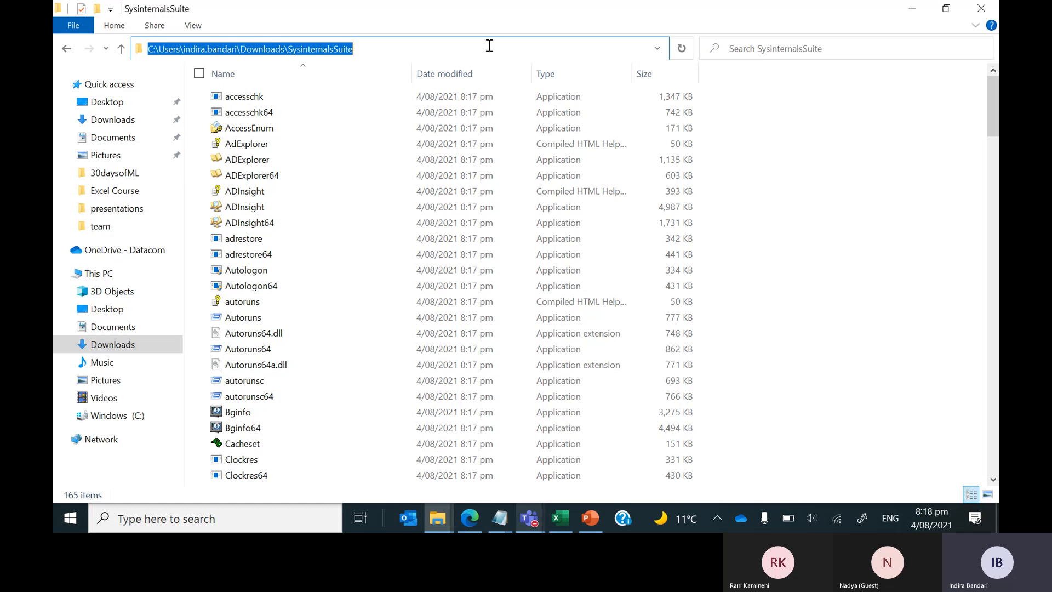
Paste the SysinternalsSuite path into Run, append \zoom, and launch ZoomIt.
key("super+r")
key("ctrl+v")
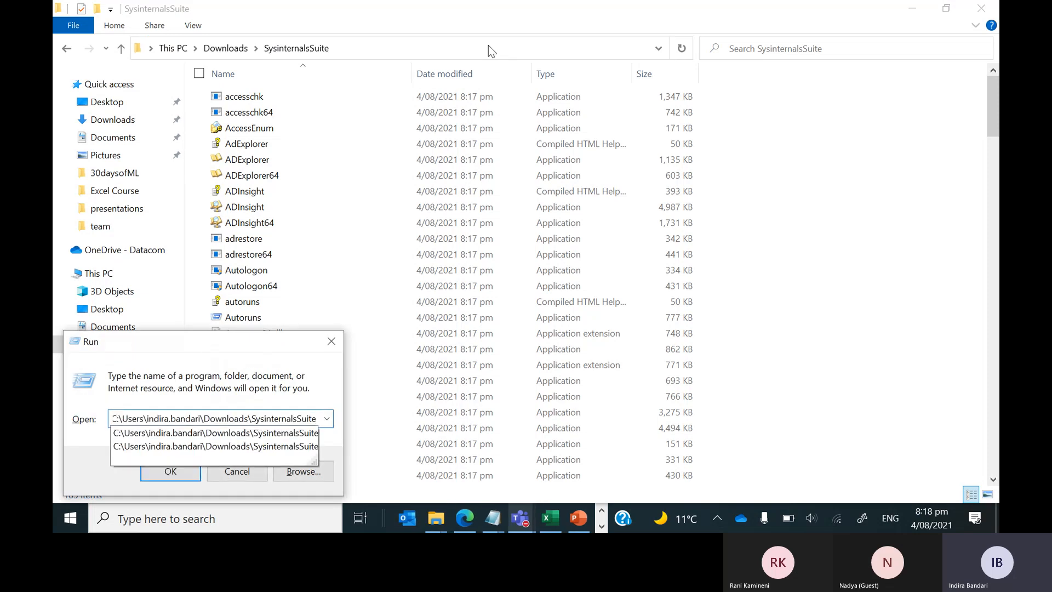
type("\\zoom")
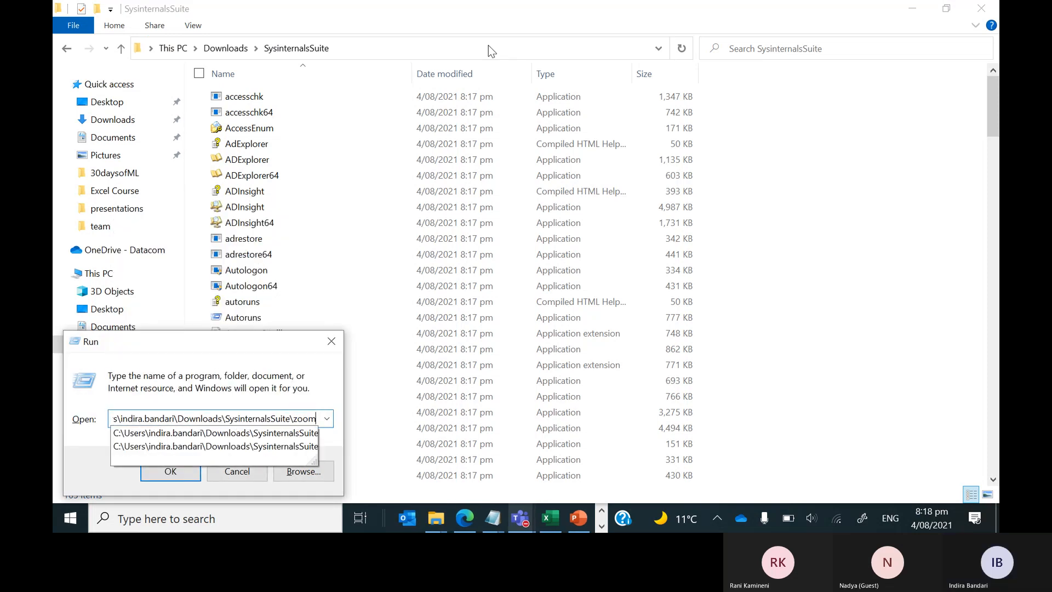
key("Down")
key("Down")
key("Return")
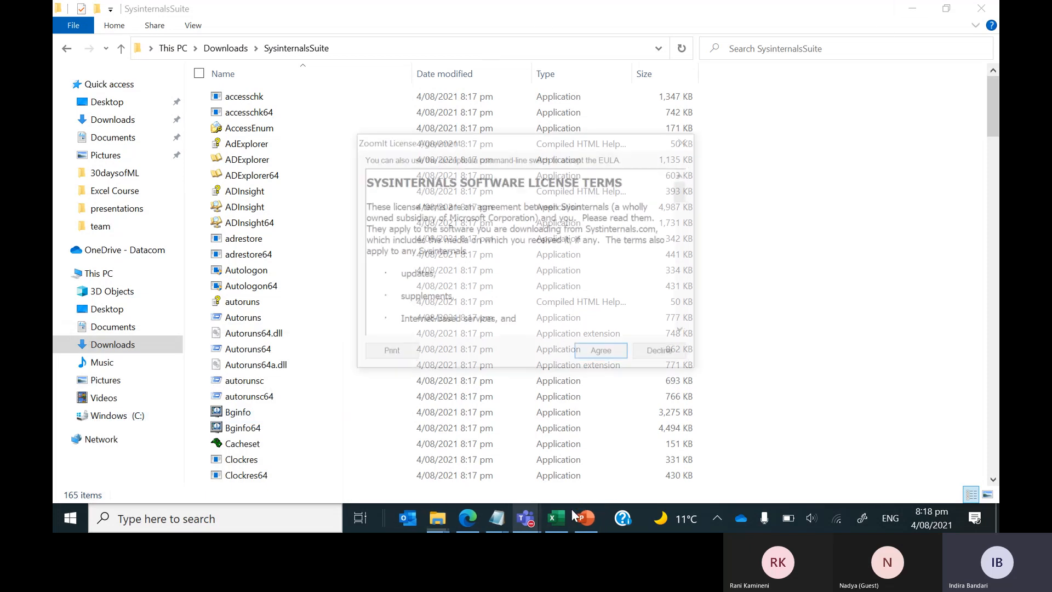
Accept the ZoomIt license, close its options with OK, and bring Excel forward.
left_click(601, 349)
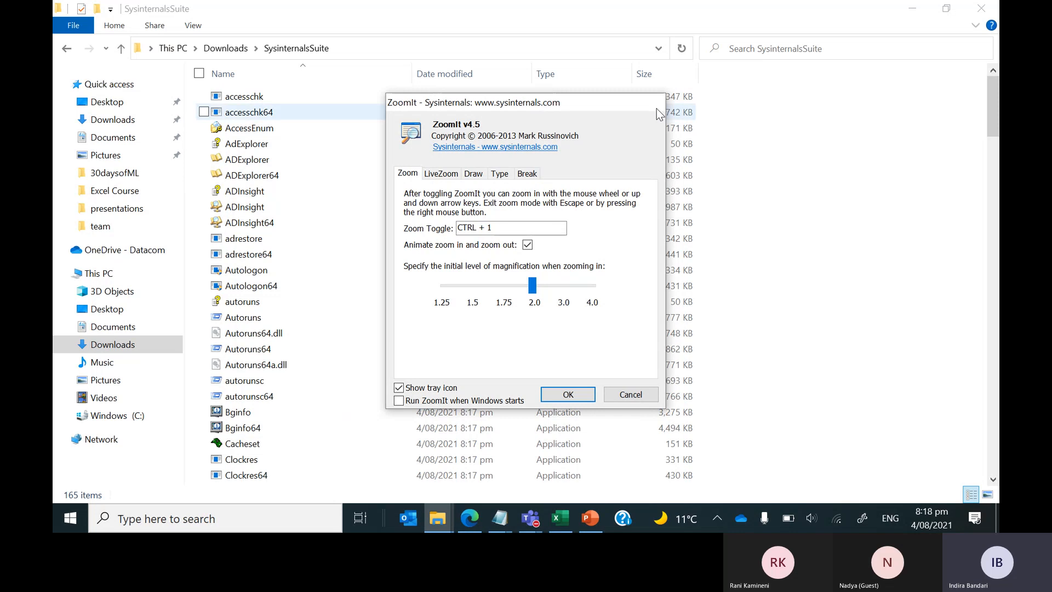
left_click(568, 394)
left_click(560, 518)
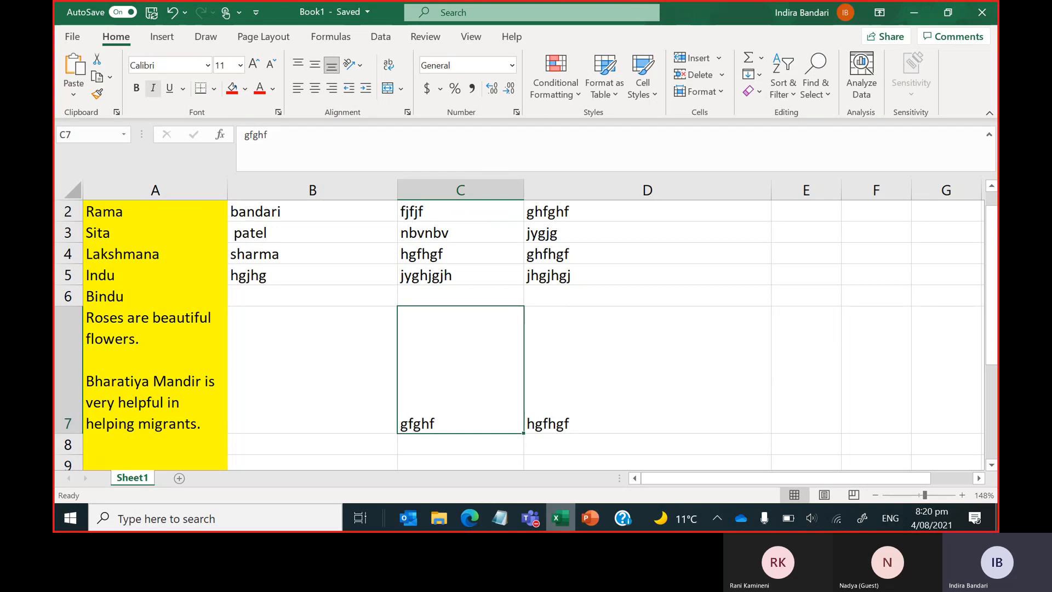
Change ZoomIt's break timer from 10 to 1 minute via its tray Options.
left_click(717, 518)
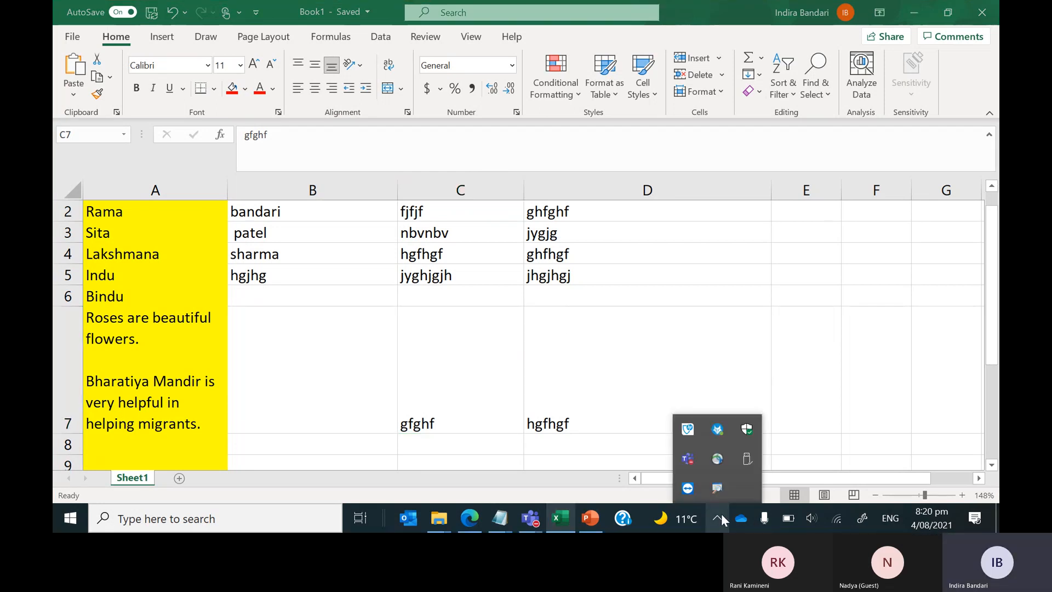
right_click(719, 487)
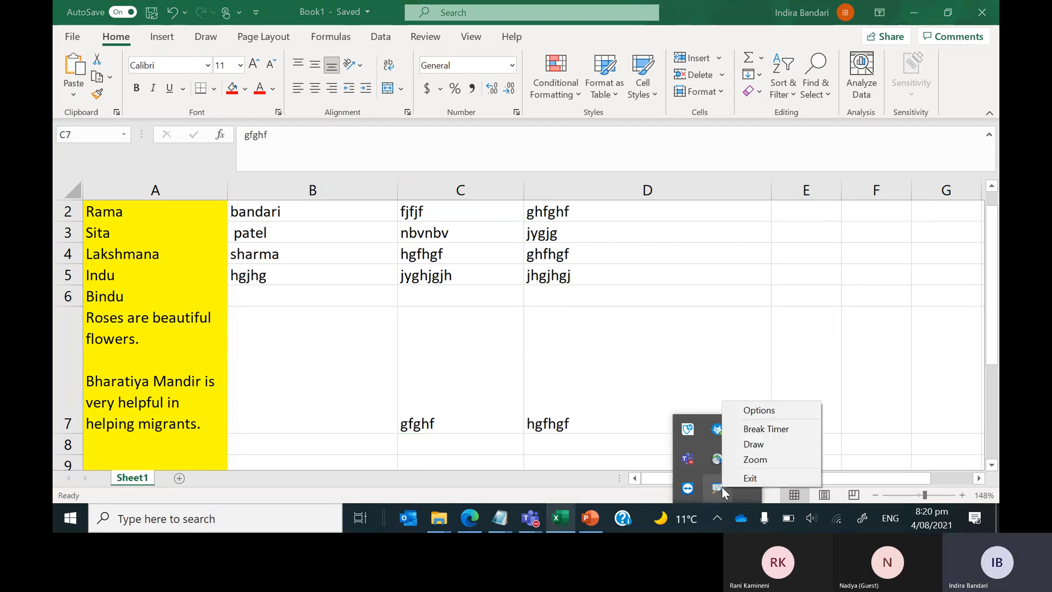
left_click(754, 409)
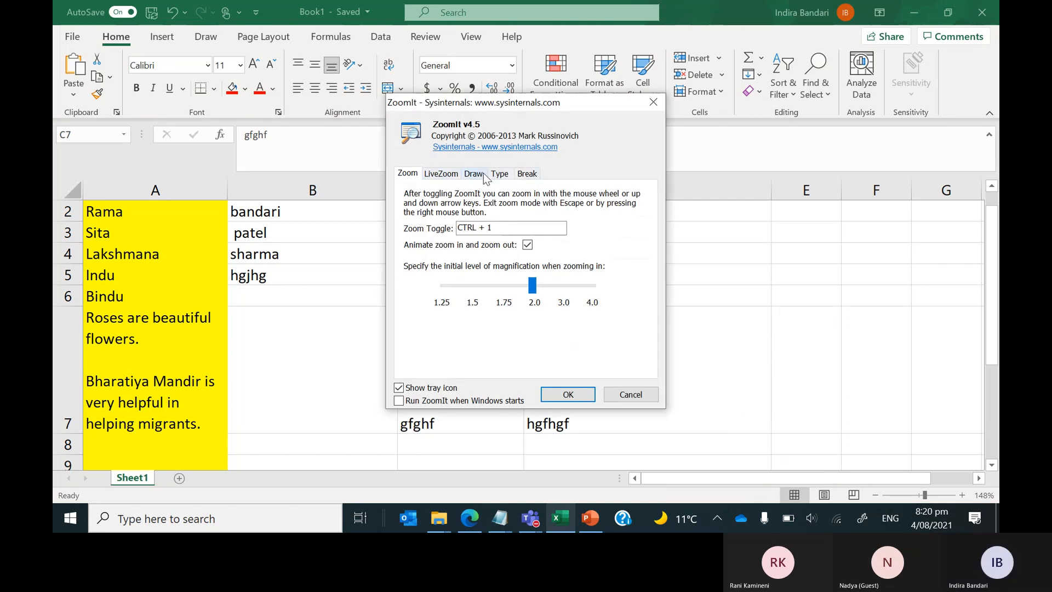
left_click(532, 175)
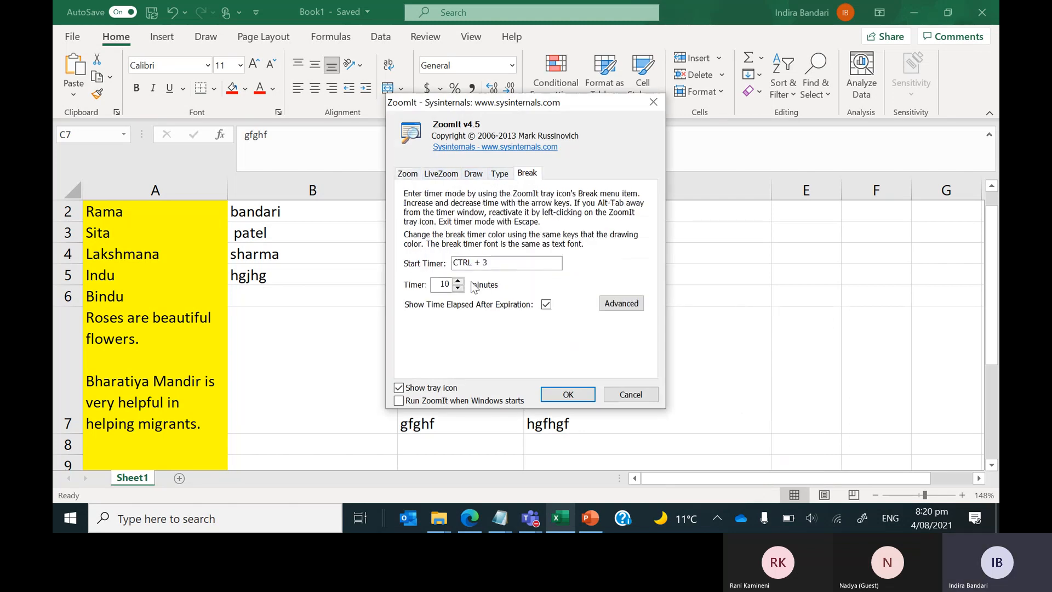
double_click(436, 285)
type("1")
key("Return")
Briefly zoom the worksheet, then start the 1-minute break countdown with Ctrl+3.
key("ctrl+1")
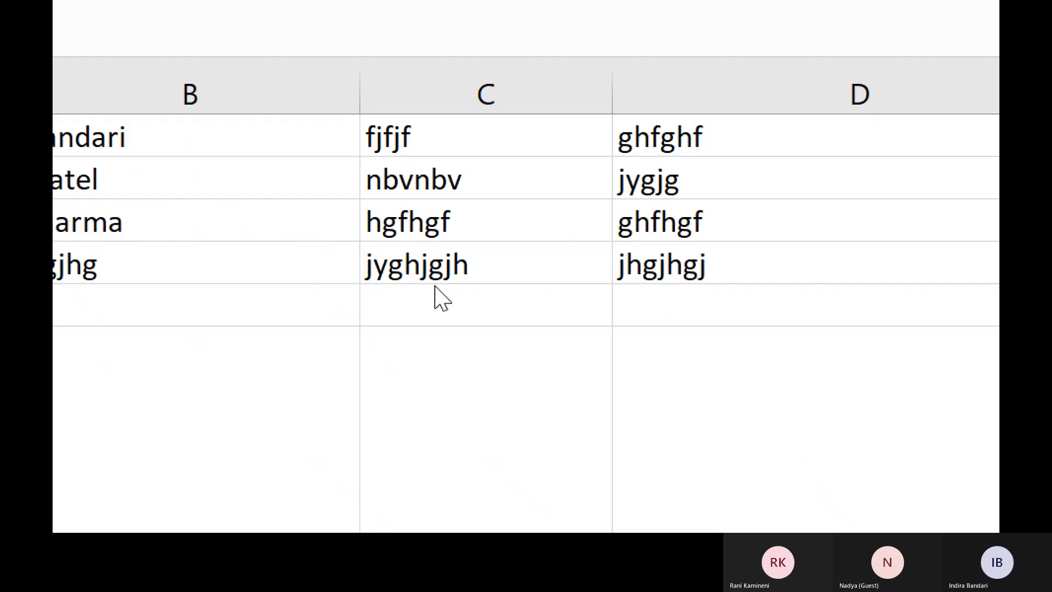
key("Escape")
key("ctrl+3")
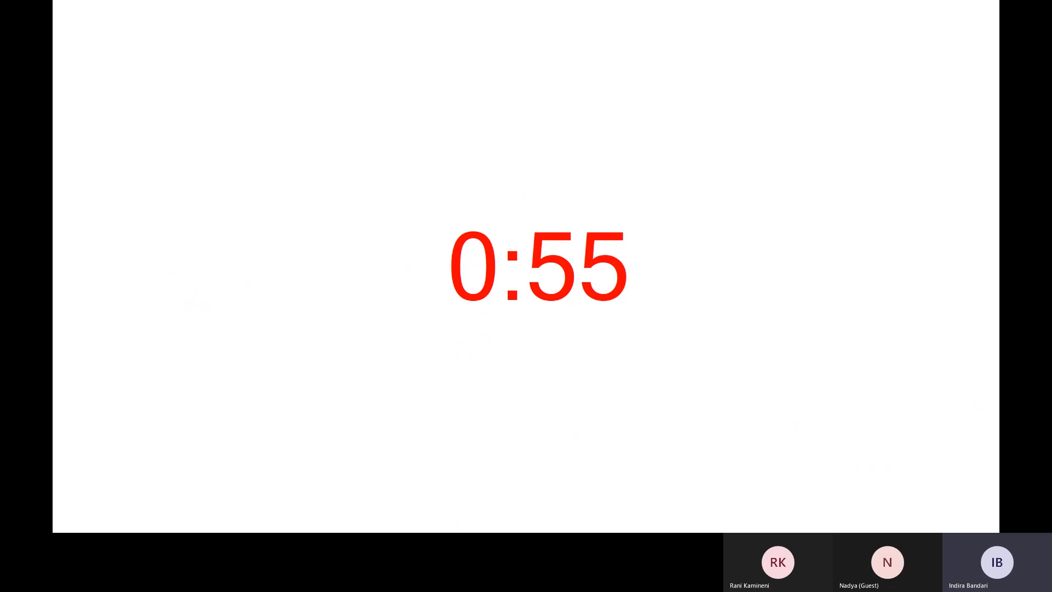
Return to Excel and end the full-screen break countdown.
key("alt+Tab")
key("Tab")
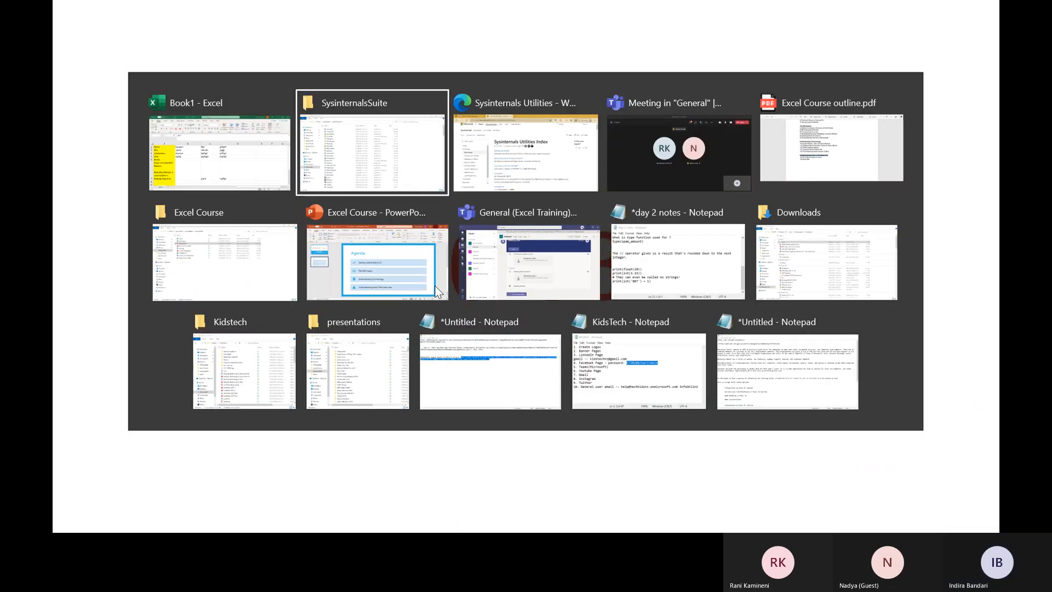
key("alt+Tab")
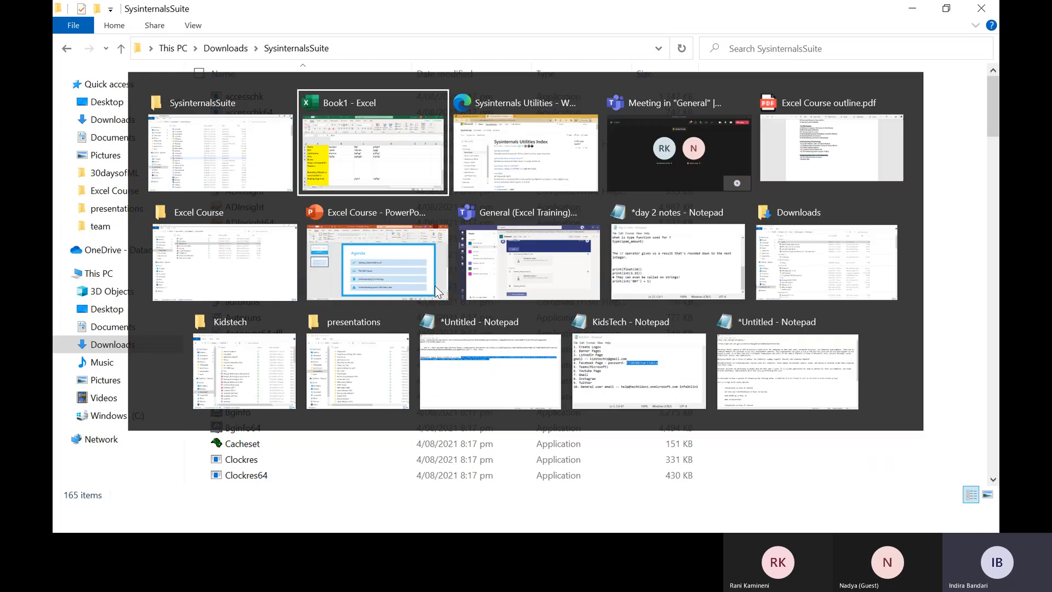
key("ctrl+3")
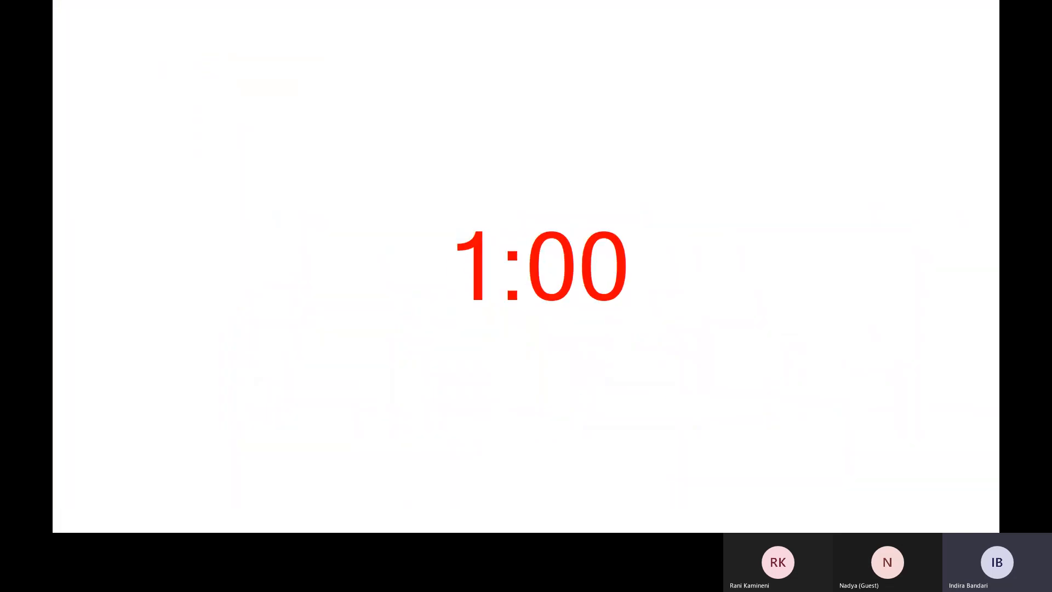
key("Escape")
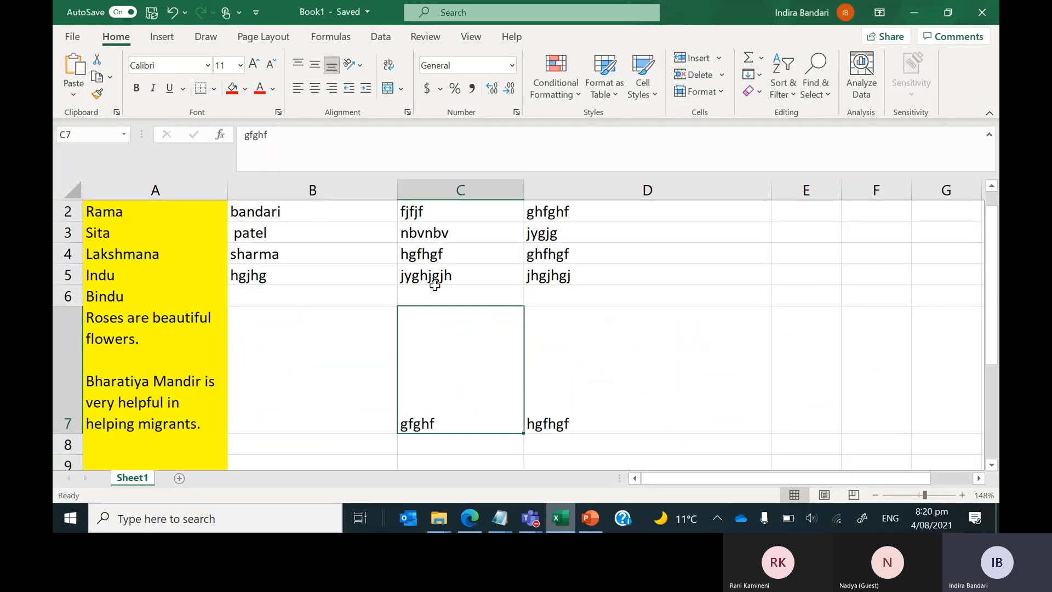
Review ZoomIt's LiveZoom settings from the tray, then cancel without changes.
left_click(715, 517)
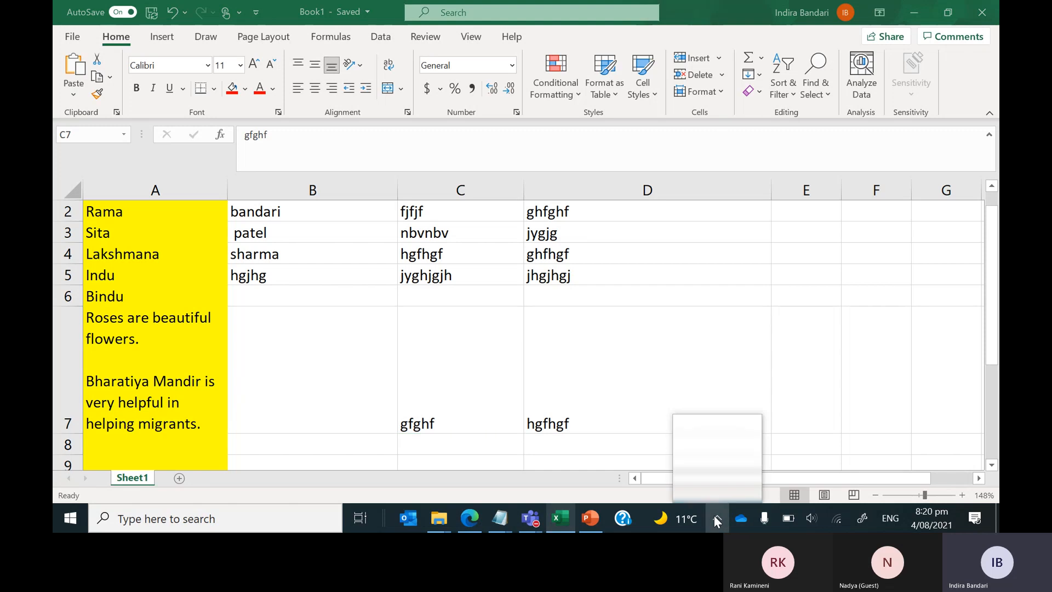
right_click(716, 485)
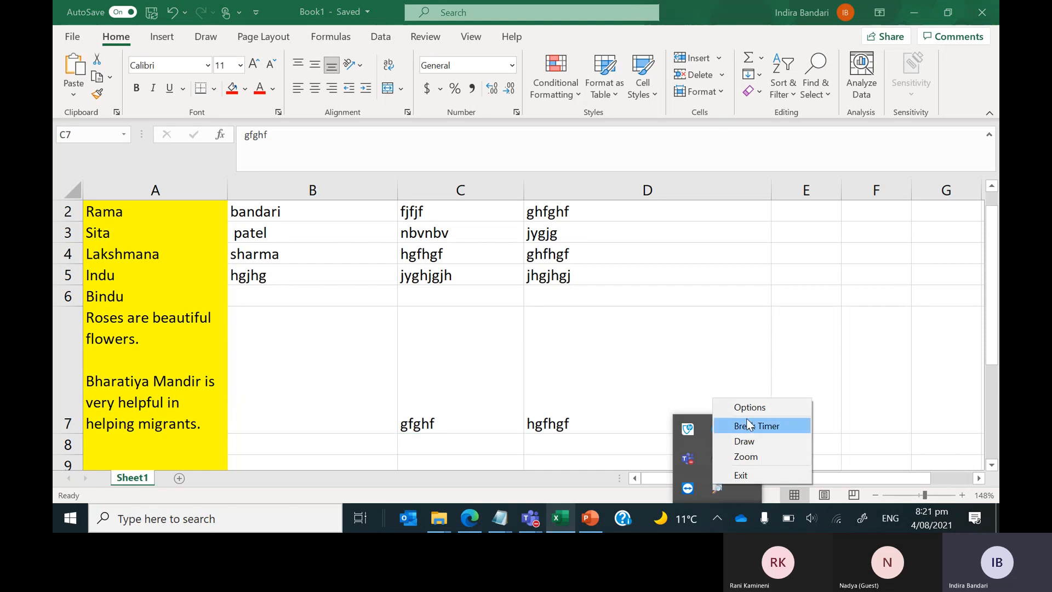
left_click(750, 407)
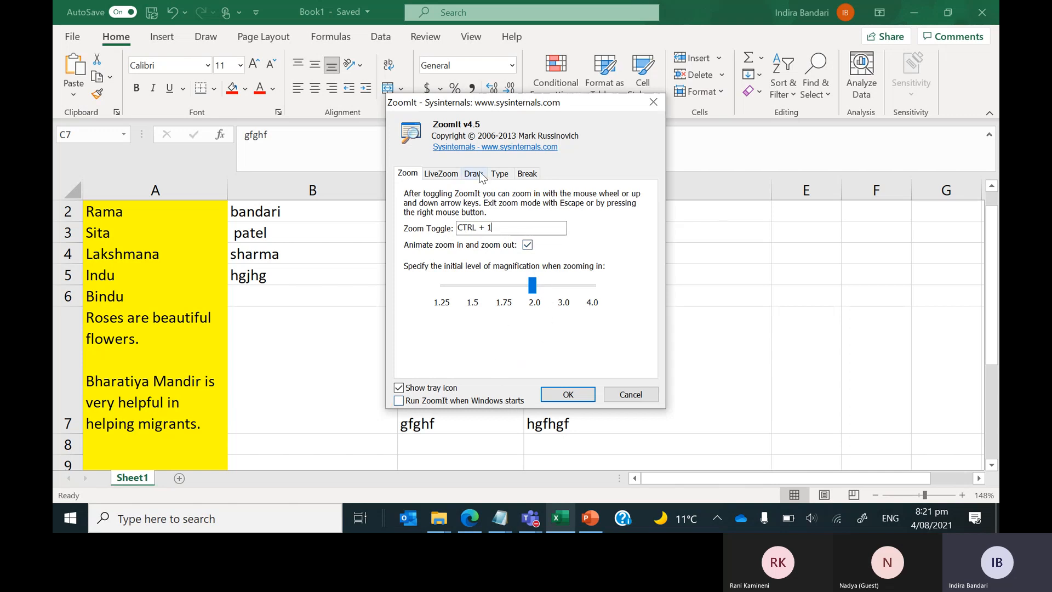
left_click(439, 174)
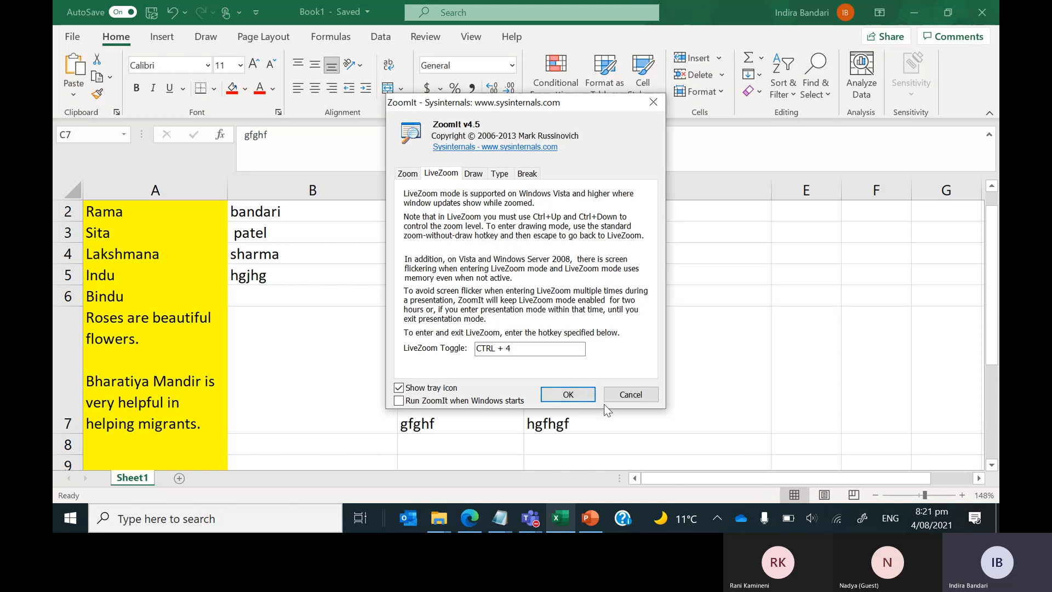
left_click(631, 395)
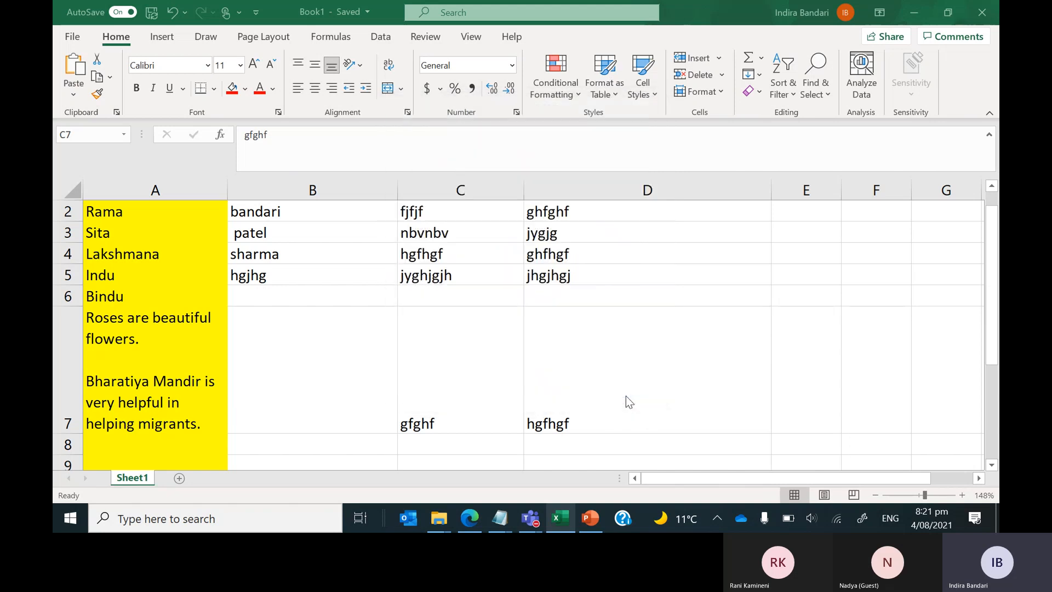
key("ctrl+4")
key("ctrl+Up")
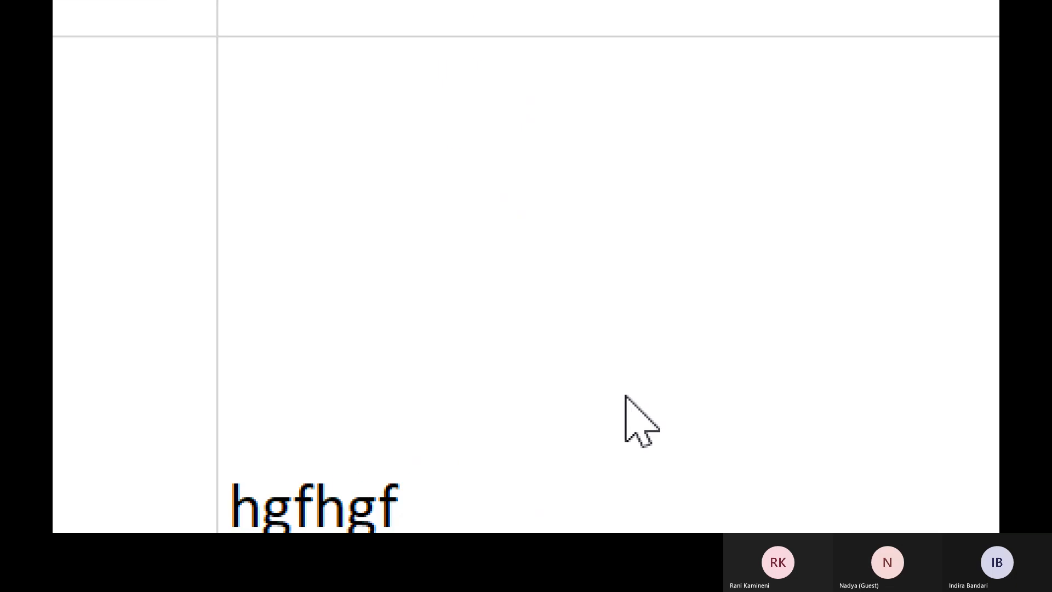
key("ctrl+Down")
key("ctrl+Down")
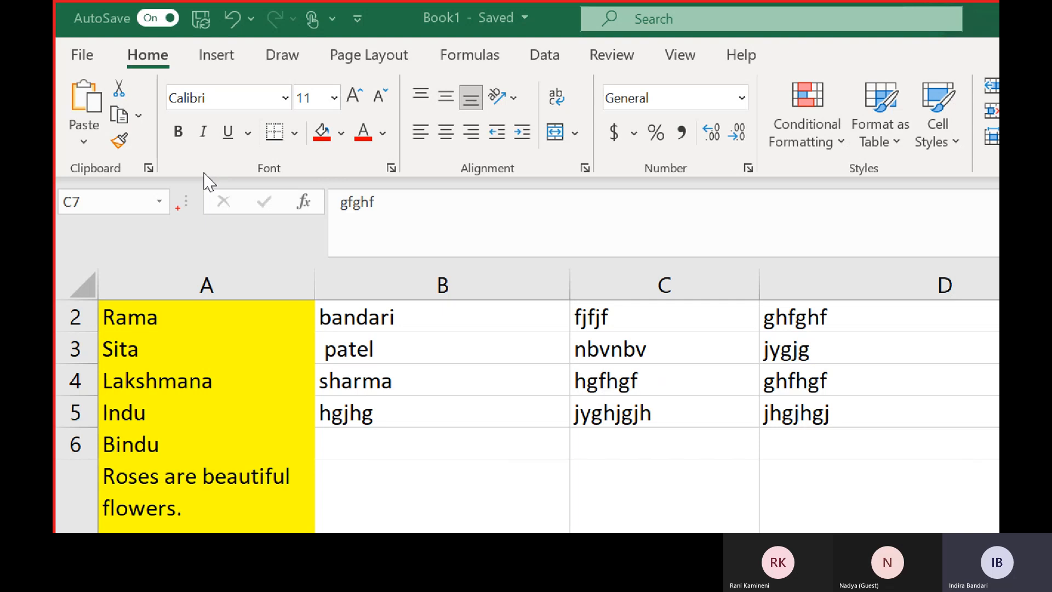
mouse_move(177, 208)
left_mouse_down()
mouse_move(300, 256)
mouse_move(473, 253)
left_mouse_up()
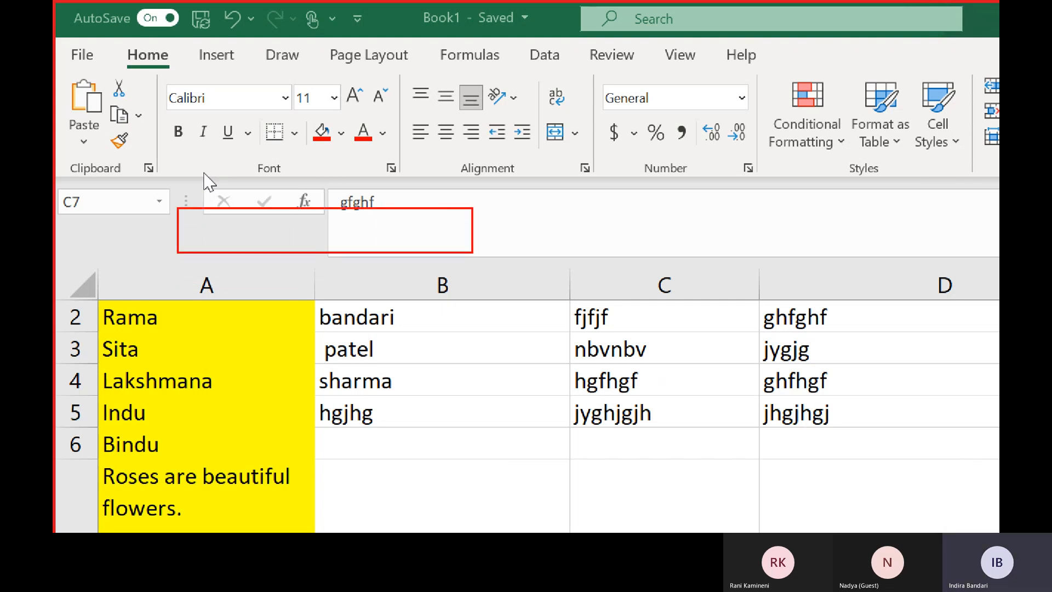
key("Escape")
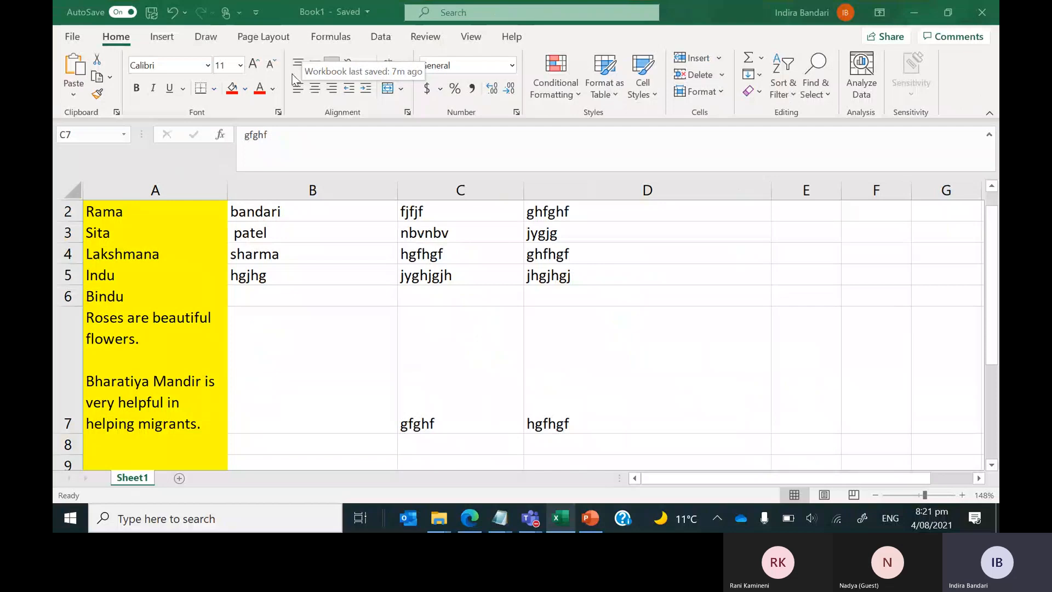
Open cell C7's text 'gfghf' for editing in the formula bar.
left_click(323, 141)
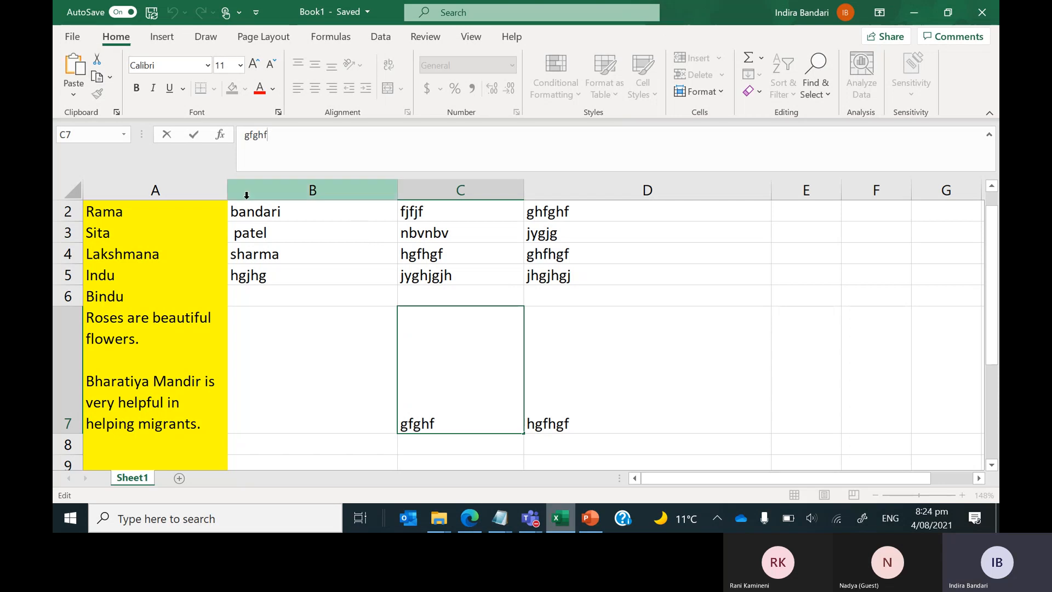
Exit editing C7 unchanged by selecting cell B7.
left_click(257, 350)
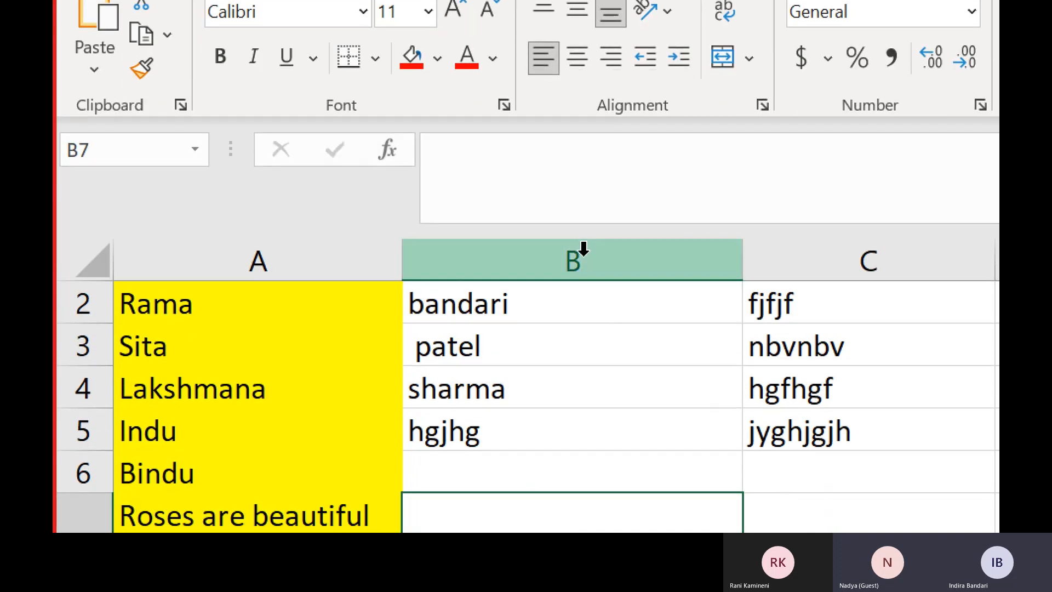
Select cell B2 holding the surname 'bandari' for copying.
left_click(456, 306)
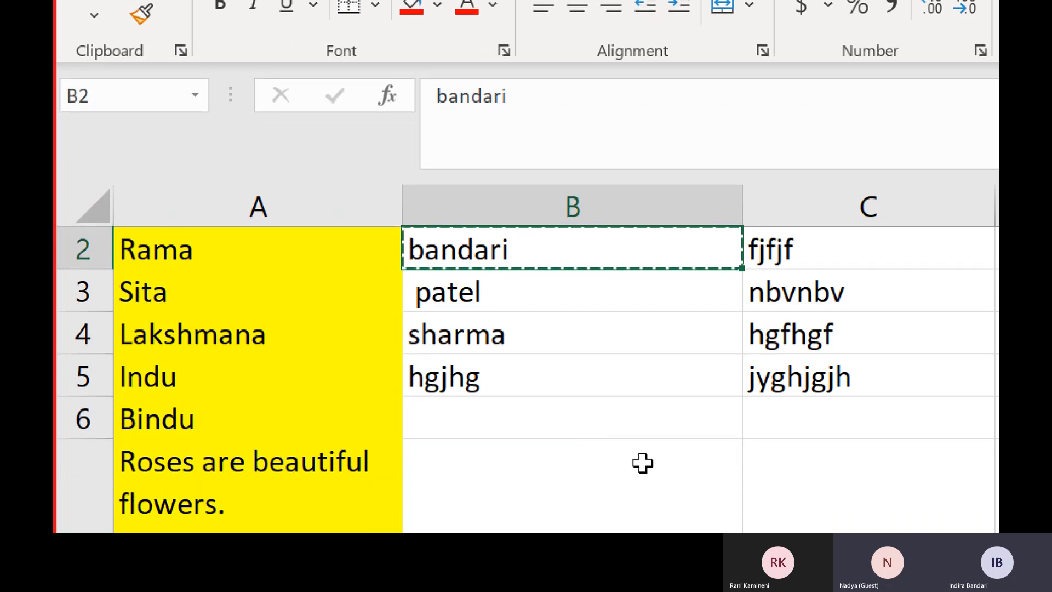
left_click(786, 418)
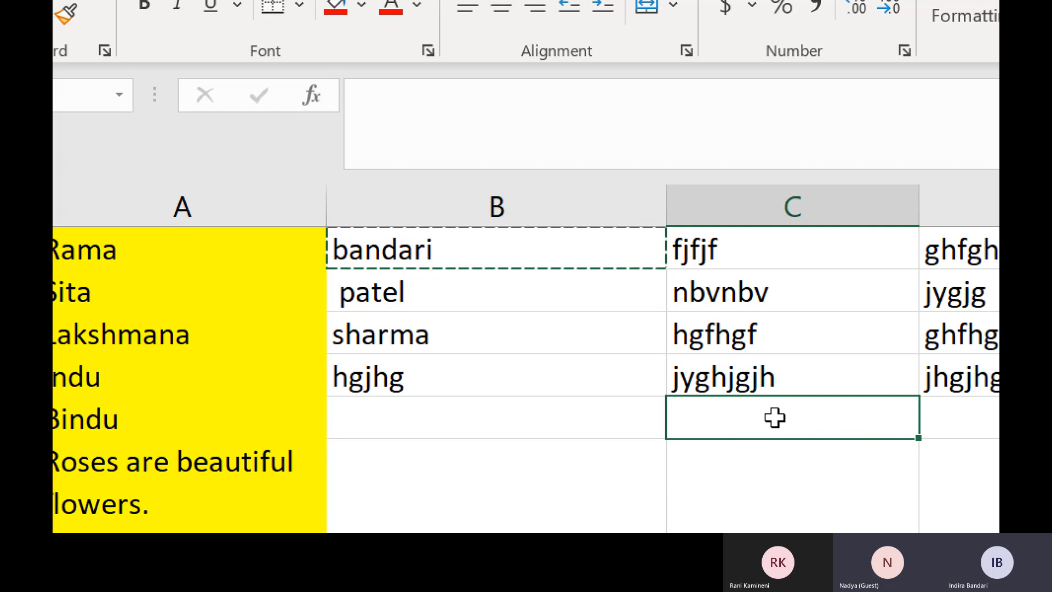
type("bandari")
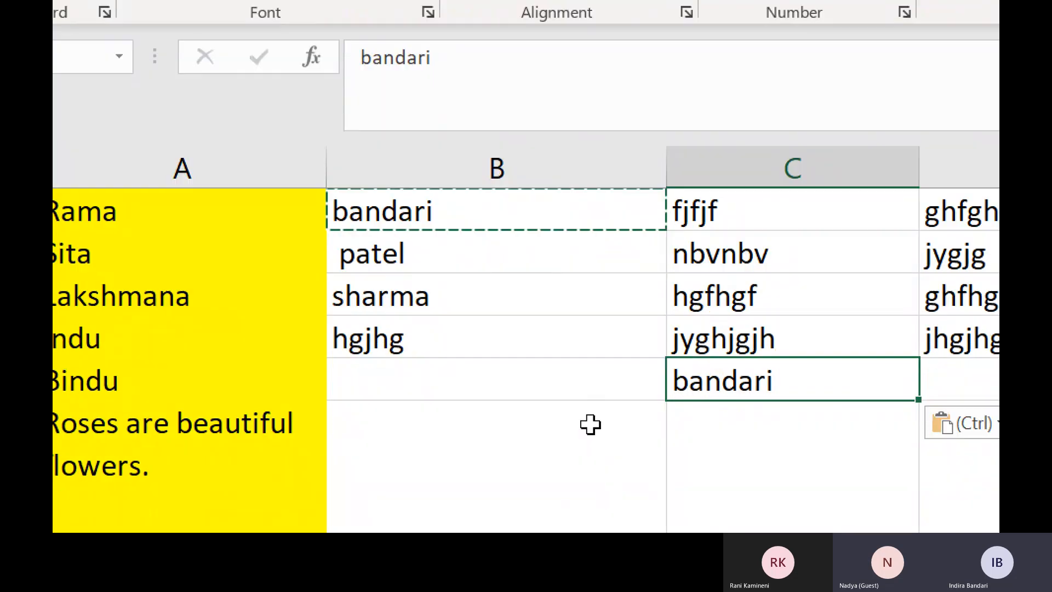
left_click(550, 404)
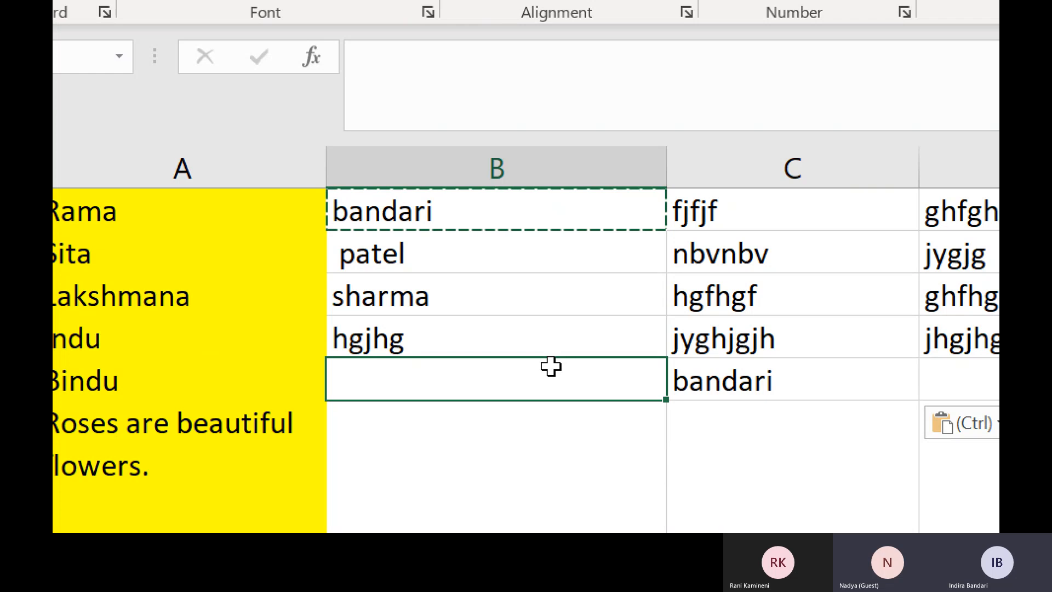
type("hgh")
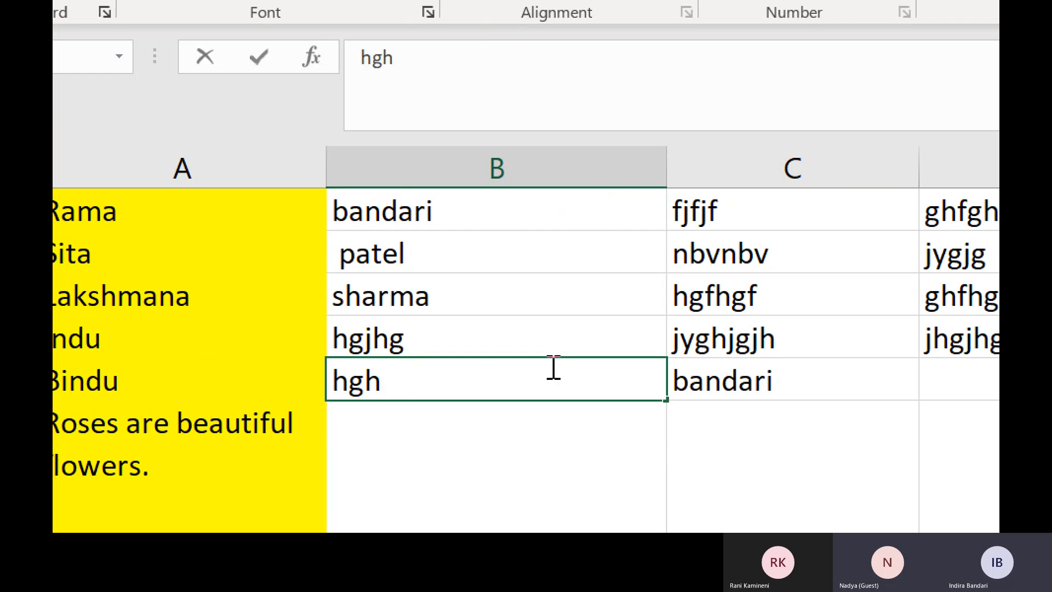
key("BackSpace")
key("BackSpace")
key("BackSpace")
key("Return")
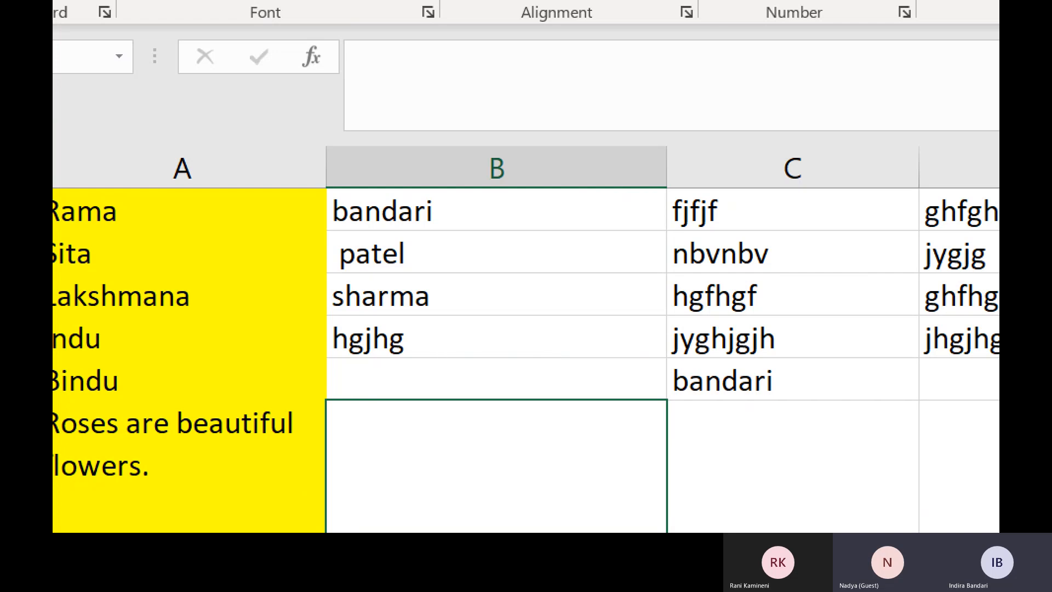
scroll(441, 345, "up", 2)
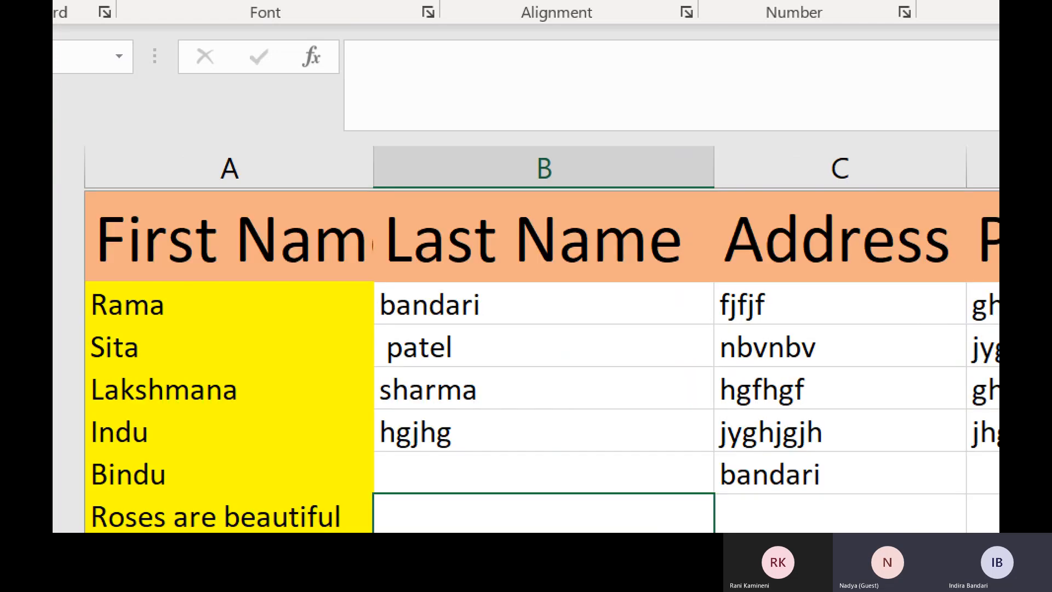
key("Up")
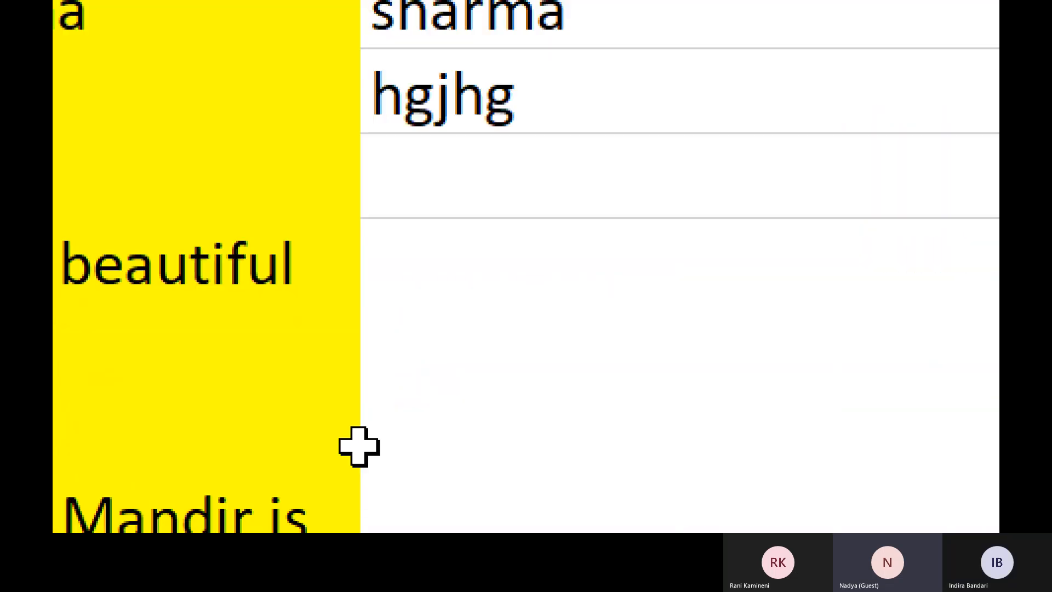
left_click(359, 446)
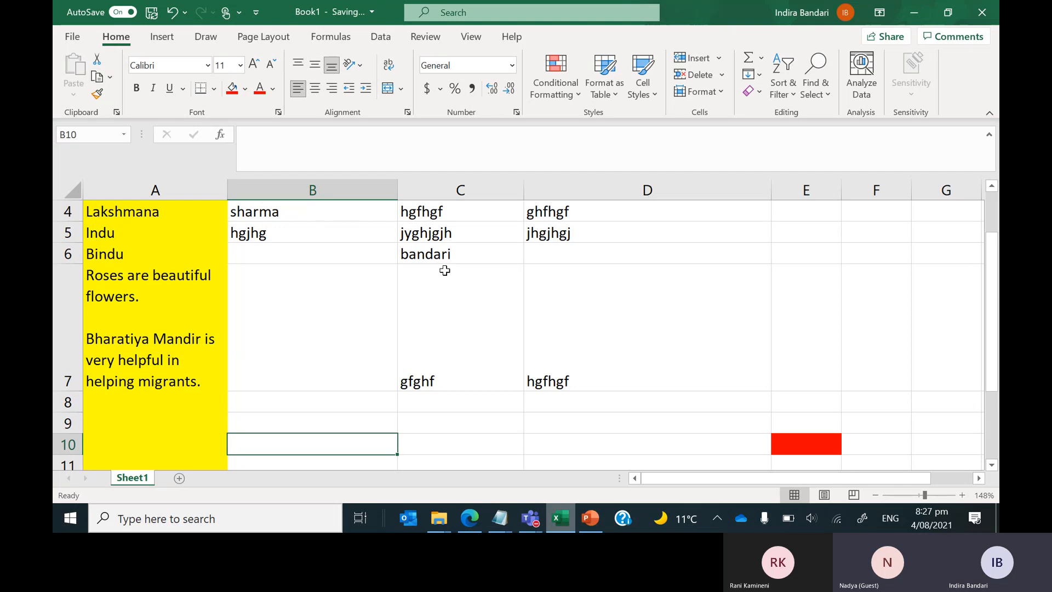
Select Address cells C4:C6, from hgfhgf down to the pasted surname.
left_click_drag(463, 263, 455, 218)
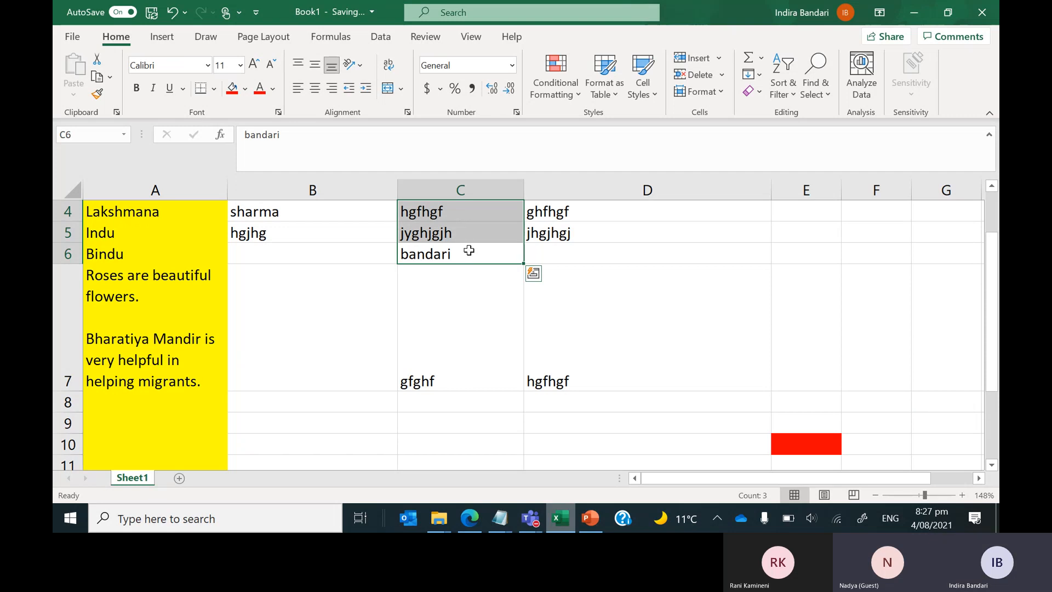
Extend the selection to C2:C6 and copy the five Address entries.
left_click_drag(992, 313, 992, 272)
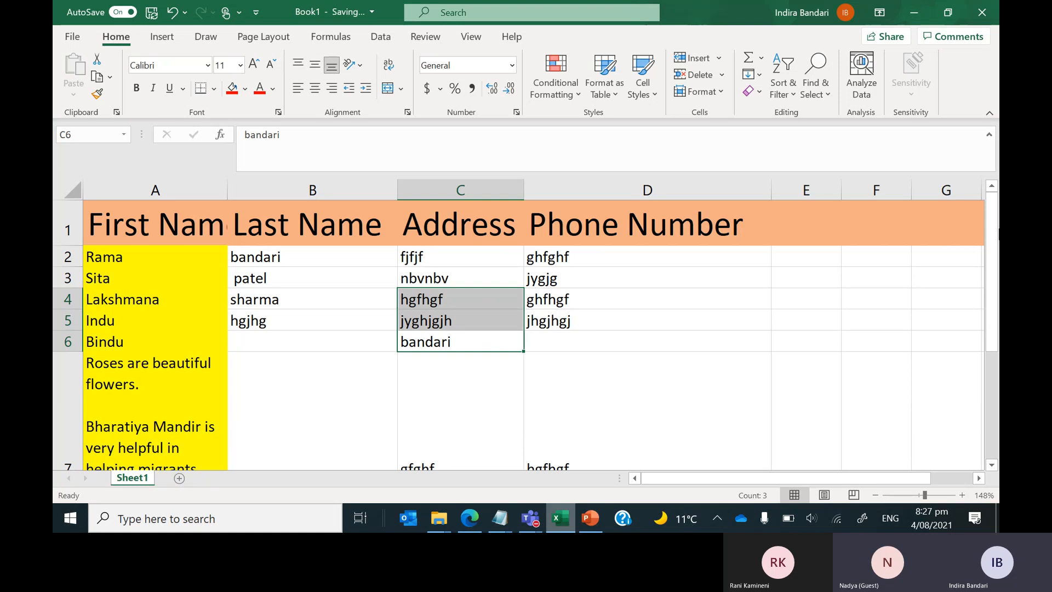
key("shift+Up")
key("shift+Up")
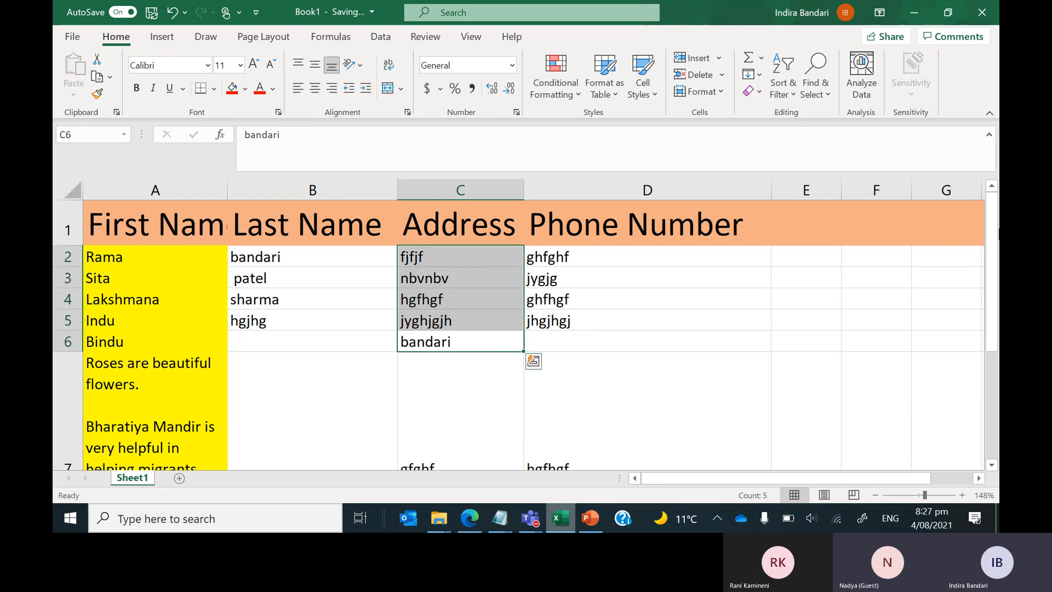
key("ctrl+c")
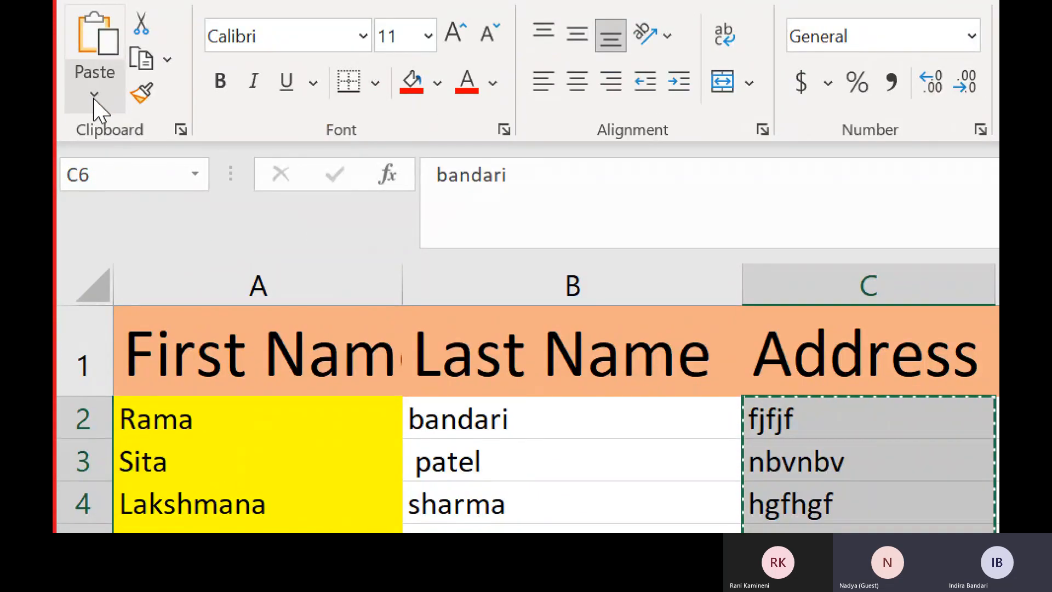
Bring up the Paste Special dialog from the Home tab's Paste menu.
left_click(94, 96)
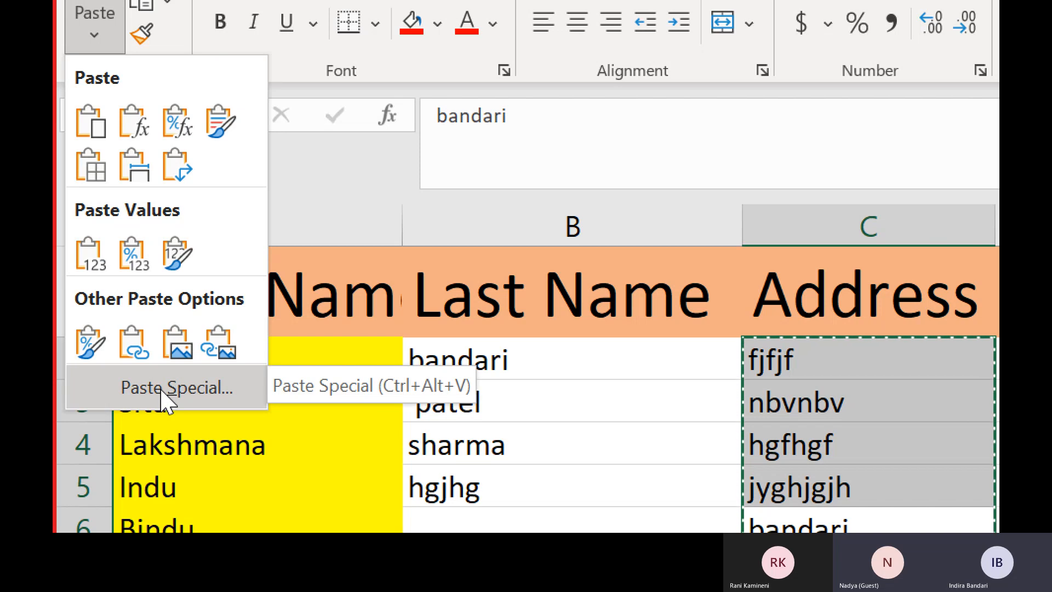
left_click(165, 388)
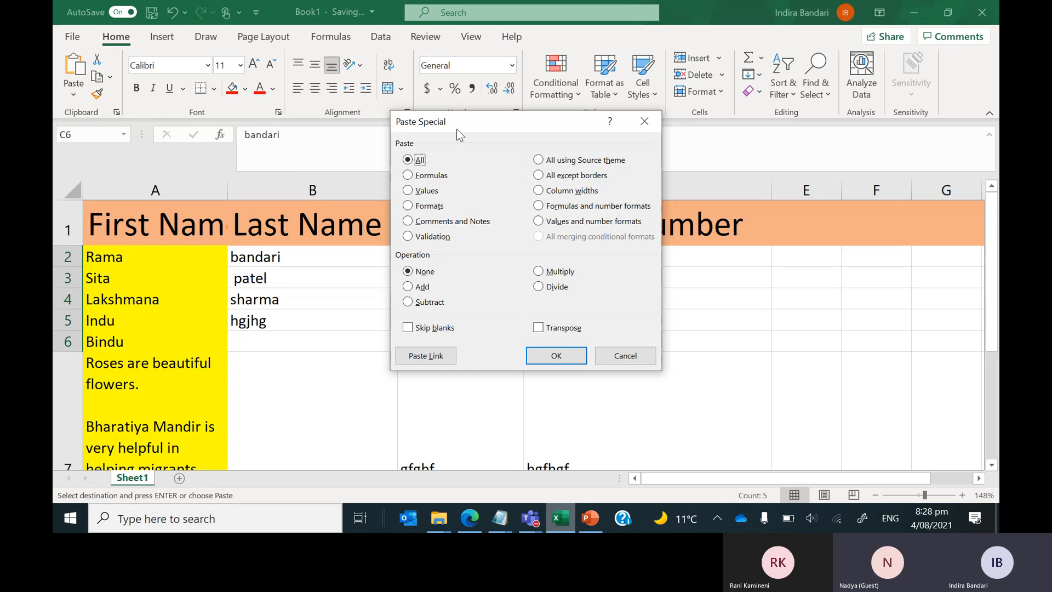
Move the Paste Special dialog off column C and dismiss it without pasting.
left_click_drag(457, 130, 672, 80)
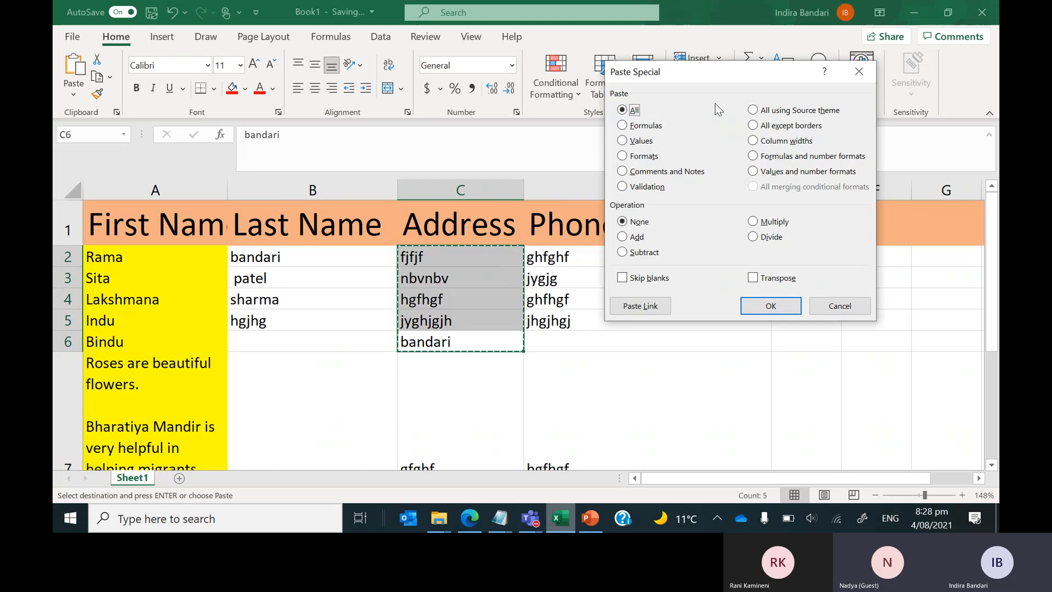
left_click(858, 74)
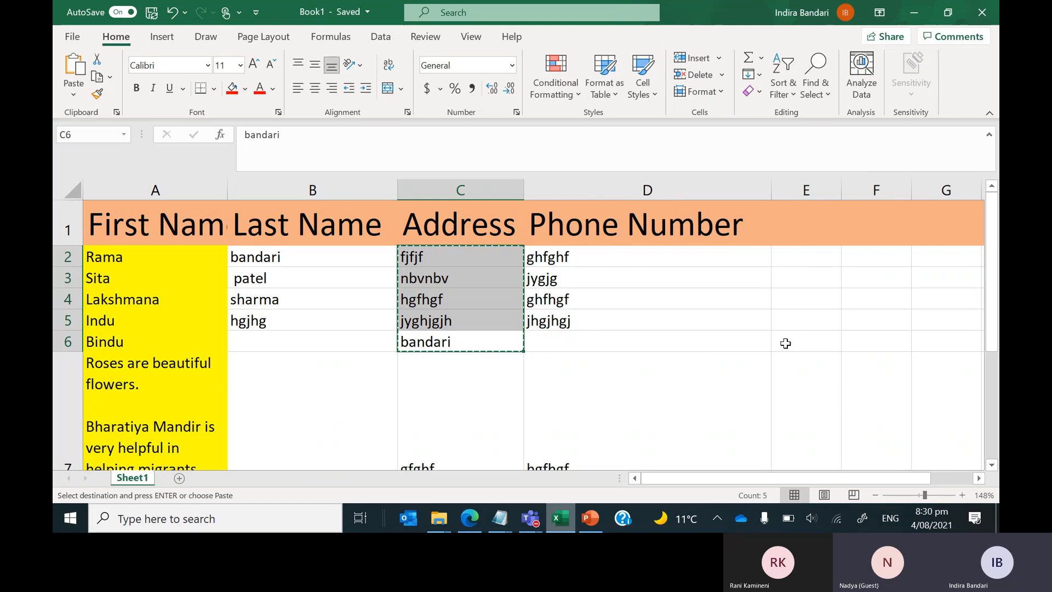
Paste the copied Address entries into E6:I6, filling columns E through I.
left_click(785, 343)
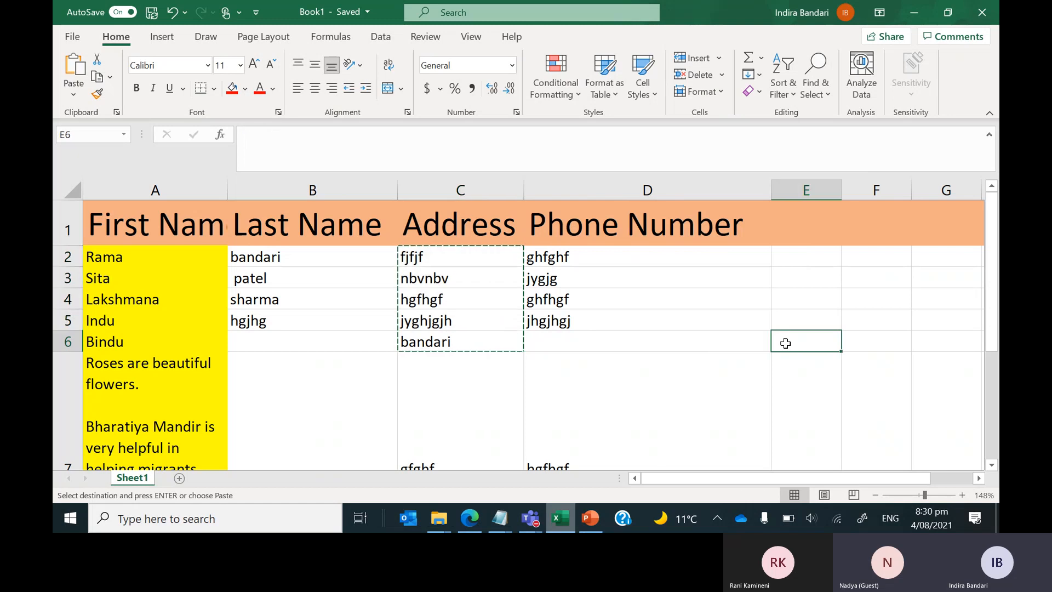
left_click_drag(908, 481, 965, 484)
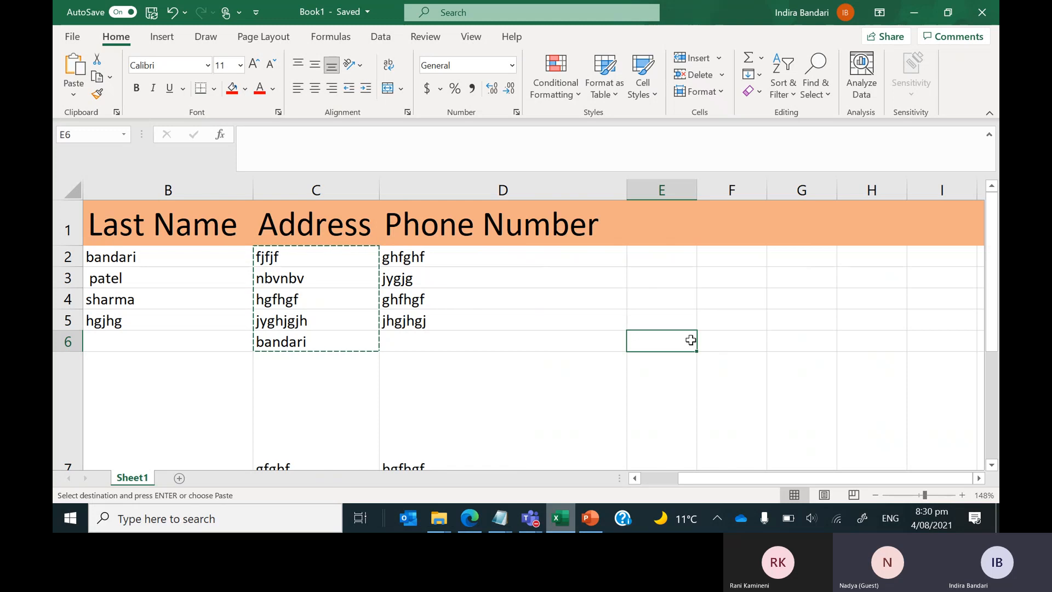
left_click_drag(691, 339, 691, 339)
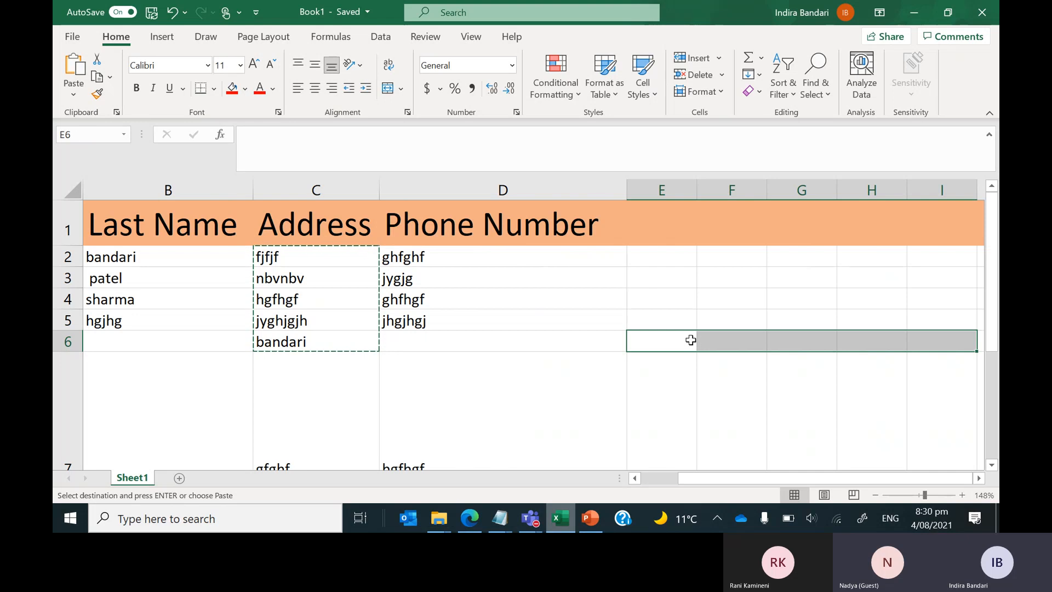
key("ctrl+v")
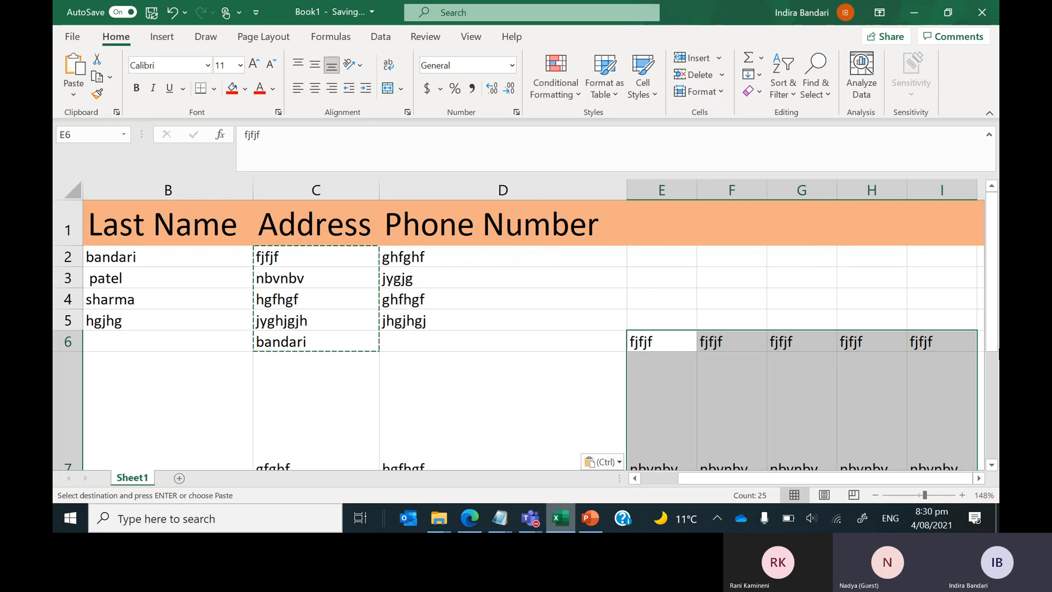
left_click_drag(993, 312, 998, 392)
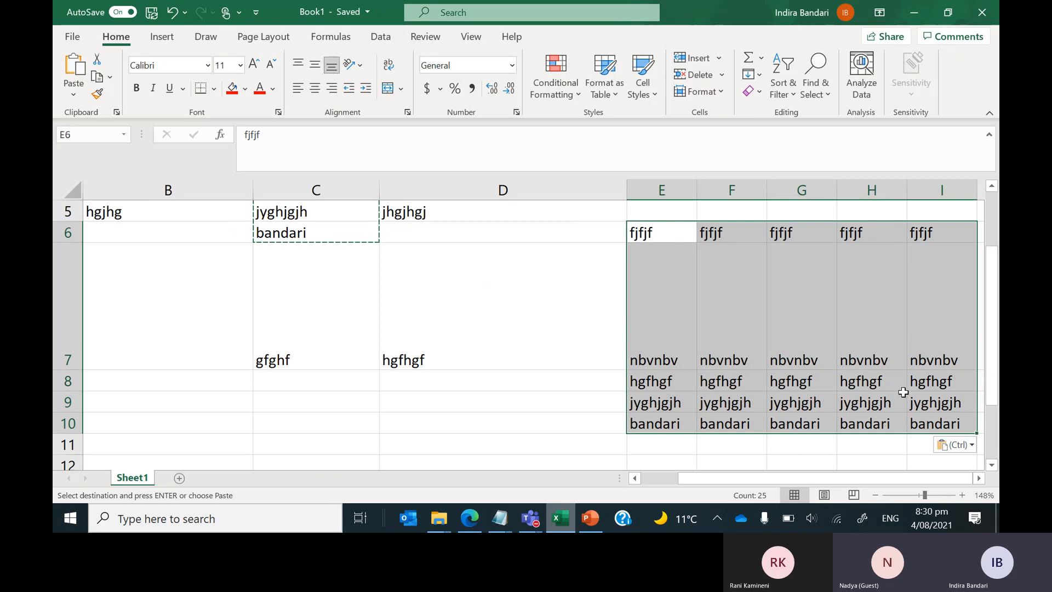
left_click_drag(993, 387, 994, 328)
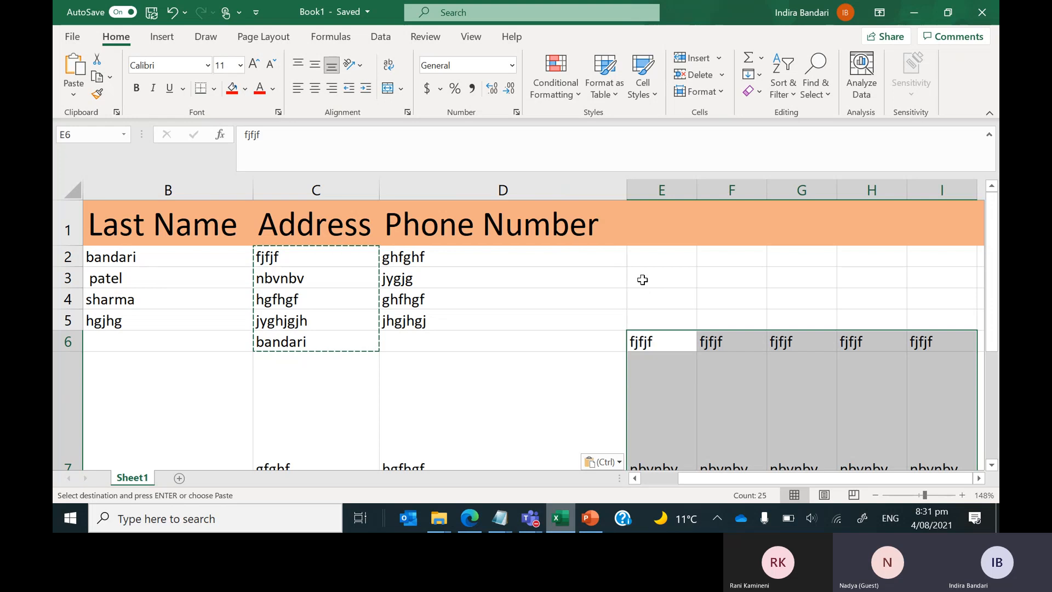
left_click(643, 280)
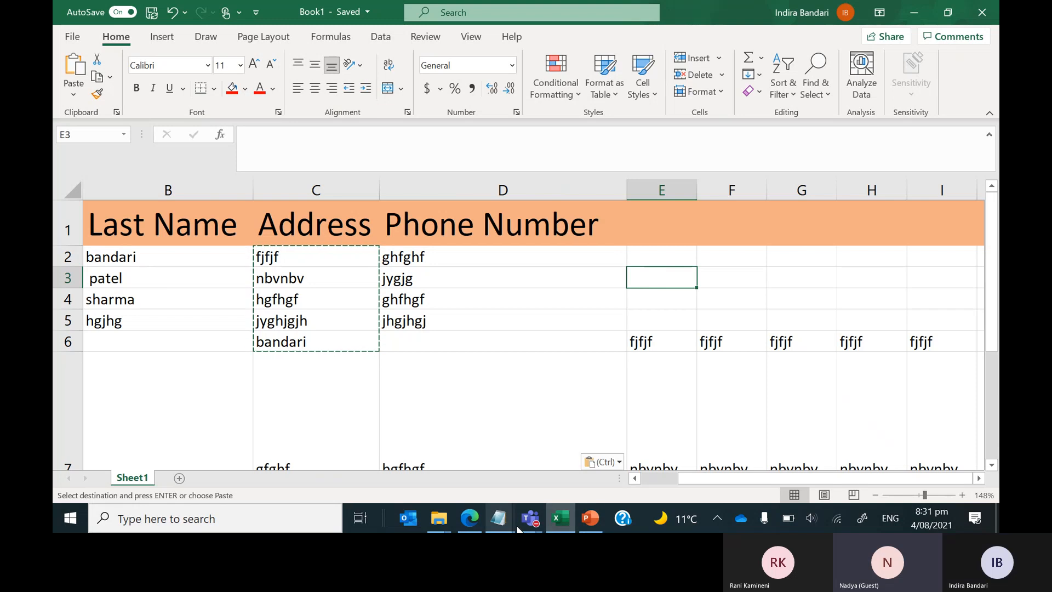
Reopen Paste Special for the copied Address cells, targeting E3.
mouse_move(530, 526)
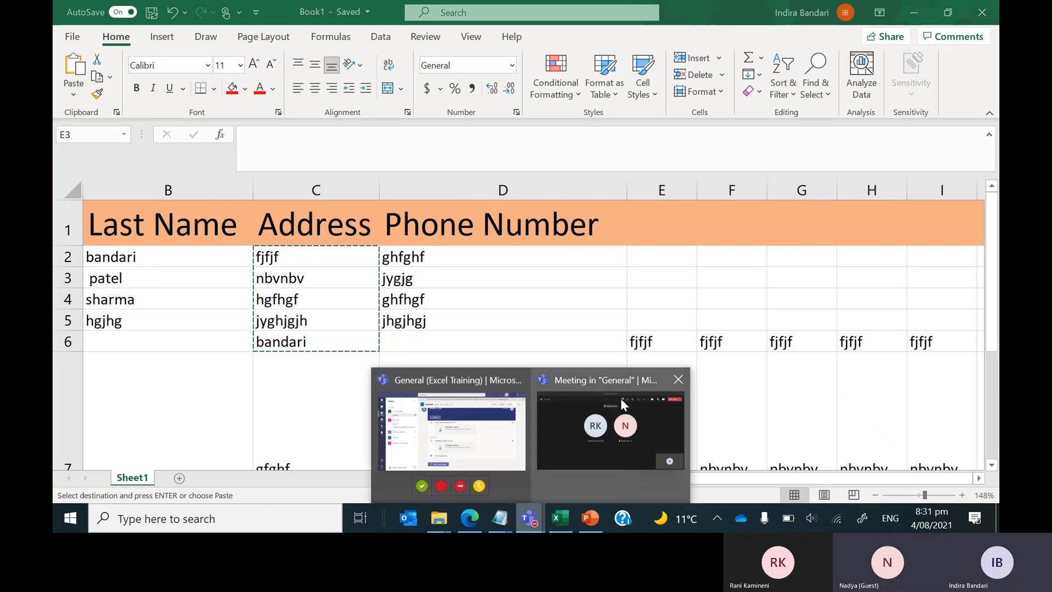
mouse_move(674, 390)
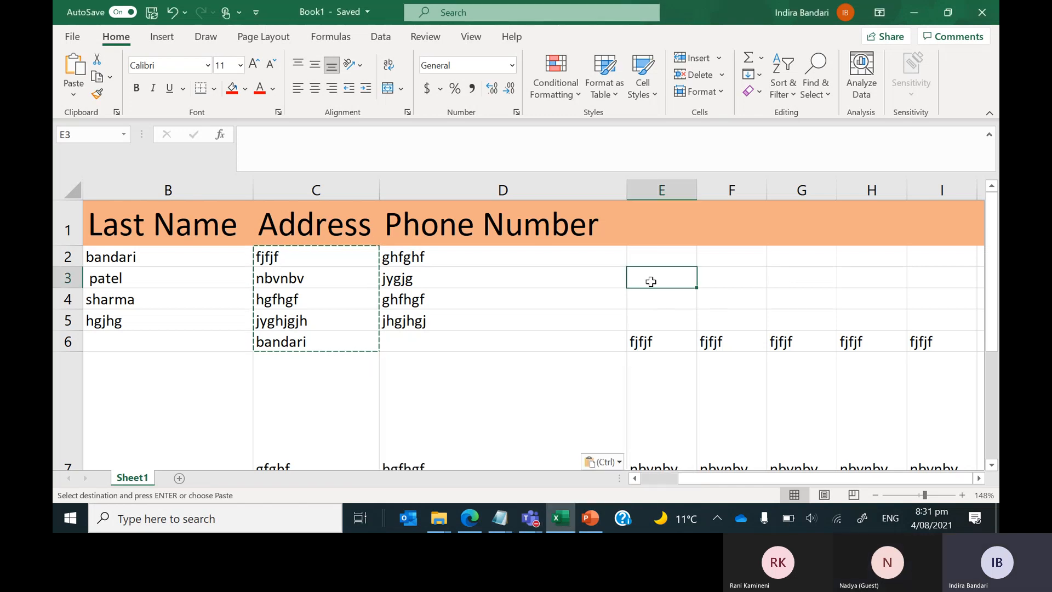
left_click(74, 94)
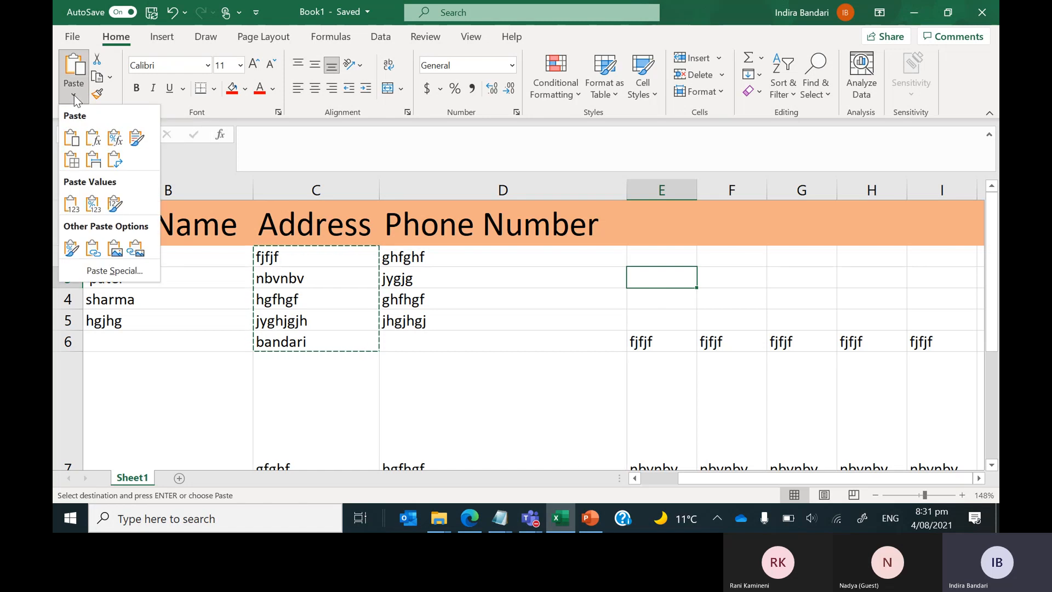
left_click(117, 269)
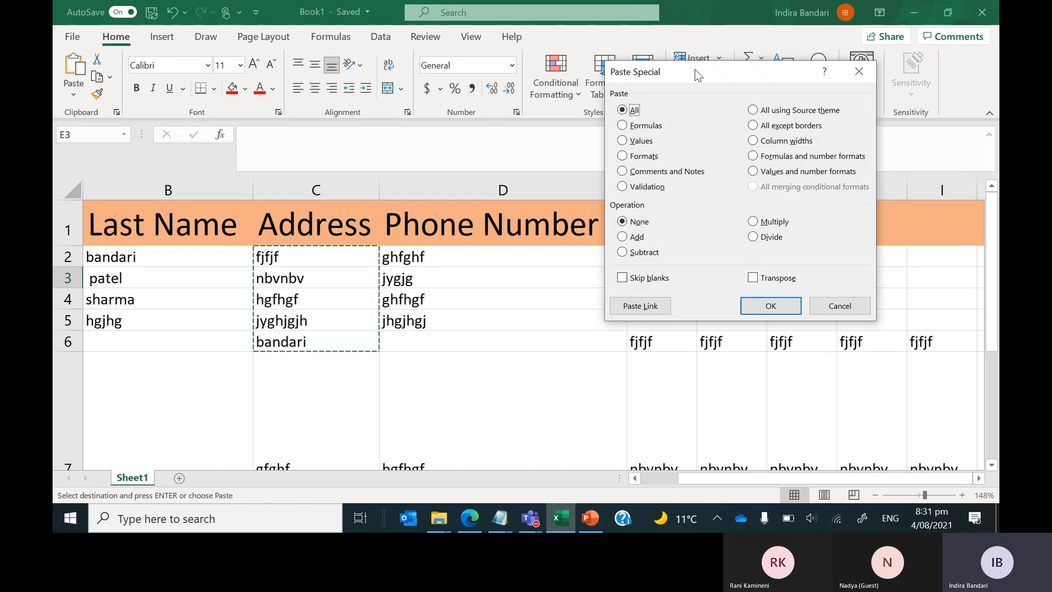
left_click_drag(695, 69, 261, 58)
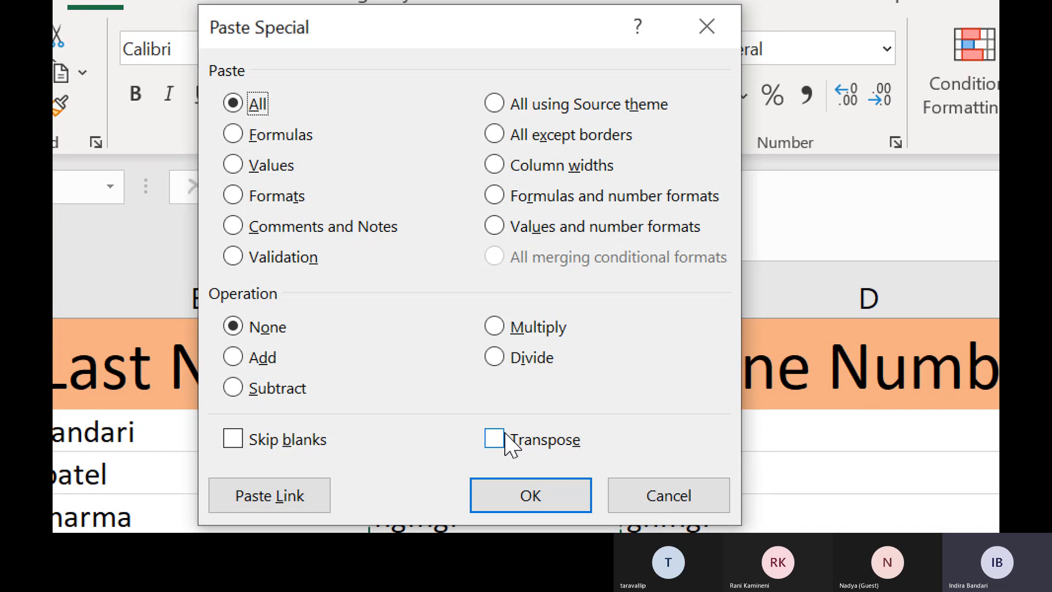
Paste the Address entries transposed into E3:I3, fjfjf through bandari.
left_click(508, 447)
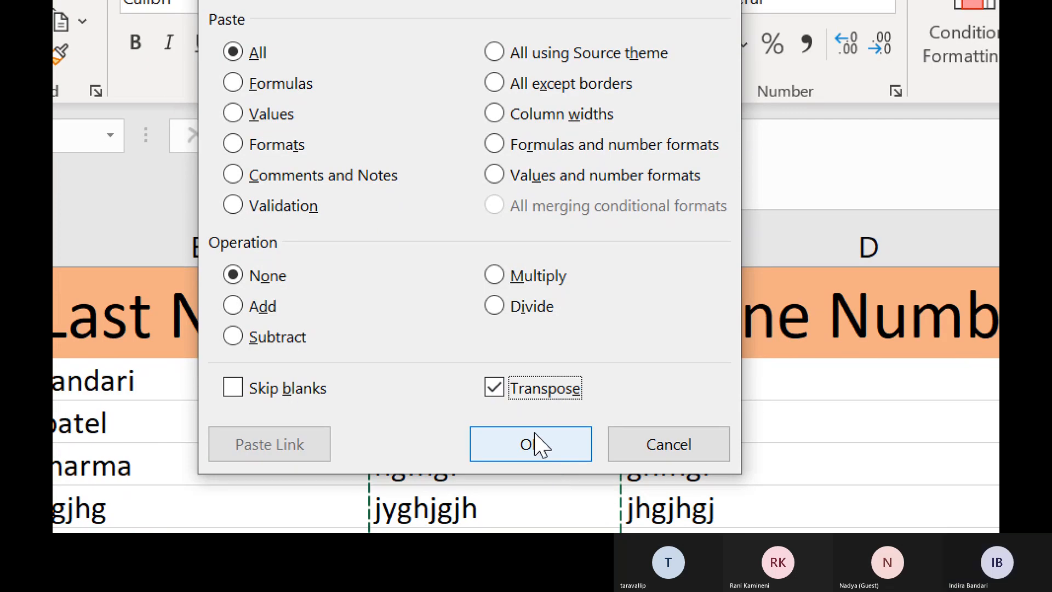
left_click(536, 445)
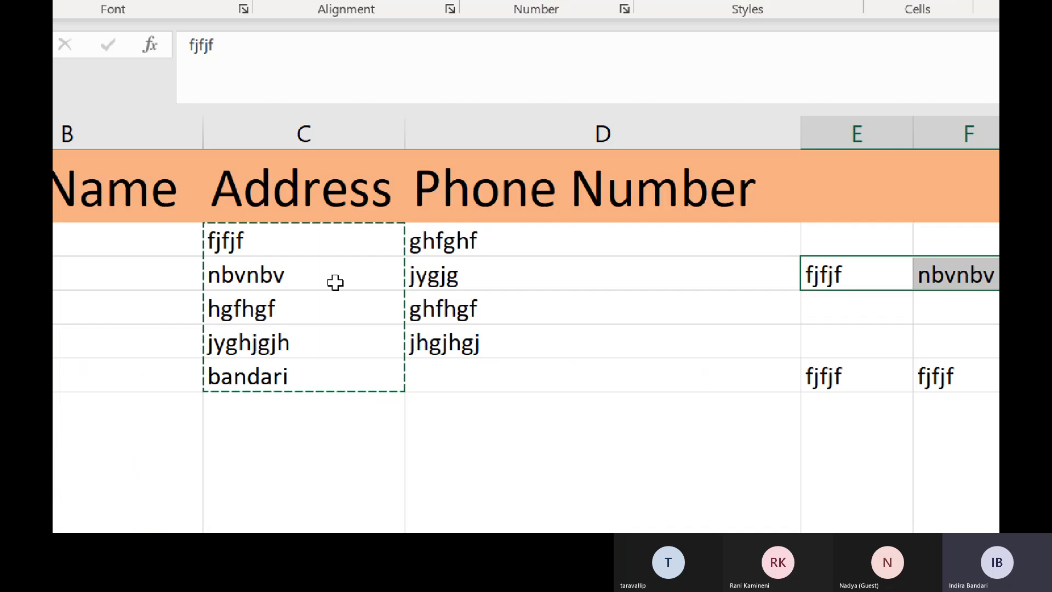
key("ctrl")
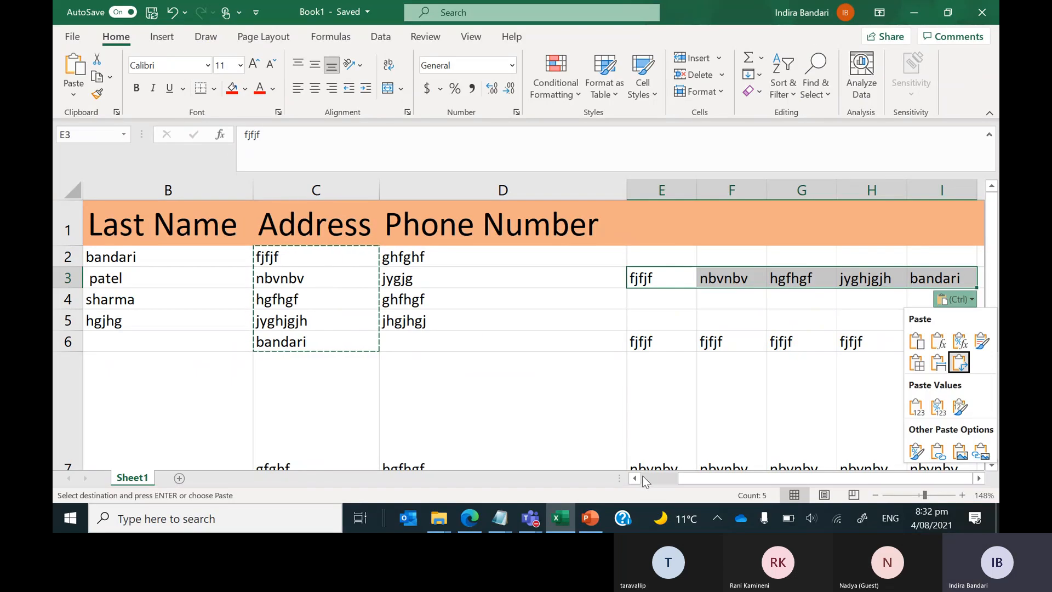
left_click(692, 478)
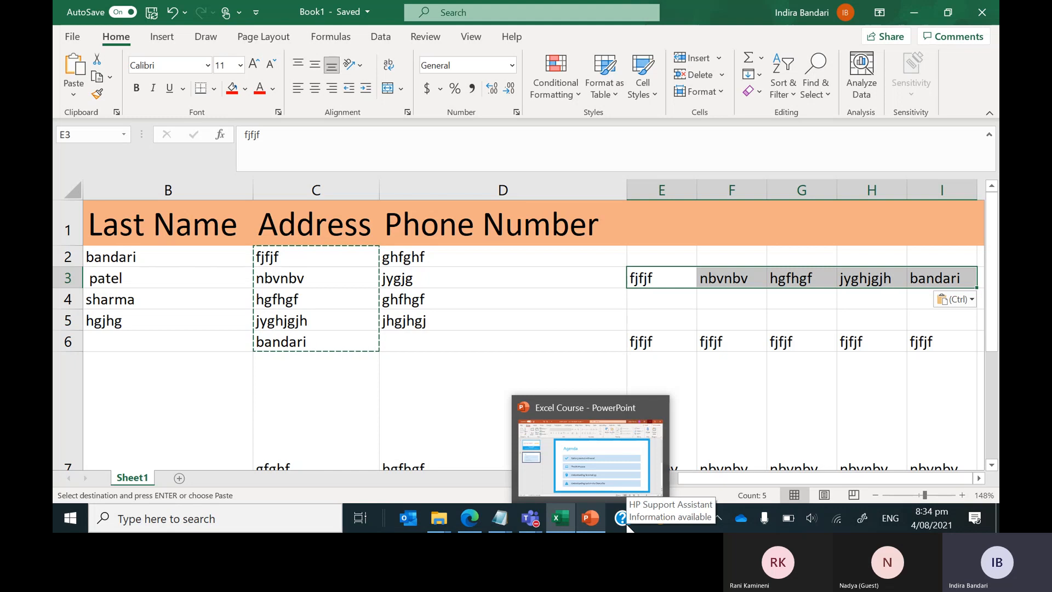
left_click(481, 323)
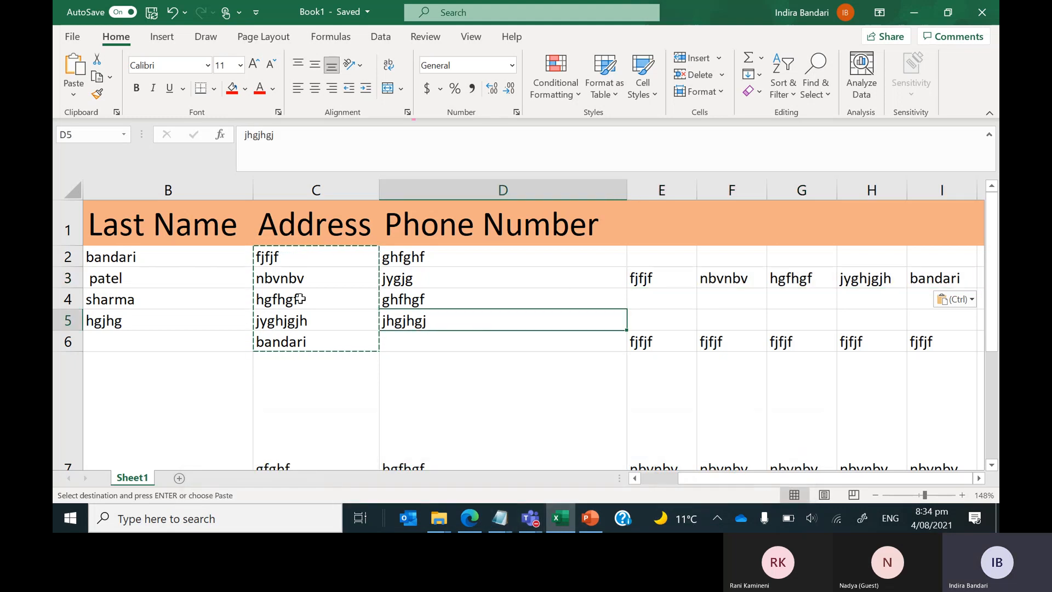
Fill the bandari and patel cells B2:B3 with a yellow background.
left_click_drag(185, 255, 185, 277)
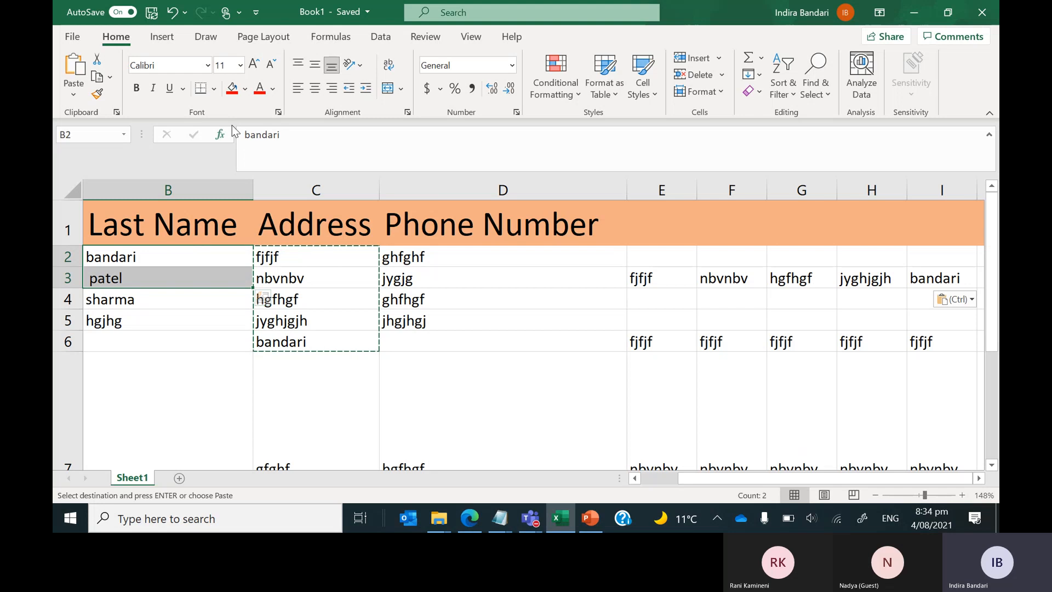
left_click(245, 88)
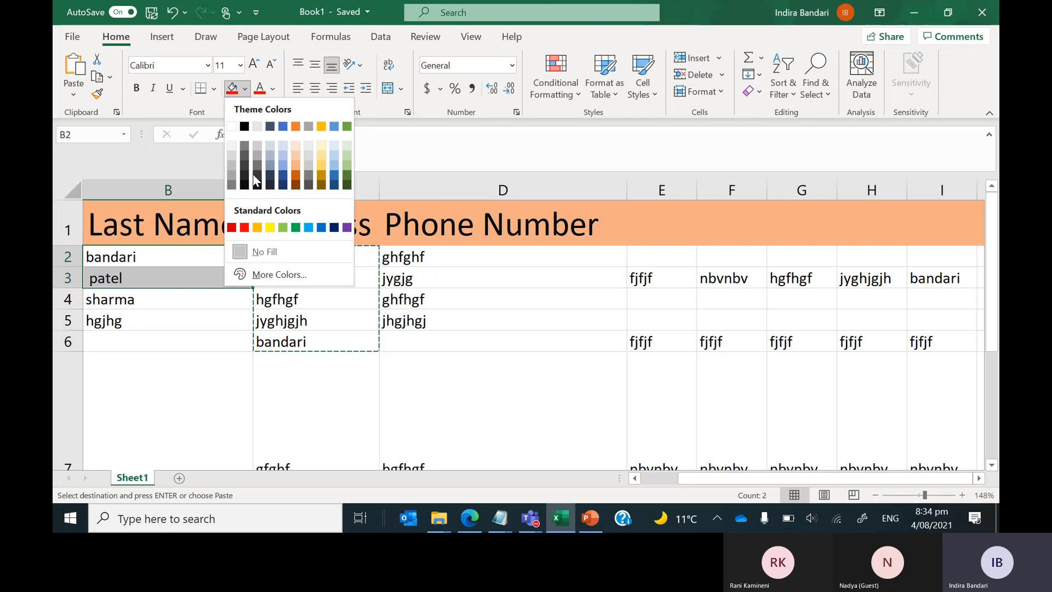
left_click(271, 226)
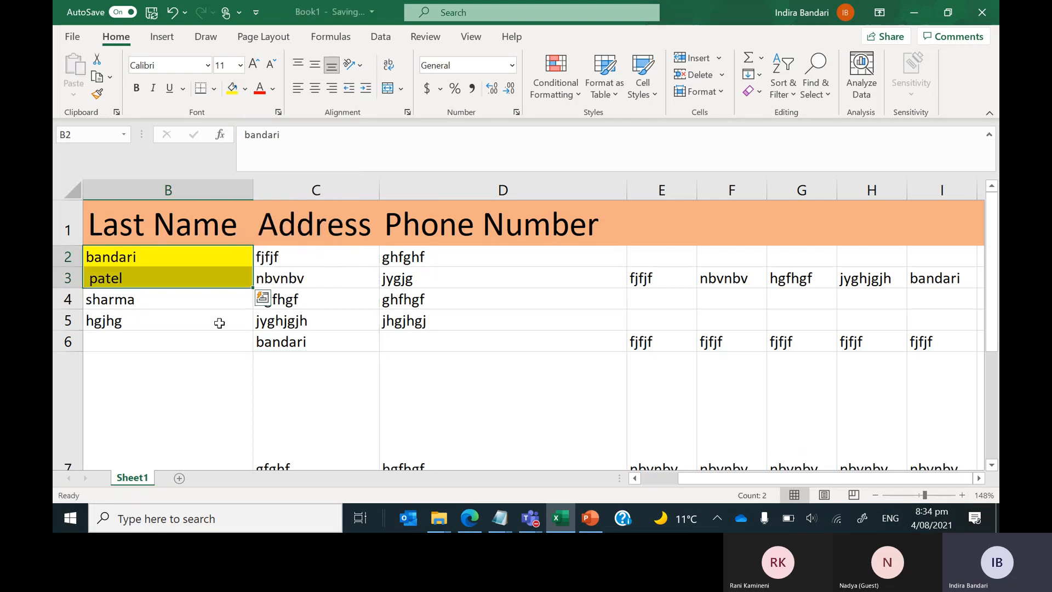
left_click(221, 328)
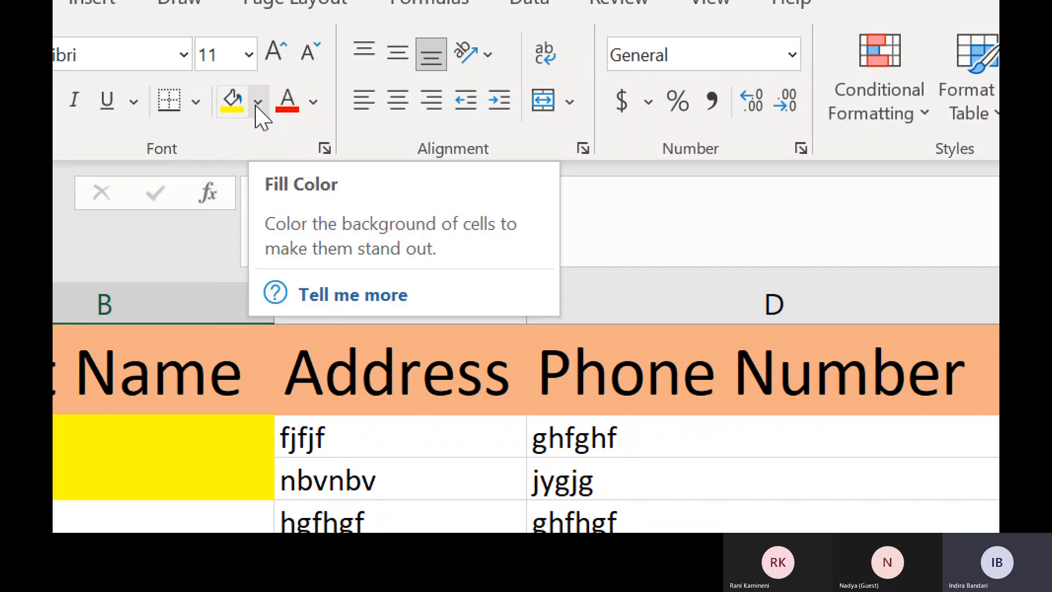
Reopen the Fill Color palette and dismiss it, leaving the yellow shading unchanged.
left_click(257, 102)
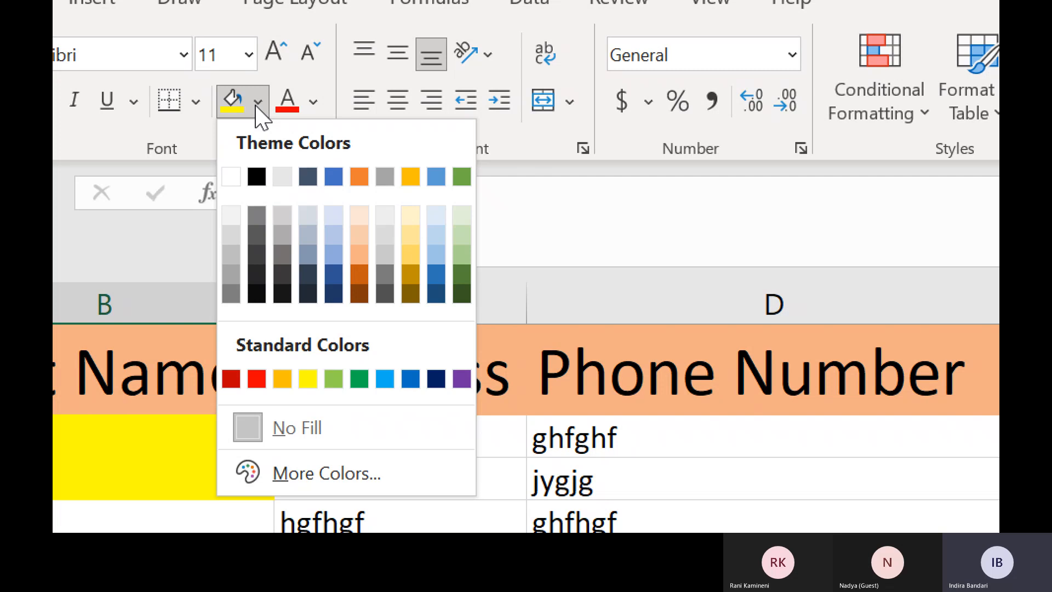
key("Escape")
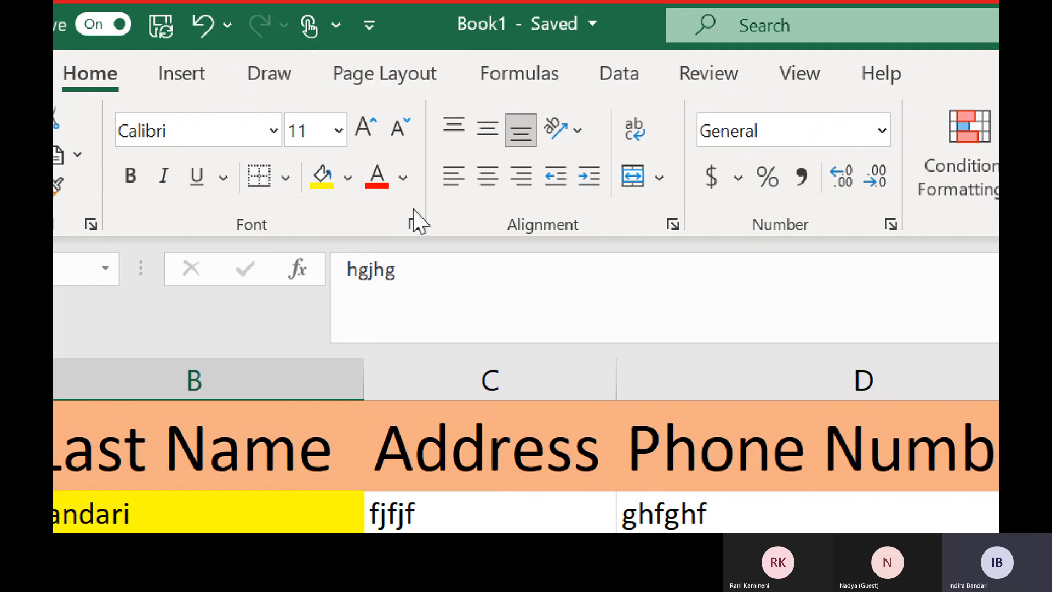
scroll(526, 466, "down", 2)
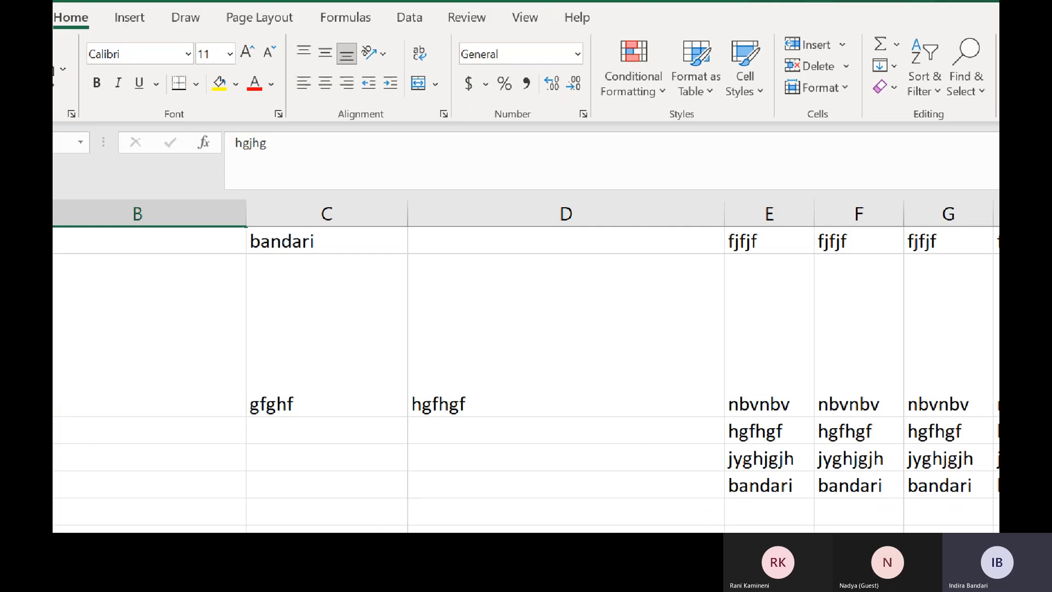
scroll(518, 336, "up", 3)
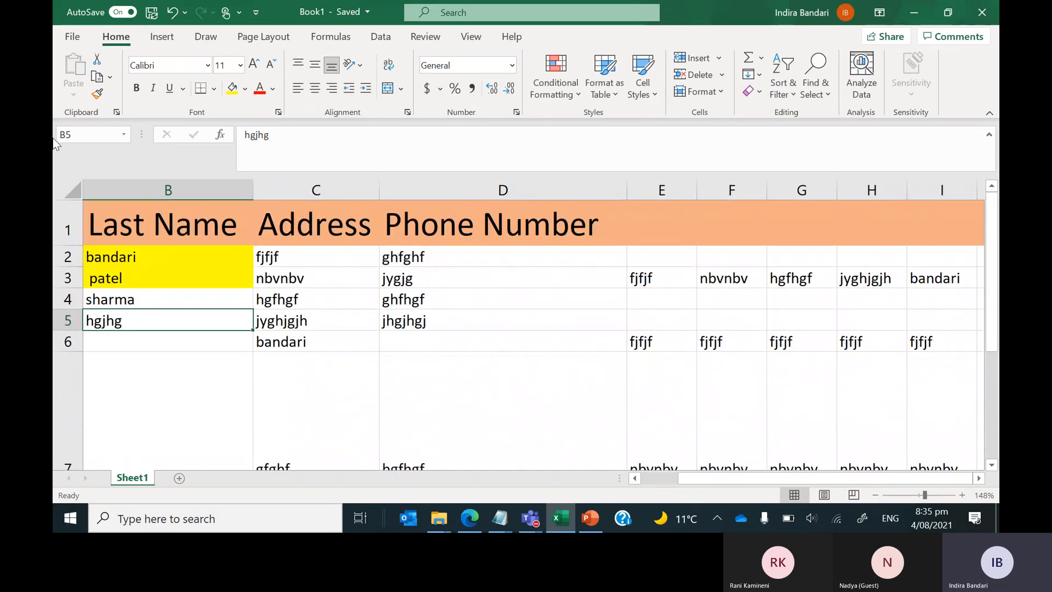
Change the bandari and patel text in B2:B3 from black to purple.
left_click(134, 261)
left_click_drag(135, 261, 138, 274)
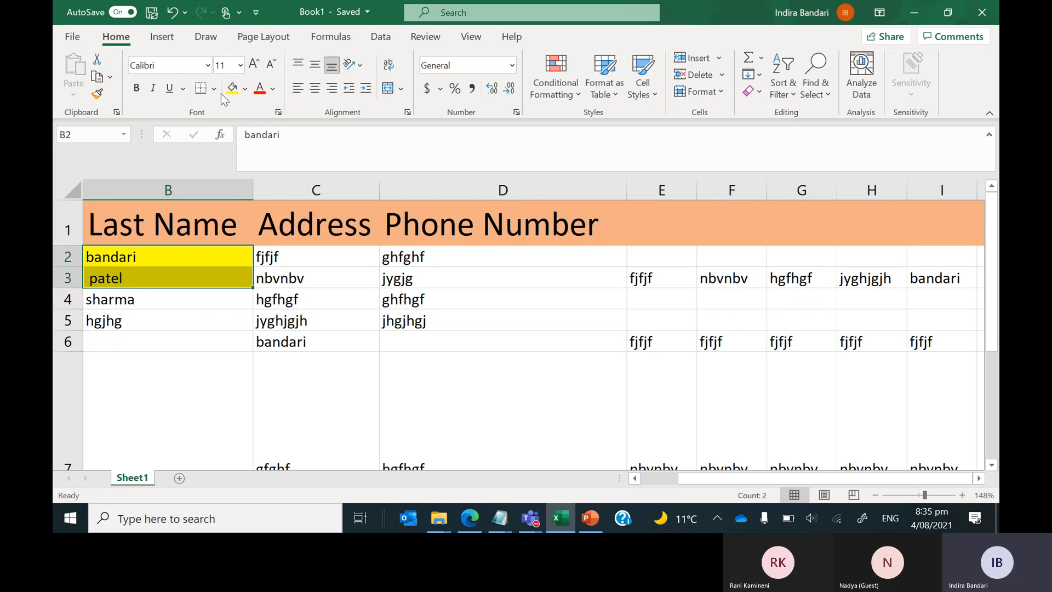
left_click(260, 91)
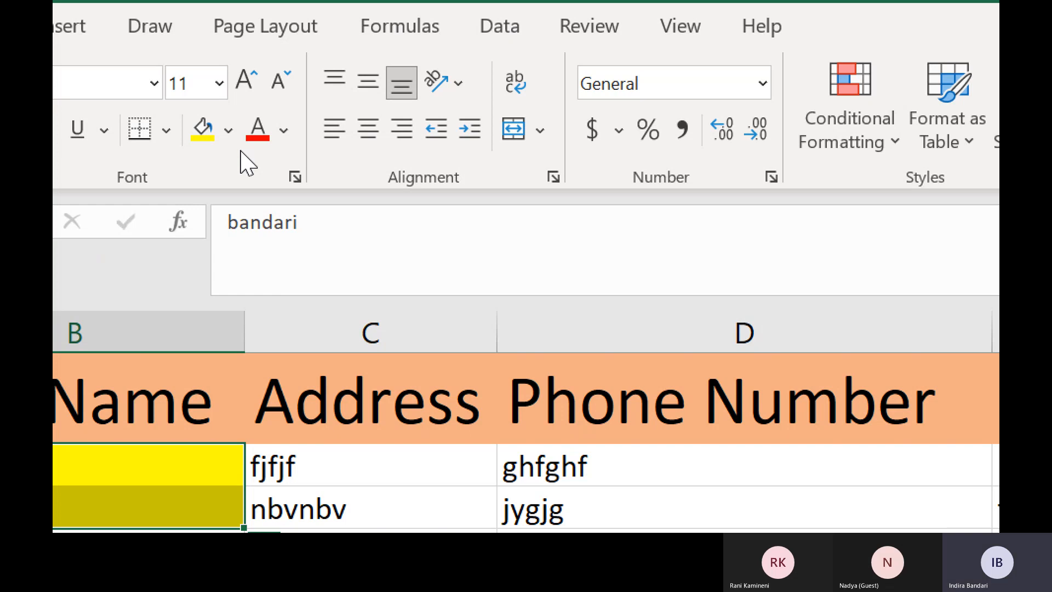
left_click(283, 132)
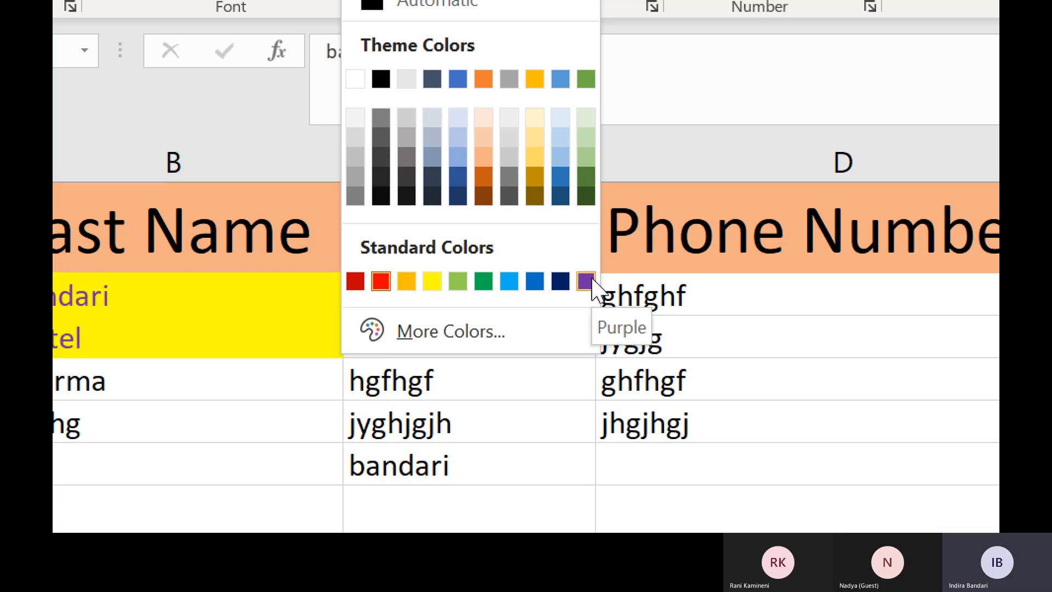
left_click(586, 281)
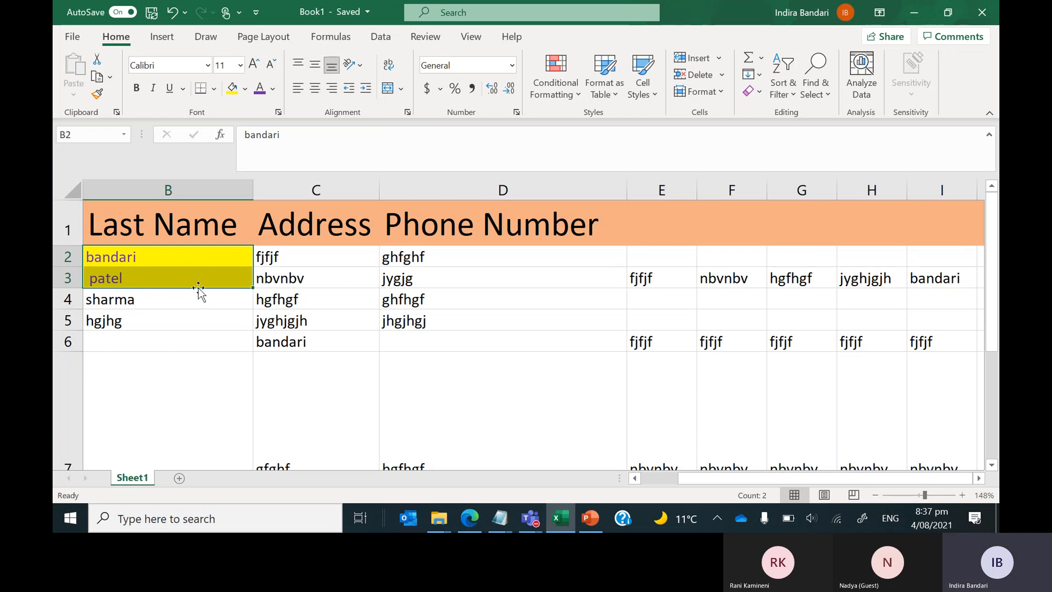
left_click_drag(191, 260, 193, 277)
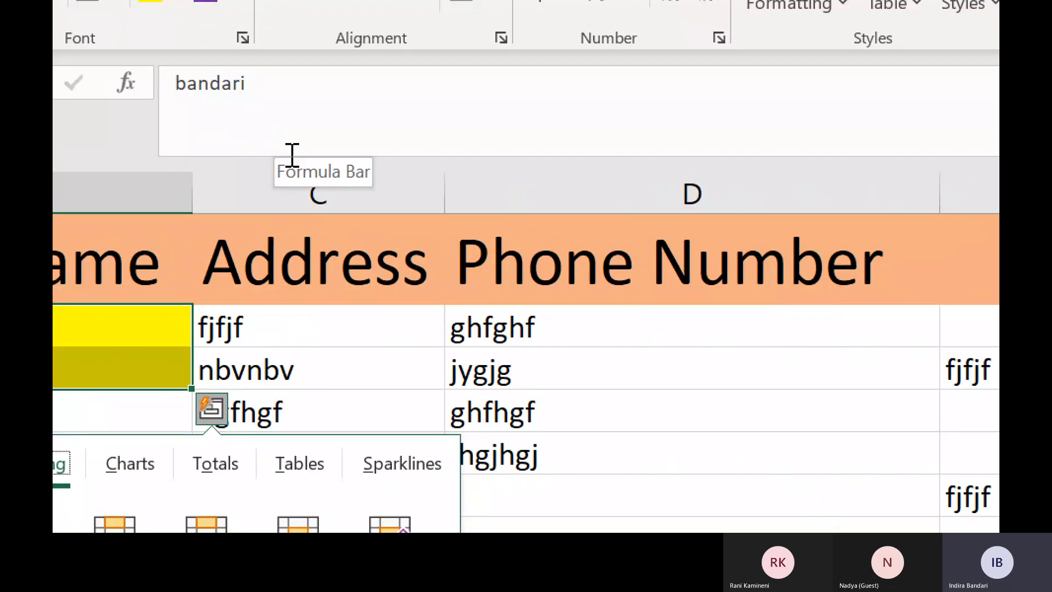
key("s")
key("super+plus")
key("super+plus")
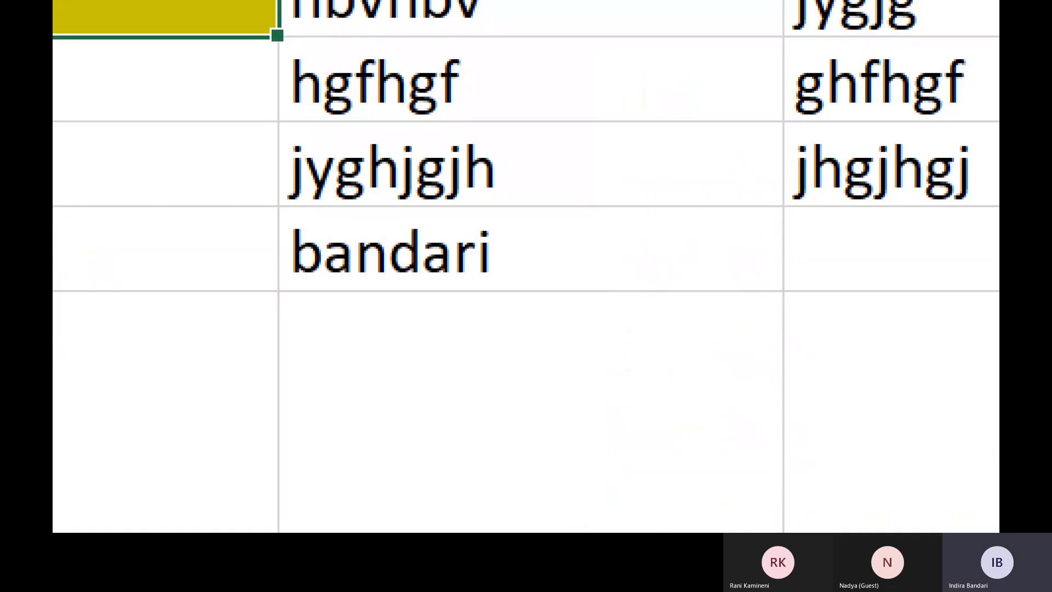
key("super+minus")
key("super+minus")
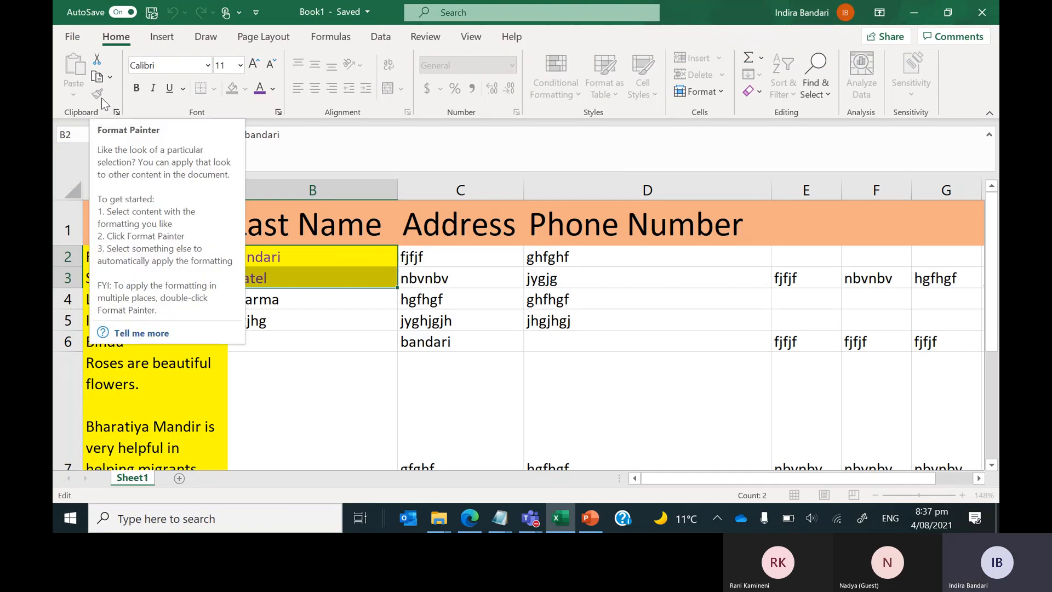
left_click(347, 301)
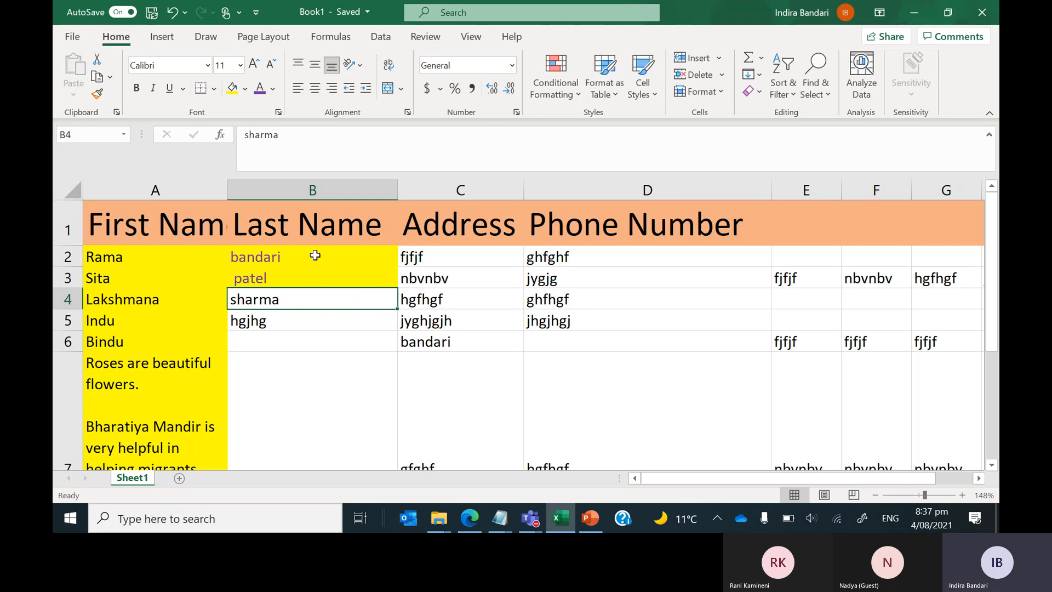
left_click_drag(315, 255, 317, 276)
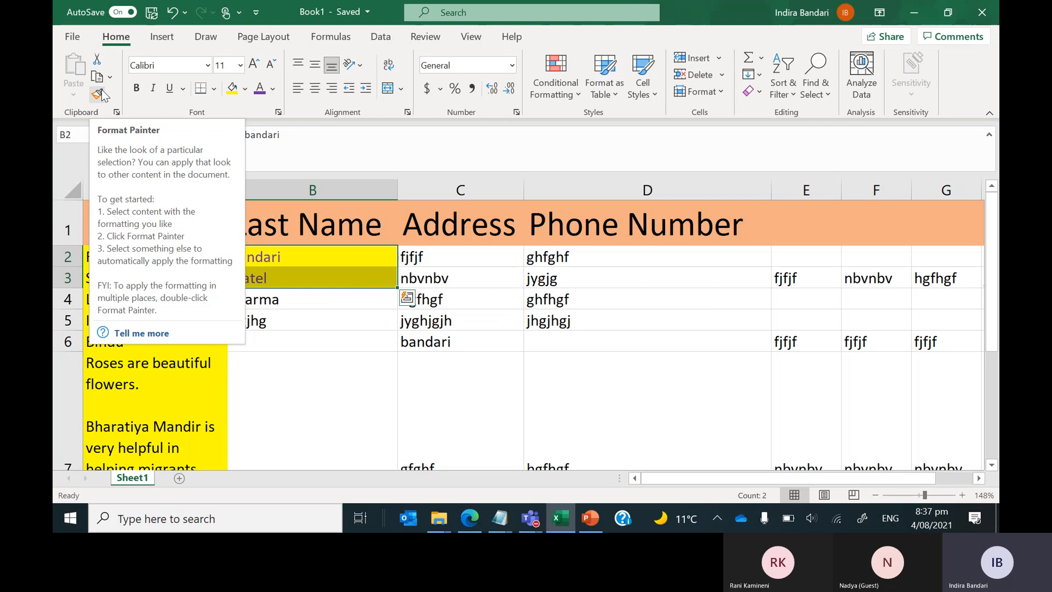
left_click(99, 94)
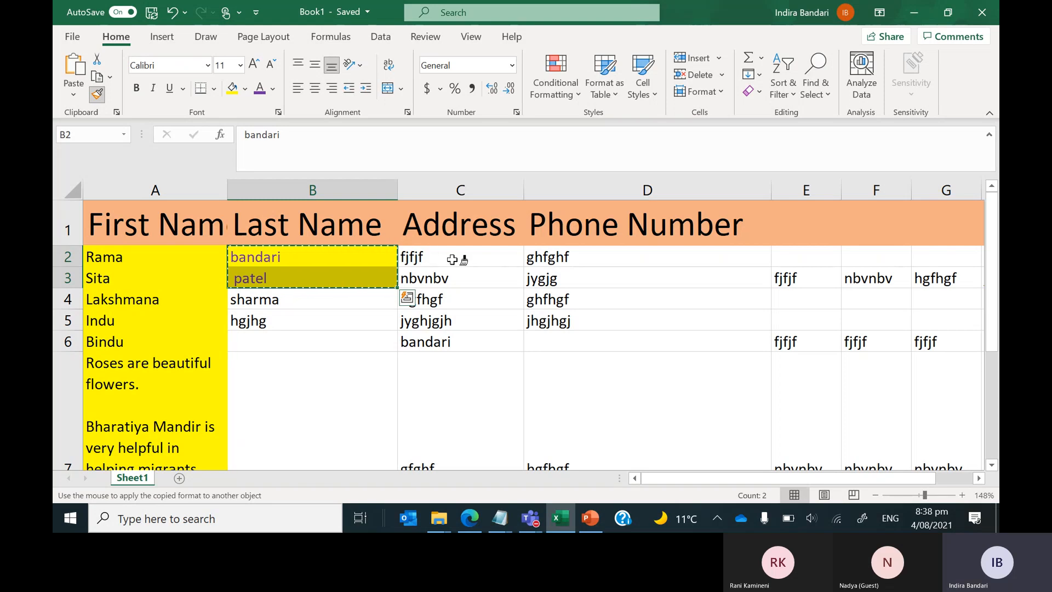
mouse_move(450, 252)
left_mouse_down()
mouse_move(459, 253)
mouse_move(460, 333)
left_mouse_up()
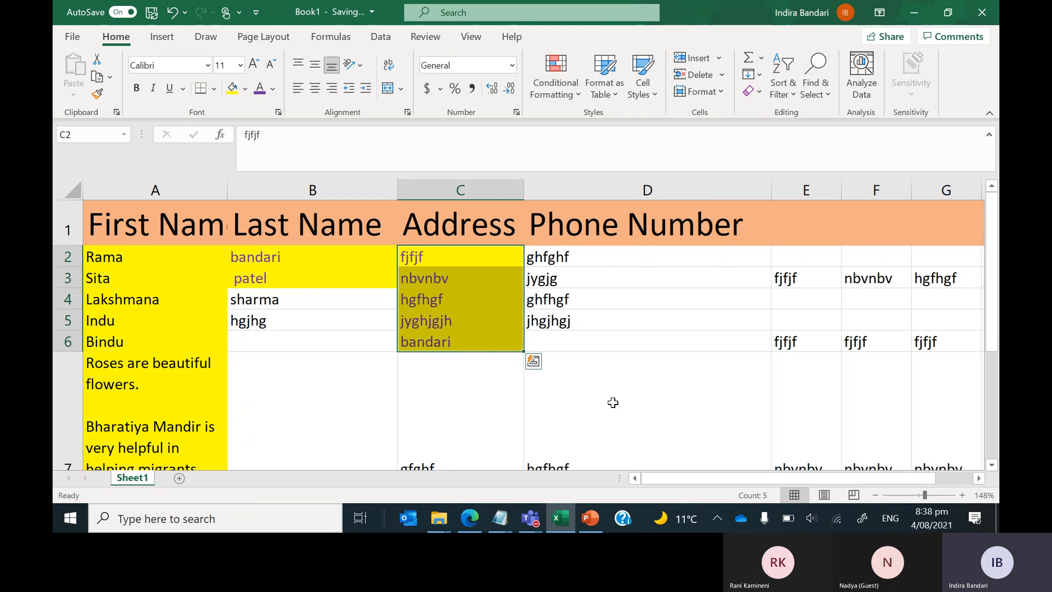
key("ctrl+z")
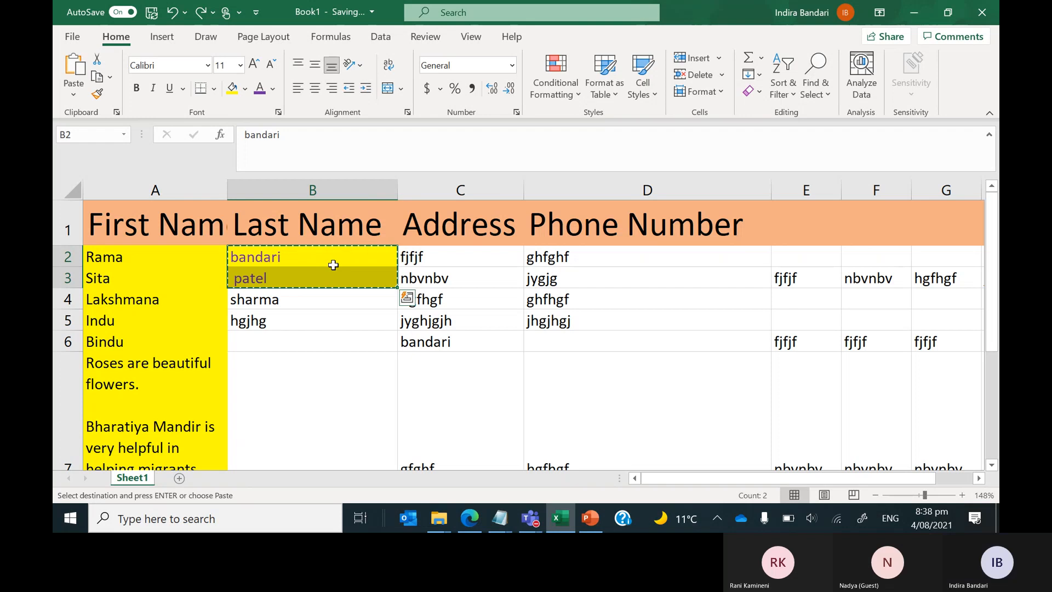
left_click(310, 353)
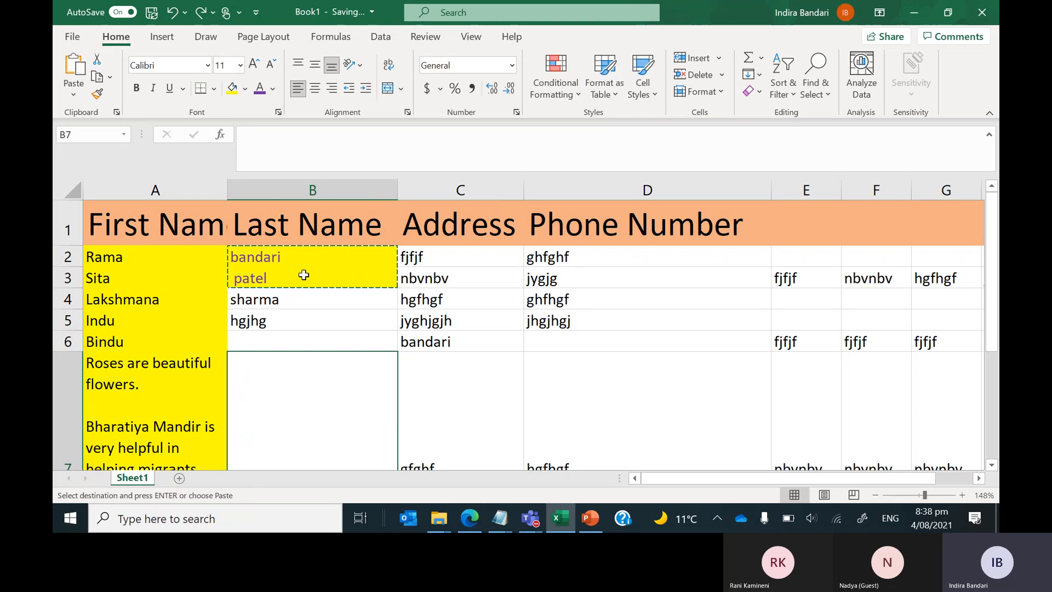
left_click_drag(293, 257, 291, 282)
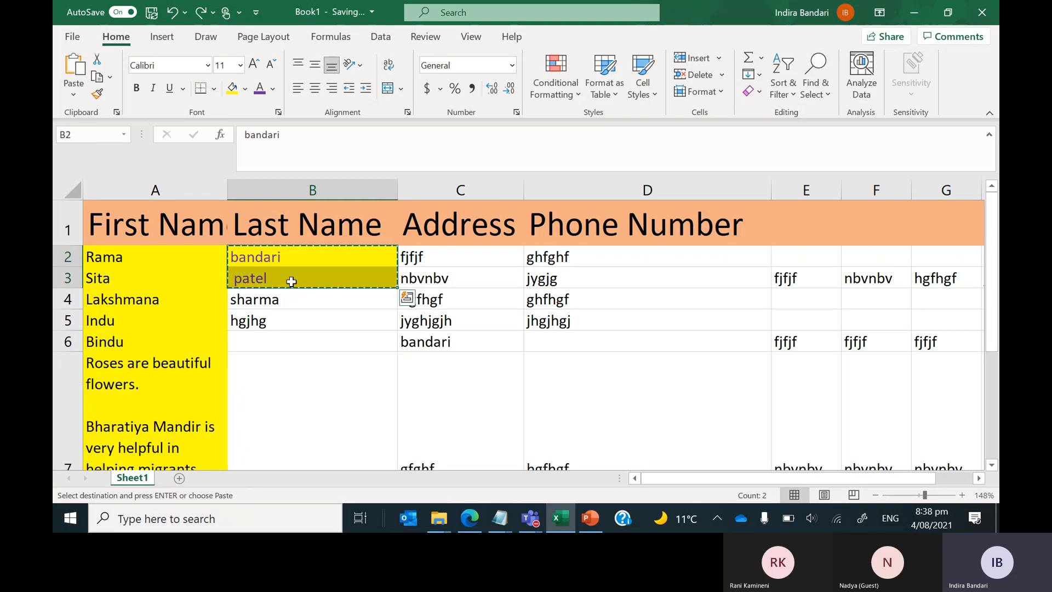
key("Escape")
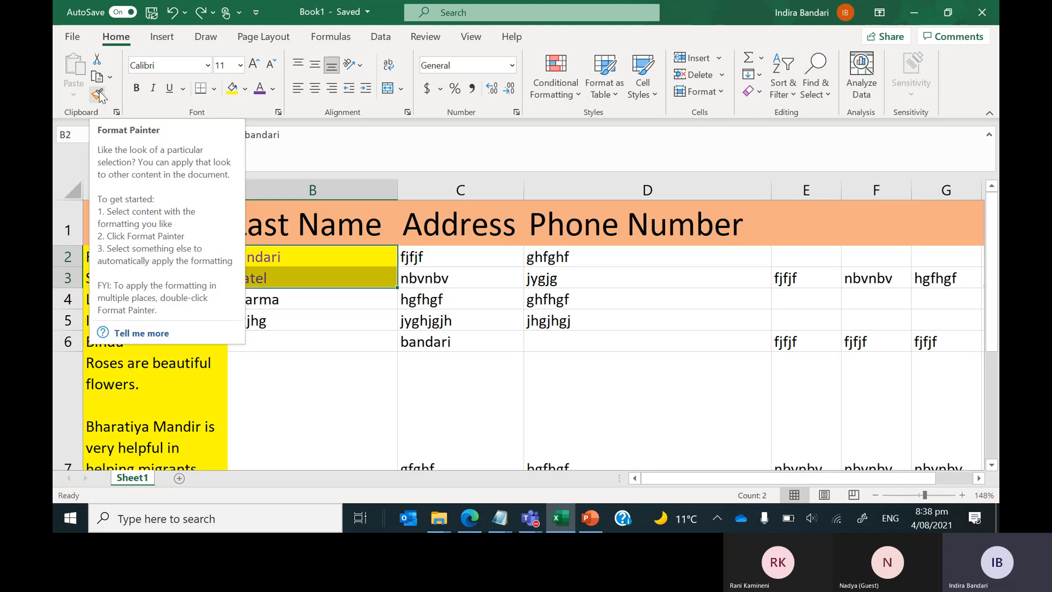
Copy the B2:B3 yellow fill and purple text onto Phone Number cells D2:D5 with Format Painter.
left_click(98, 96)
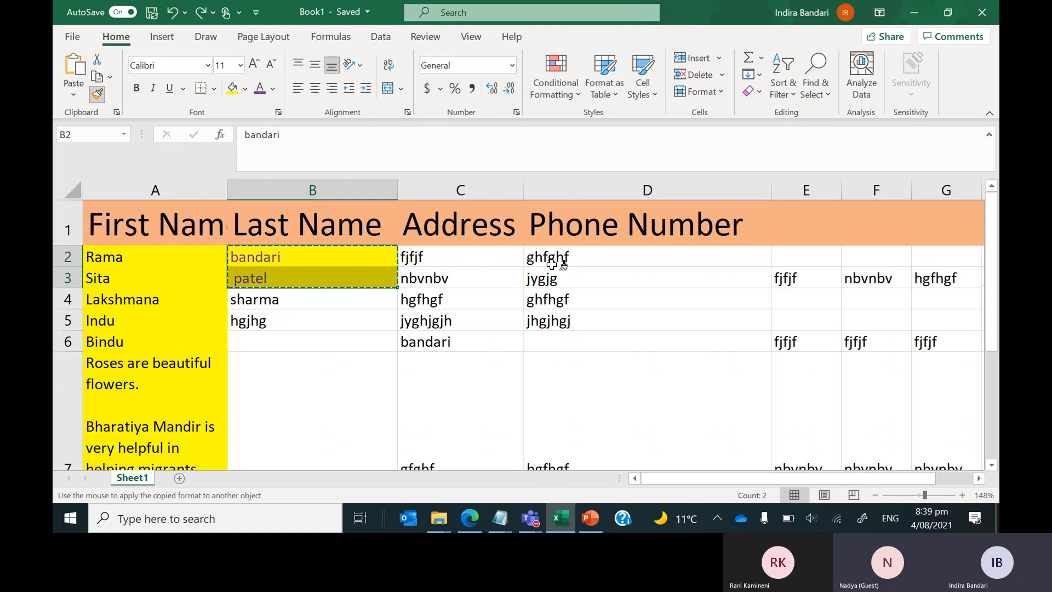
left_click_drag(560, 263, 553, 321)
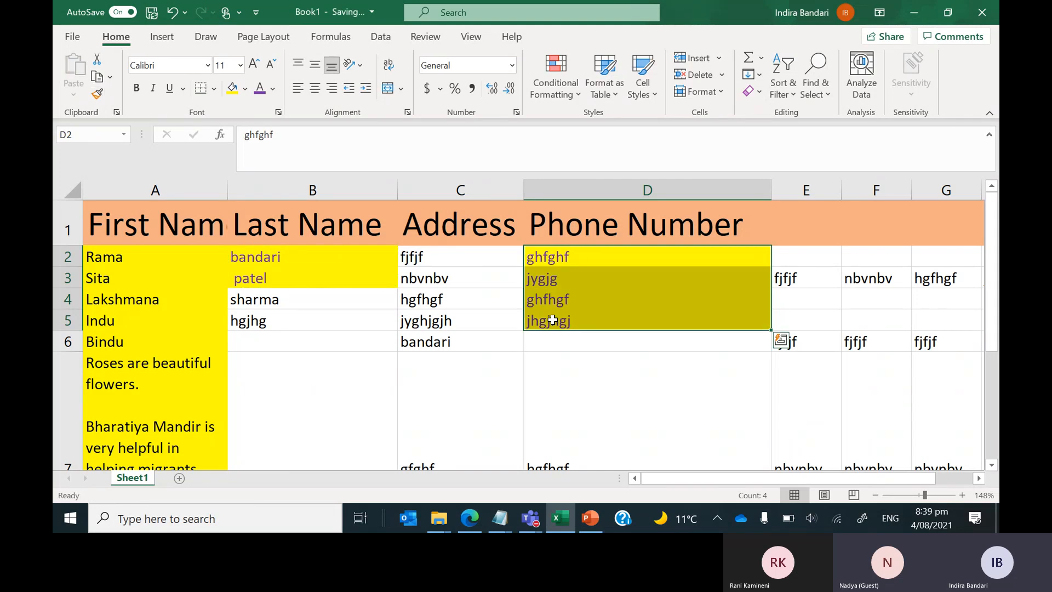
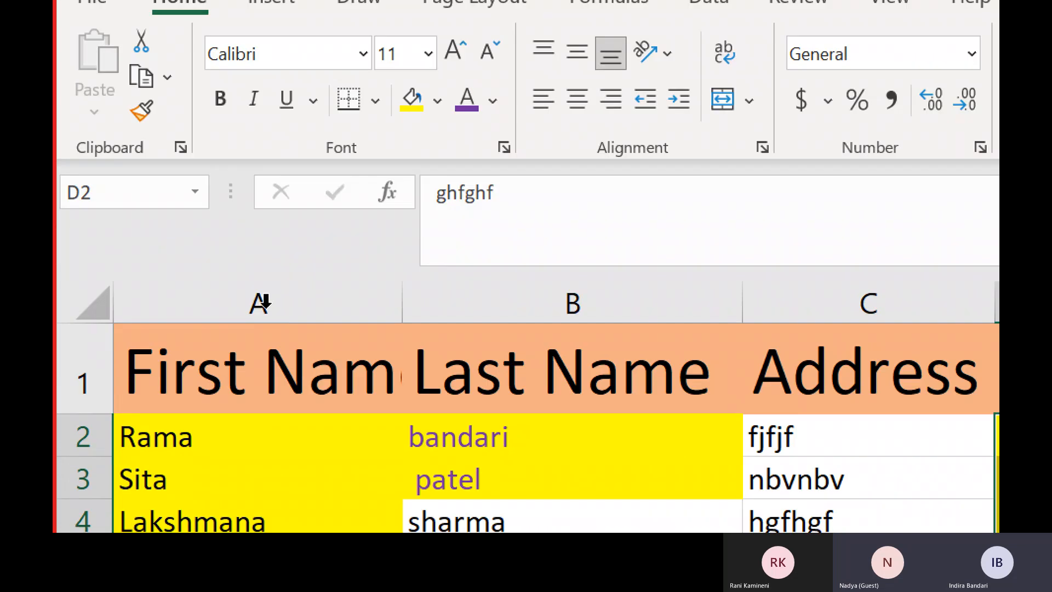
Bold the First Name header in A1 and drag column A wider to fit it.
left_click(236, 441)
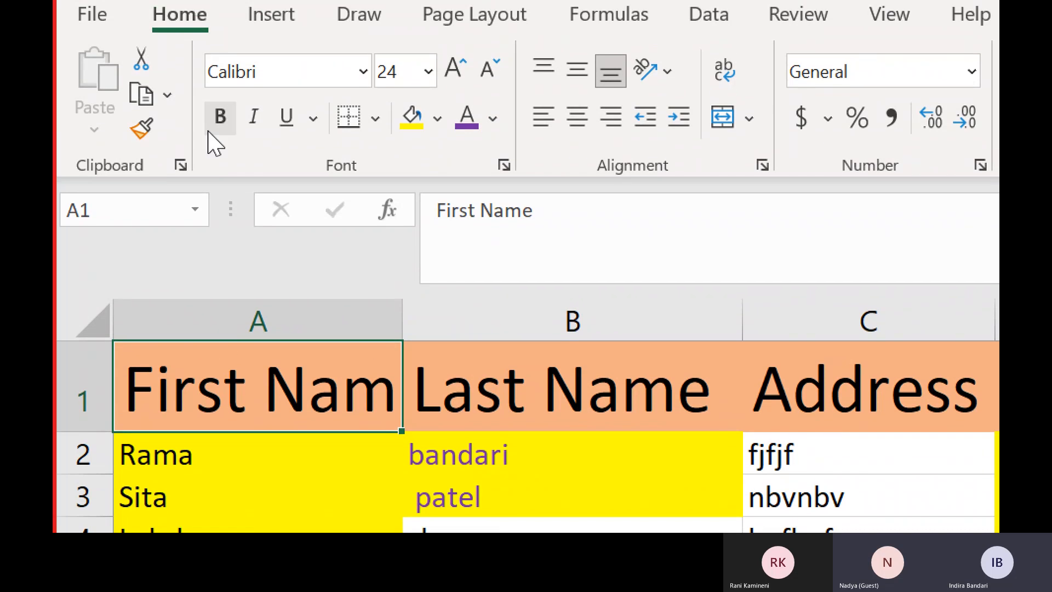
left_click(221, 118)
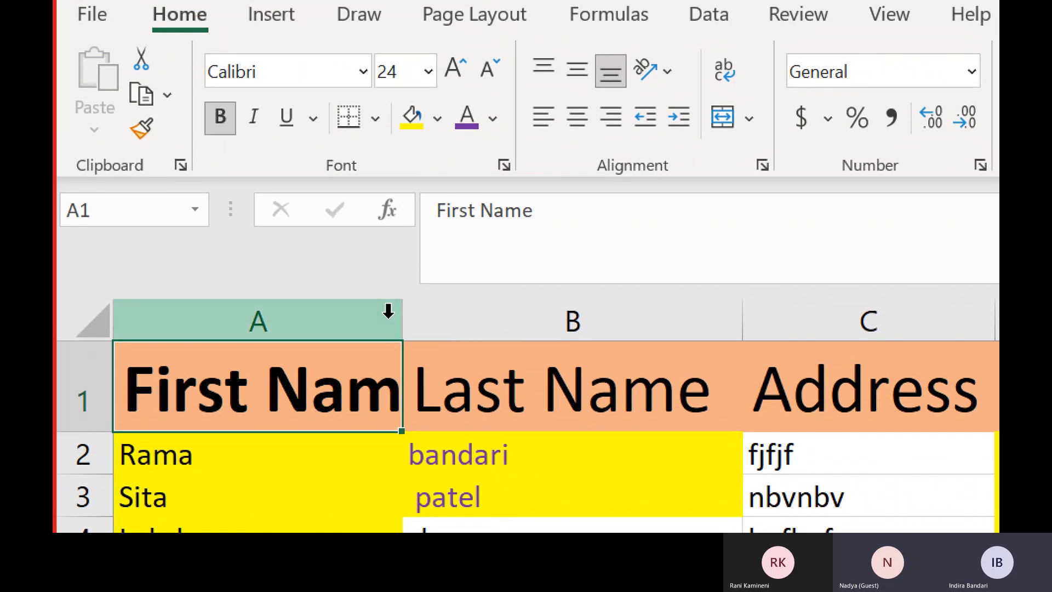
left_click_drag(412, 309, 493, 318)
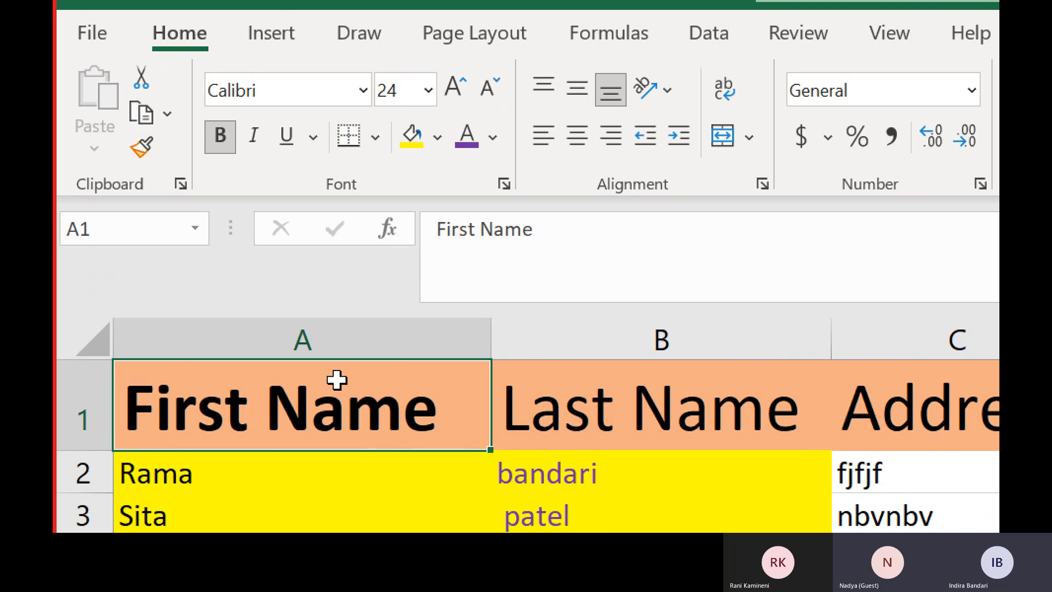
Add italic and underline to the bold First Name header in A1.
left_click(253, 136)
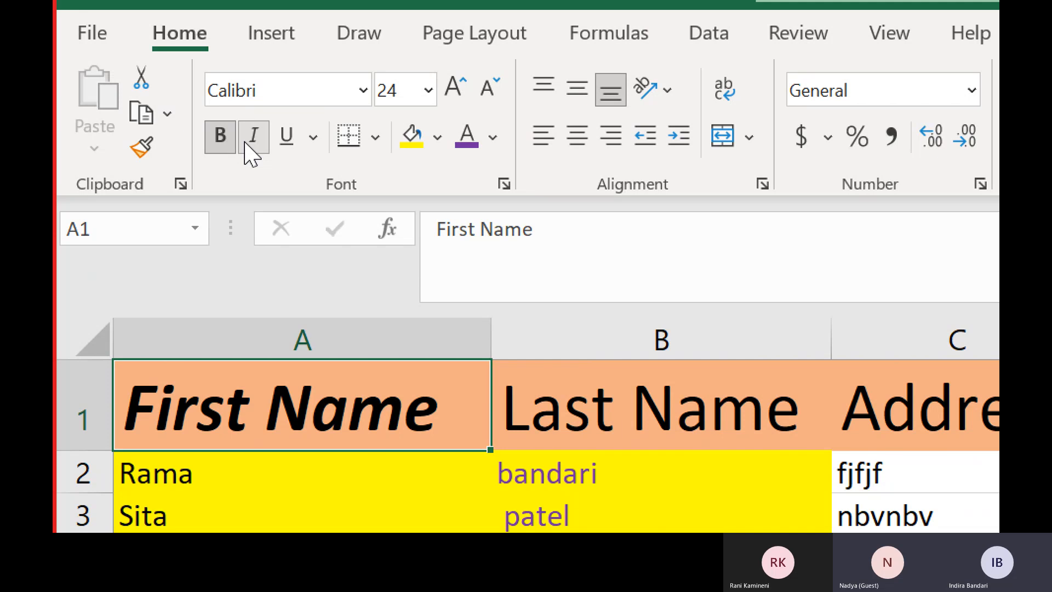
left_click(287, 143)
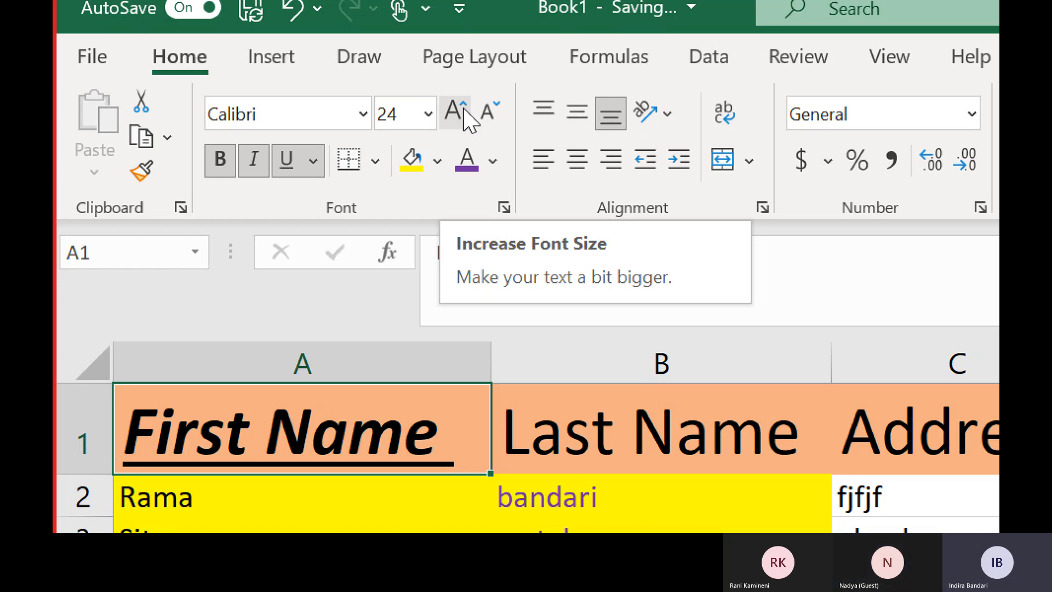
Change the A1 header font to Algerian and widen column A so FIRST NAME fits.
left_click(363, 113)
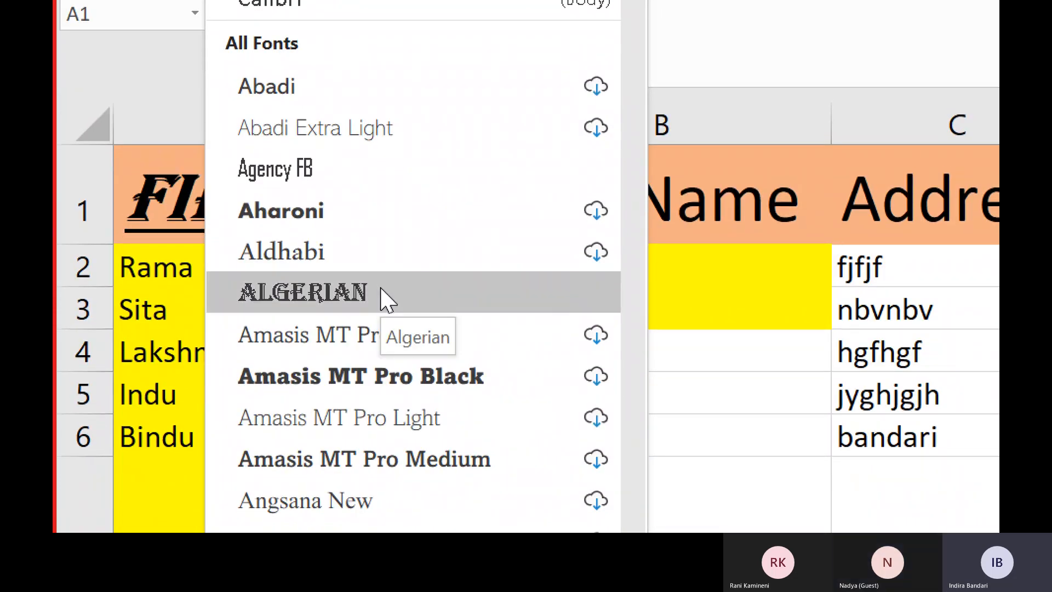
left_click(385, 298)
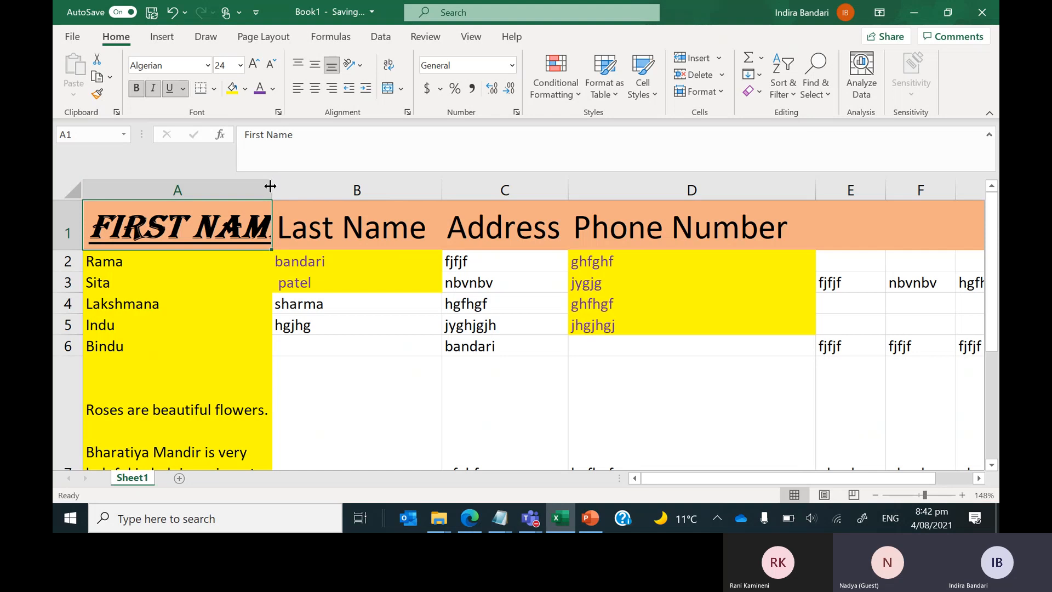
left_click_drag(273, 183, 301, 192)
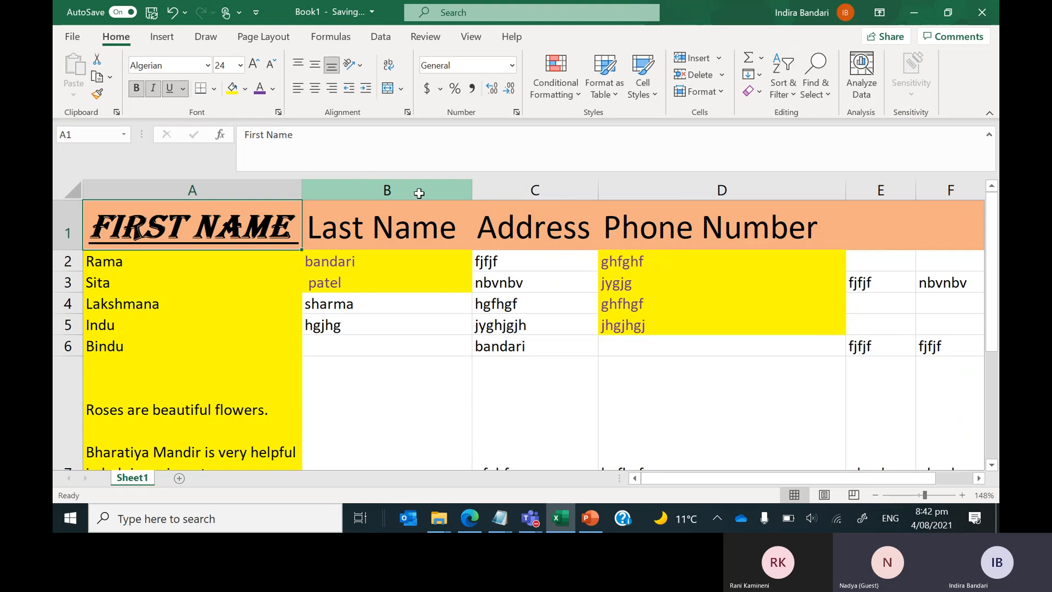
Select the Last Name header in B1 and underline it.
left_click(419, 190)
left_click(418, 188)
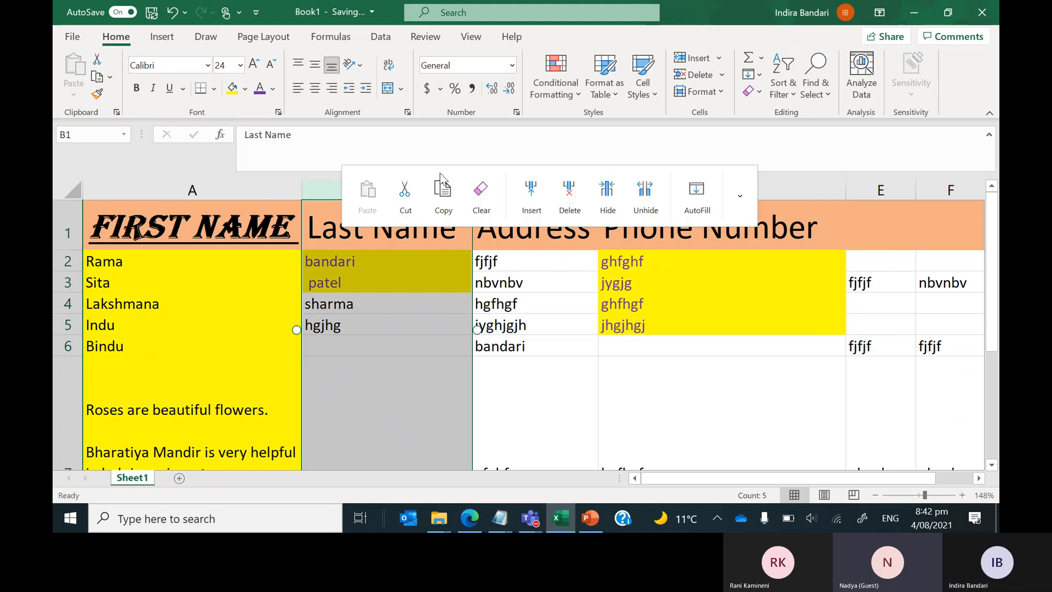
left_click(368, 268)
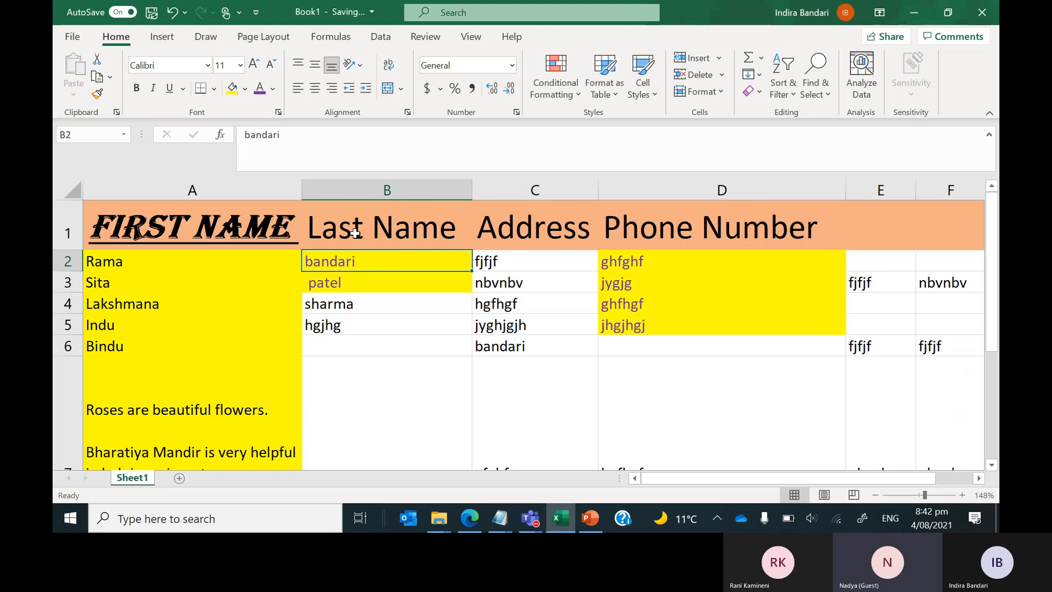
left_click(355, 233)
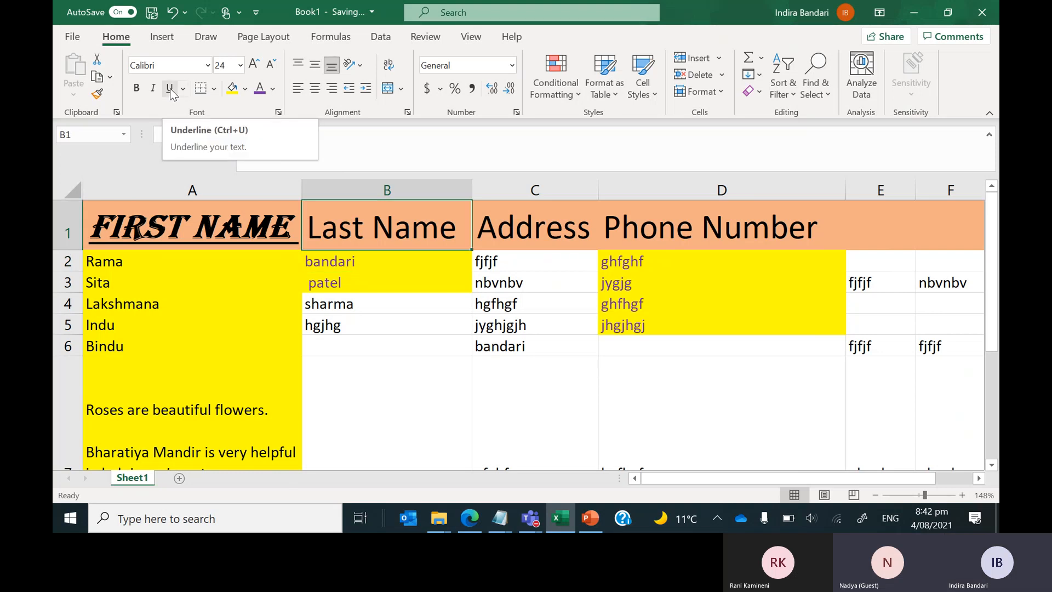
left_click(171, 91)
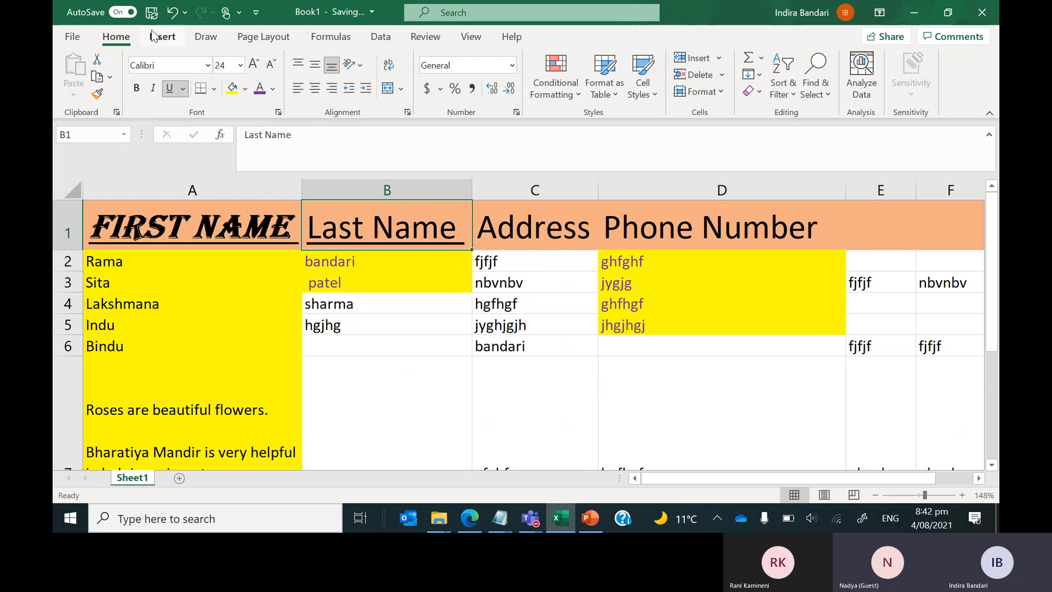
Try Agency FB, Aparajita, Abadi Extra Light and Aldhabi on B1, settling on Aharoni.
left_click(207, 67)
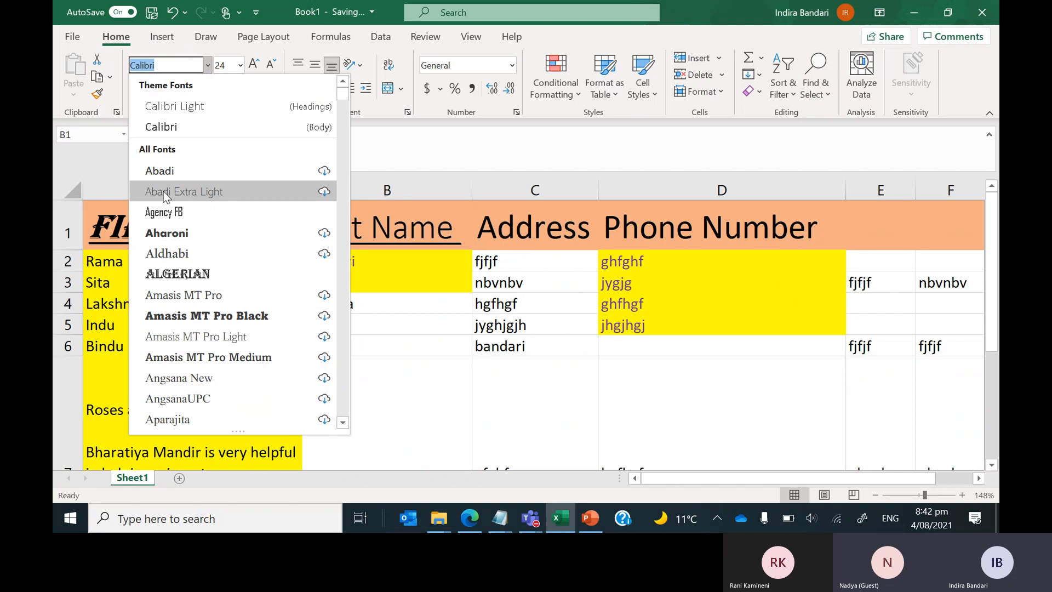
left_click(164, 212)
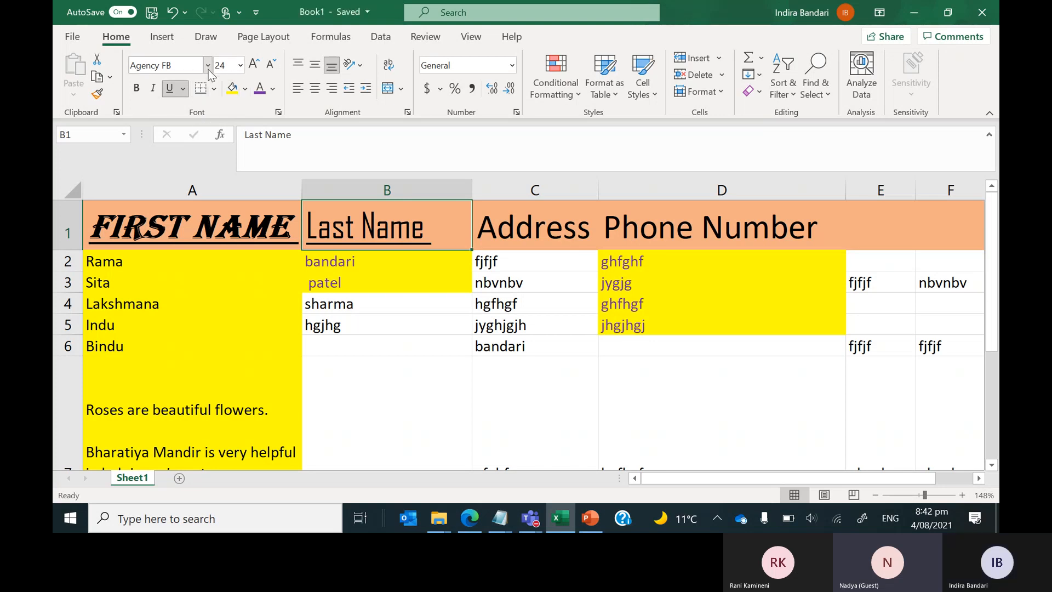
left_click(208, 66)
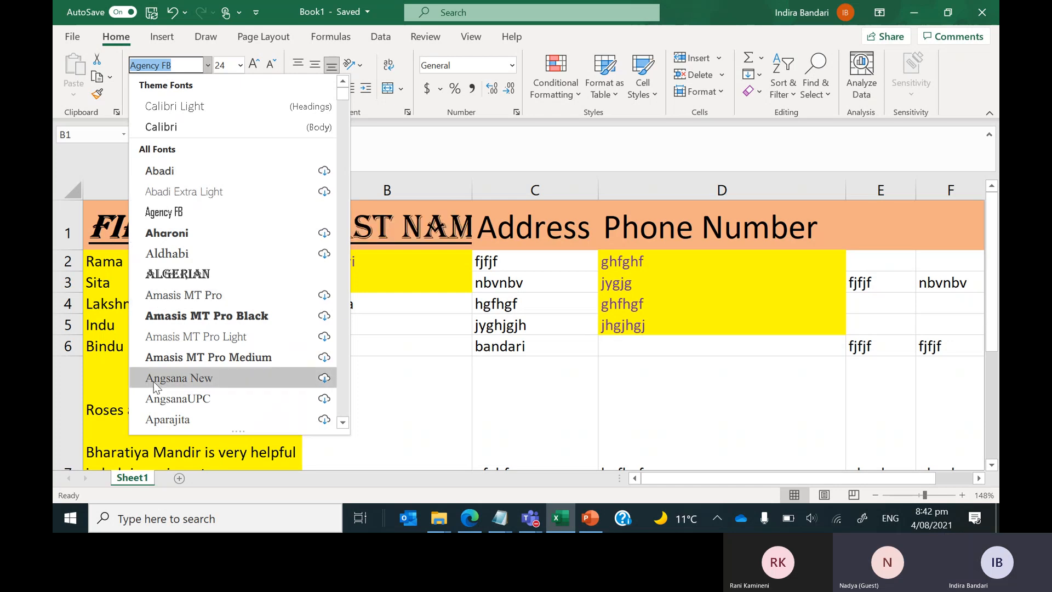
left_click(166, 419)
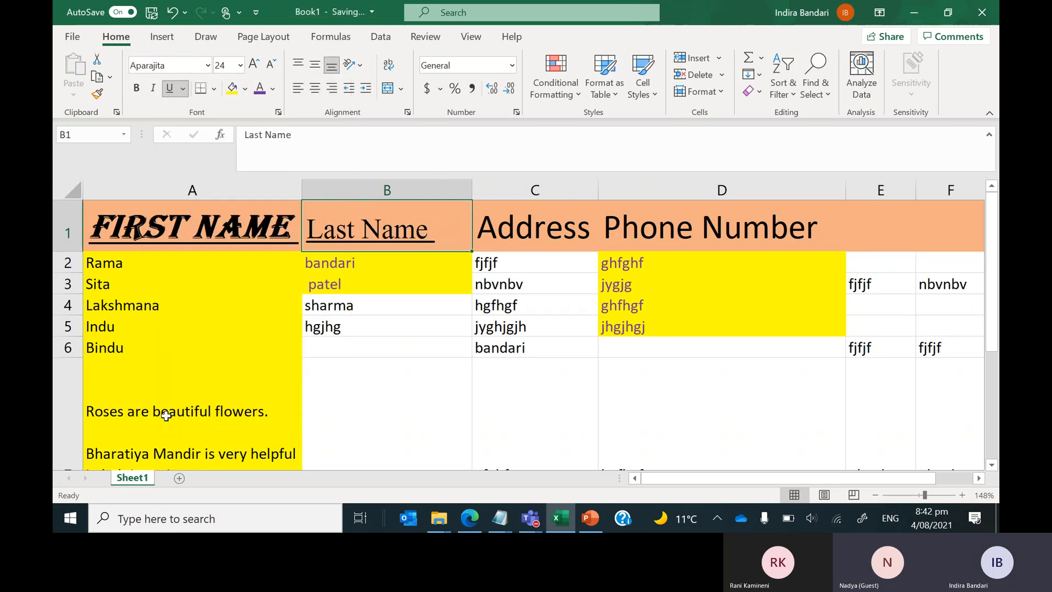
left_click(171, 63)
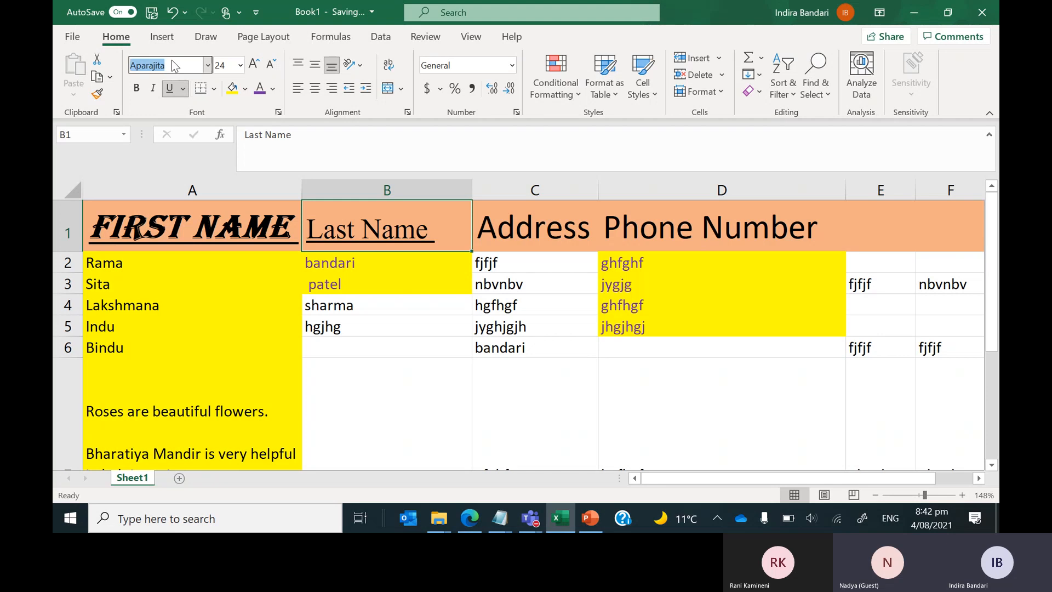
left_click(208, 67)
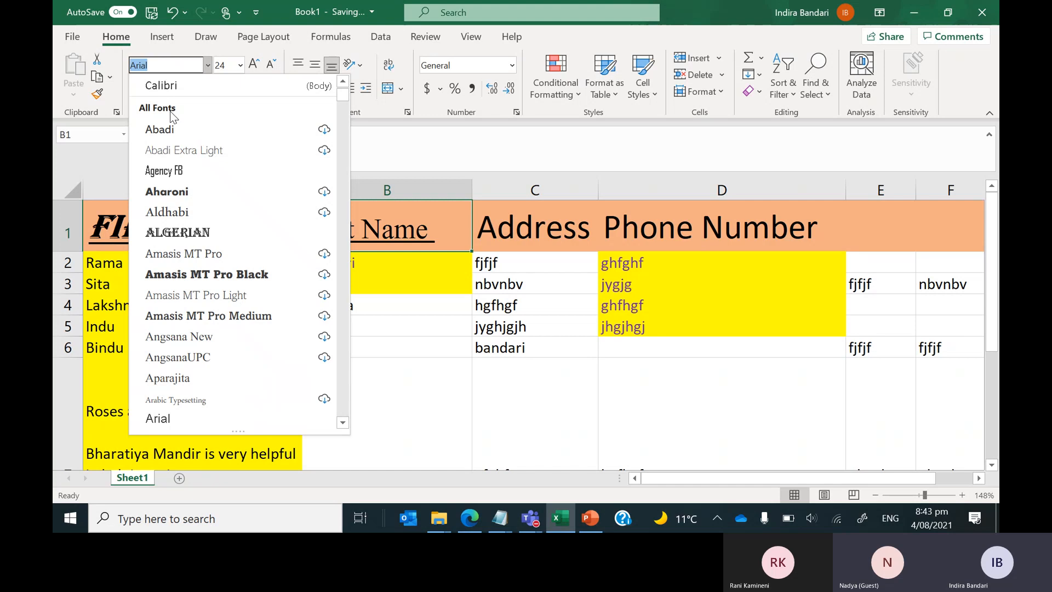
left_click(184, 150)
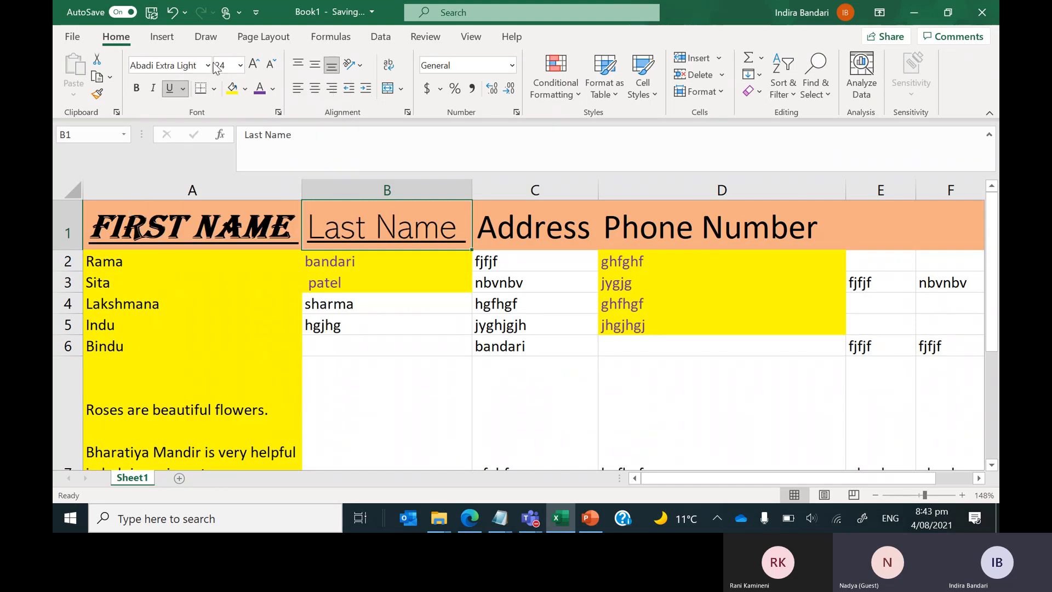
left_click(208, 66)
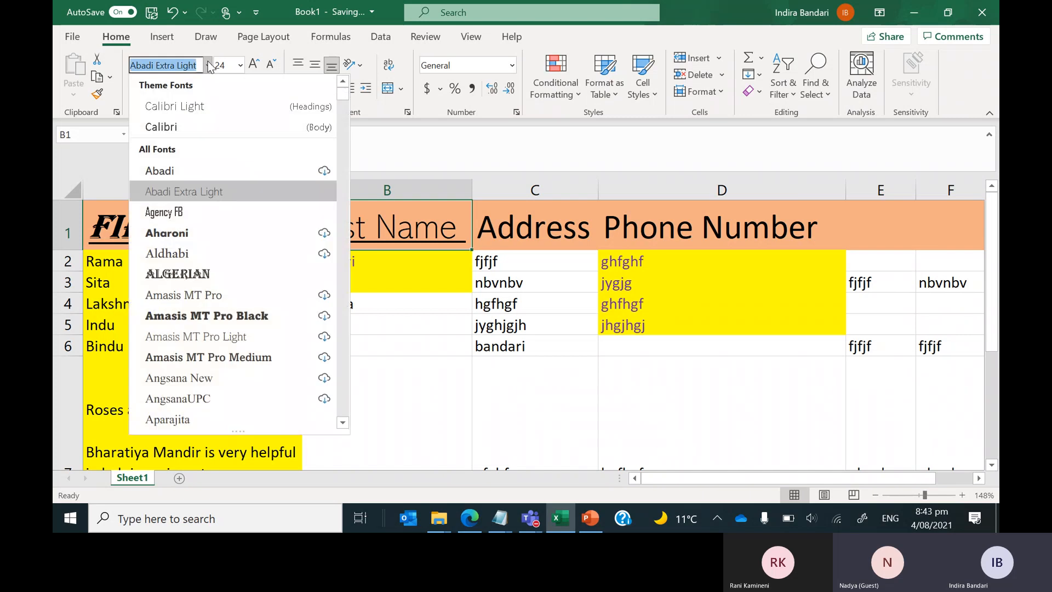
left_click(172, 253)
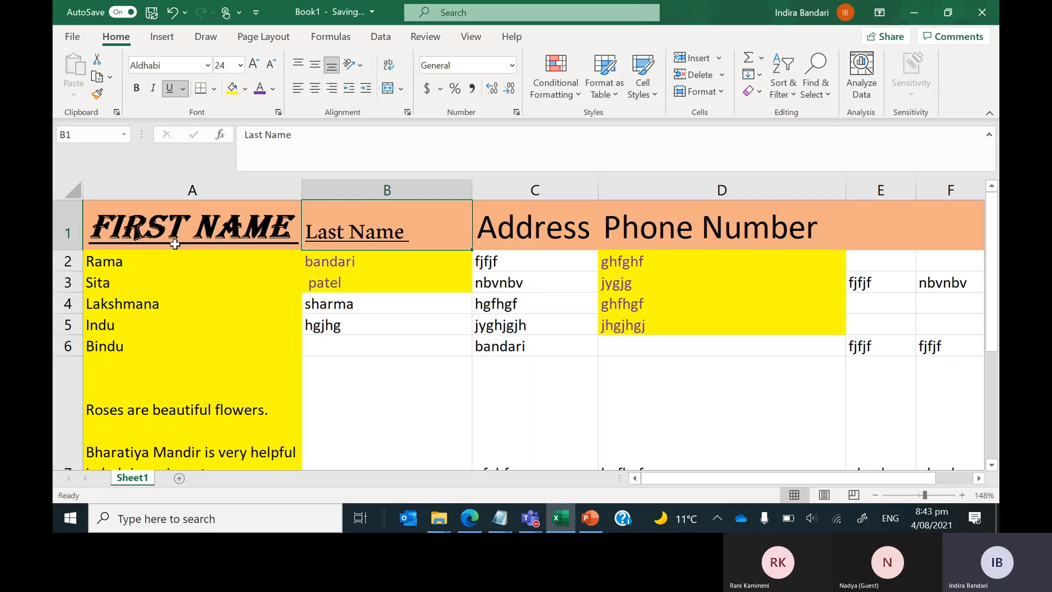
left_click(190, 66)
left_click(208, 65)
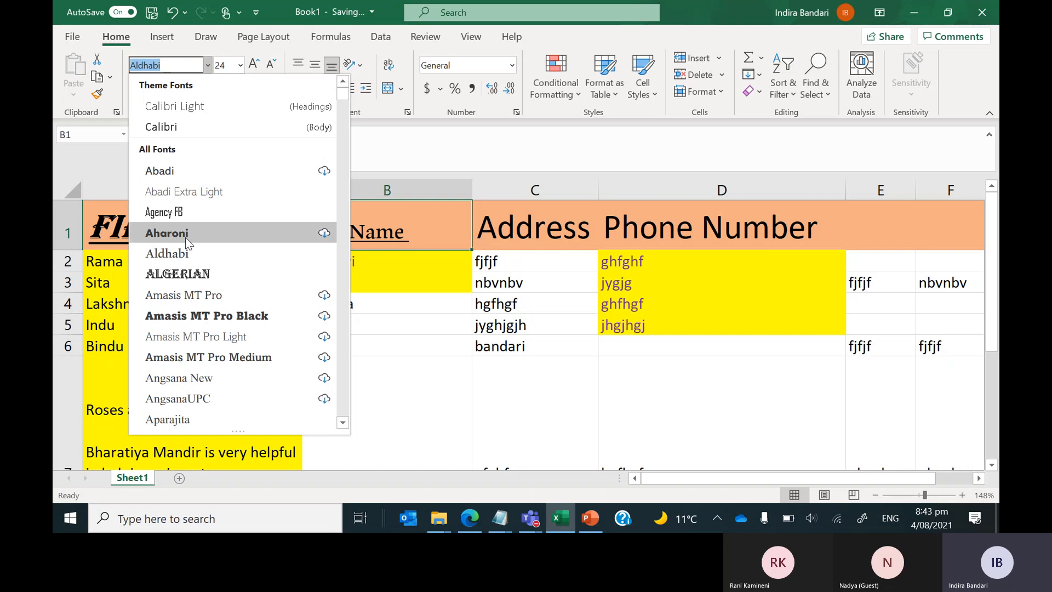
left_click(183, 232)
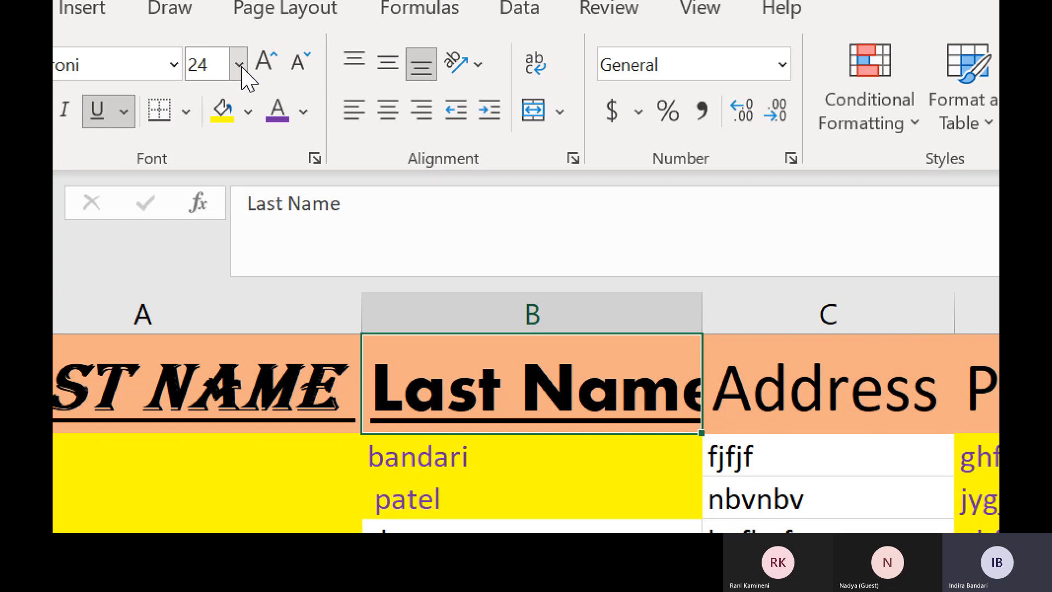
Set the Last Name header to 36 pt and autofit column B to it.
left_click(239, 65)
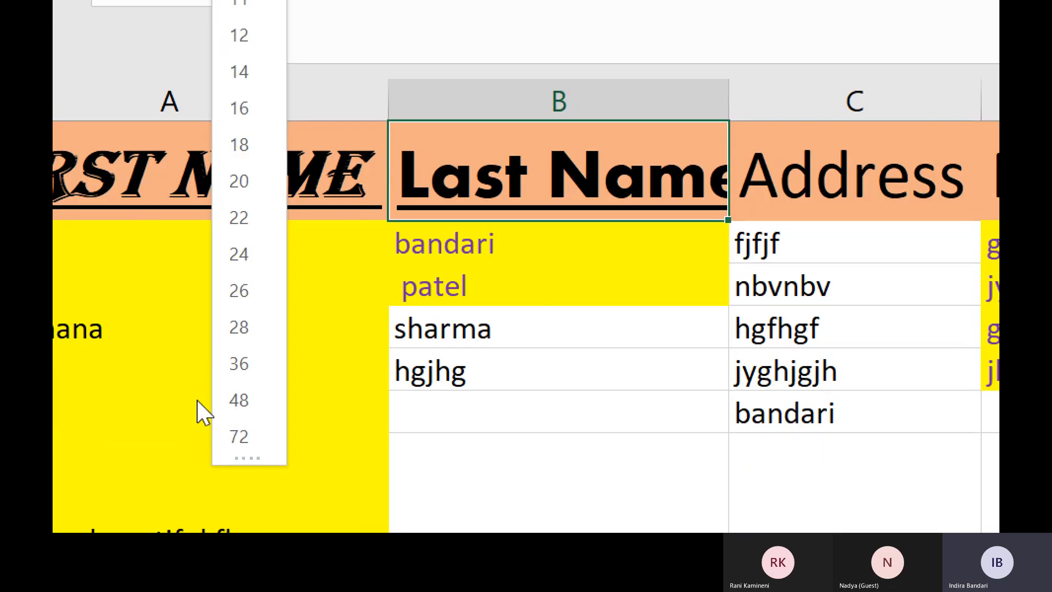
left_click(254, 377)
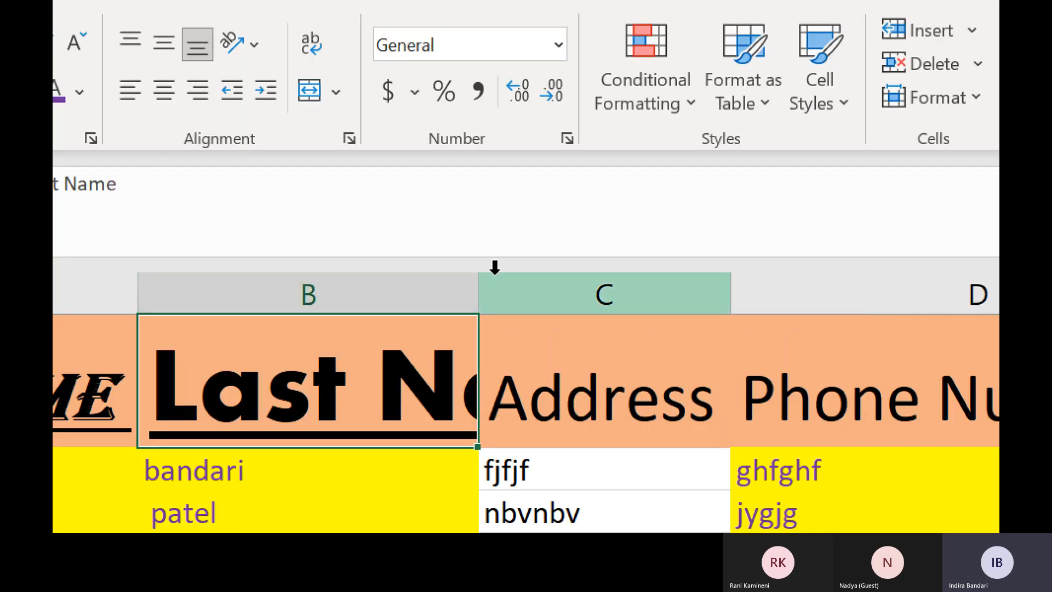
double_click(479, 295)
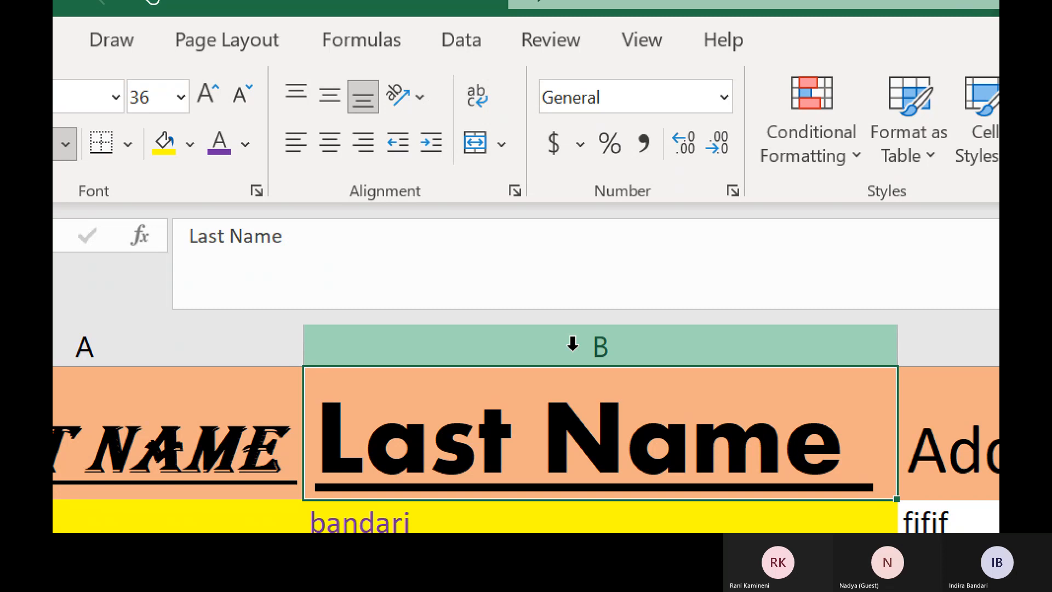
left_click(450, 373)
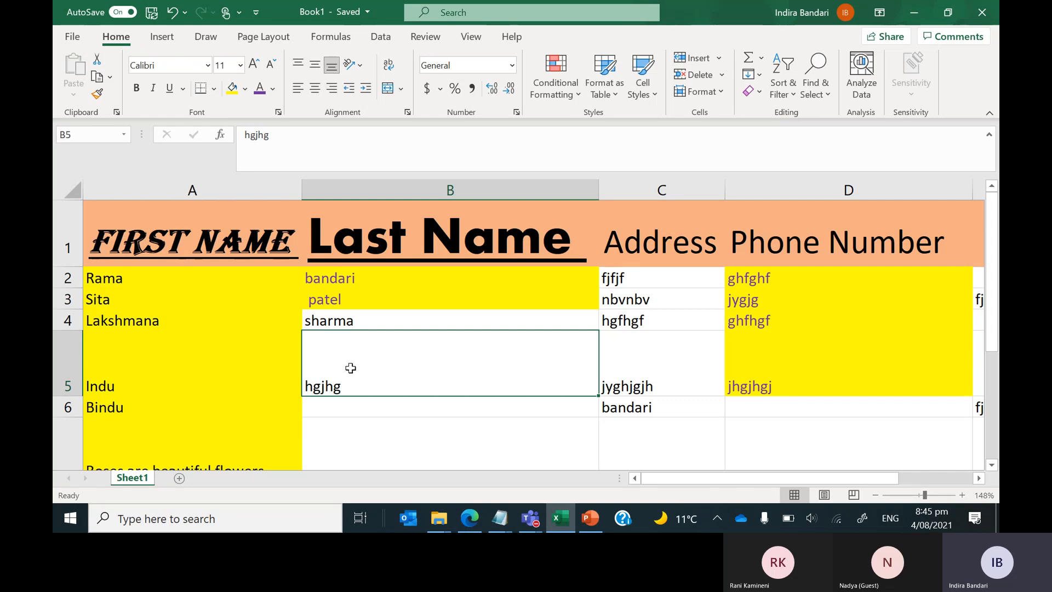
Try middle, top and center alignments on hgjhg in B5, ending right-aligned at the bottom.
left_click(314, 65)
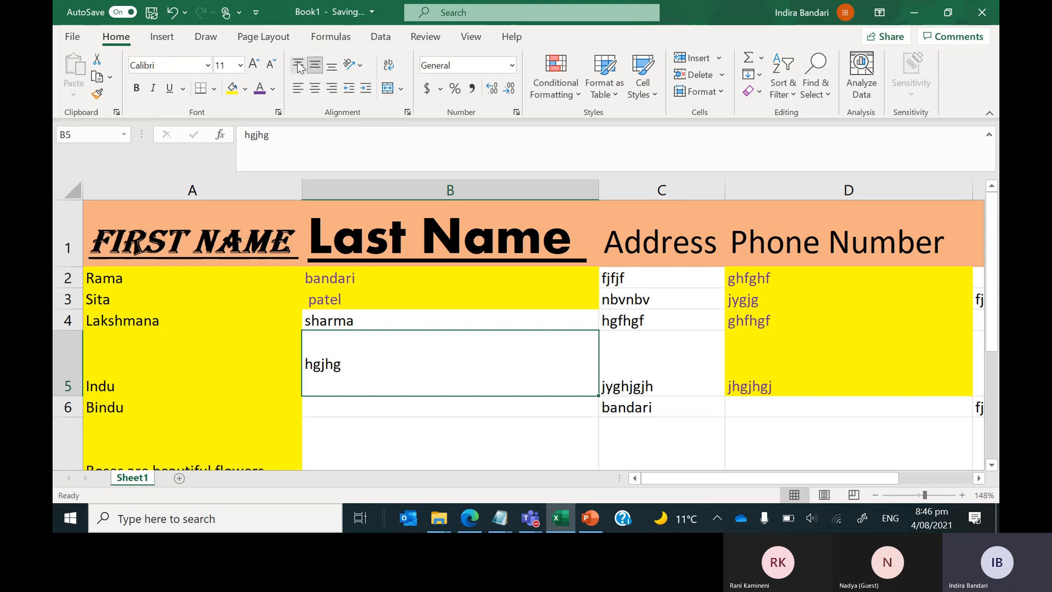
left_click(298, 66)
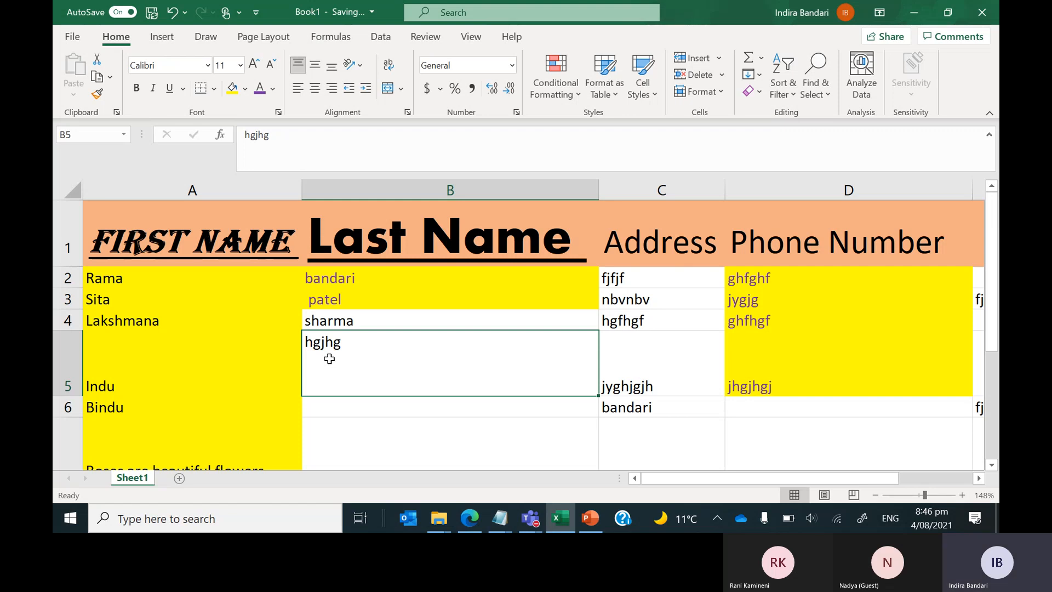
left_click(315, 89)
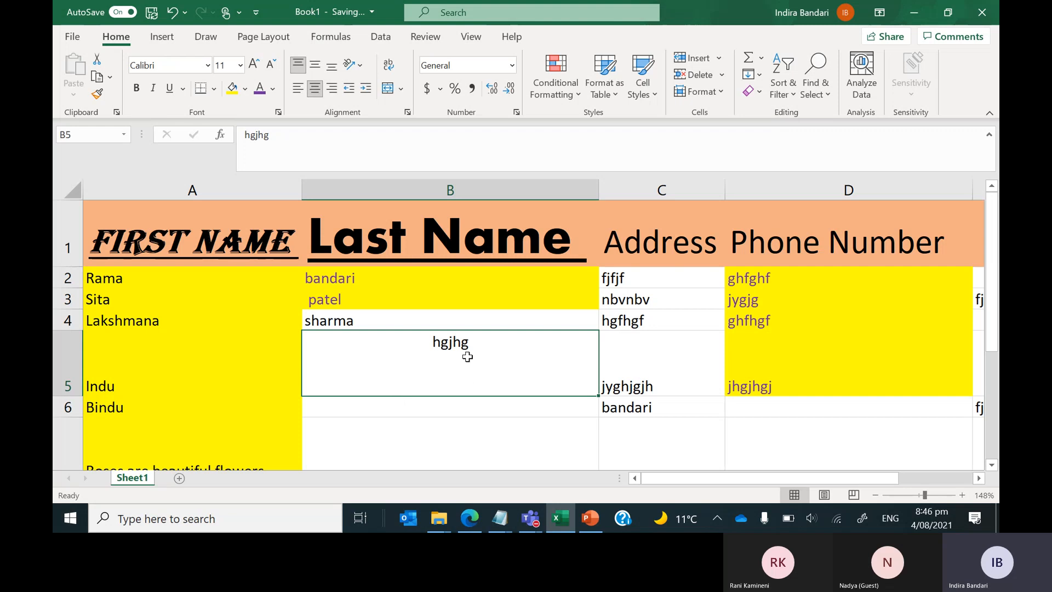
left_click(332, 88)
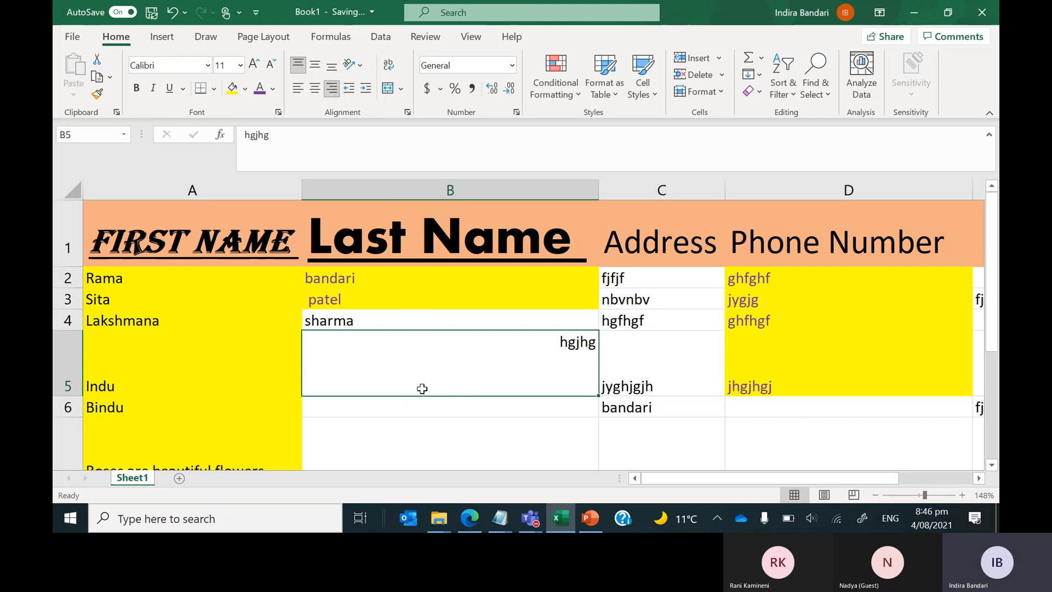
left_click(315, 65)
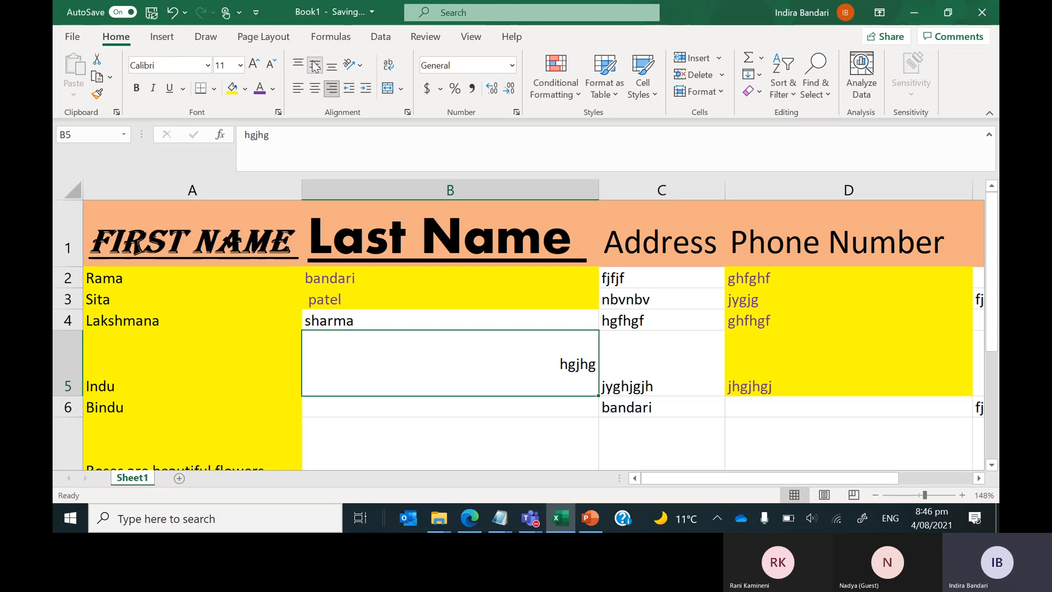
left_click(331, 69)
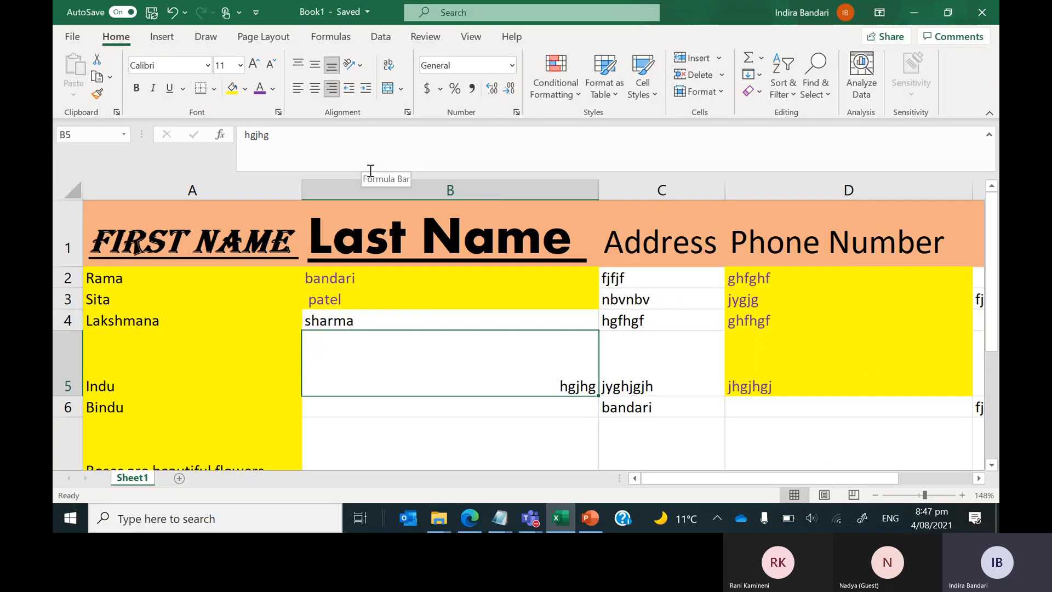
Left-align hgjhg in B5, test indents, then set it top-aligned with no indent.
left_click(278, 65)
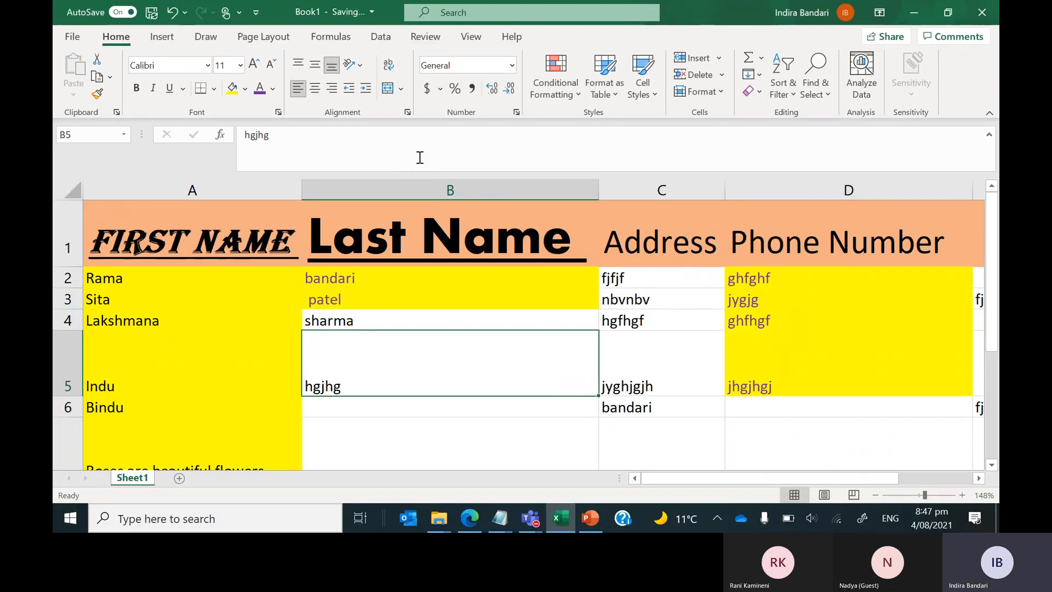
left_click(366, 90)
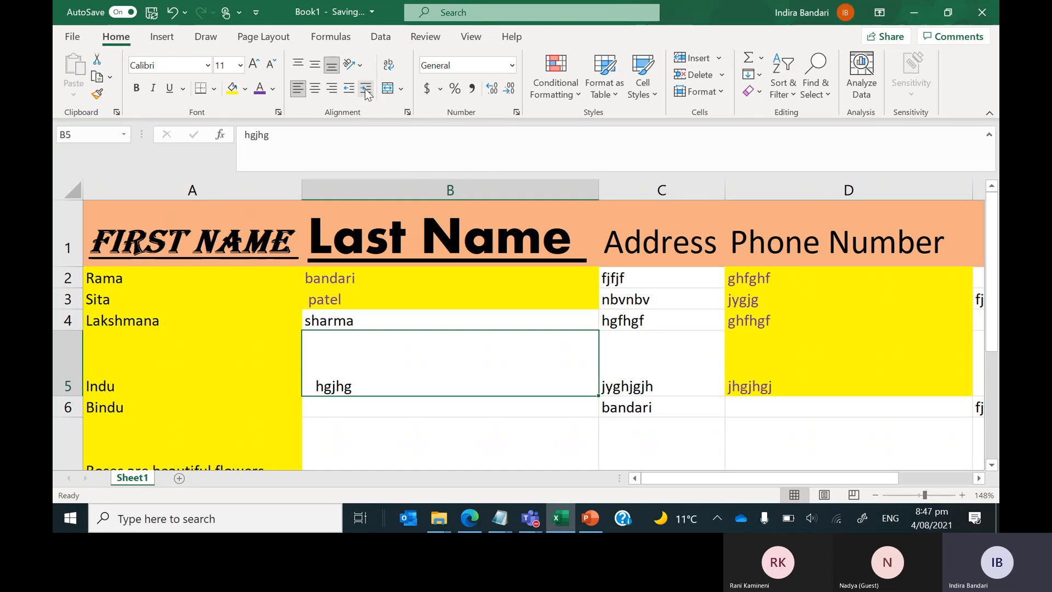
left_click(350, 89)
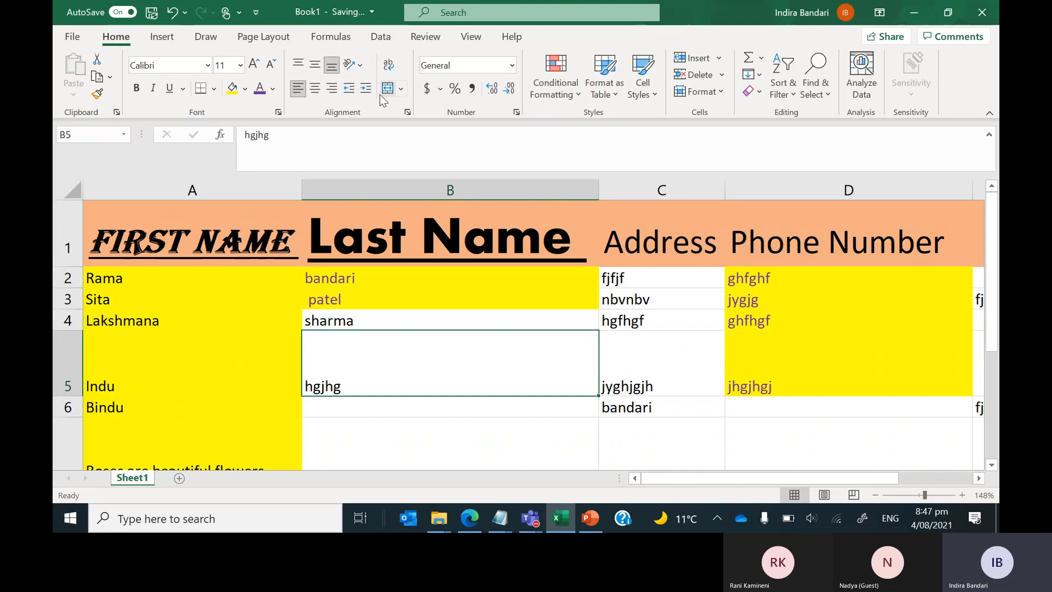
left_click(366, 89)
left_click(365, 89)
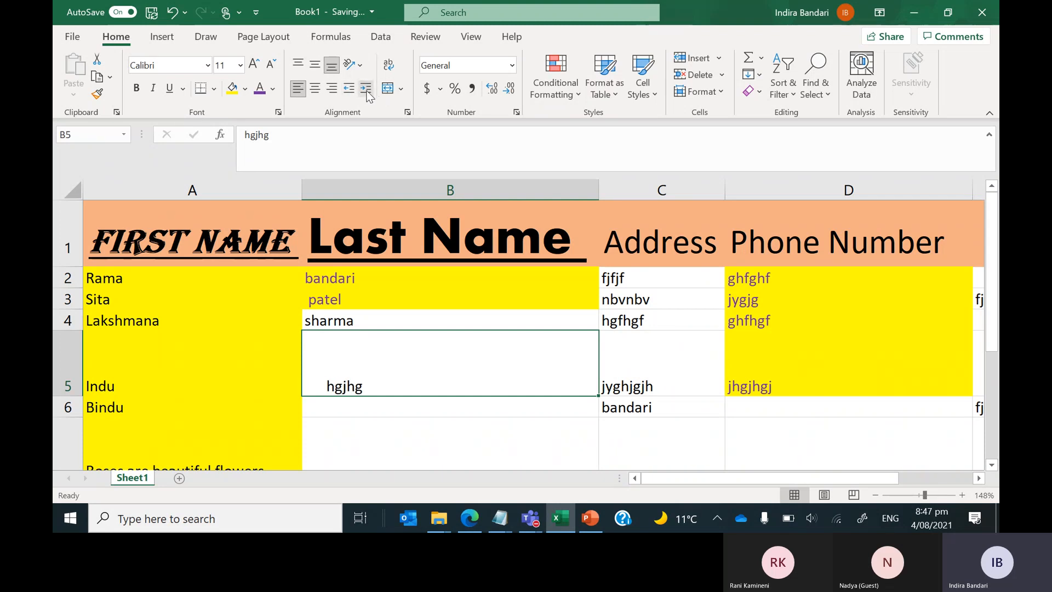
left_click(366, 90)
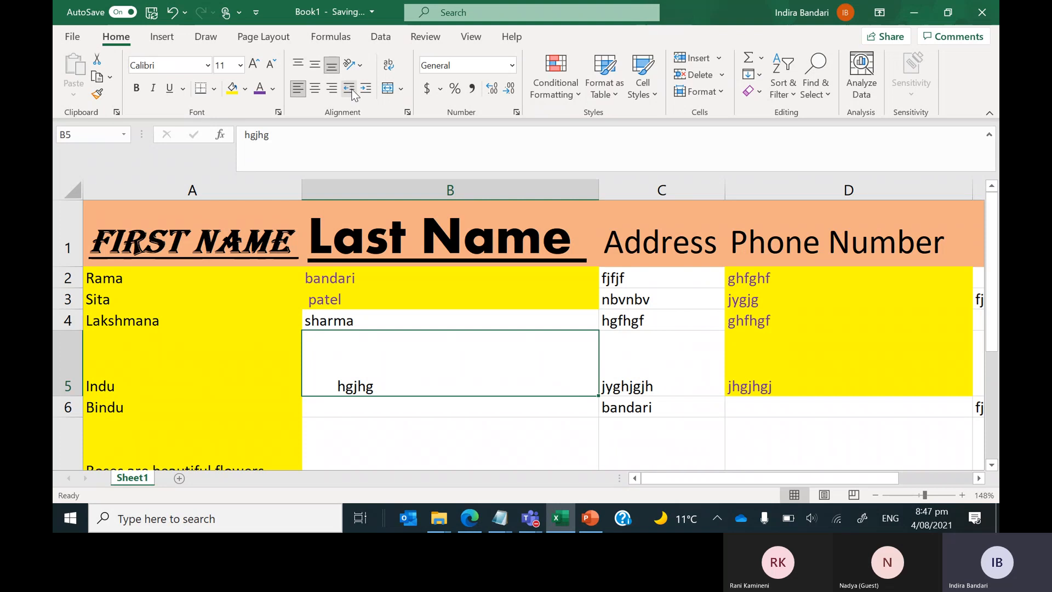
left_click(352, 94)
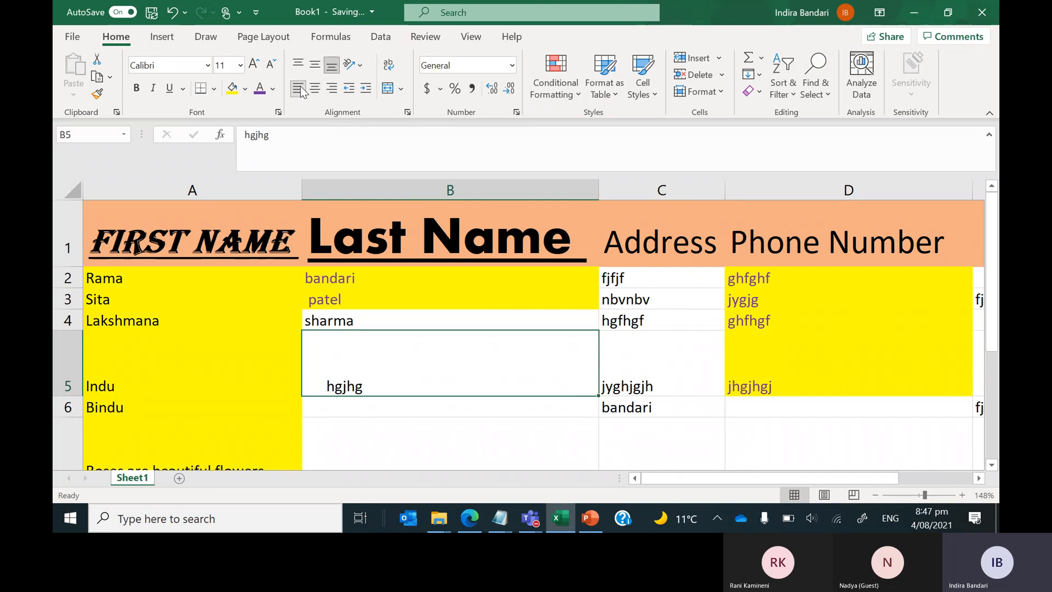
left_click(297, 64)
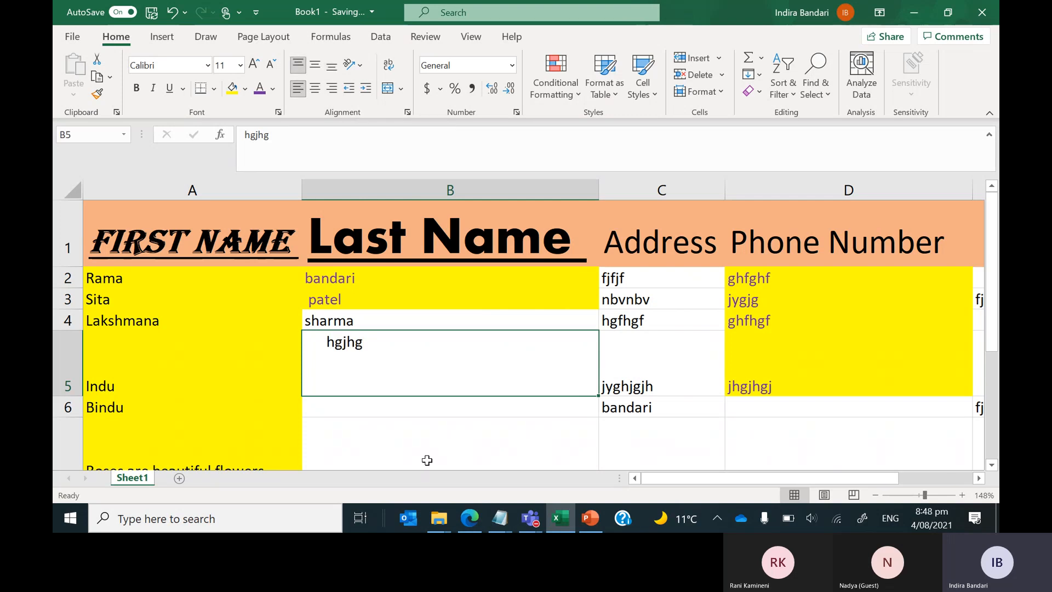
left_click(349, 89)
left_click(349, 89)
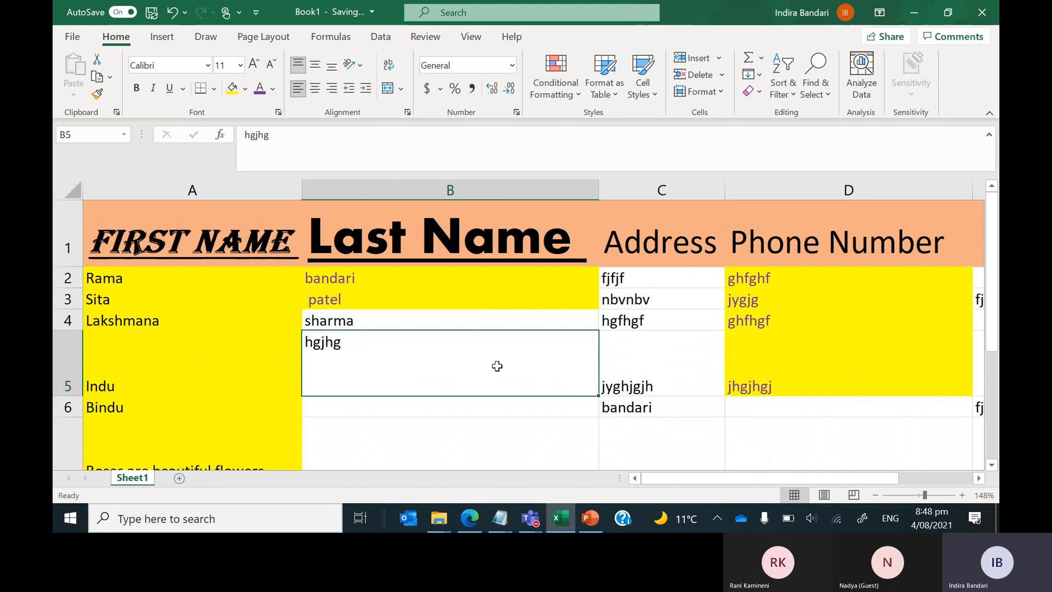
key("shift+Right")
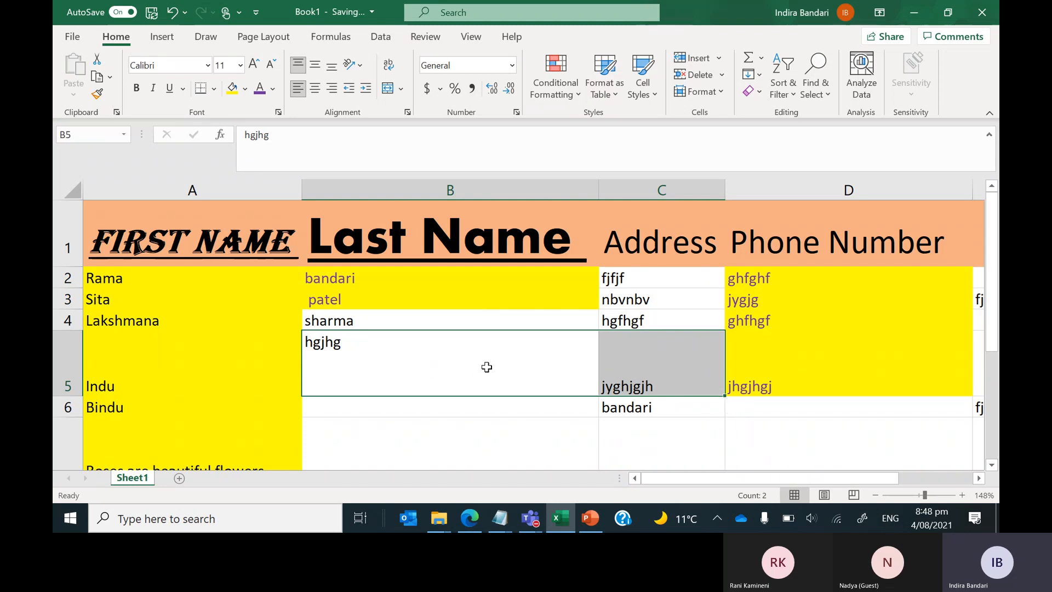
left_click(486, 368)
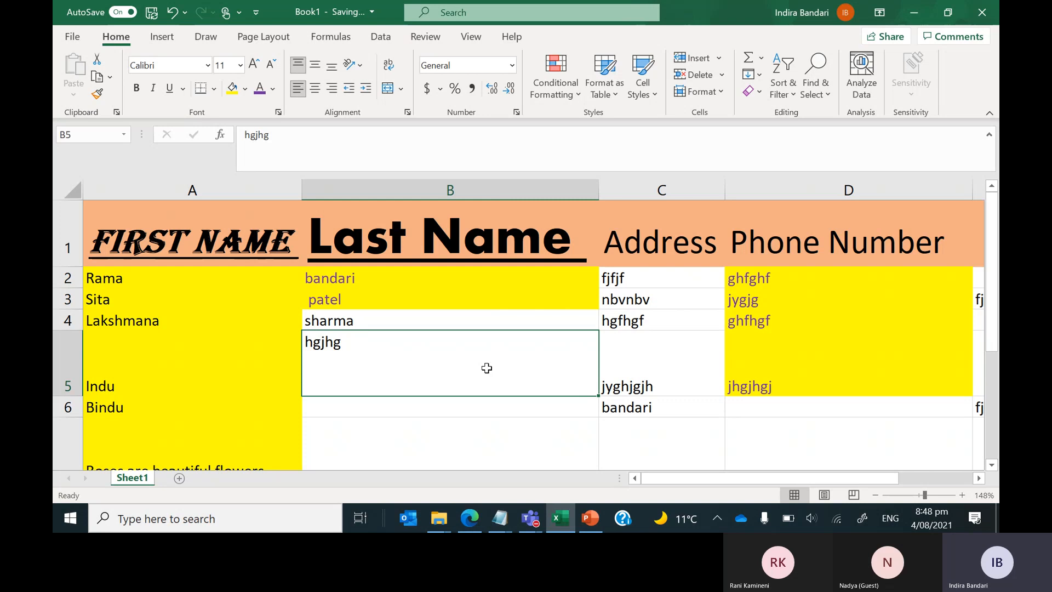
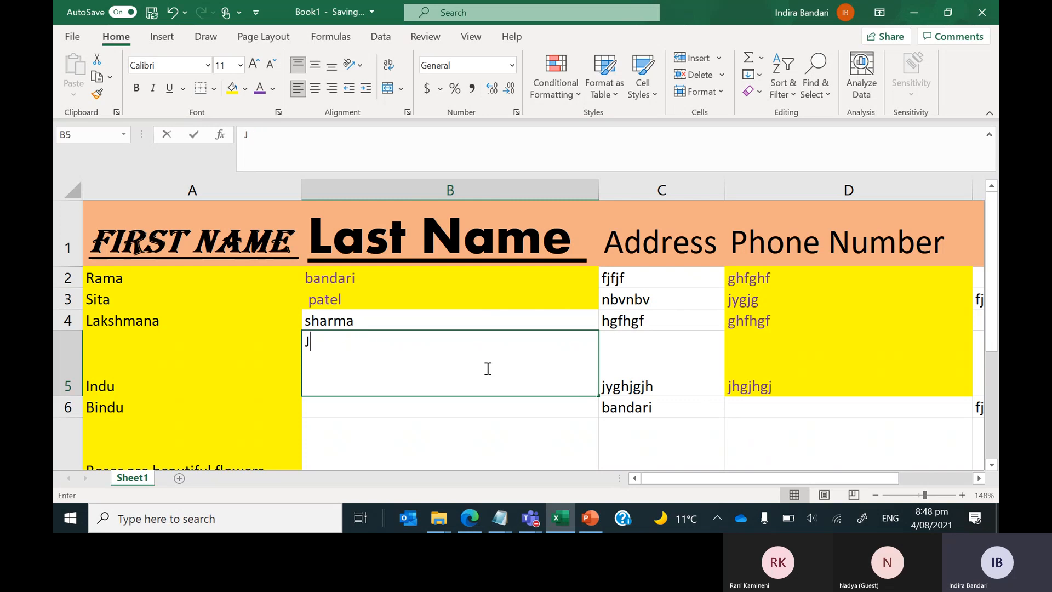
key("Tab")
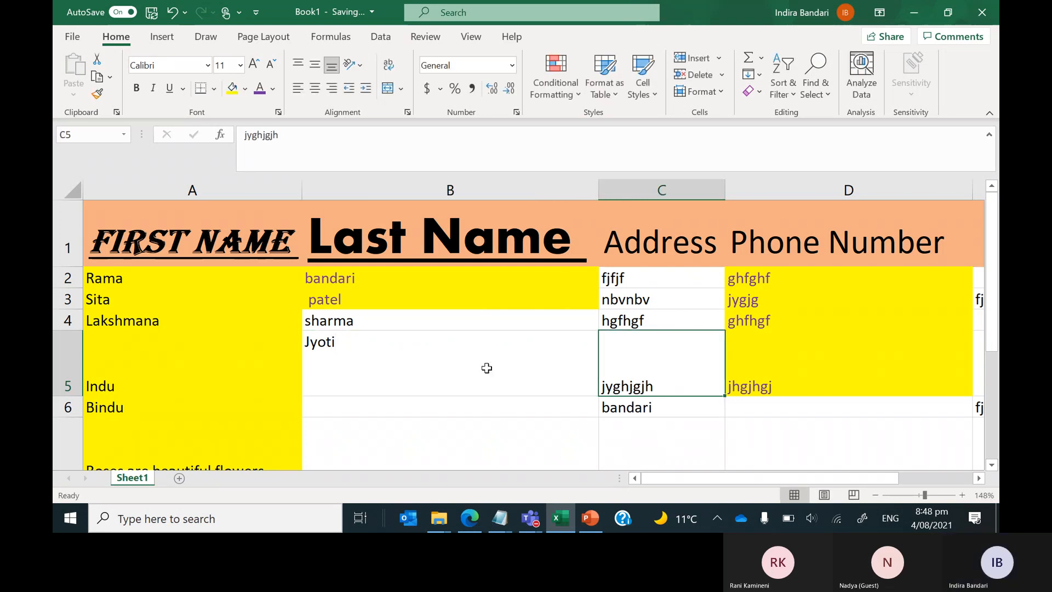
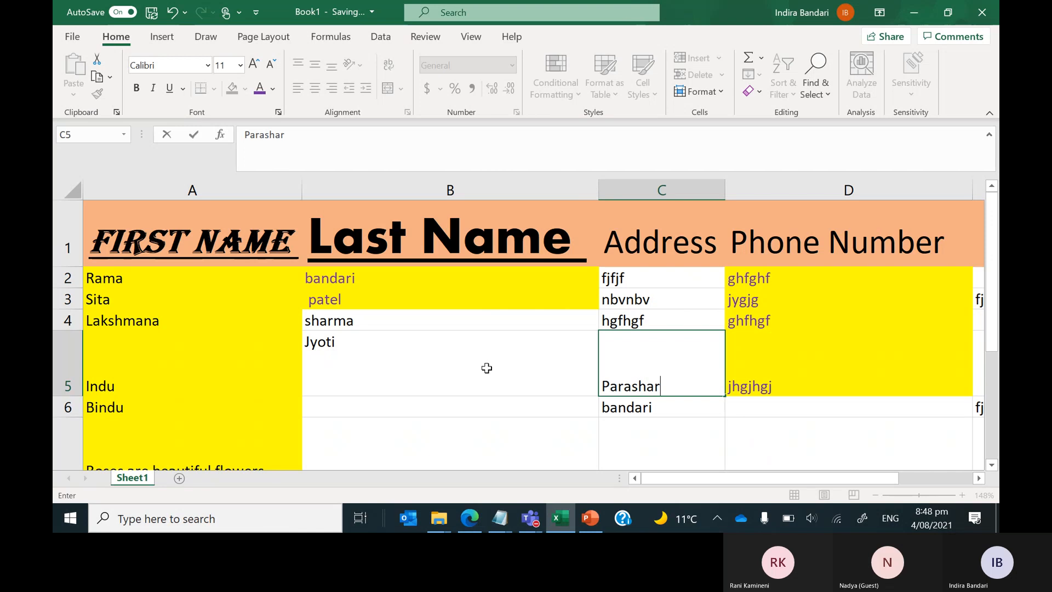
key("Return")
left_click(620, 357)
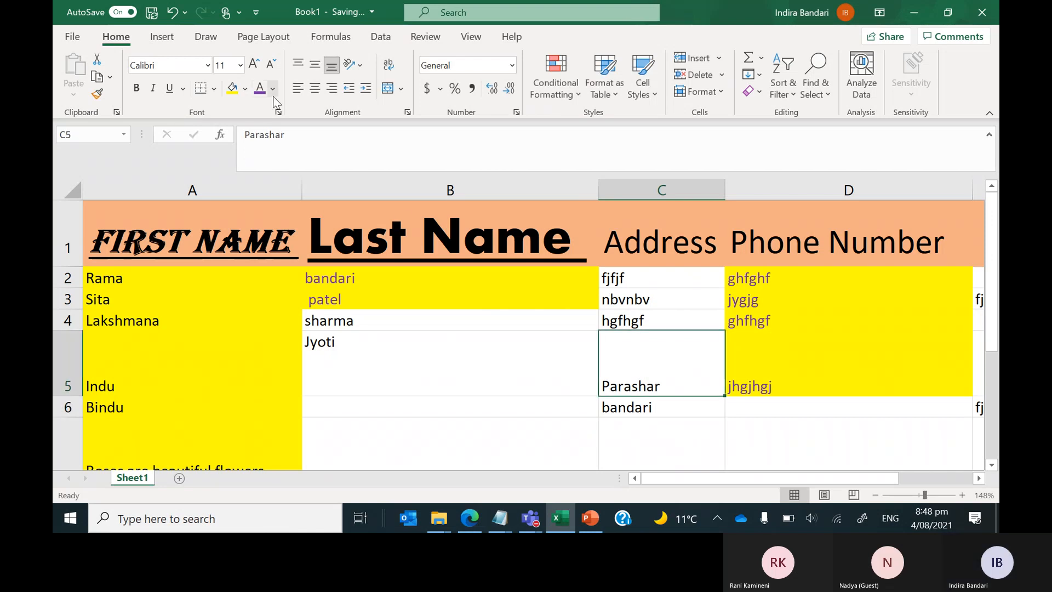
Copy B5's top-left alignment onto C5 with Format Painter, then select B5:C5.
left_click(347, 349)
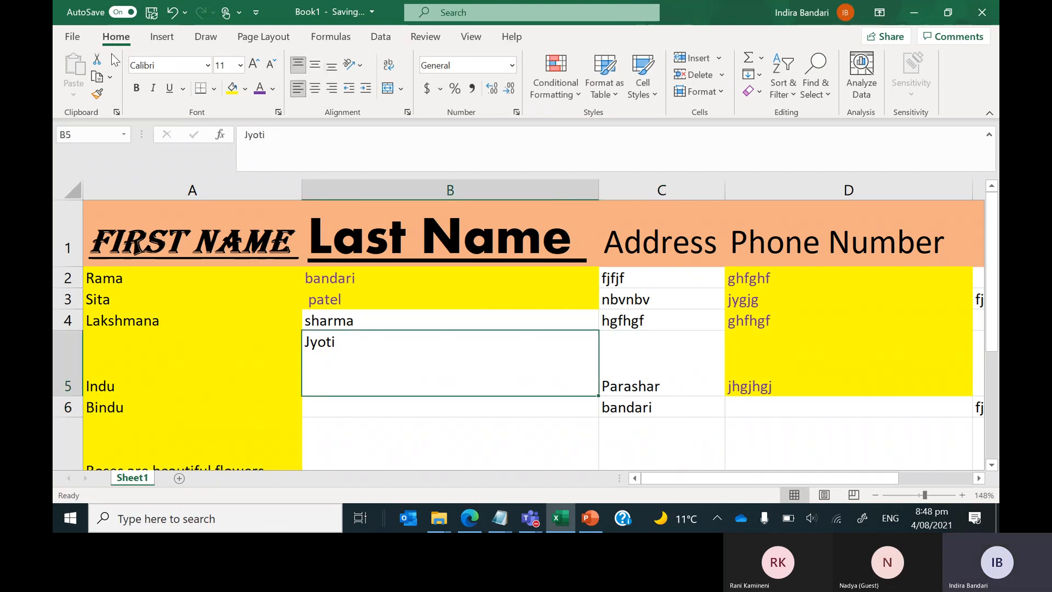
left_click(101, 96)
left_click(660, 356)
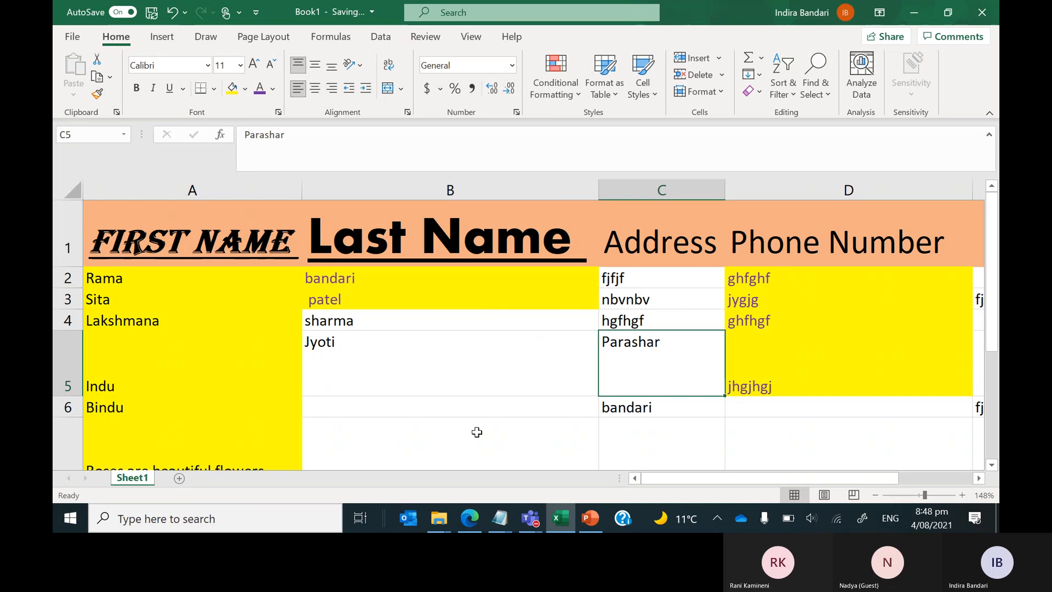
left_click(420, 370)
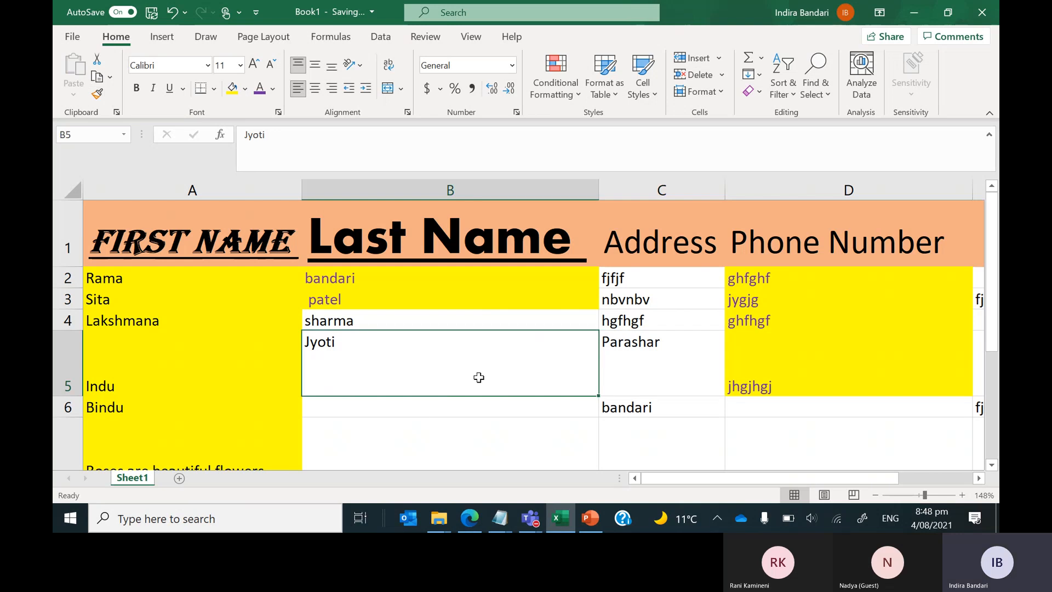
left_click(646, 381, "shift")
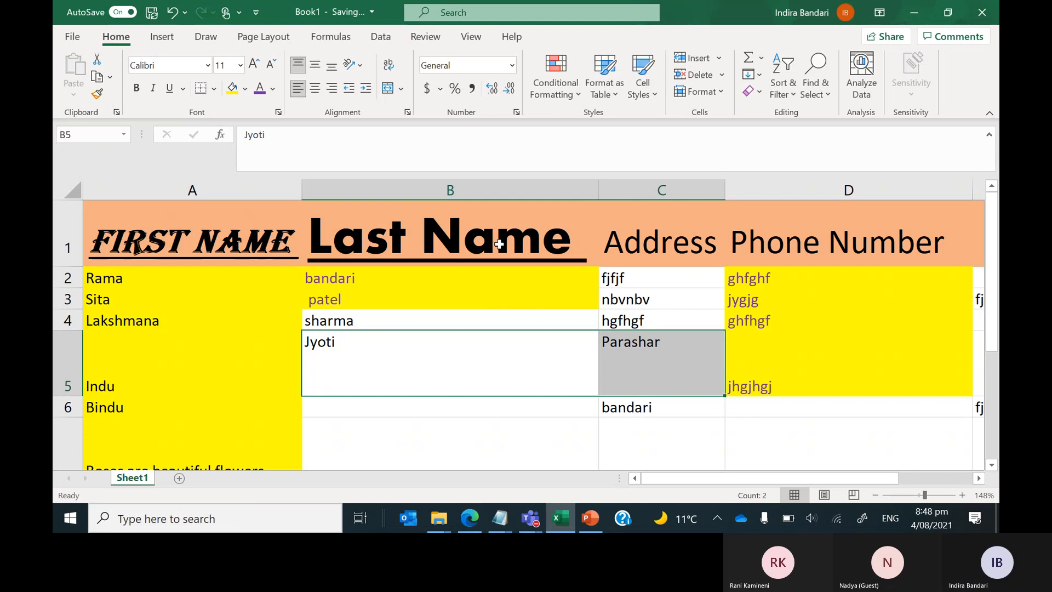
left_click(387, 91)
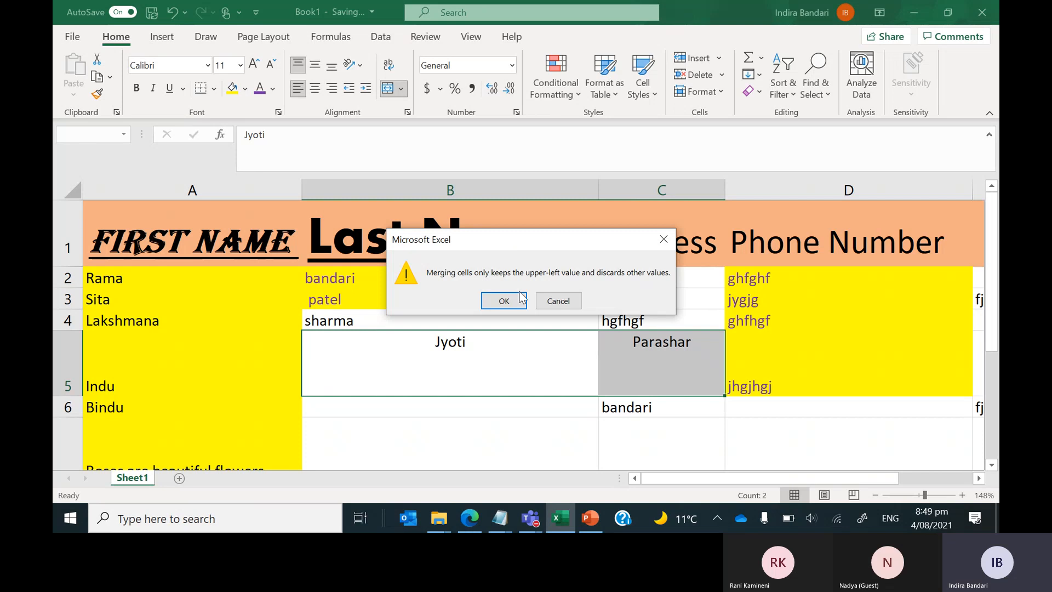
left_click(551, 303)
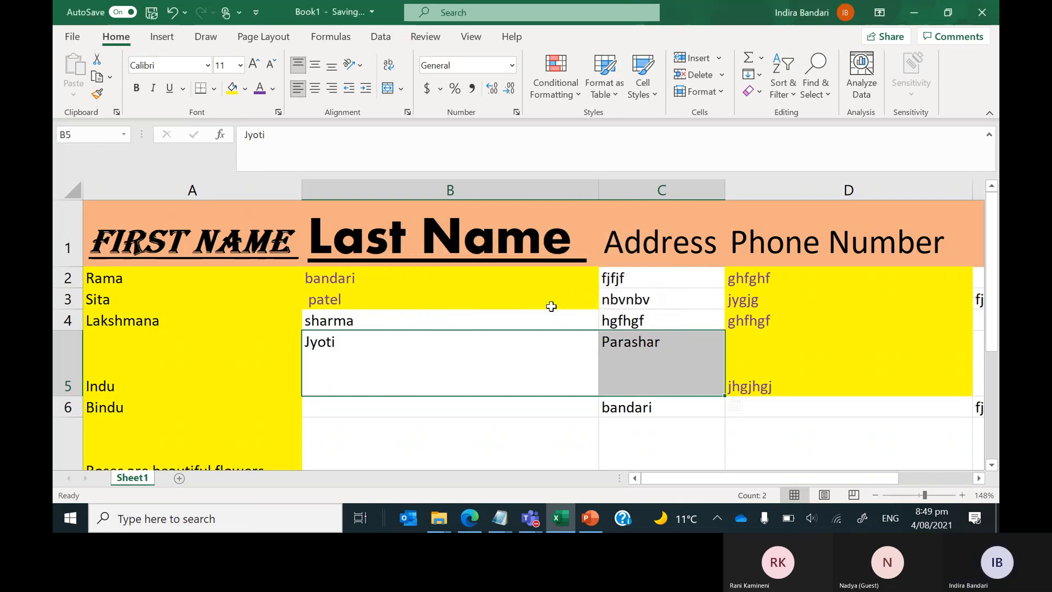
left_click(613, 356)
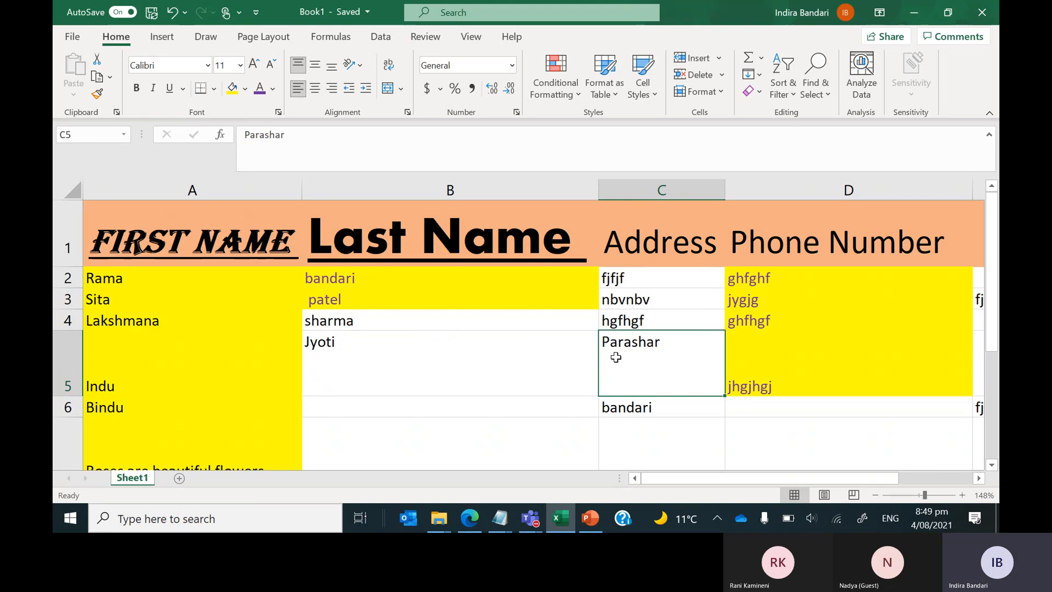
double_click(621, 344)
double_click(625, 340)
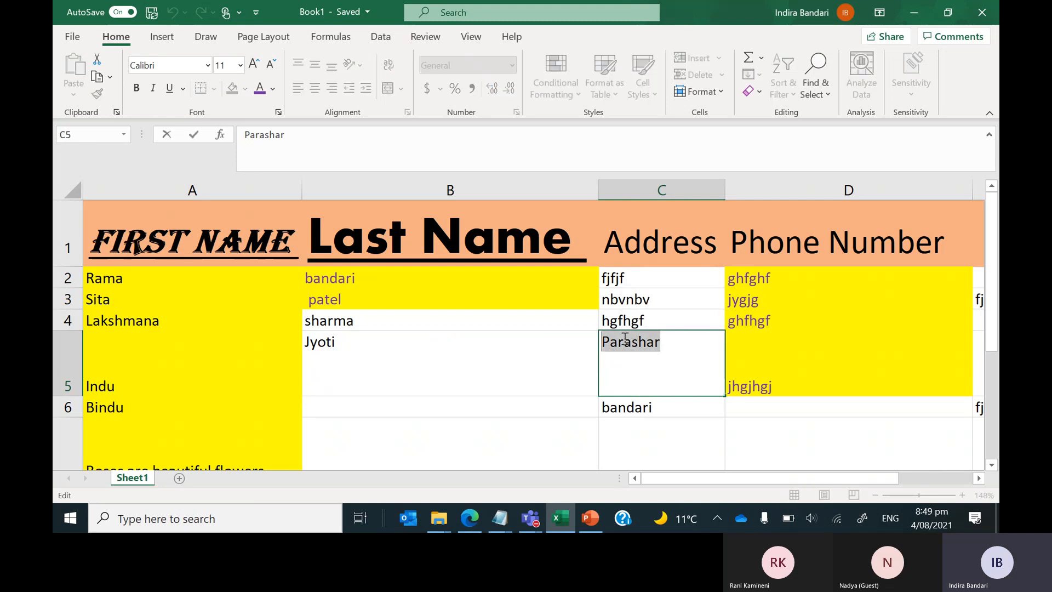
key("BackSpace")
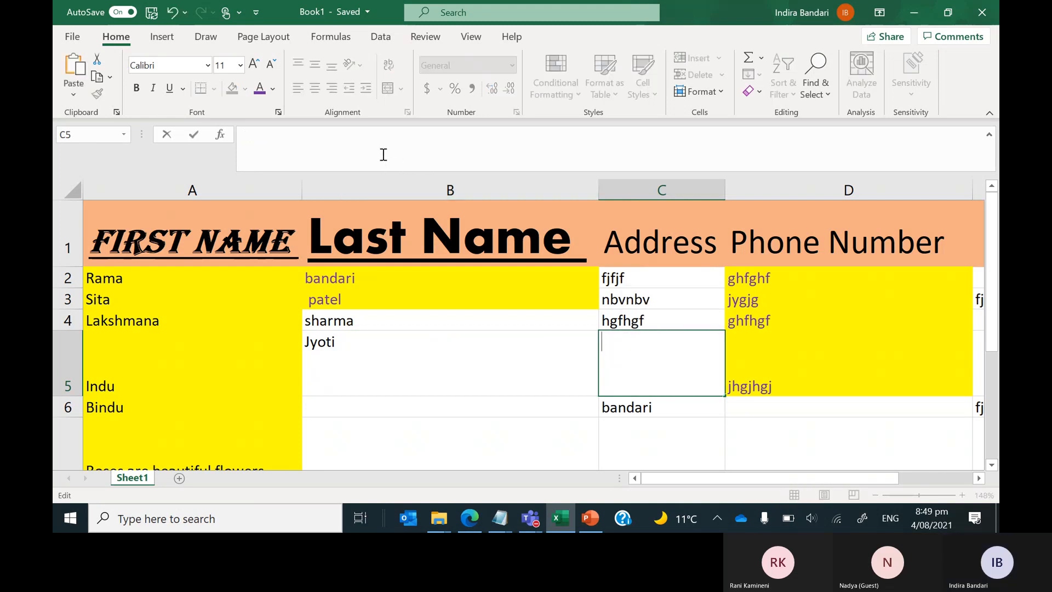
left_click(390, 362)
left_click(328, 127)
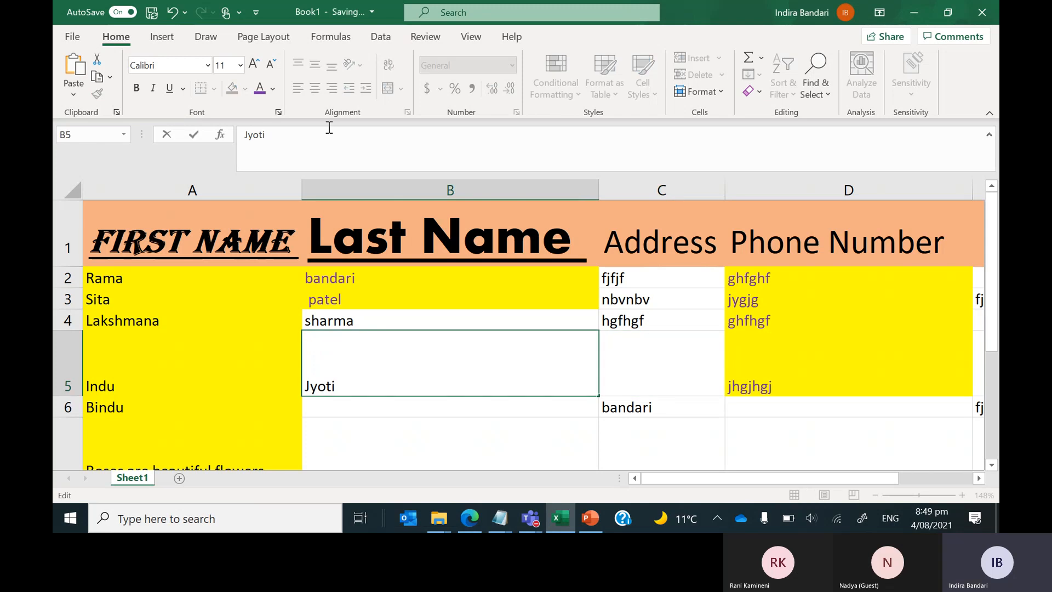
type("v")
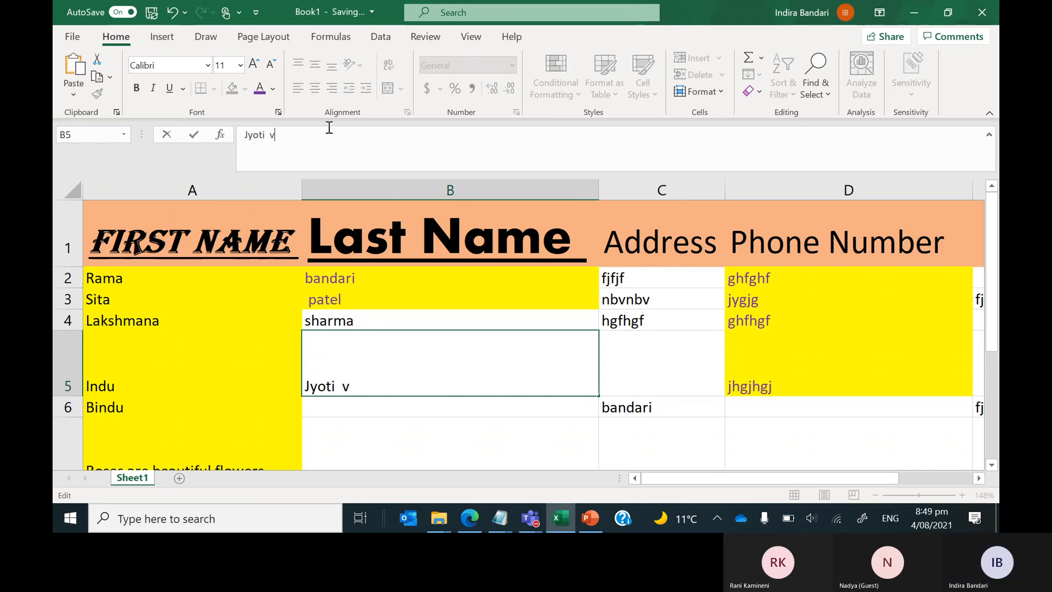
key("BackSpace")
type("Parashar")
key("alt+Return")
key("alt+Return")
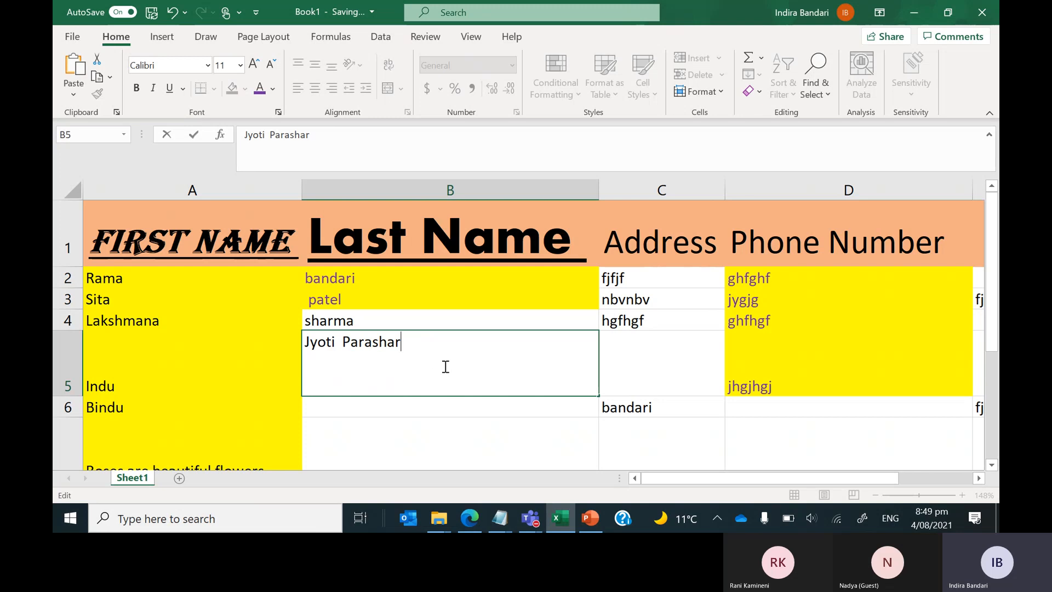
left_click(501, 463)
Merge and center B5:C5 into a single name cell.
left_click(527, 342)
left_click_drag(527, 341, 618, 348)
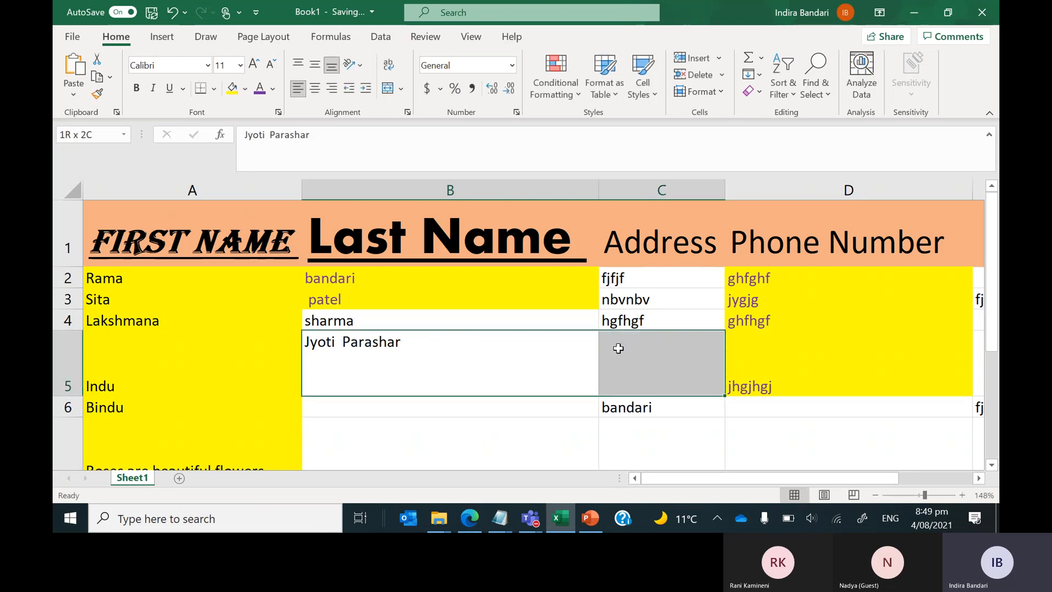
left_click(389, 89)
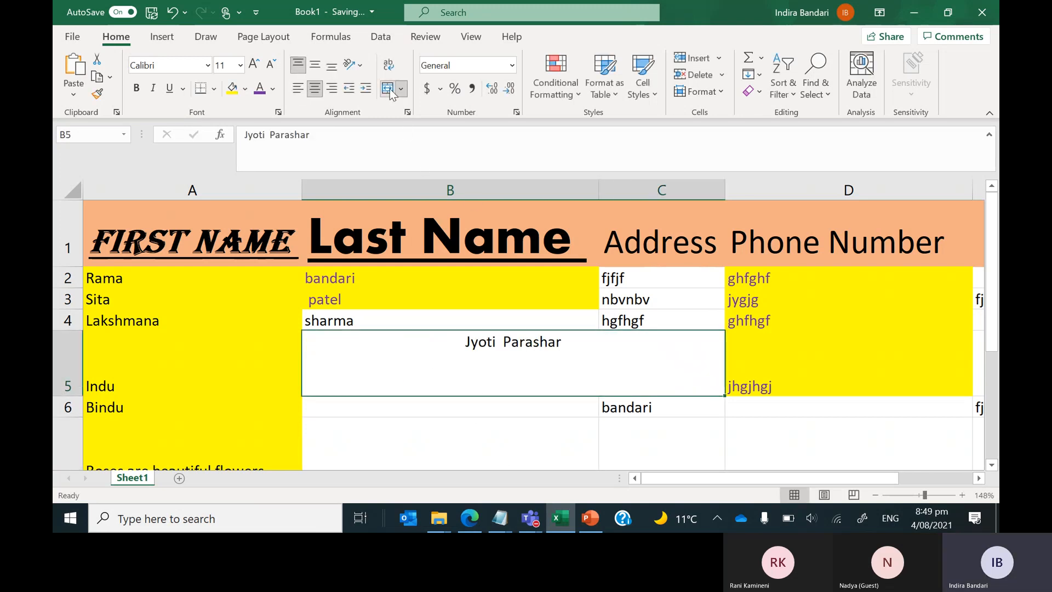
left_click(453, 441)
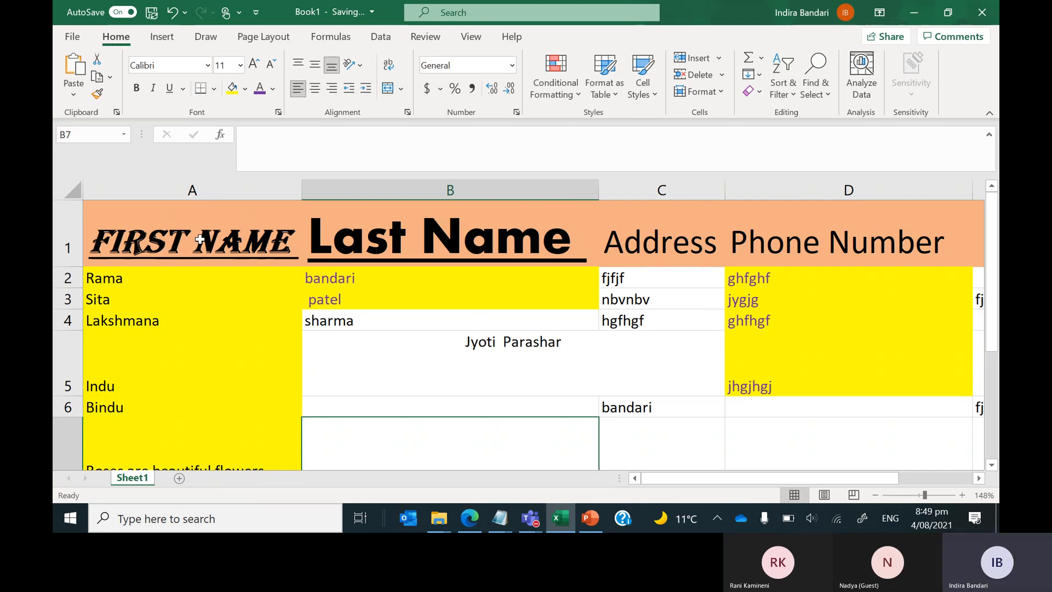
left_click_drag(201, 239, 385, 251)
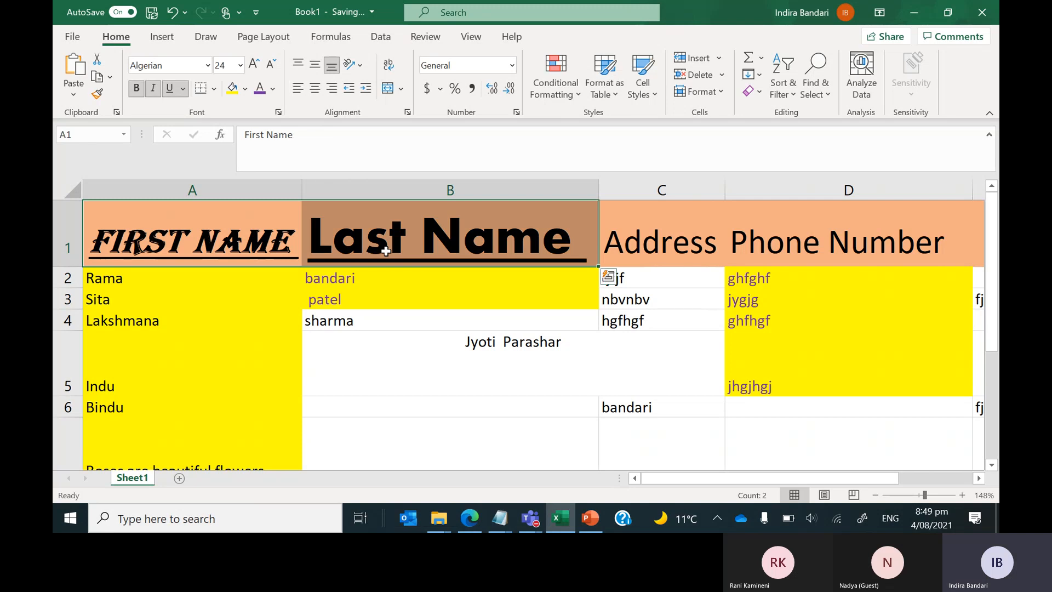
left_click(412, 333)
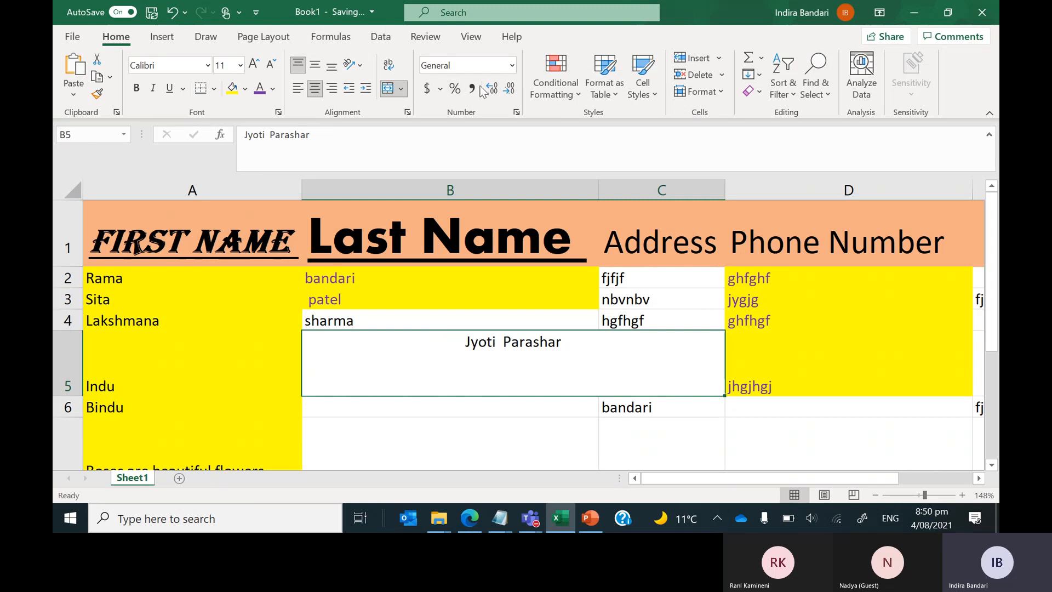
left_click(494, 428)
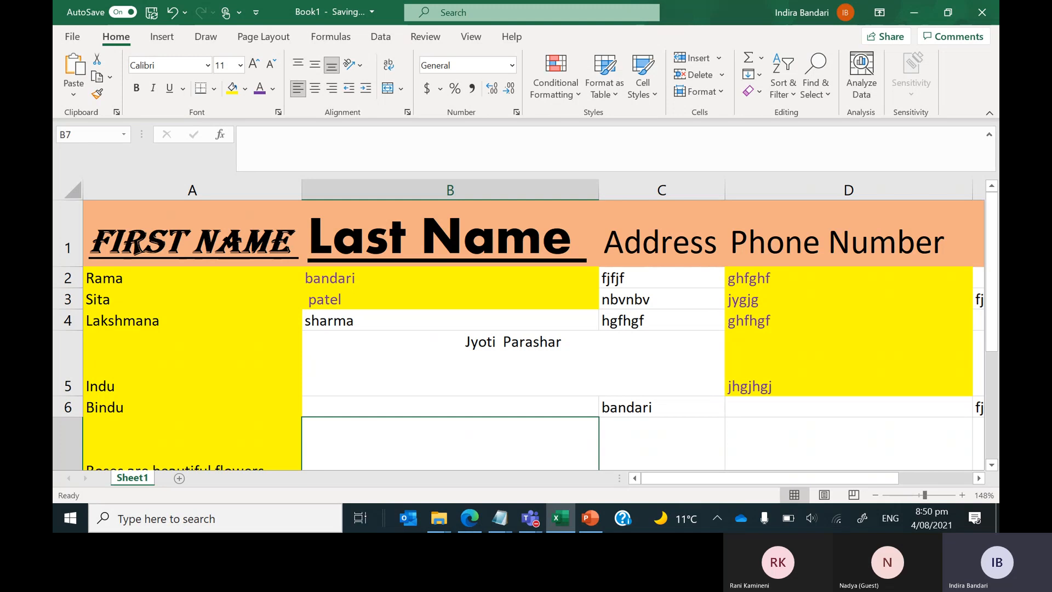
scroll(518, 334, "down", 3)
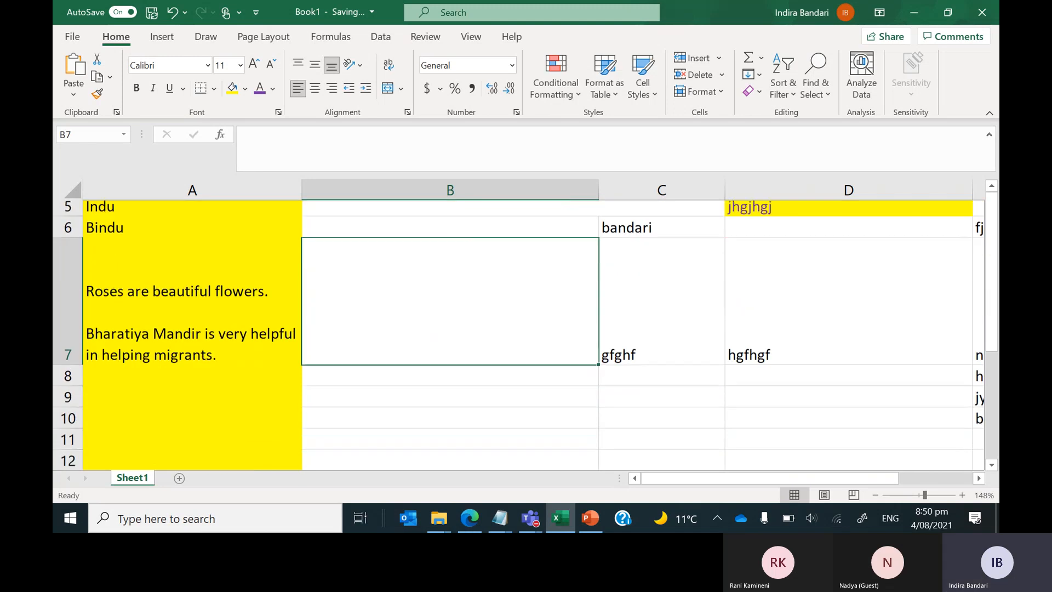
key("Page_Down")
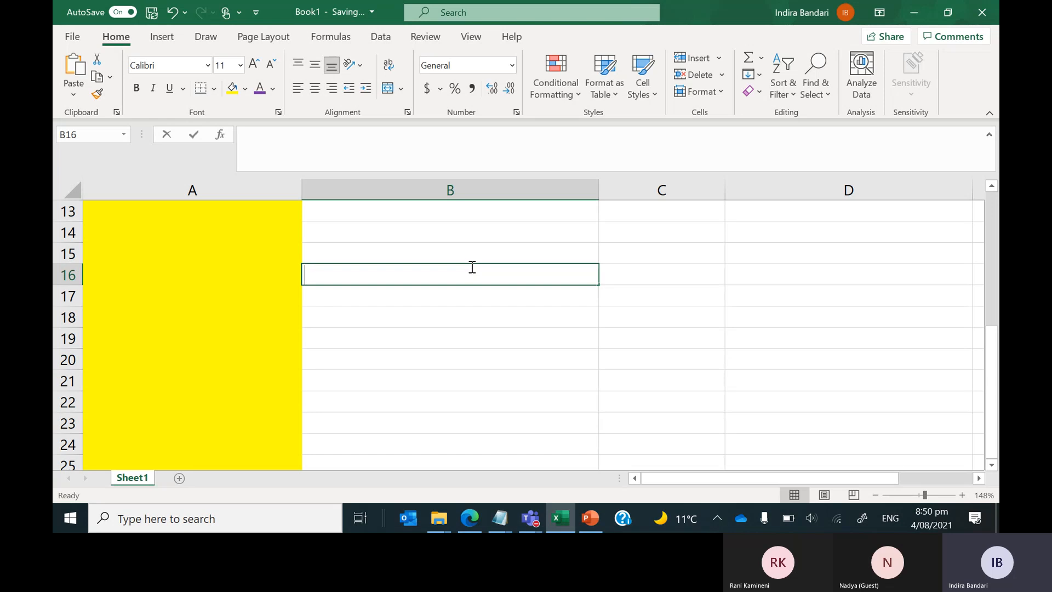
type("100")
key("Return")
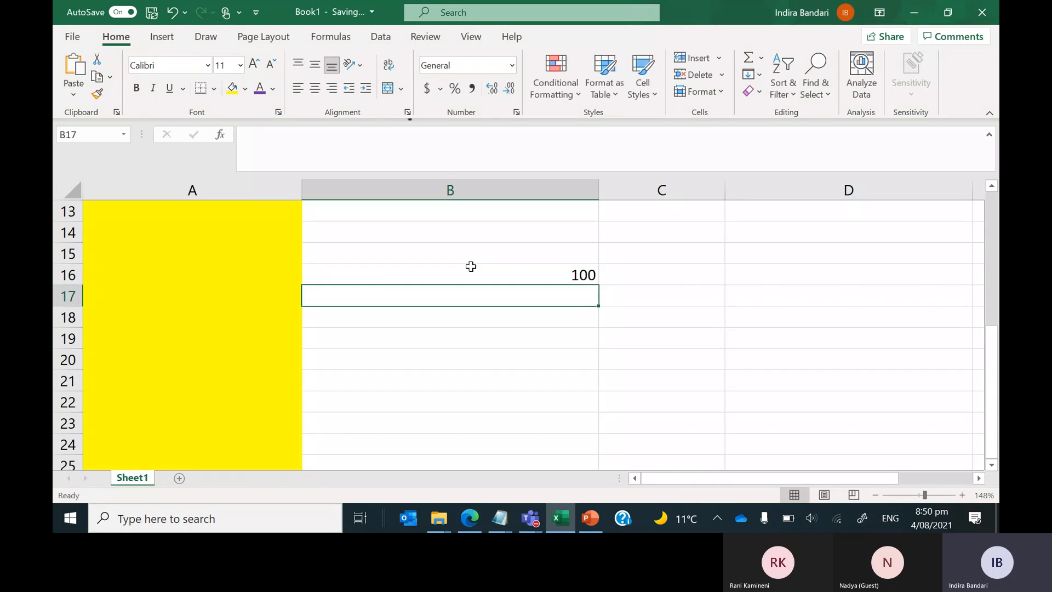
left_click(494, 274)
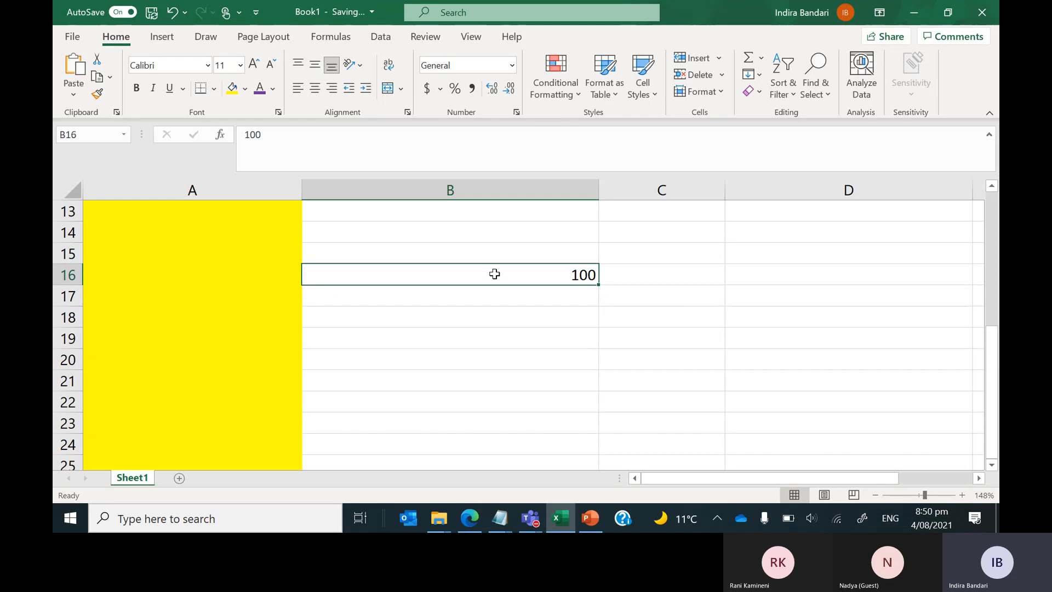
Apply the Accounting dollar format to 100 in B16 and remove its decimals.
left_click(426, 90)
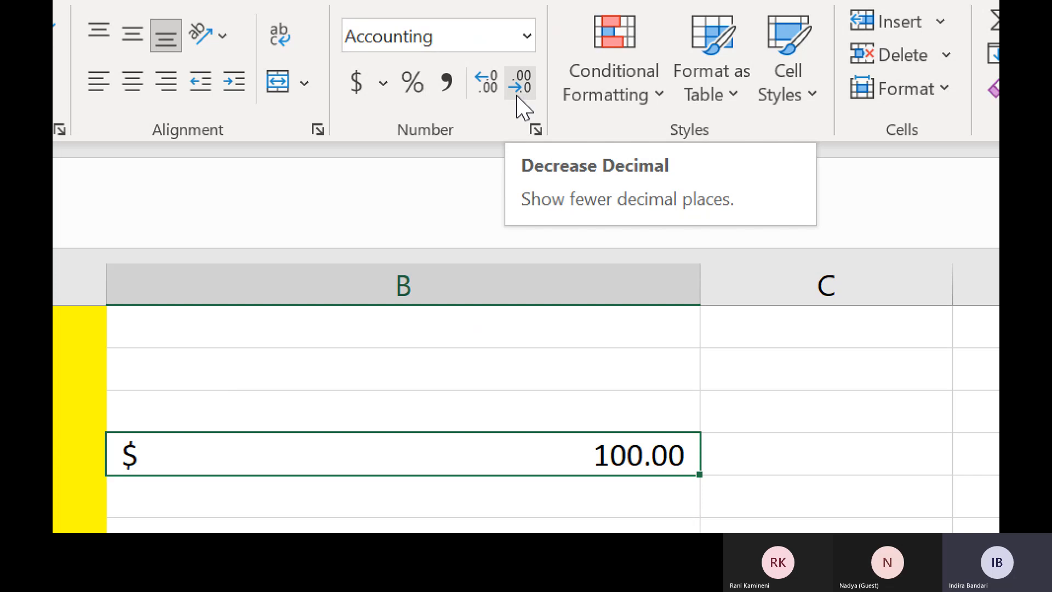
left_click(521, 85)
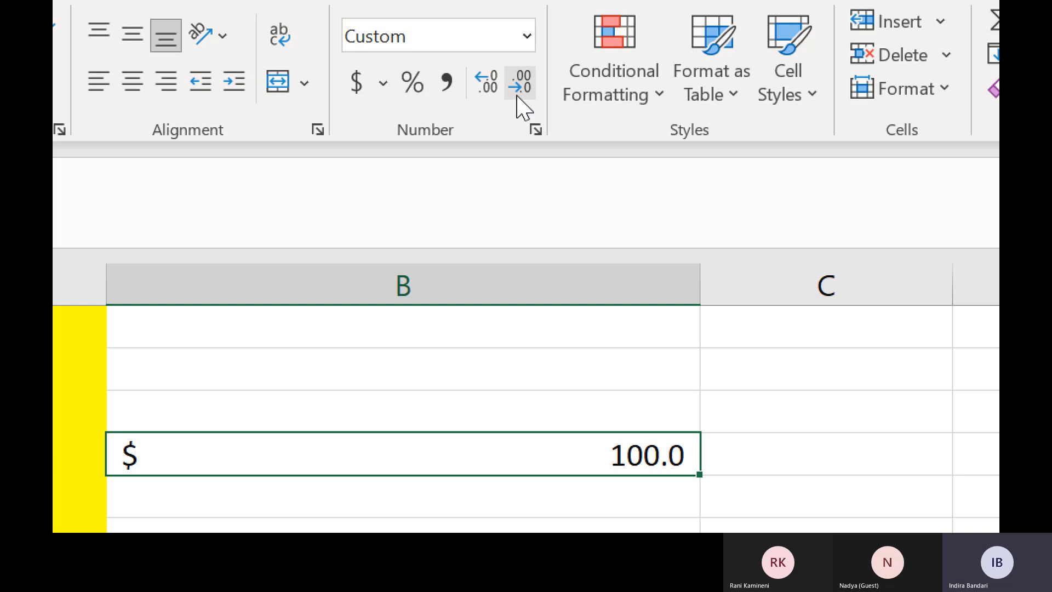
left_click(521, 85)
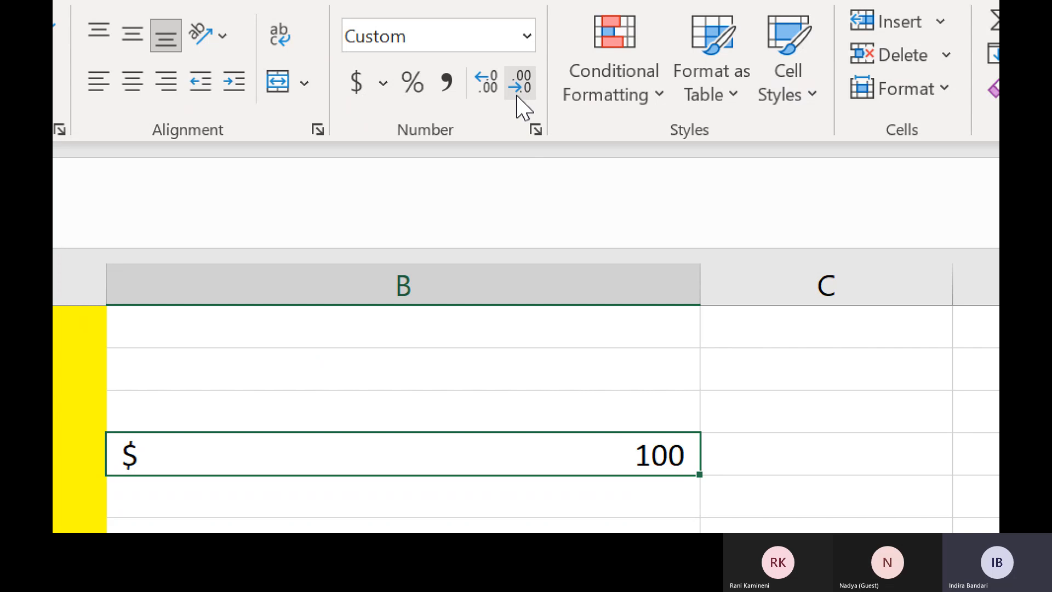
Add several decimal places to B16, then remove them all so it shows $ 100.
left_click(478, 88)
left_click(479, 88)
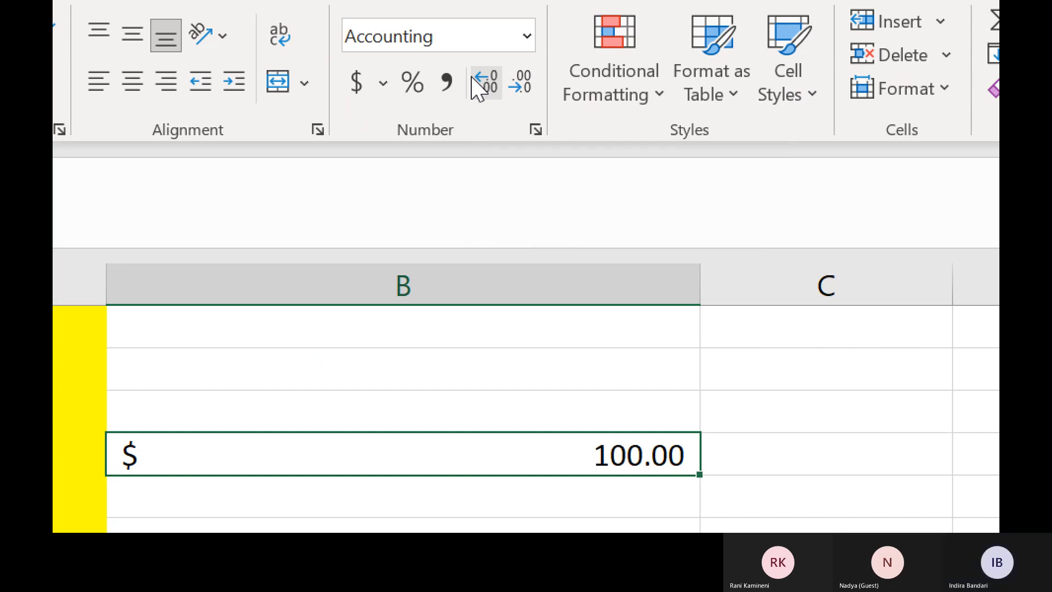
left_click(479, 87)
left_click(479, 88)
left_click(478, 87)
left_click(478, 88)
left_click(479, 88)
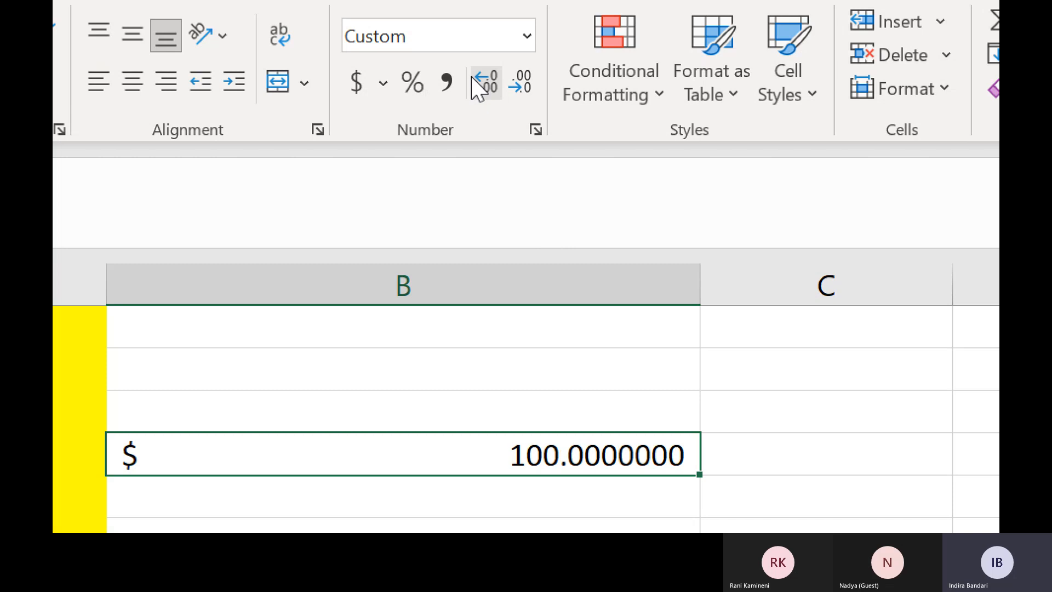
left_click(478, 87)
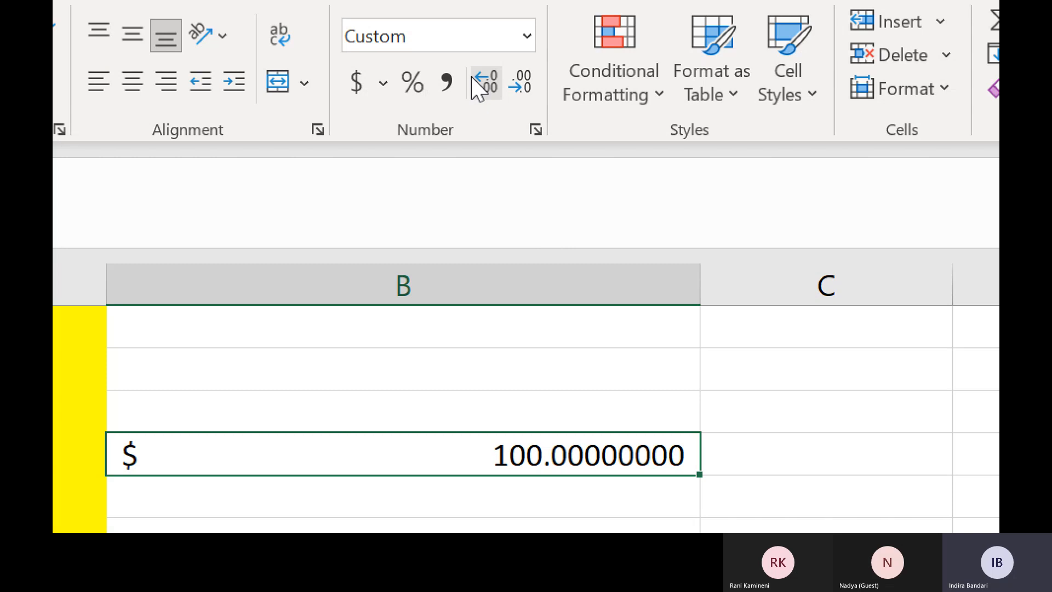
left_click(525, 82)
left_click(525, 82)
left_click(525, 83)
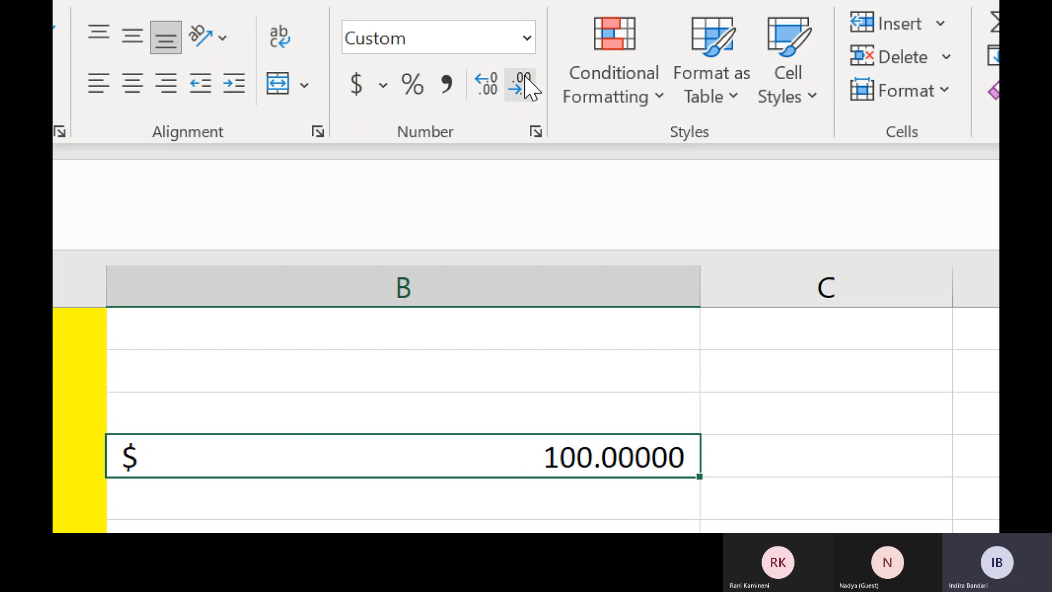
left_click(525, 82)
left_click(525, 82)
left_click(525, 82)
left_click(525, 82)
left_click(525, 85)
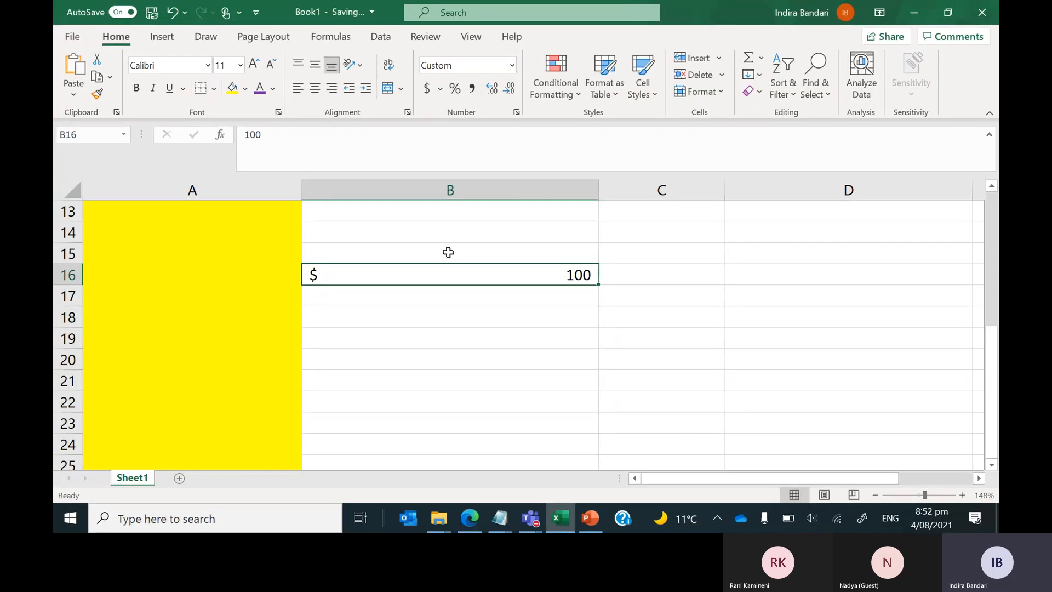
left_click(122, 191)
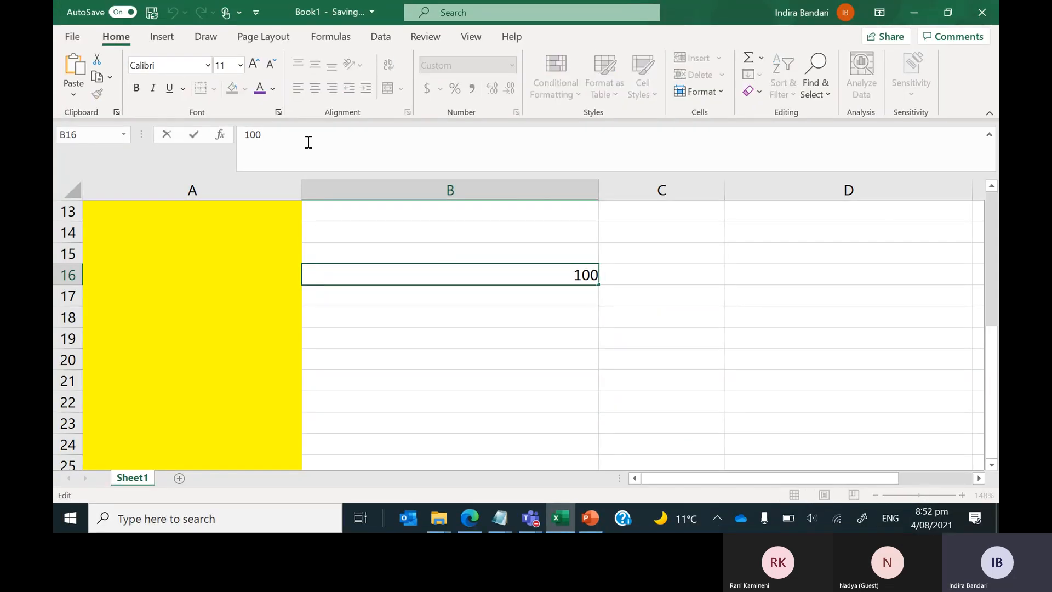
Finish entering 10000 in B16 and format it as $ 10,000.00 in Accounting format.
type("00")
key("Return")
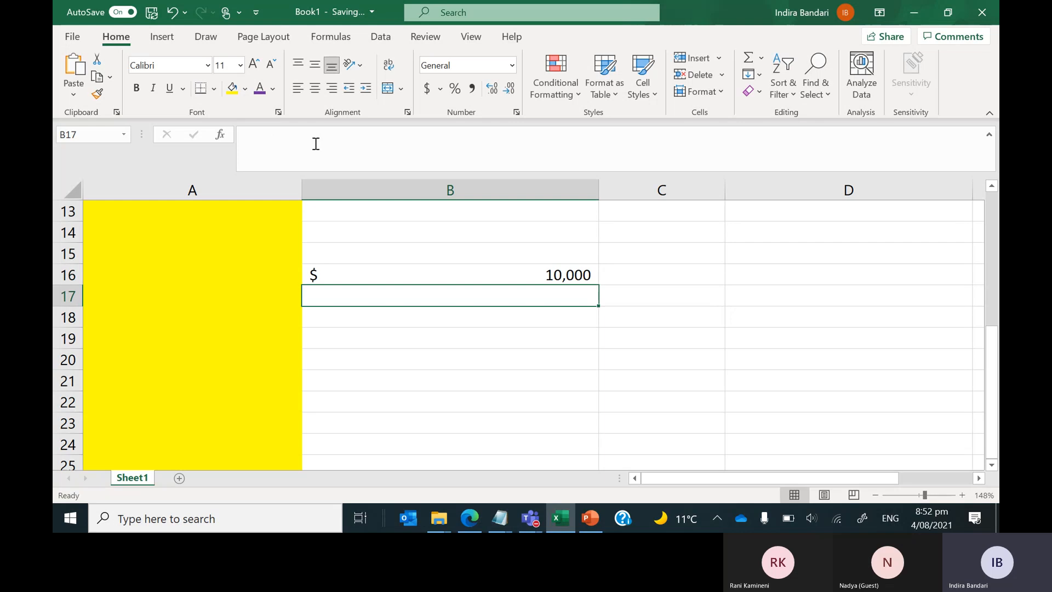
left_click(415, 270)
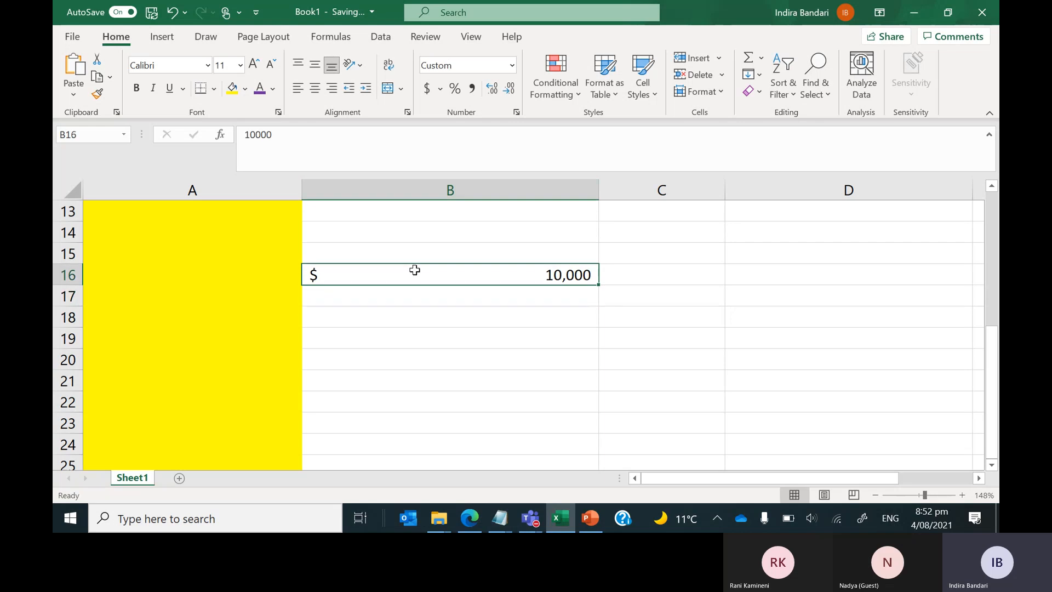
left_click(427, 87)
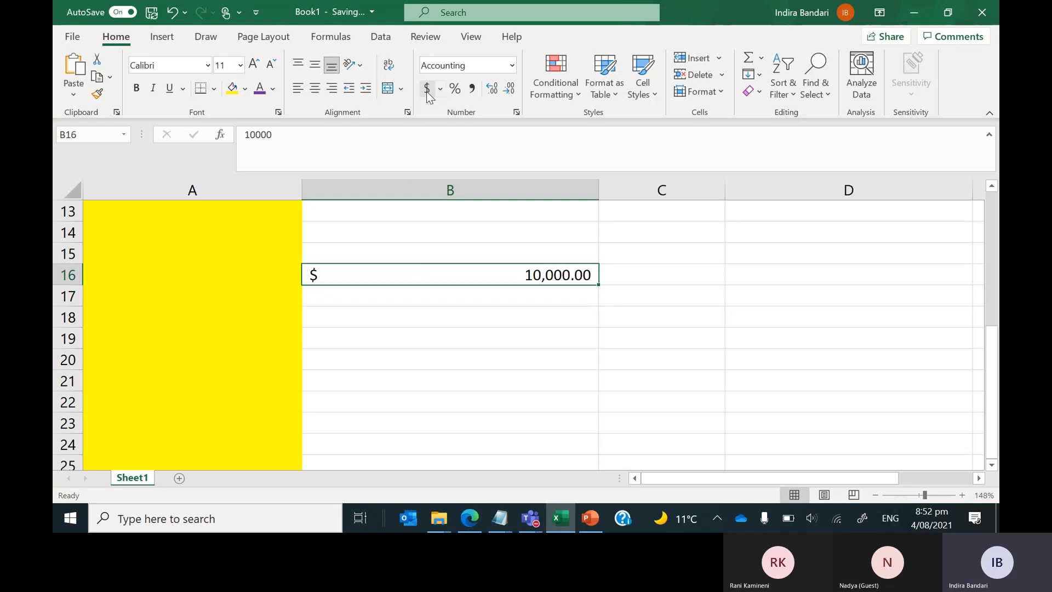
Enter 10000 as a plain General-format number in B18.
left_click(475, 317)
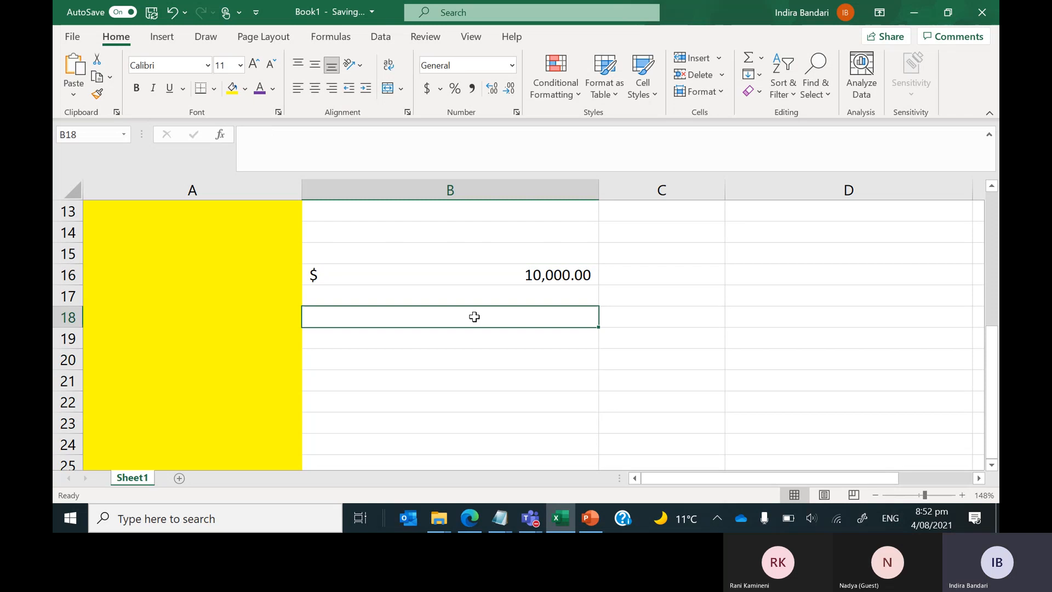
type("10000")
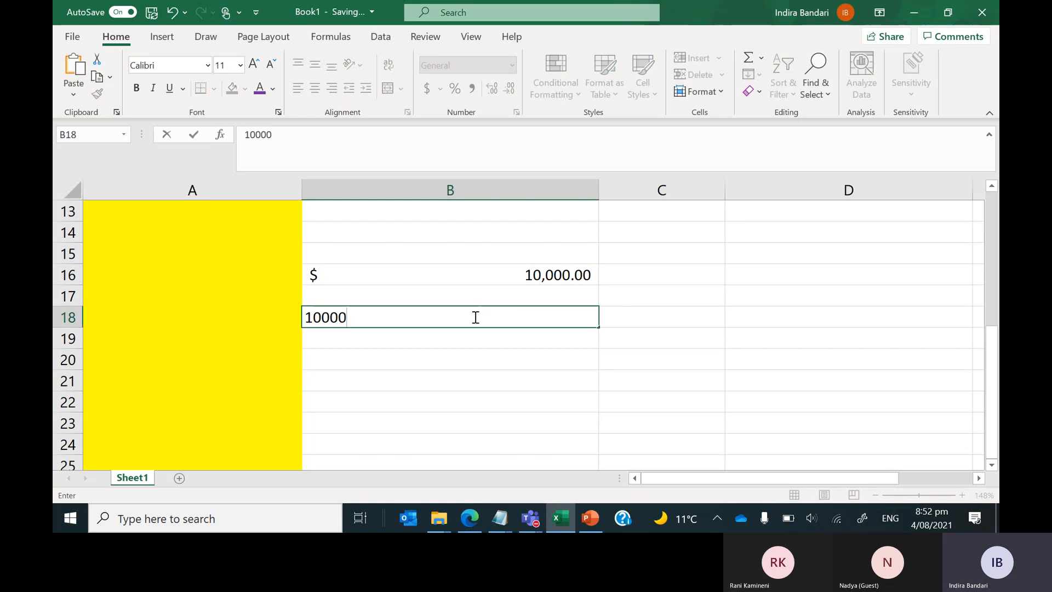
key("Return")
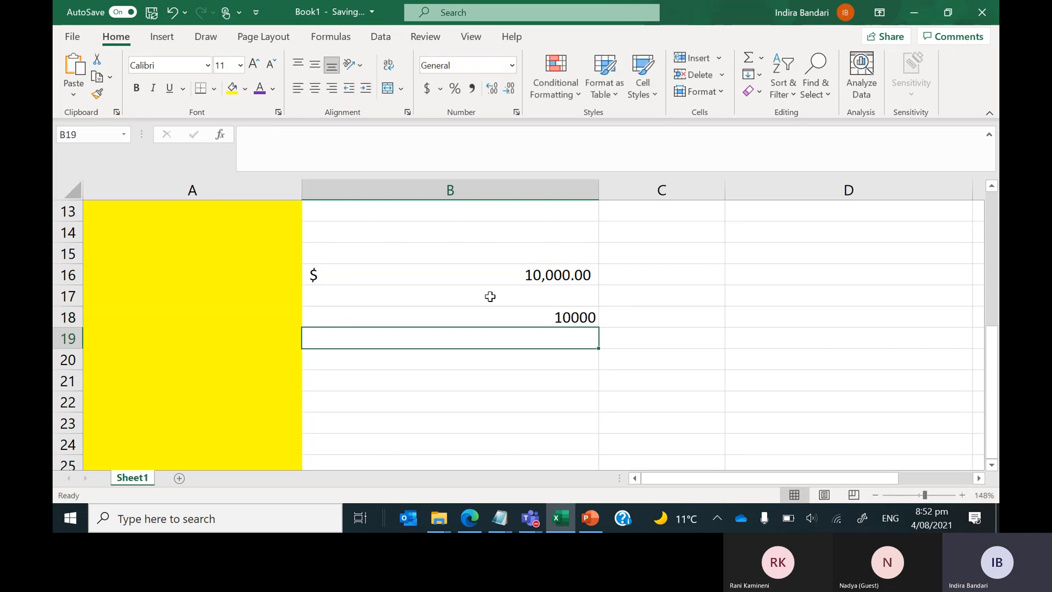
left_click(491, 310)
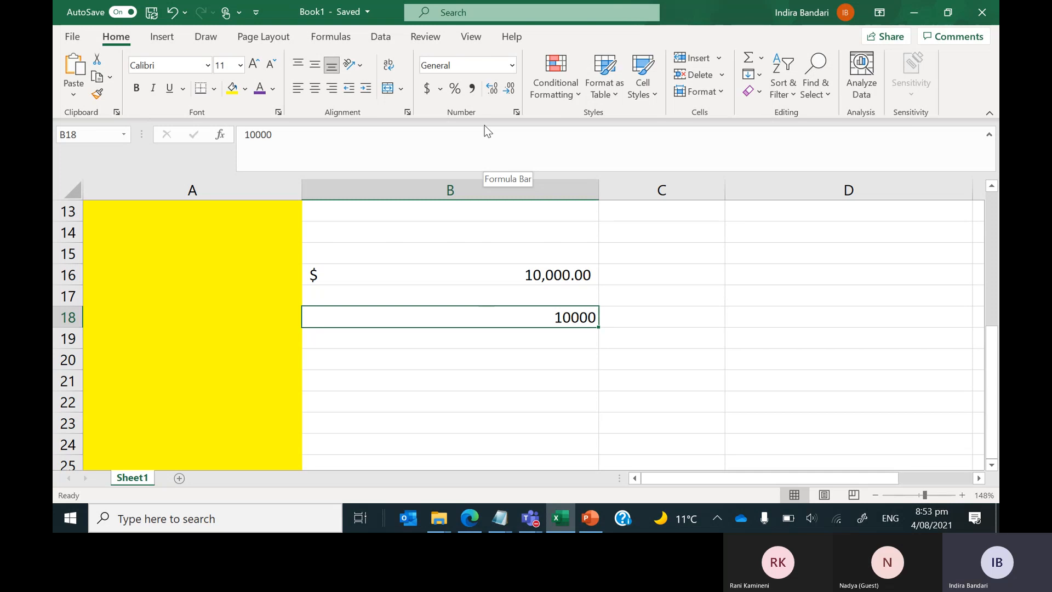
Give B18 Comma Style and remove both decimal places so it shows 10,000.
left_click(256, 135)
type(",")
key("Return")
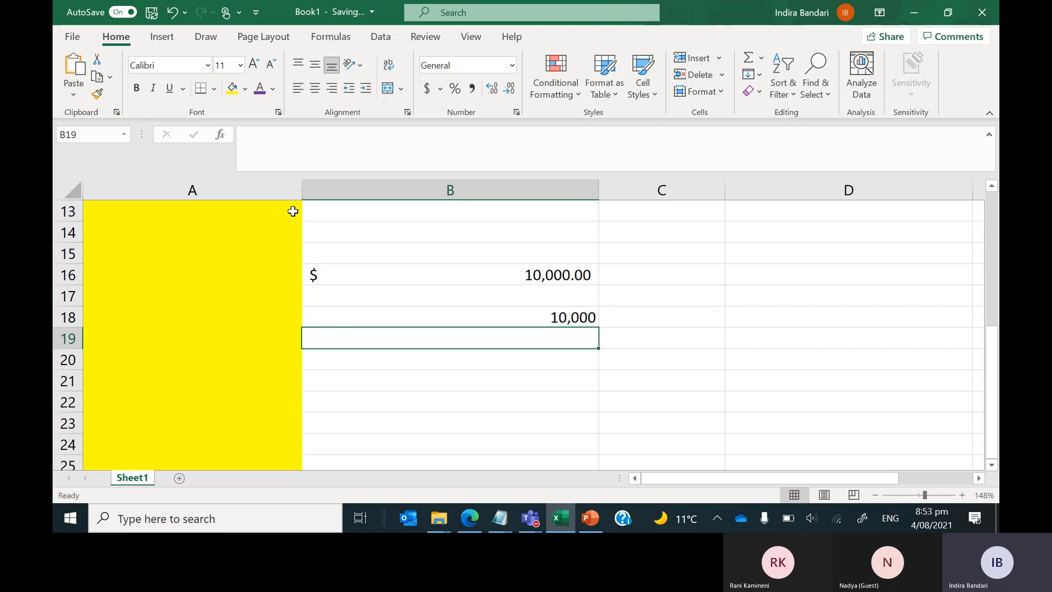
left_click(343, 311)
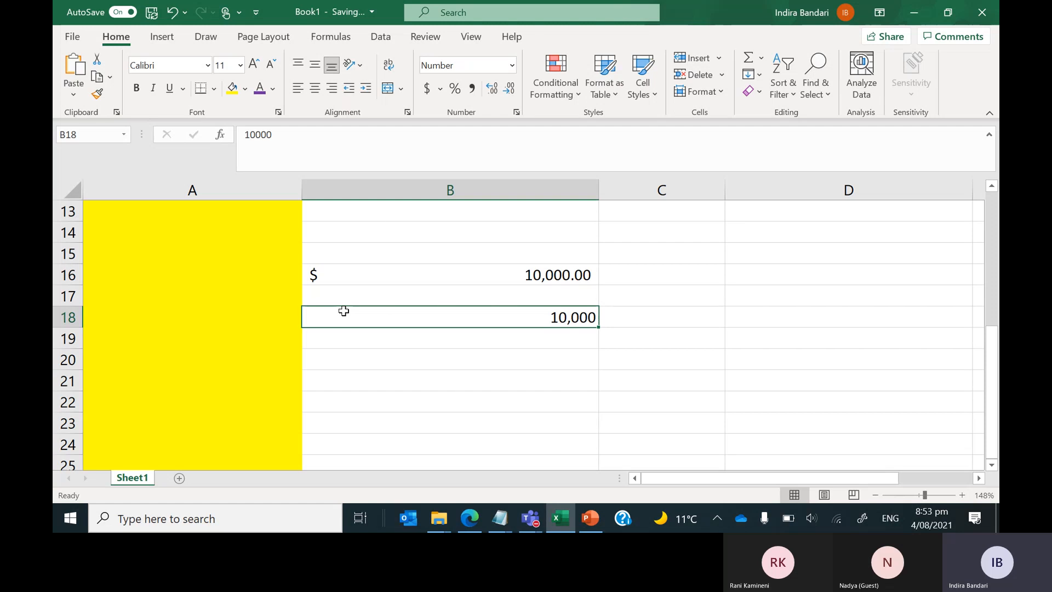
left_click(473, 89)
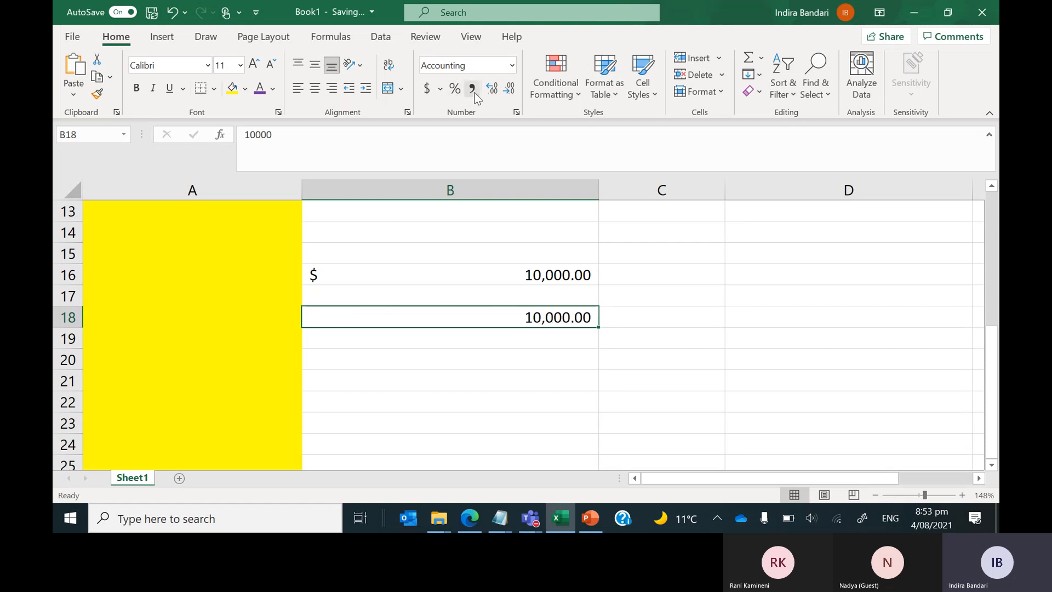
left_click(510, 89)
left_click(514, 88)
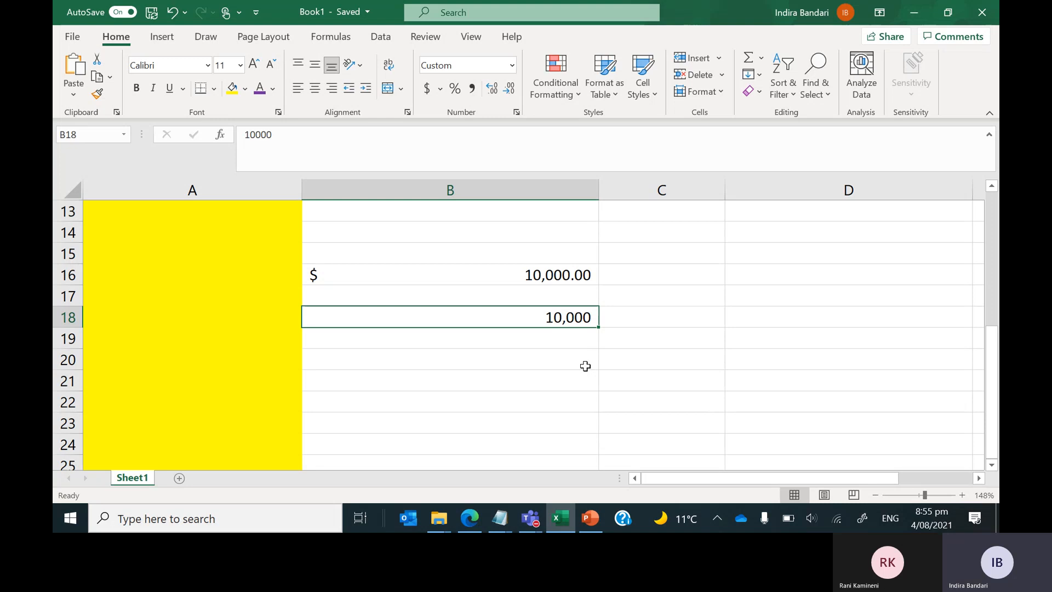
Switch to the 'Excel Course' PowerPoint deck and go to slide 1, the Agenda.
left_click(589, 517)
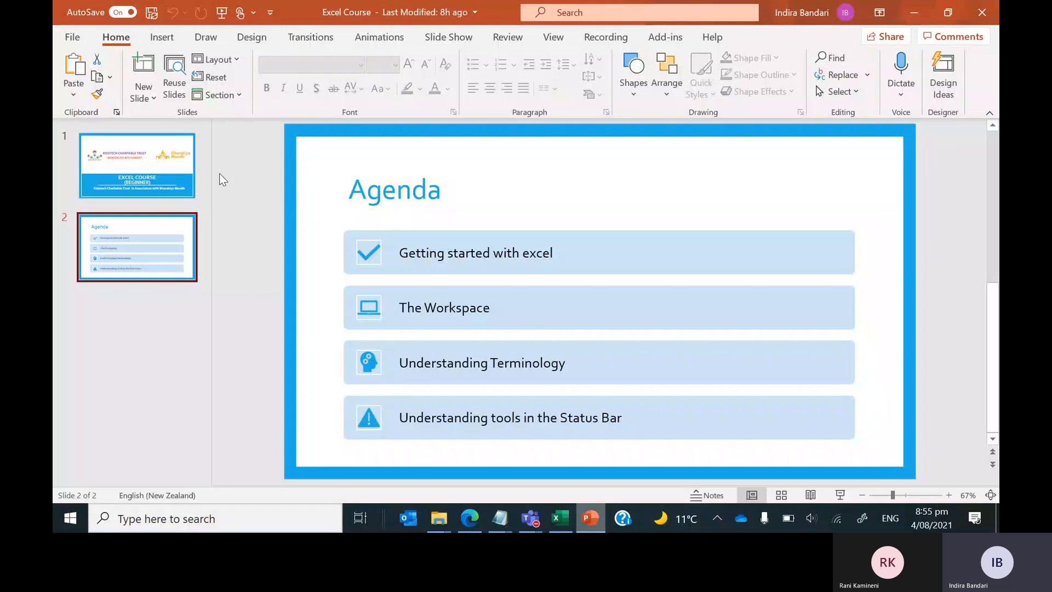
left_click(175, 167)
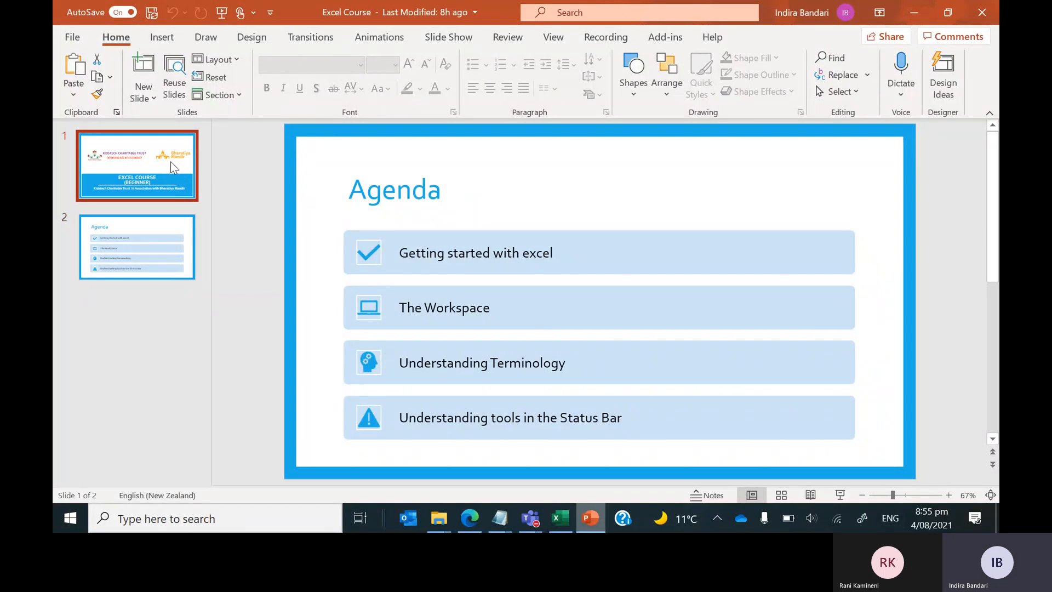